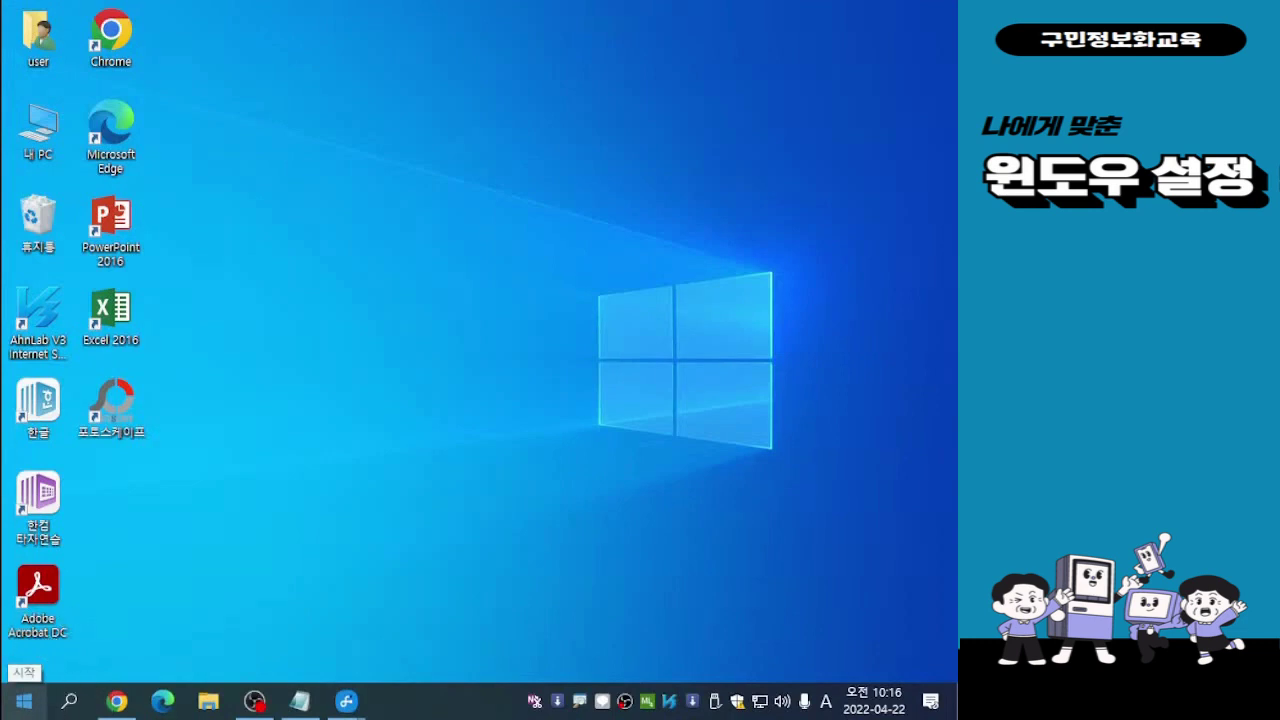
# Open the Windows settings and go to the 업데이트 및 보안 category.
pyautogui.click(24, 700)
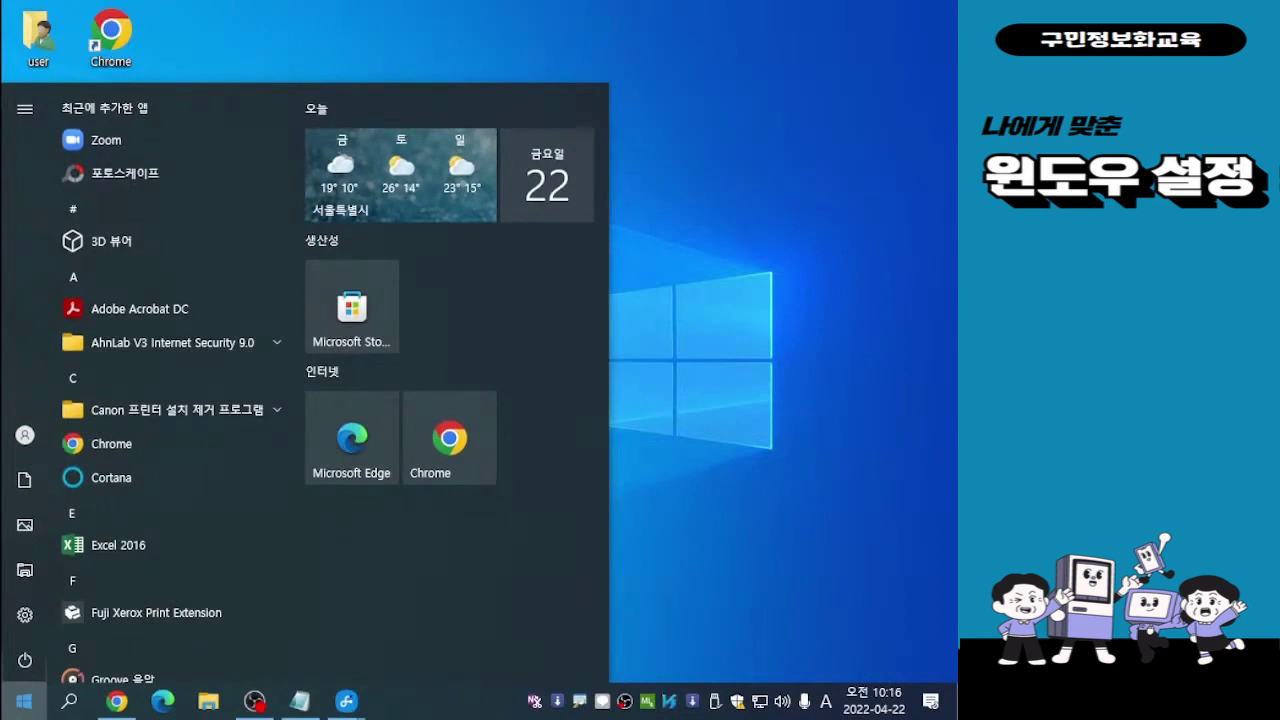
pyautogui.moveTo(24, 614)
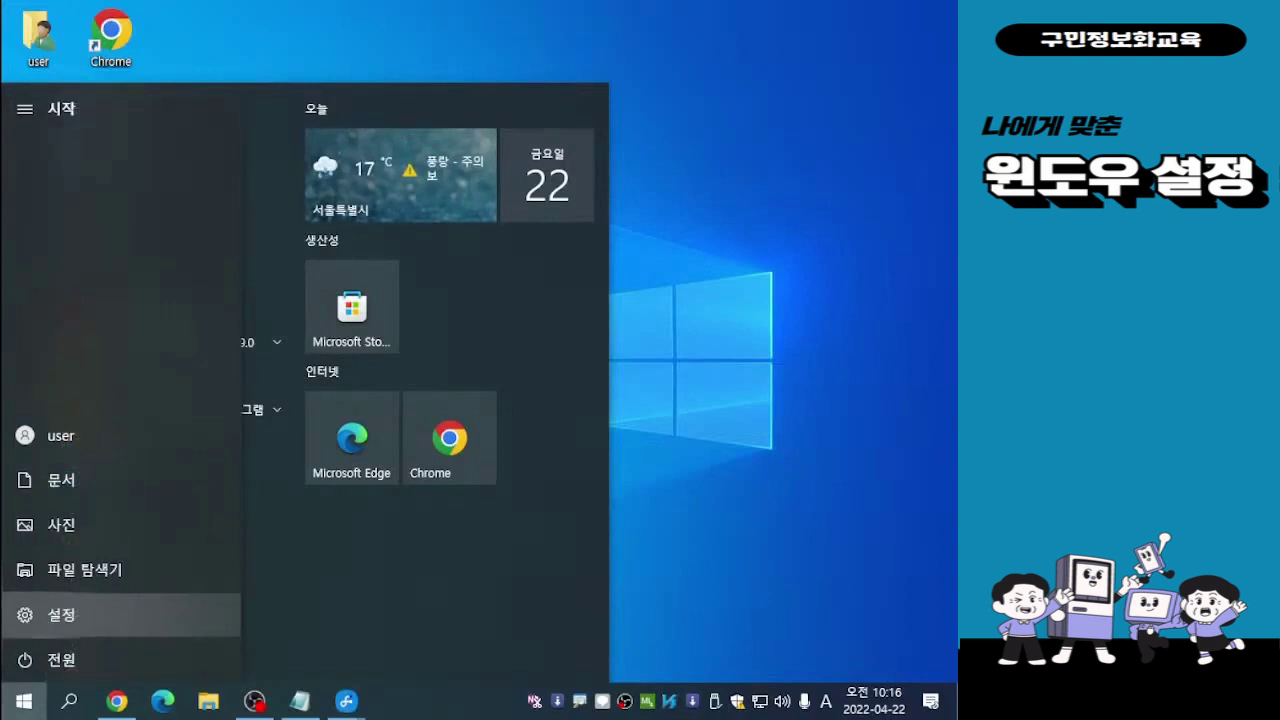
pyautogui.click(34, 615)
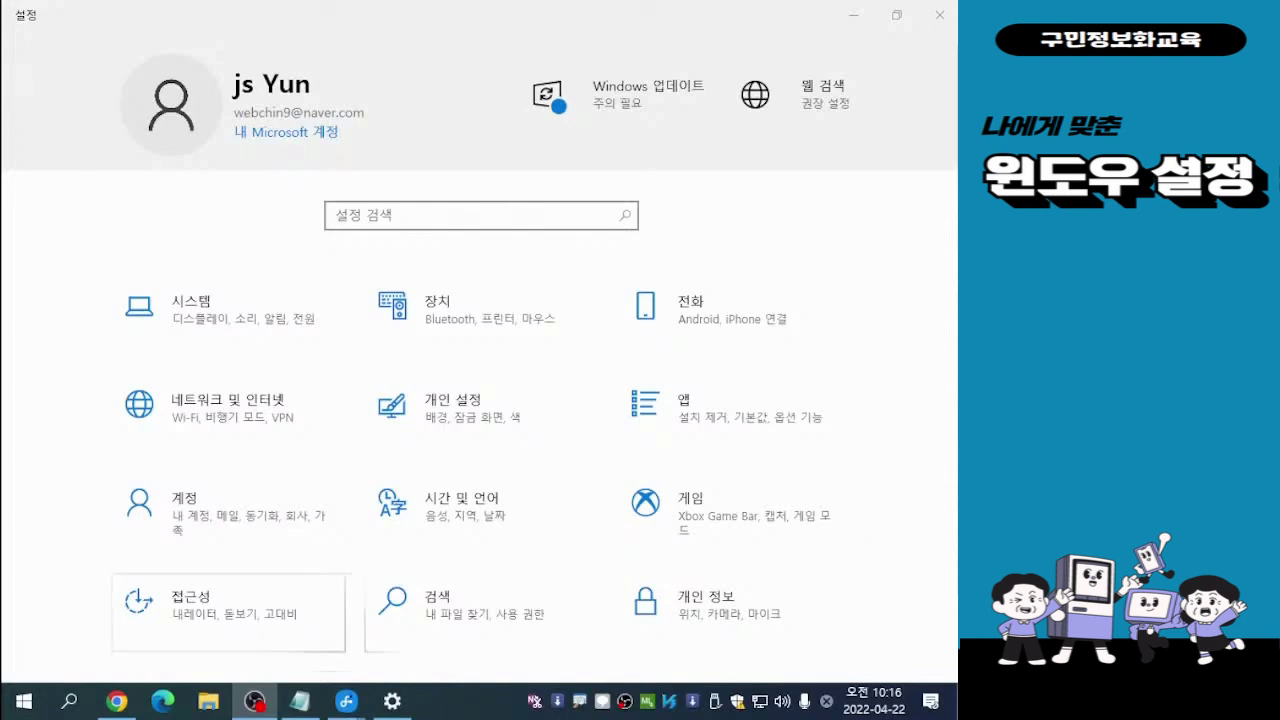
pyautogui.scroll(-2, 482, 612)
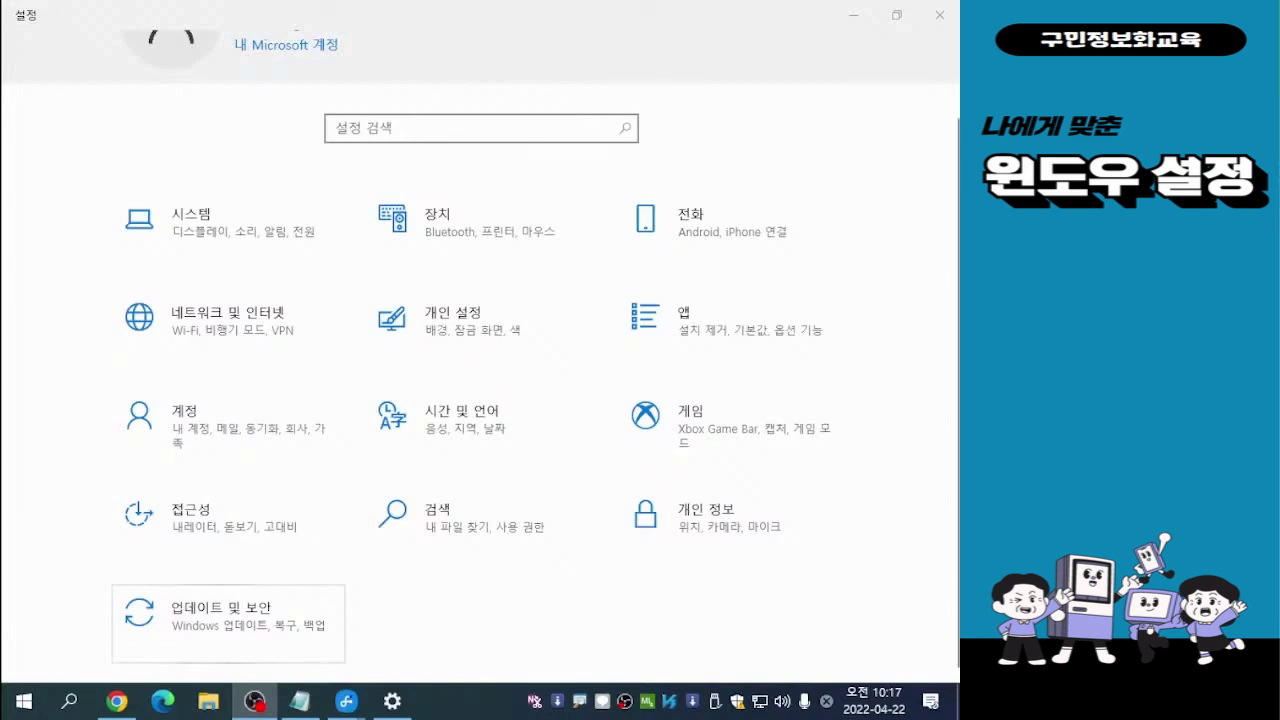
pyautogui.click(400, 128)
pyautogui.click(228, 623)
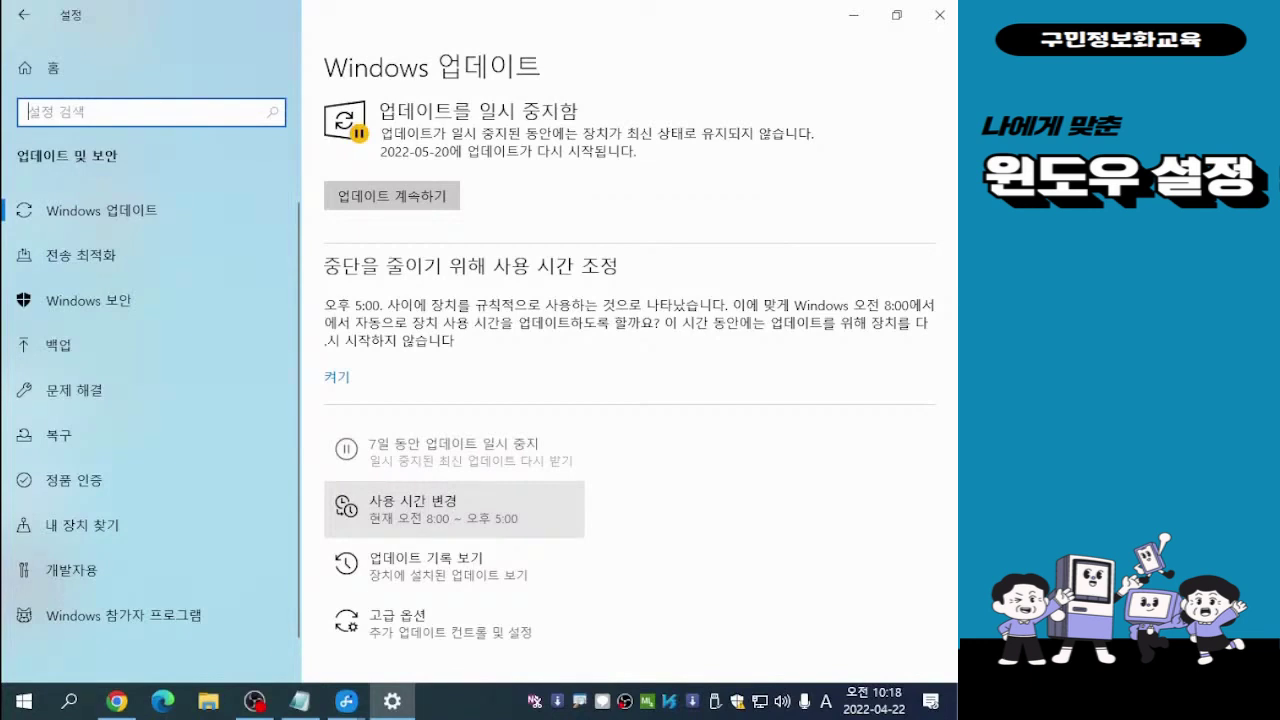
# In 사용 시간 변경, toggle automatic adjustment on and back off, and view the active-hours time fields without saving.
pyautogui.click(412, 509)
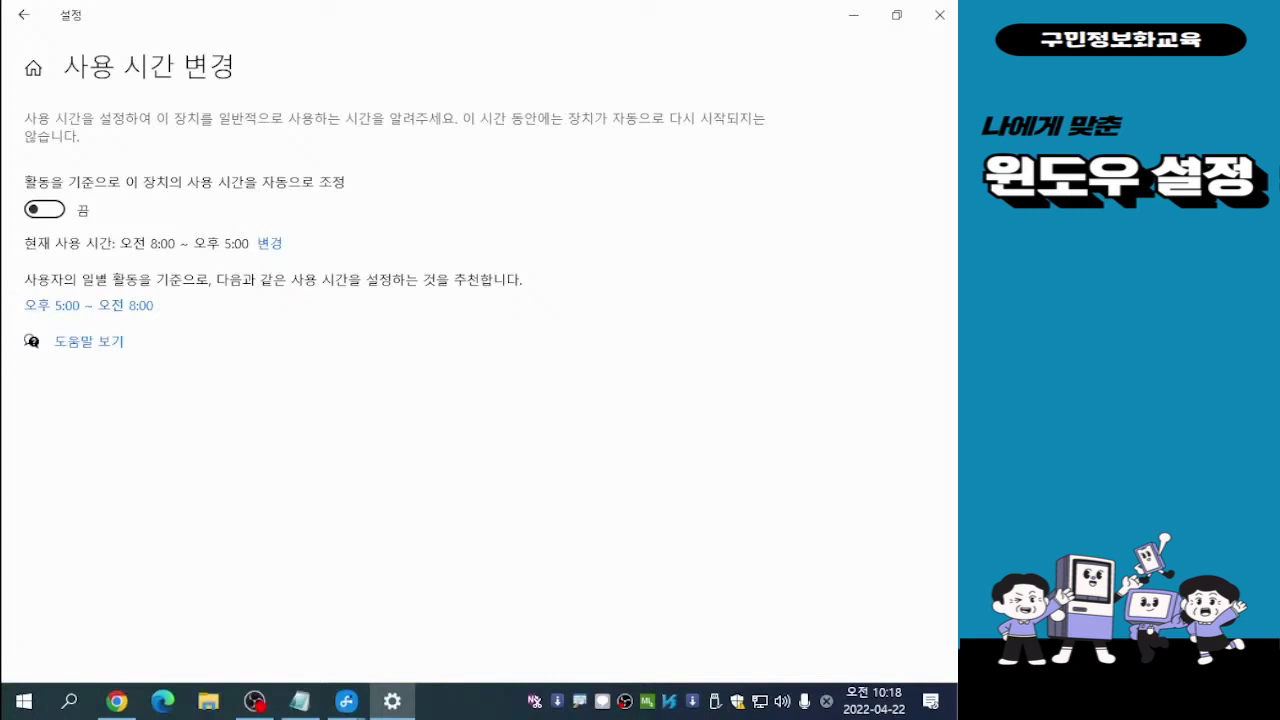
pyautogui.click(44, 209)
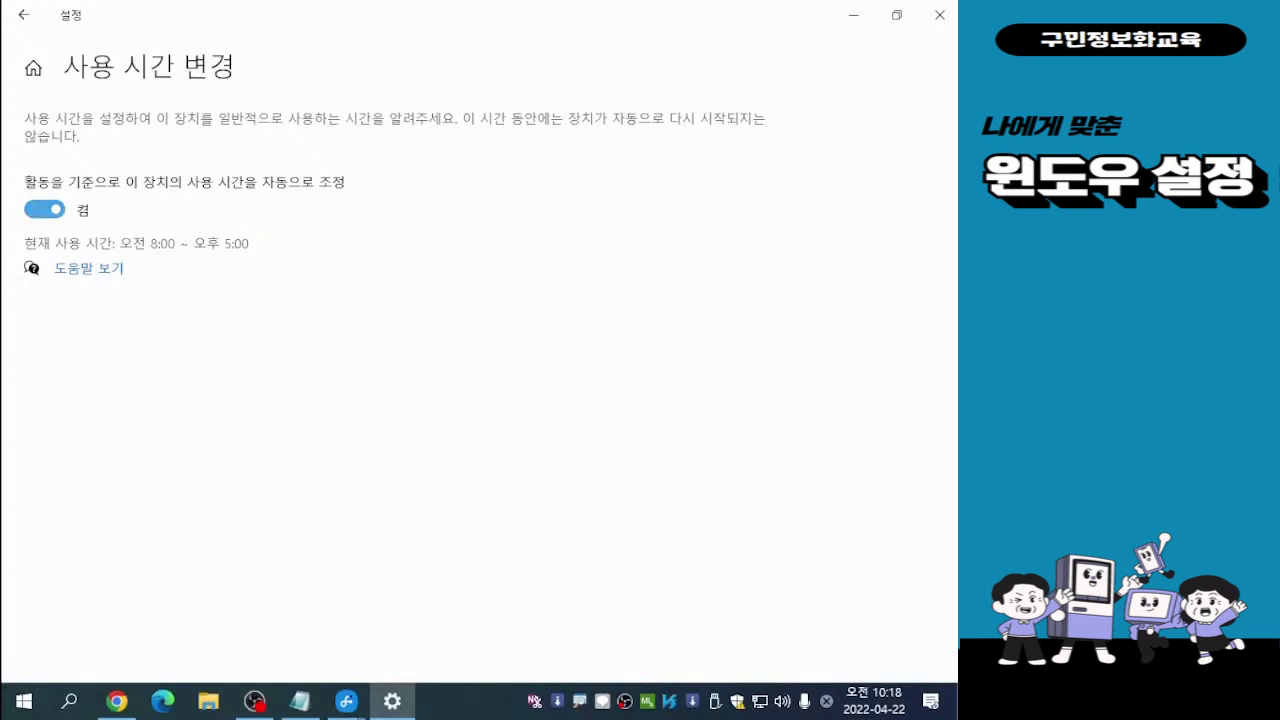
pyautogui.click(44, 209)
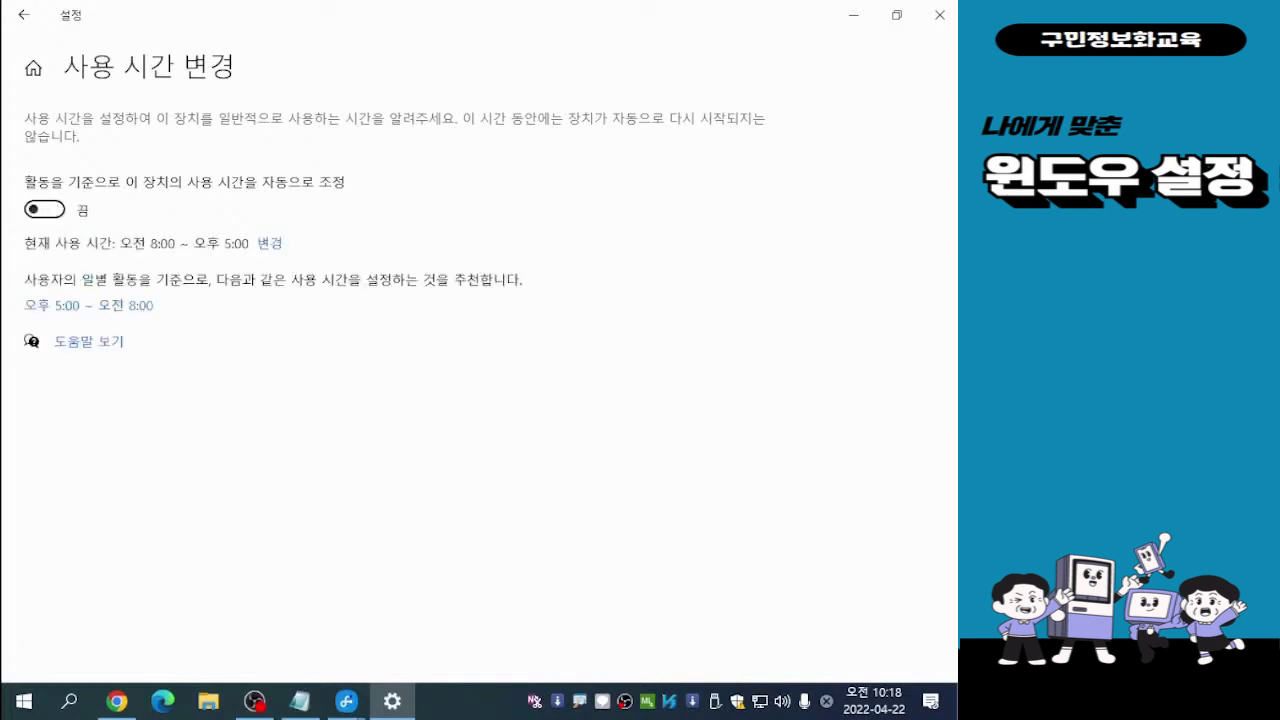
pyautogui.click(269, 243)
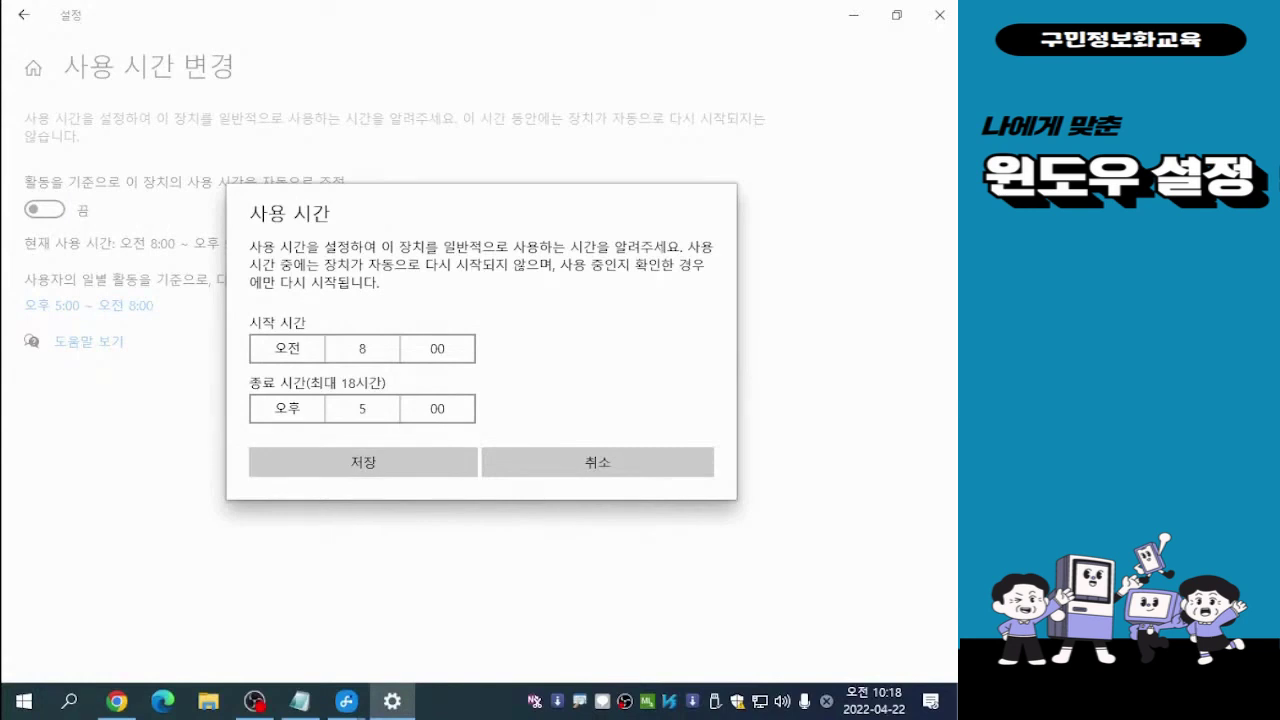
pyautogui.click(597, 462)
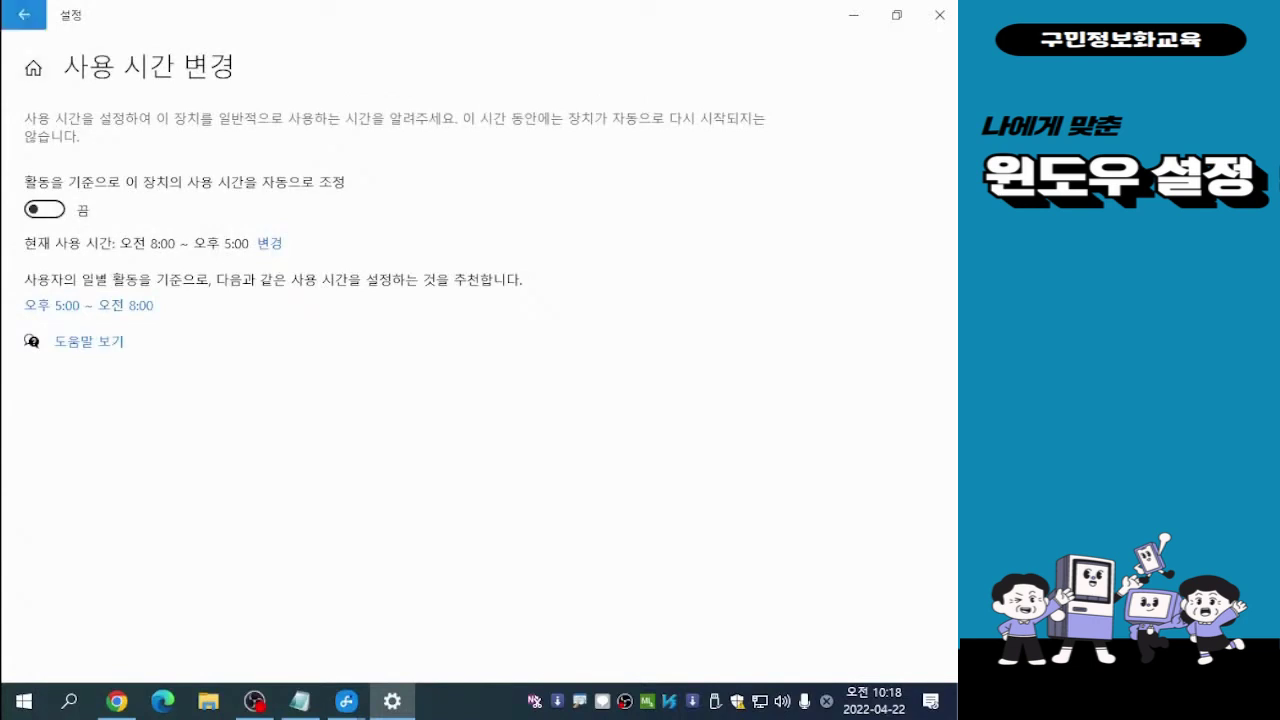
# Return to the Windows update page, view the Windows 보안 protection areas, and close the settings.
pyautogui.click(23, 14)
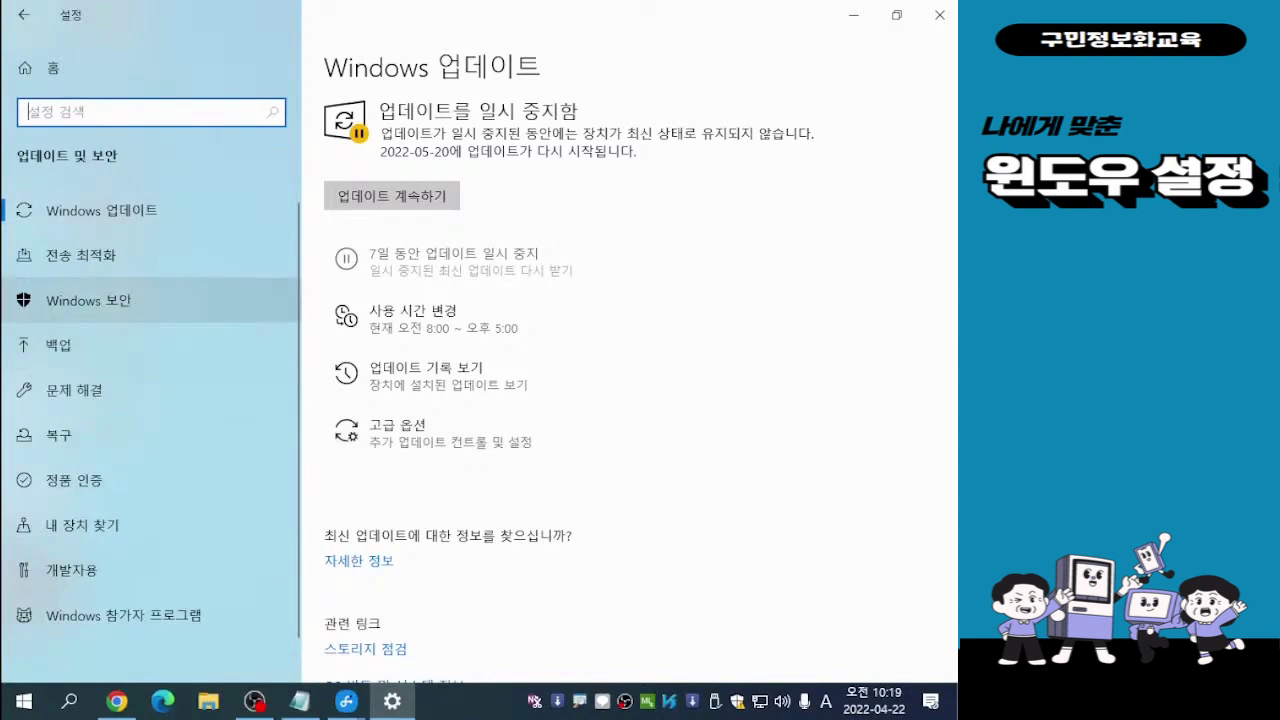
pyautogui.click(88, 300)
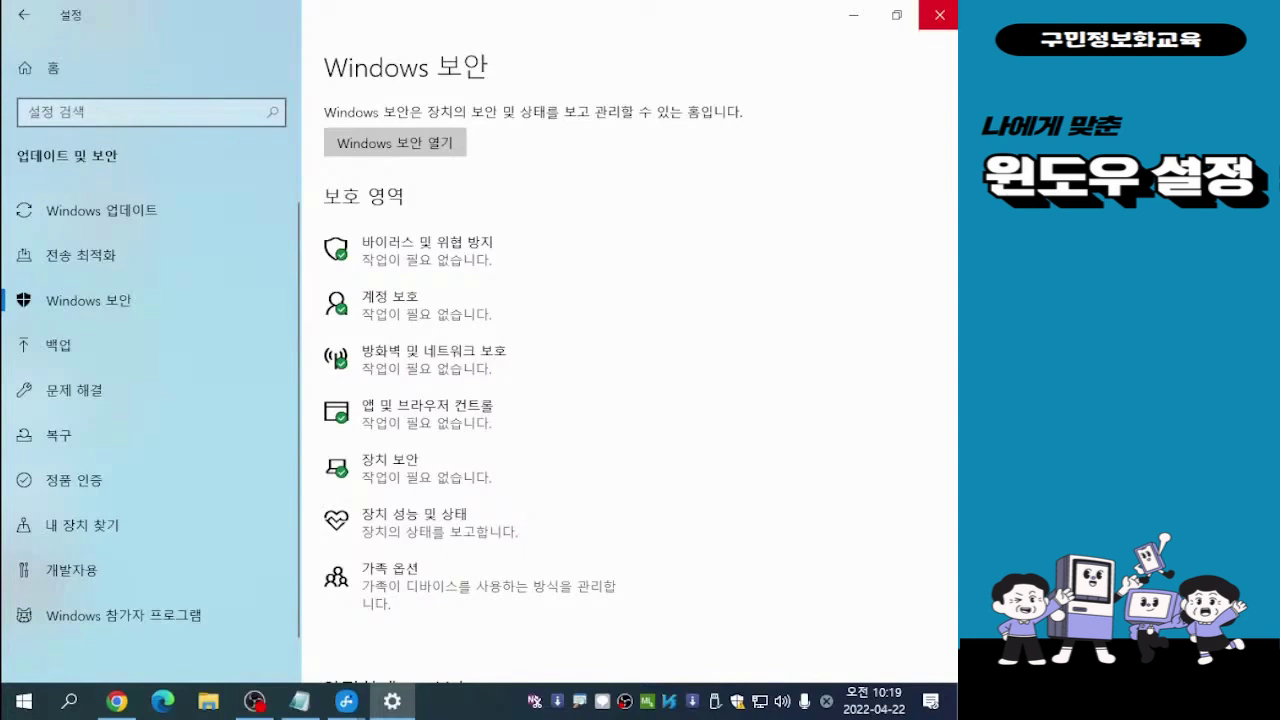
pyautogui.click(939, 14)
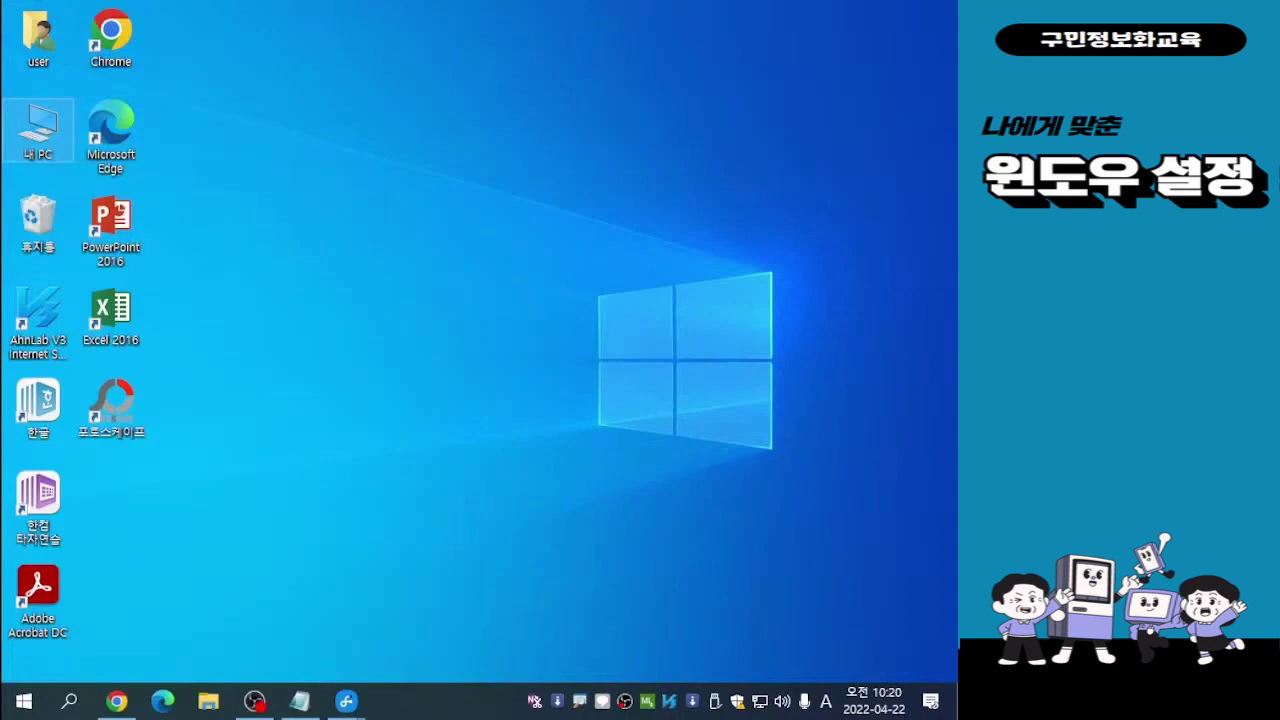
# Review the device and Windows specifications in the properties of 내 PC, and close them.
pyautogui.rightClick(38, 142)
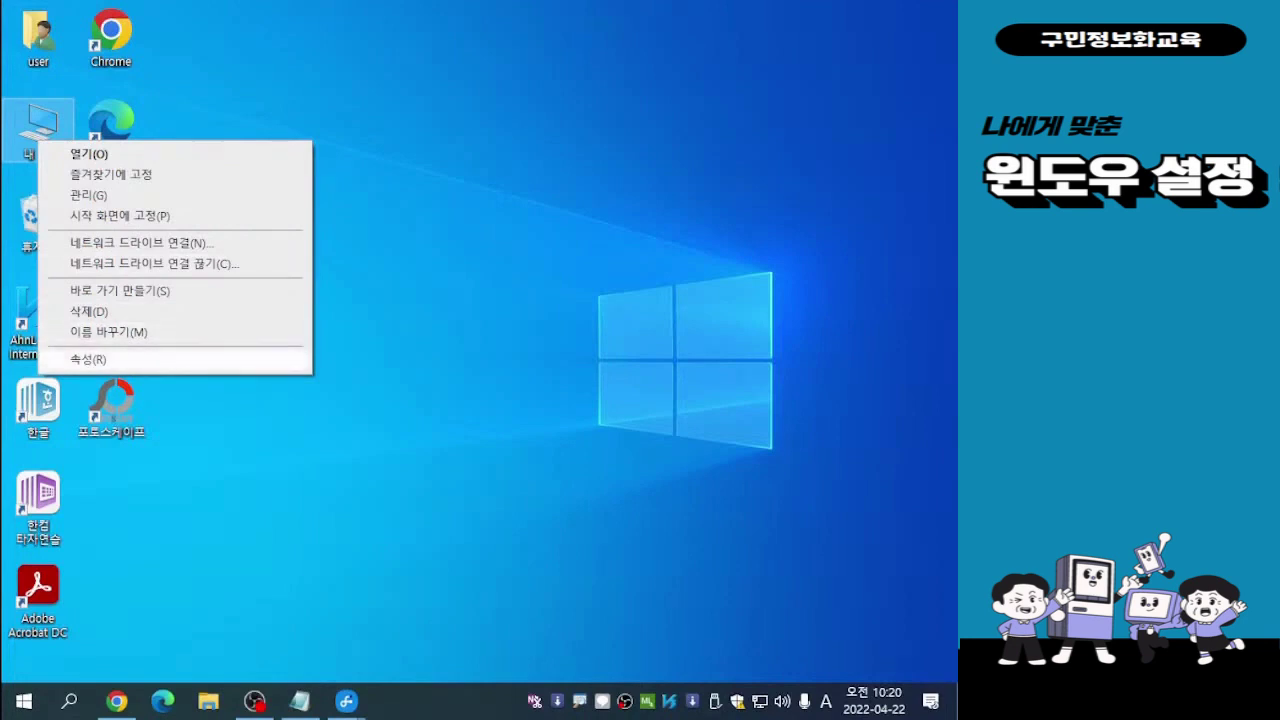
pyautogui.click(78, 358)
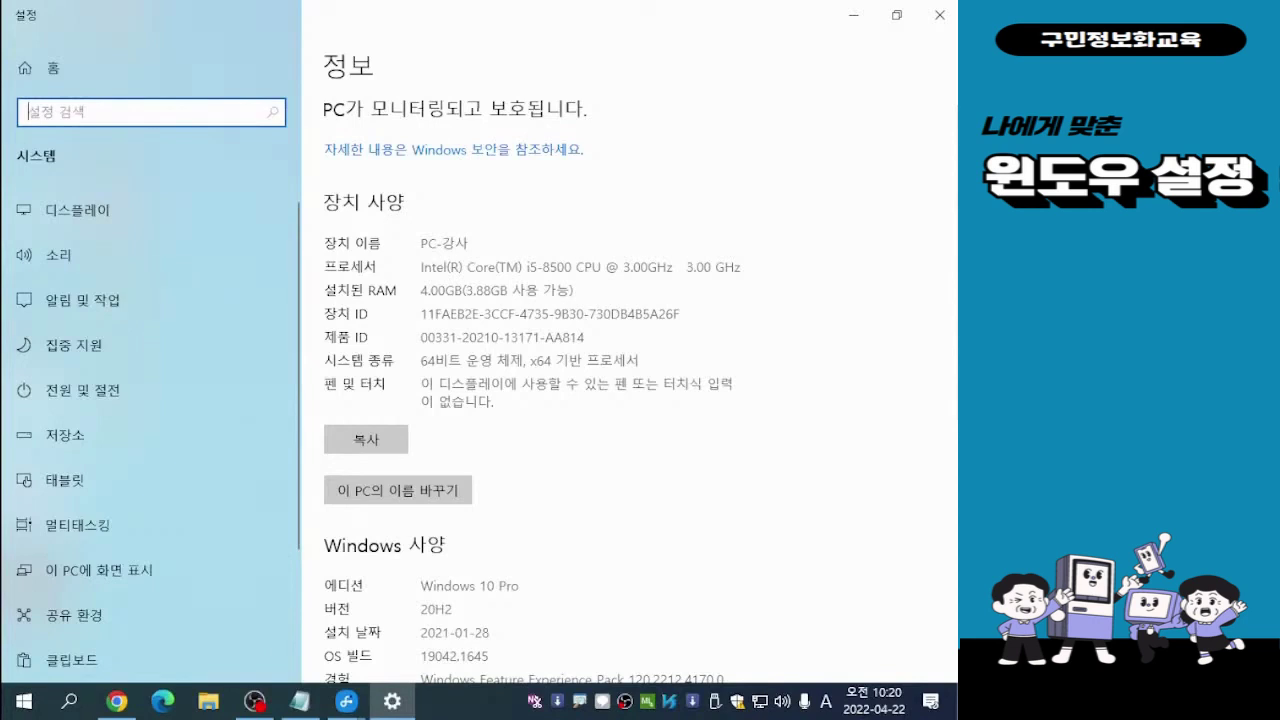
pyautogui.scroll(-3, 630, 390)
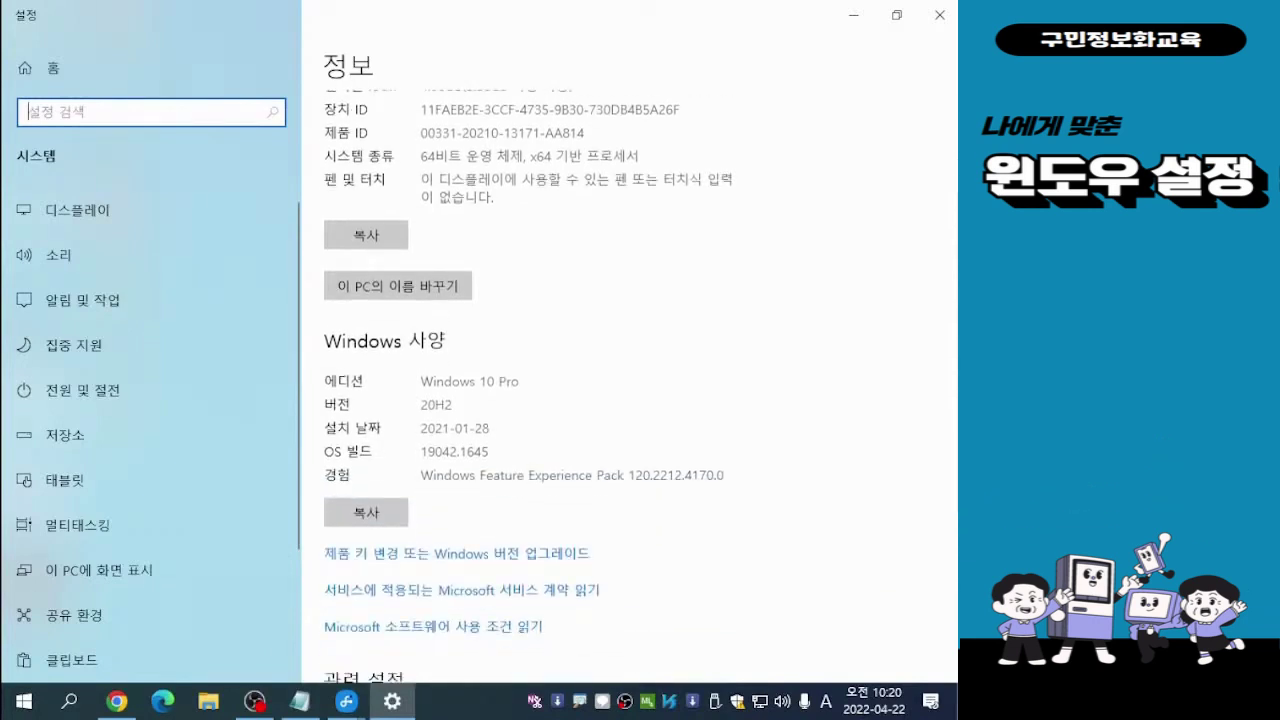
pyautogui.scroll(3, 630, 390)
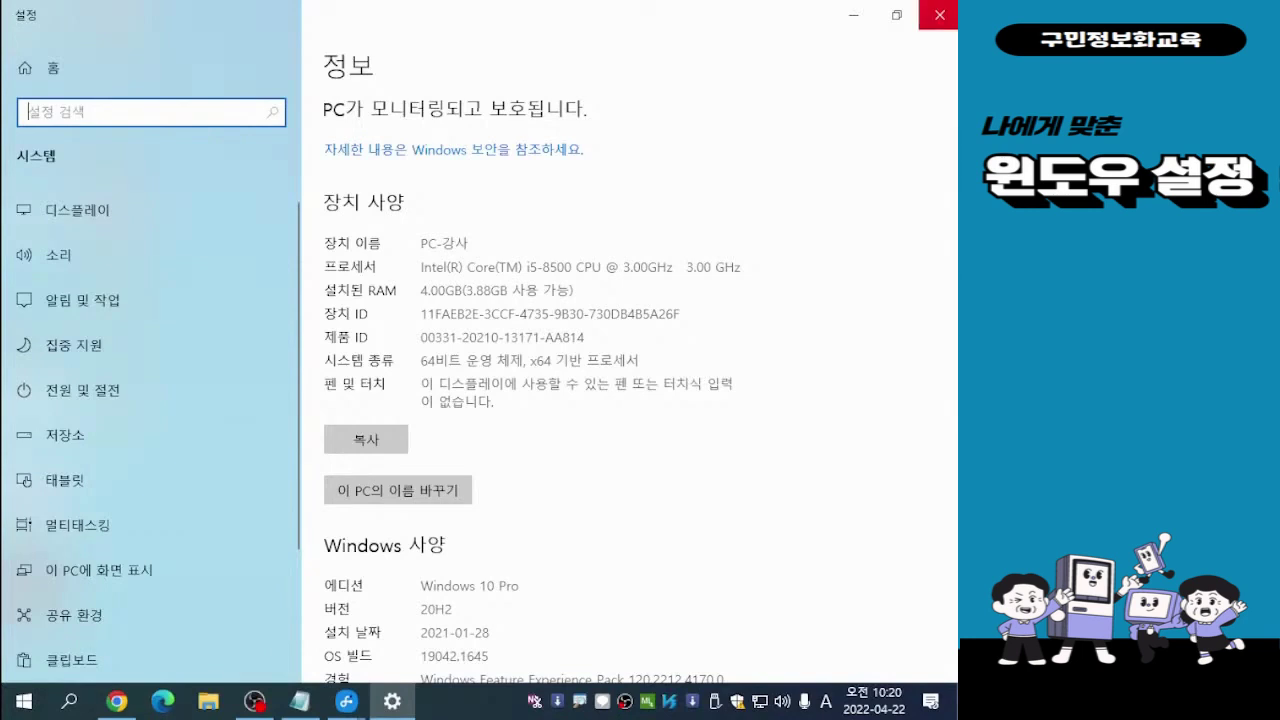
pyautogui.click(939, 15)
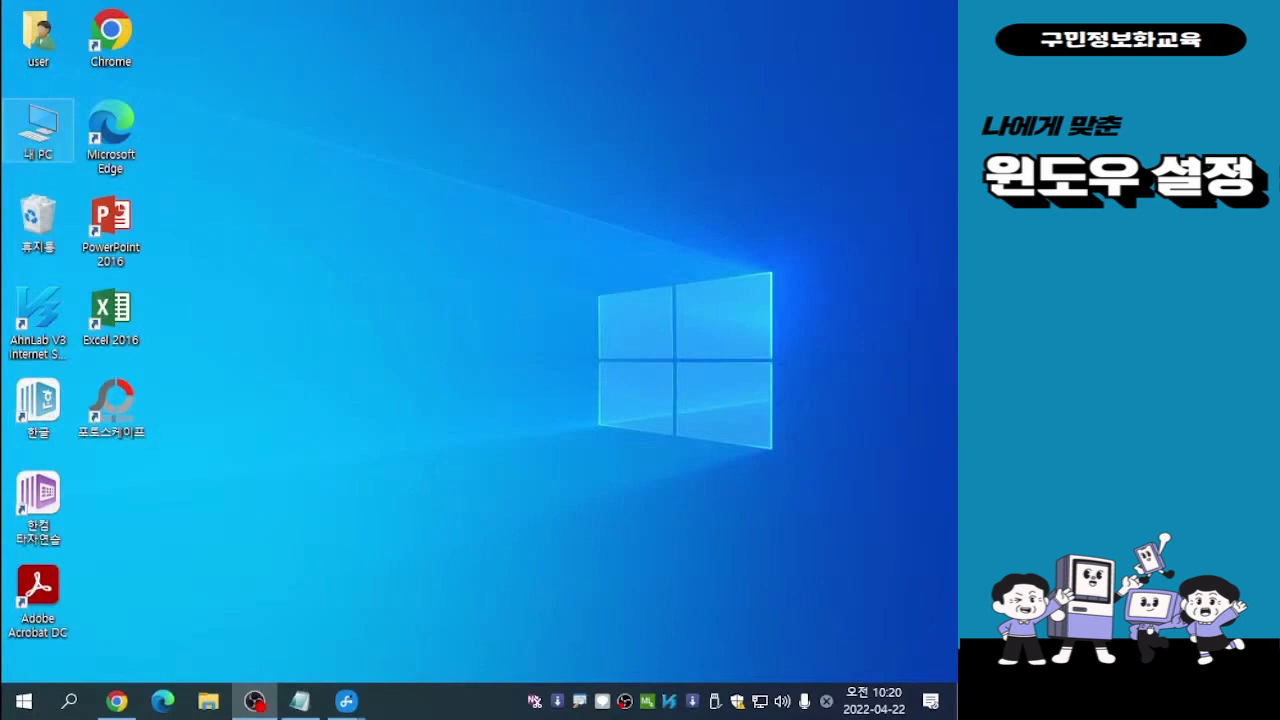
pyautogui.rightClick(38, 141)
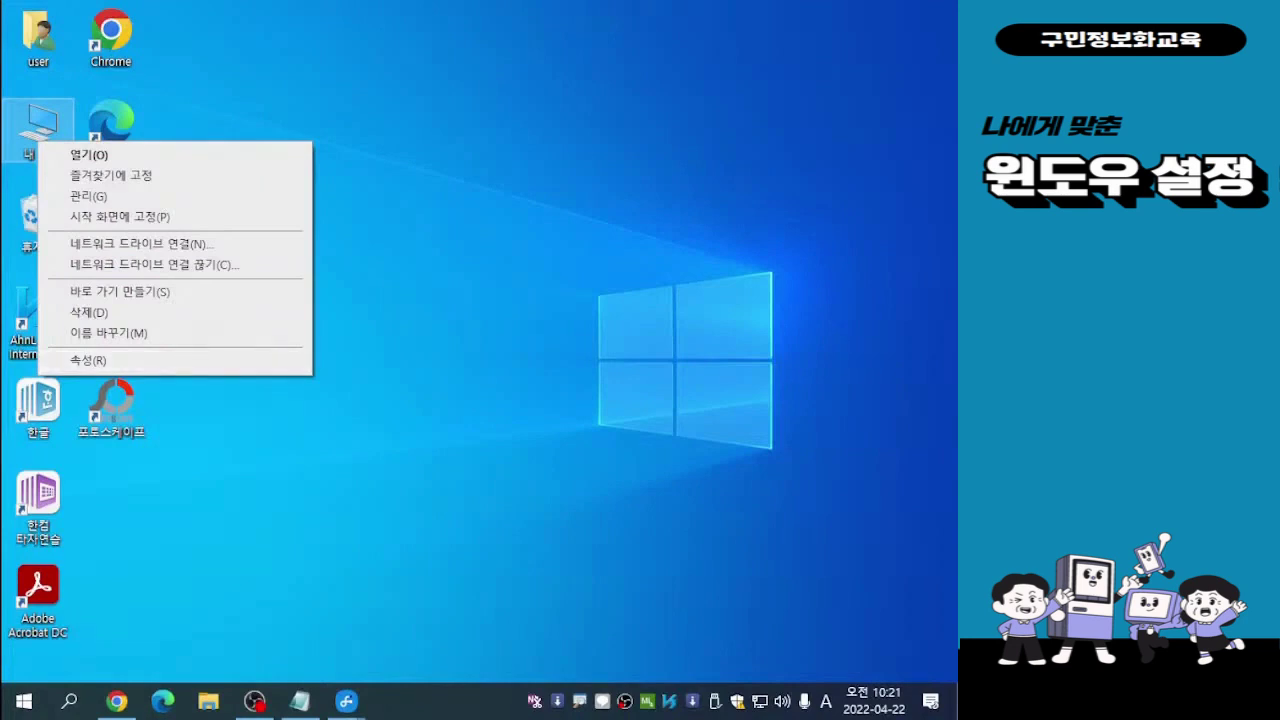
pyautogui.press('Escape')
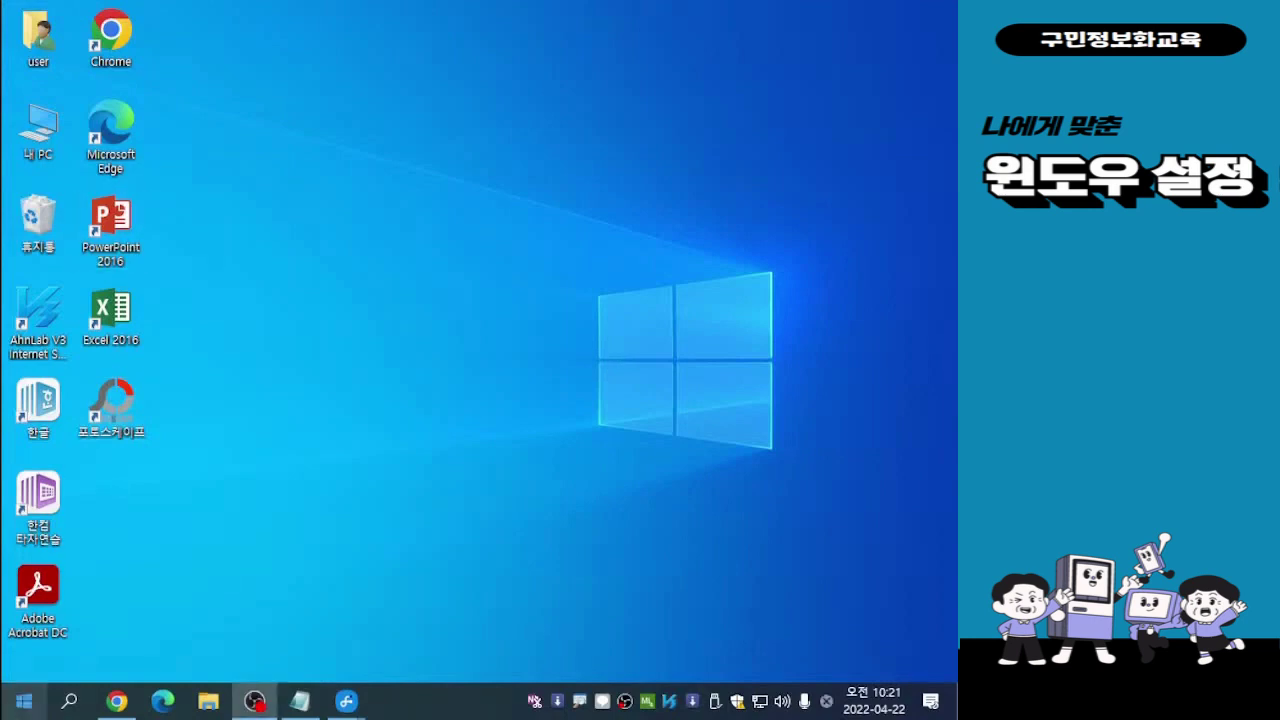
# Find 고클린 in the installed apps list and launch it.
pyautogui.click(24, 700)
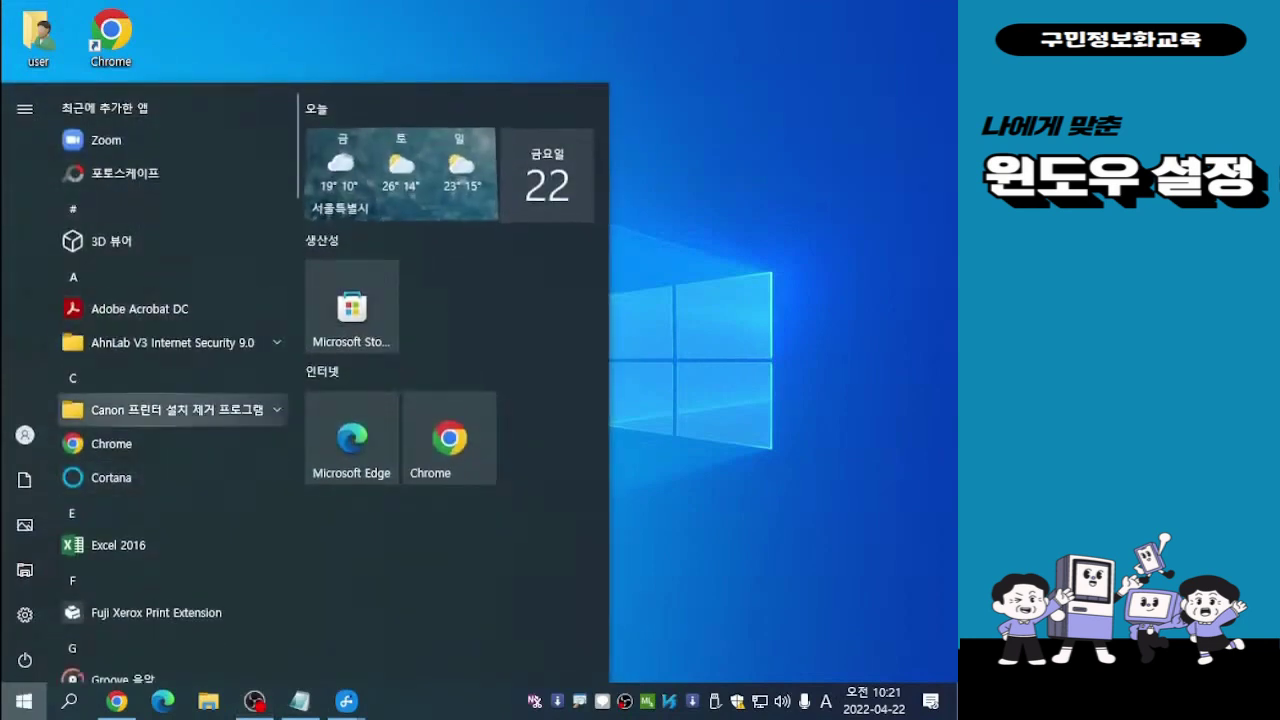
pyautogui.scroll(-3, 170, 477)
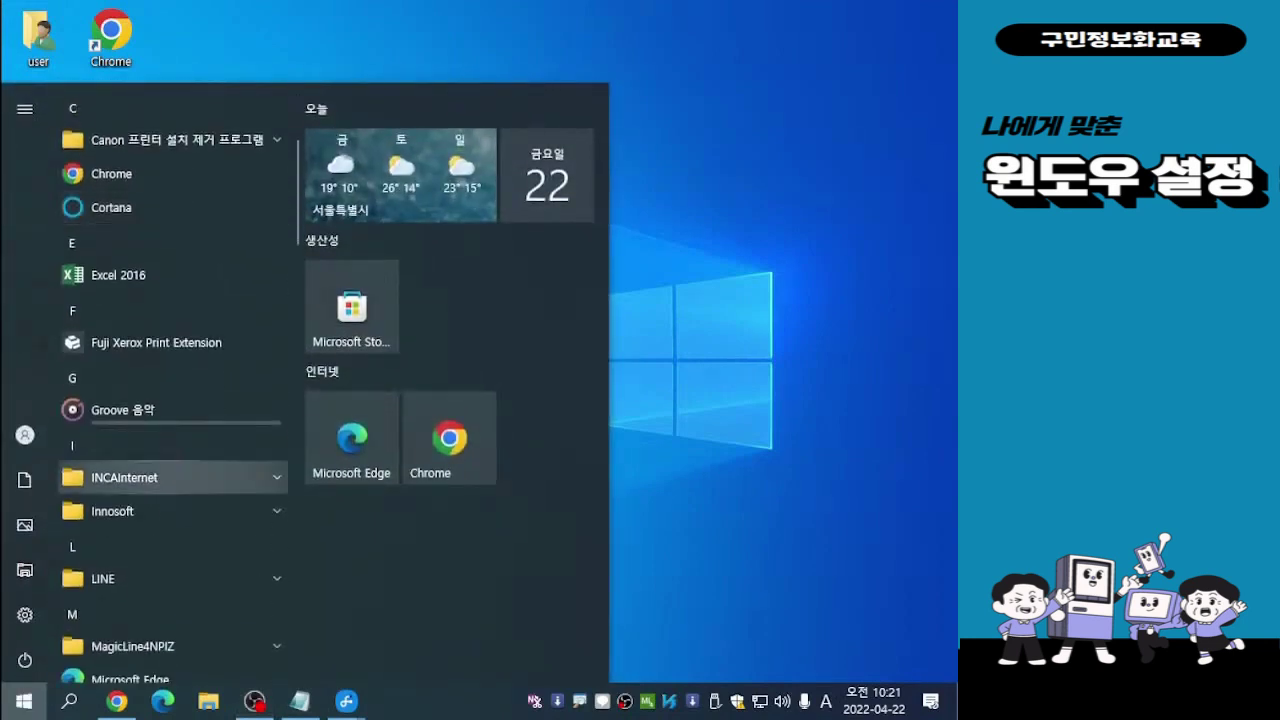
pyautogui.scroll(-3, 170, 466)
pyautogui.scroll(-6, 170, 455)
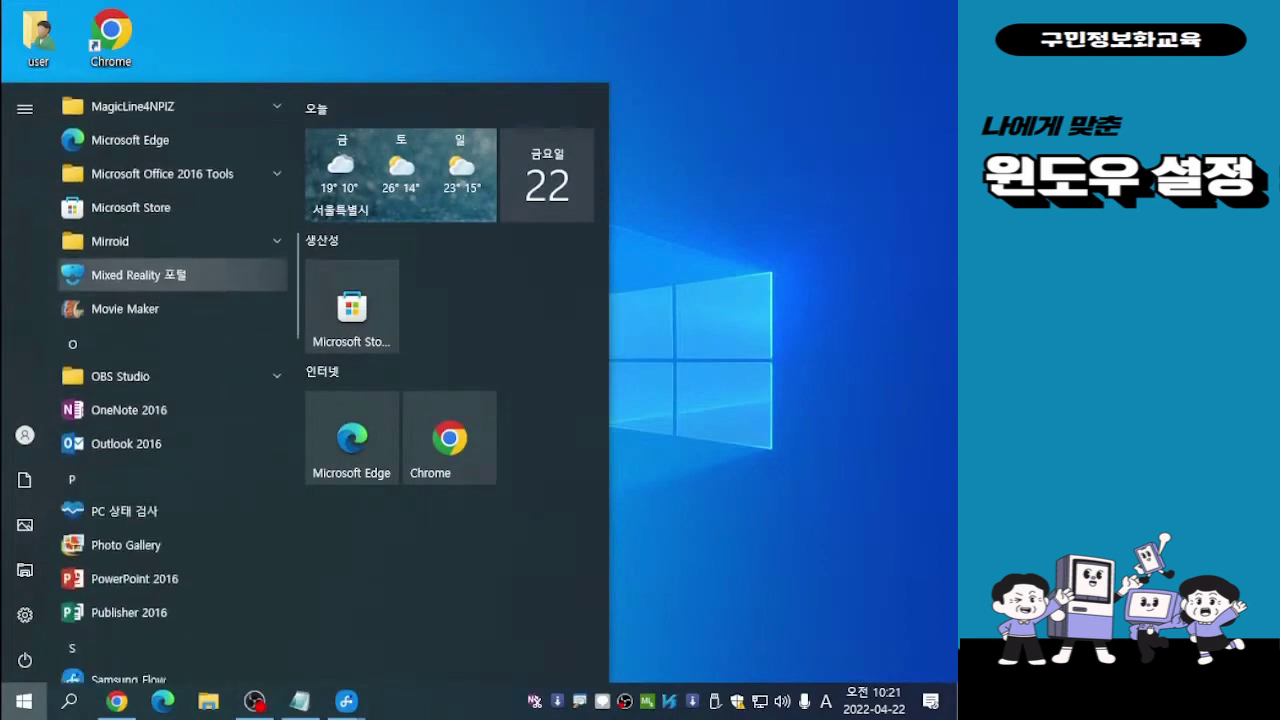
pyautogui.scroll(-5, 170, 440)
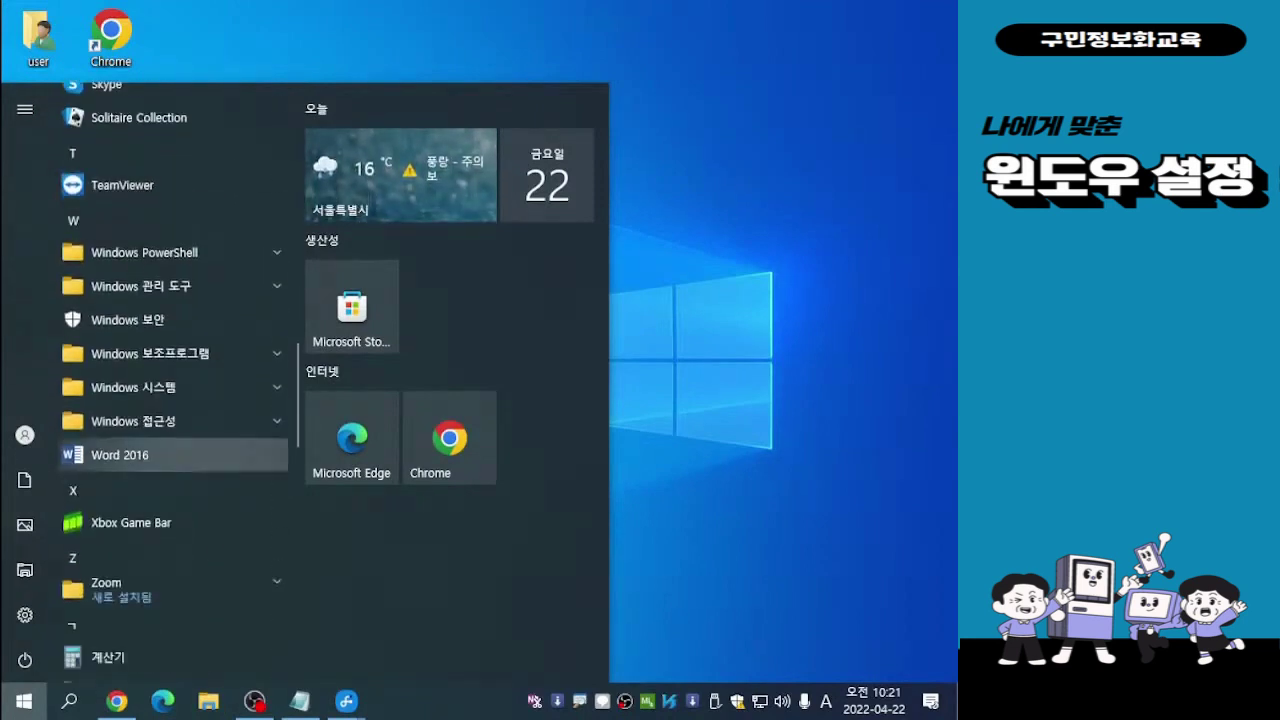
pyautogui.click(170, 420)
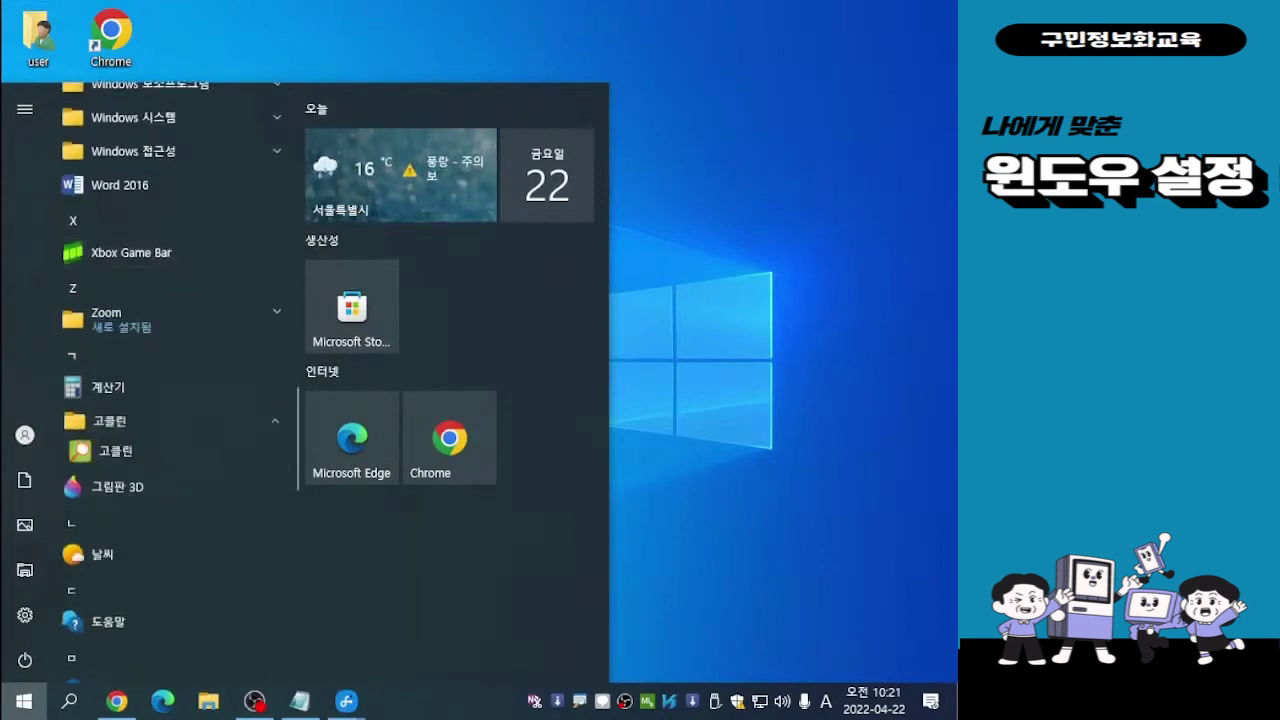
pyautogui.click(170, 453)
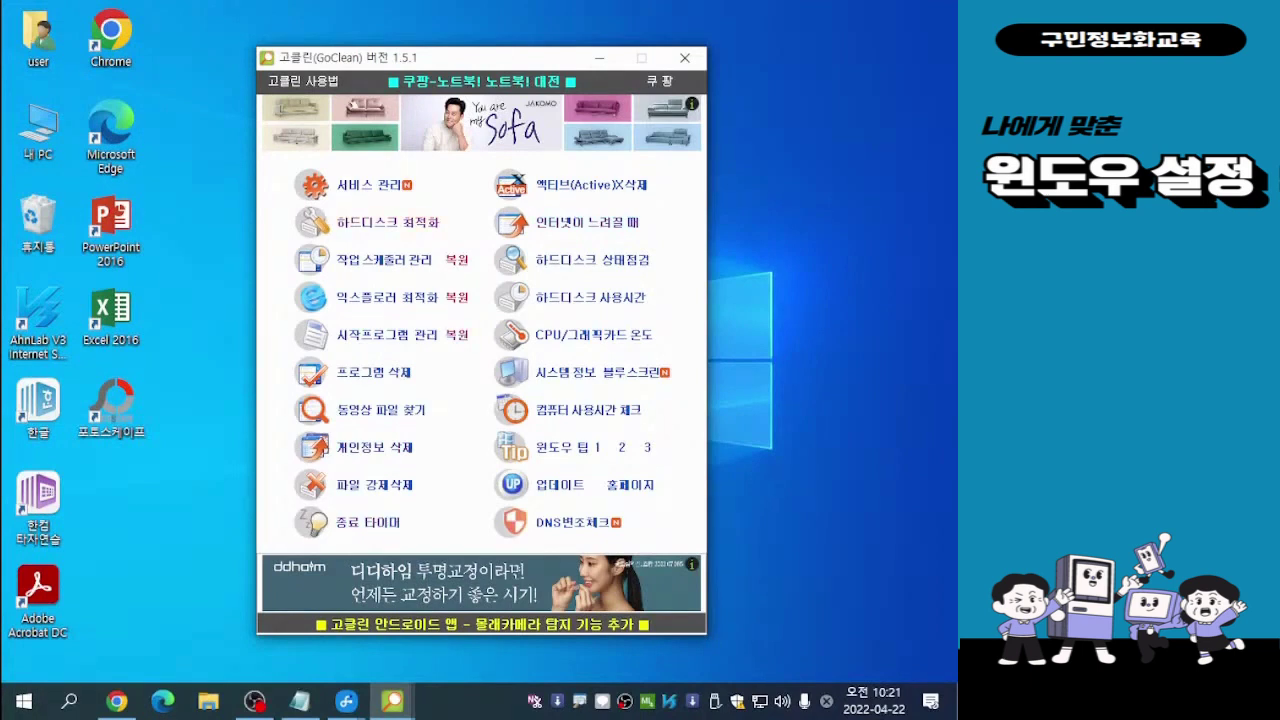
# Scan for unnecessary files with 하드디스크 최적화 and close it without deleting anything.
pyautogui.click(387, 222)
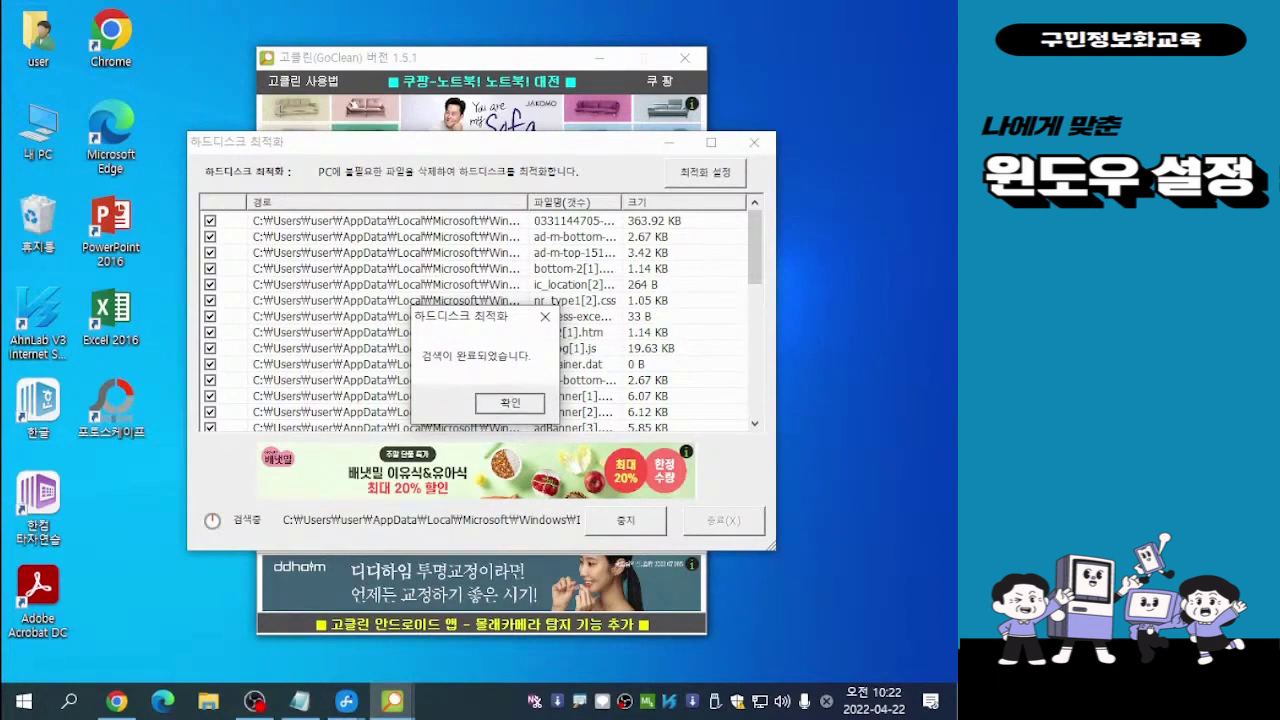
pyautogui.press('Return')
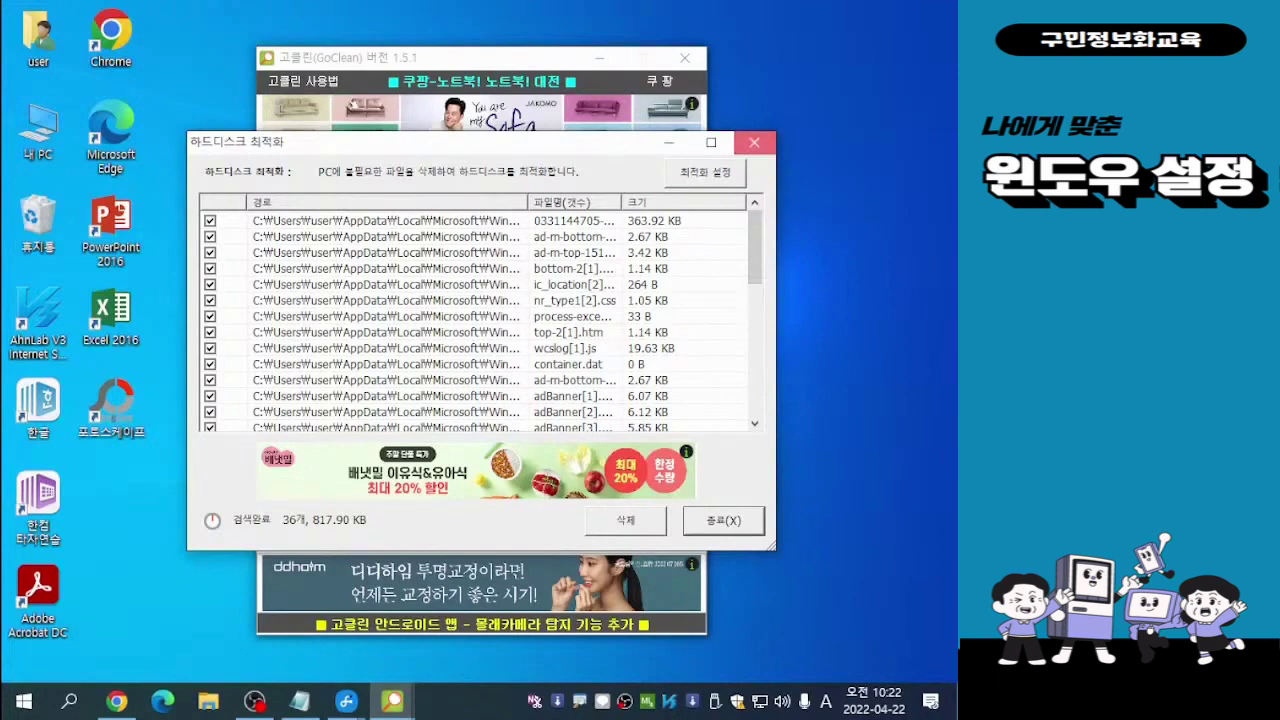
pyautogui.click(754, 142)
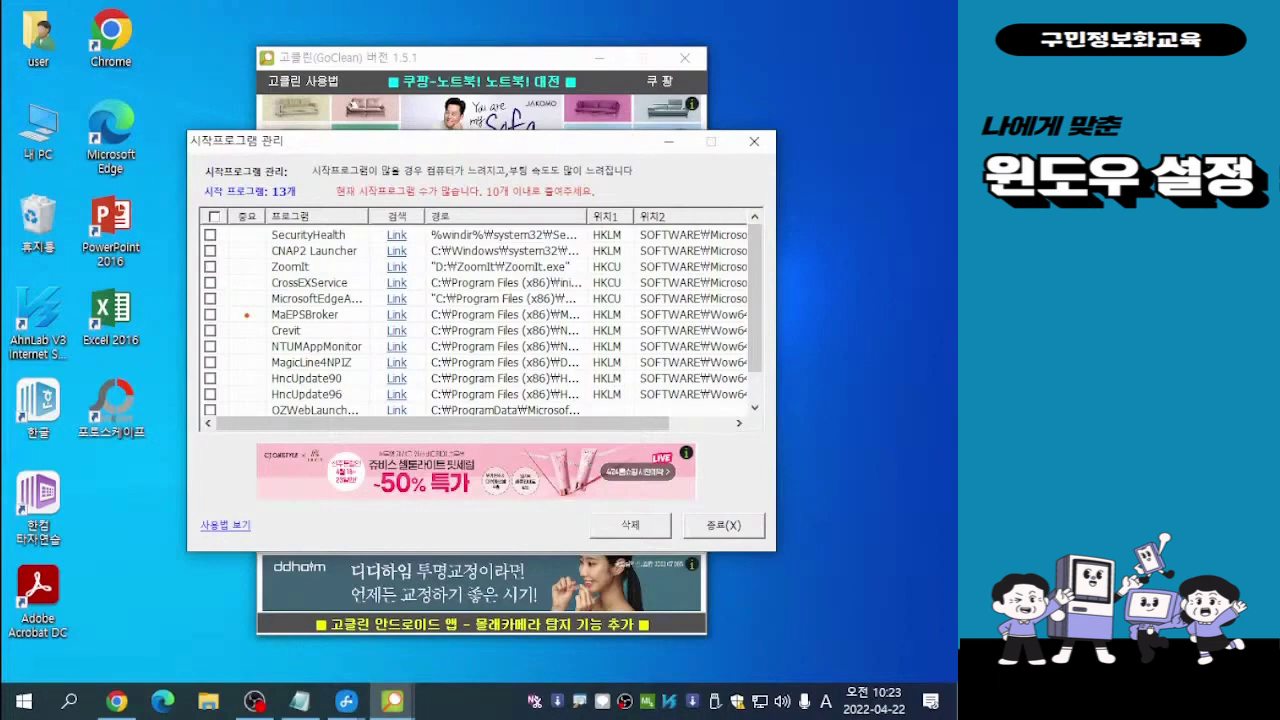
# Close the 시작프로그램 관리 list without removing any programs, and exit 고클린.
pyautogui.click(724, 525)
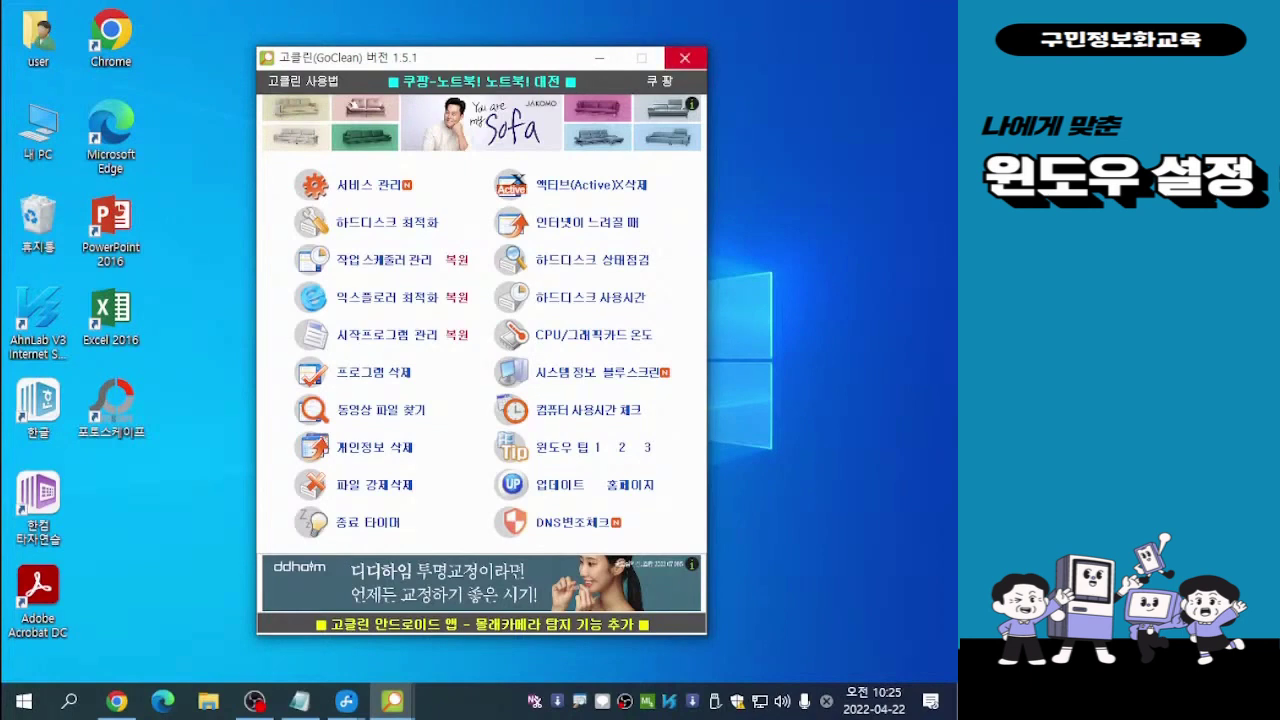
pyautogui.click(685, 58)
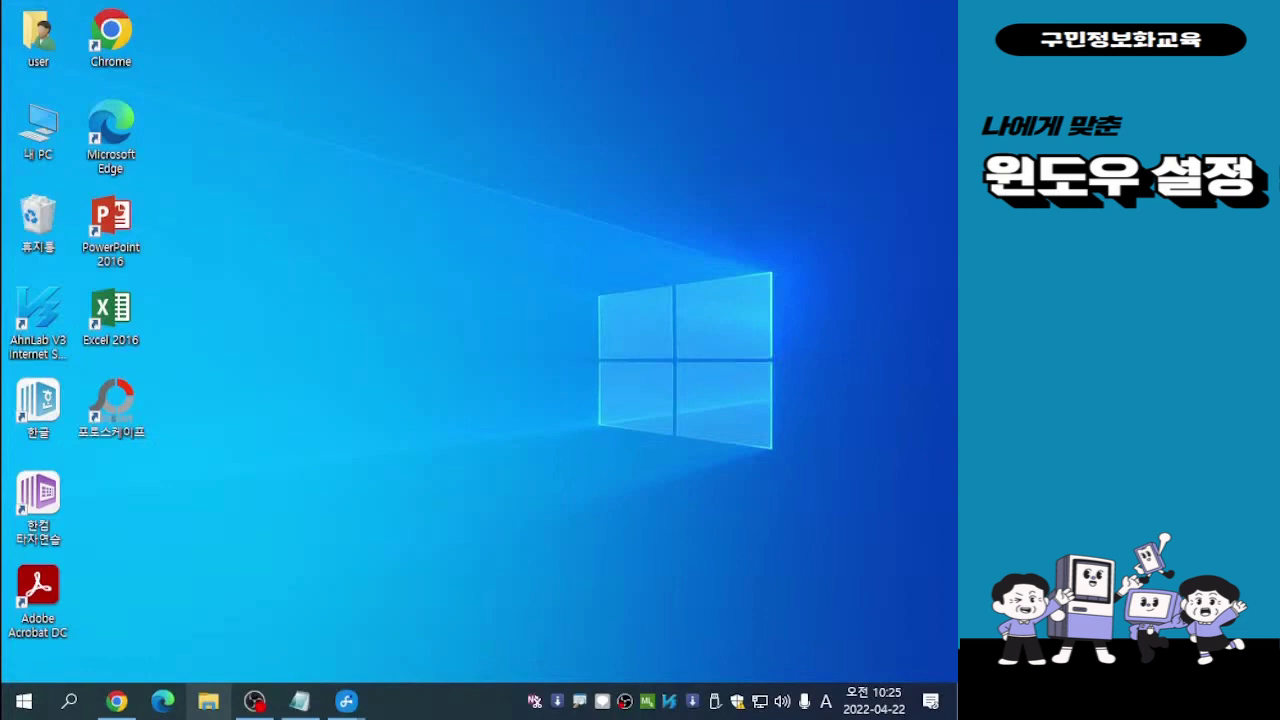
# View File Explorer's 즐겨찾기 page, close that window, and open 내 PC from the desktop.
pyautogui.click(208, 700)
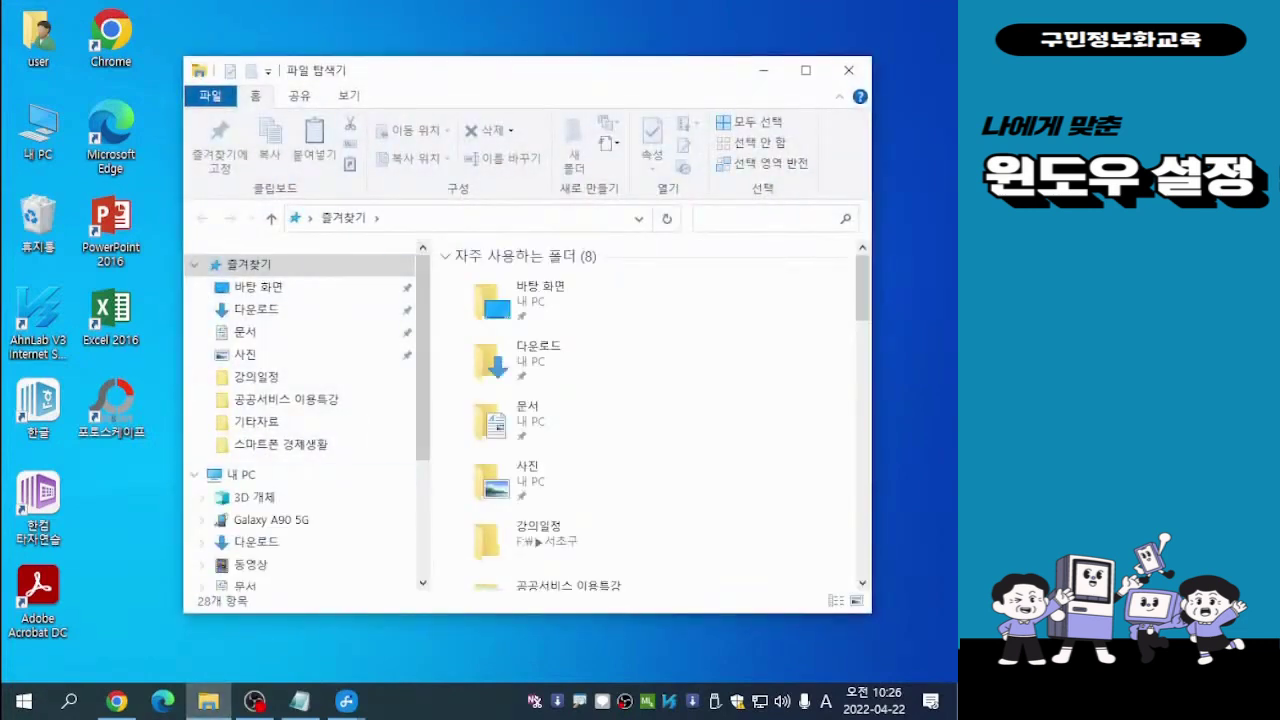
pyautogui.moveTo(458, 79); pyautogui.dragTo(366, 57)
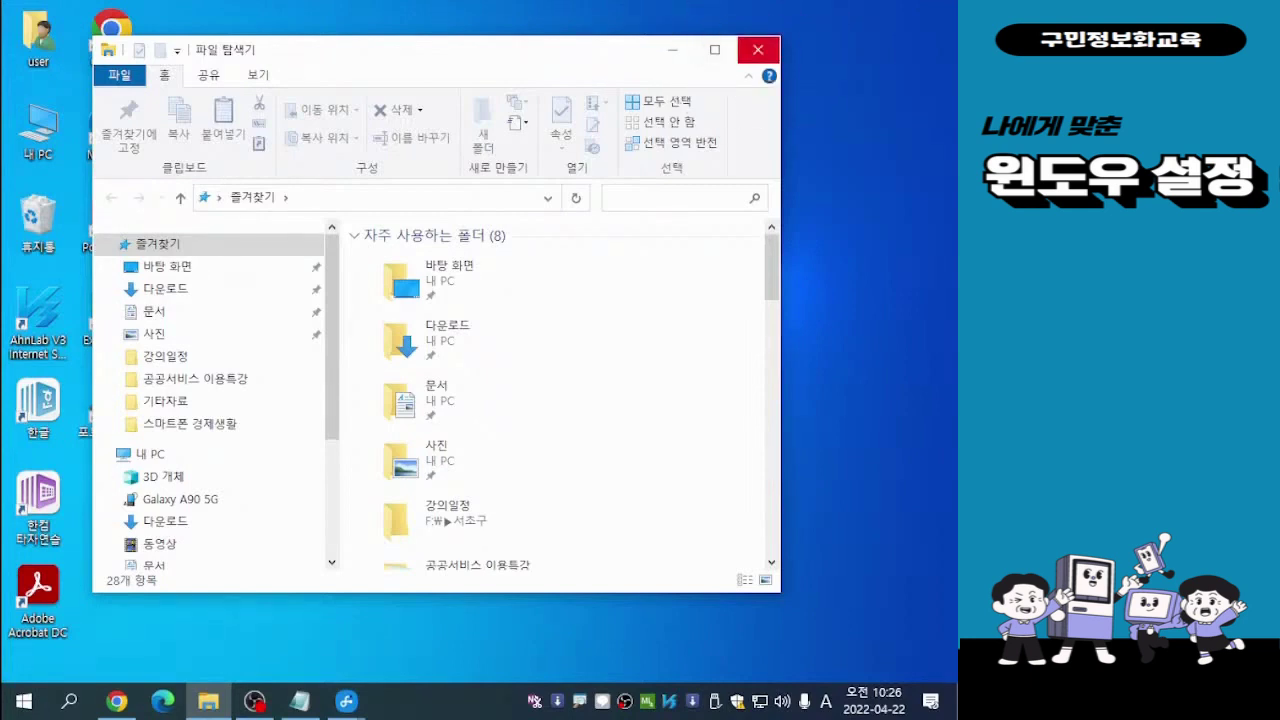
pyautogui.click(758, 49)
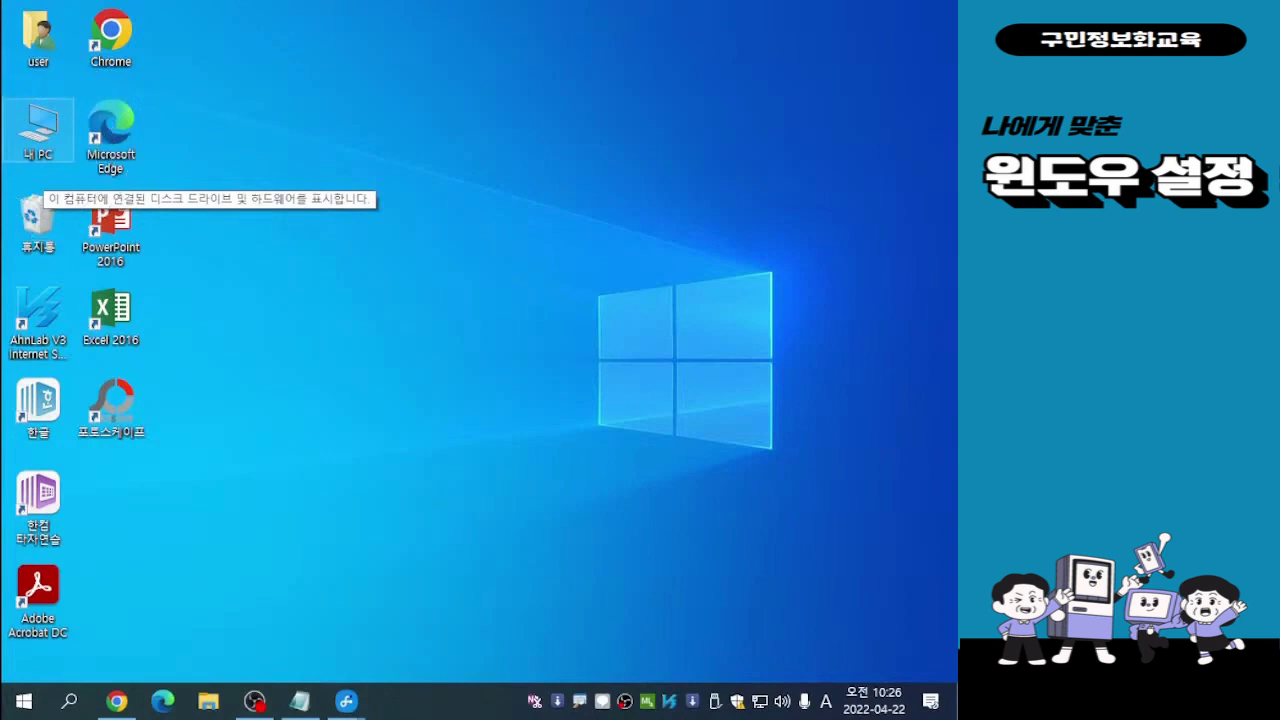
pyautogui.doubleClick(38, 128)
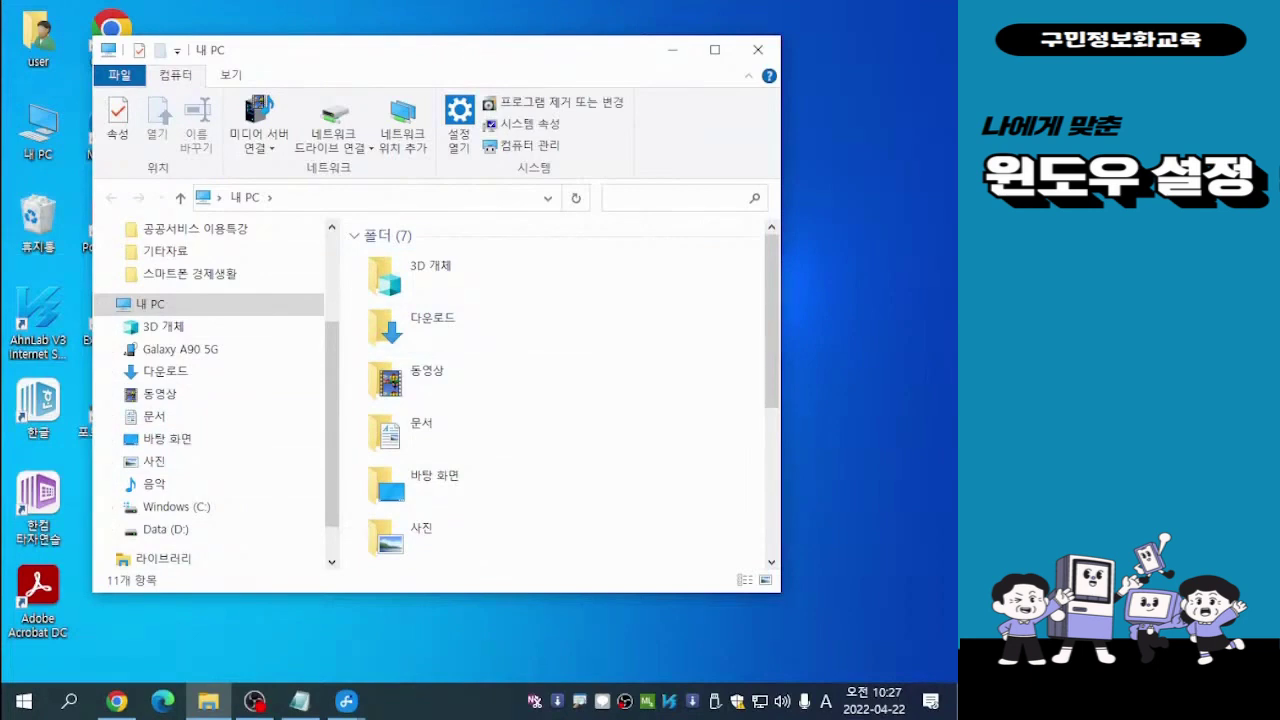
# Maximize the 내 PC window and view the customization options of the quick access toolbar.
pyautogui.click(715, 49)
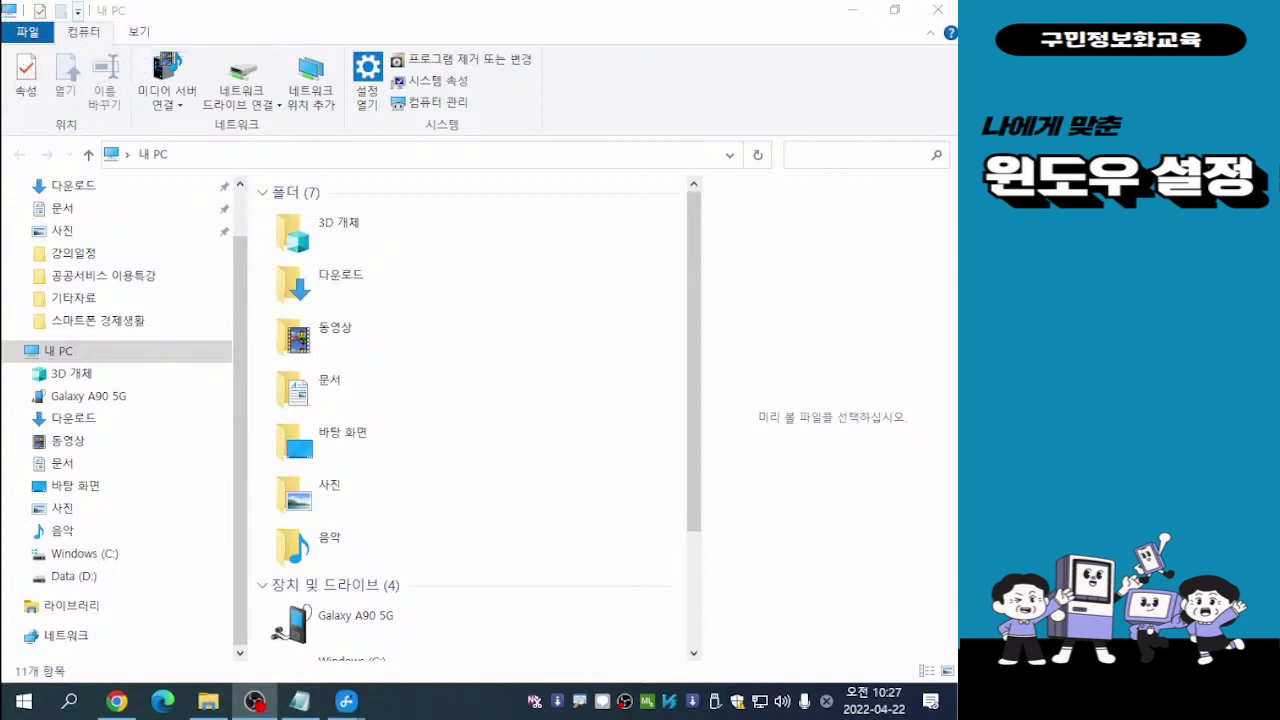
pyautogui.click(77, 11)
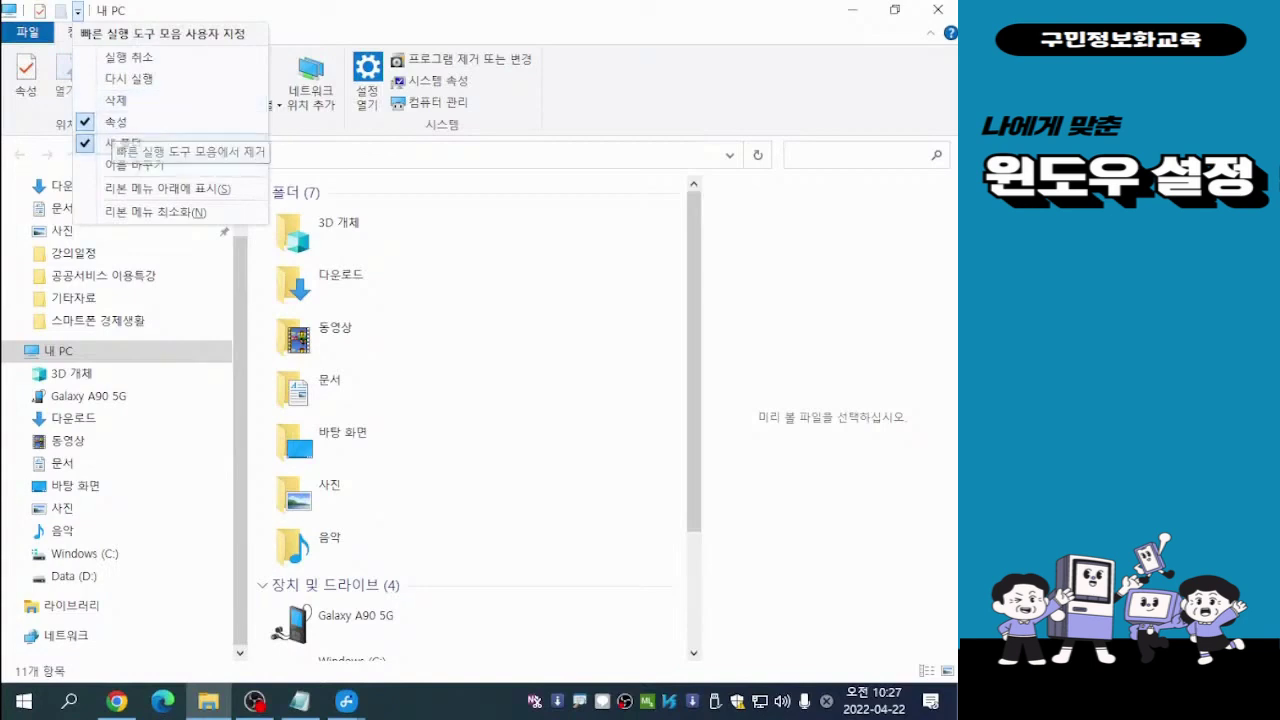
pyautogui.press('Escape')
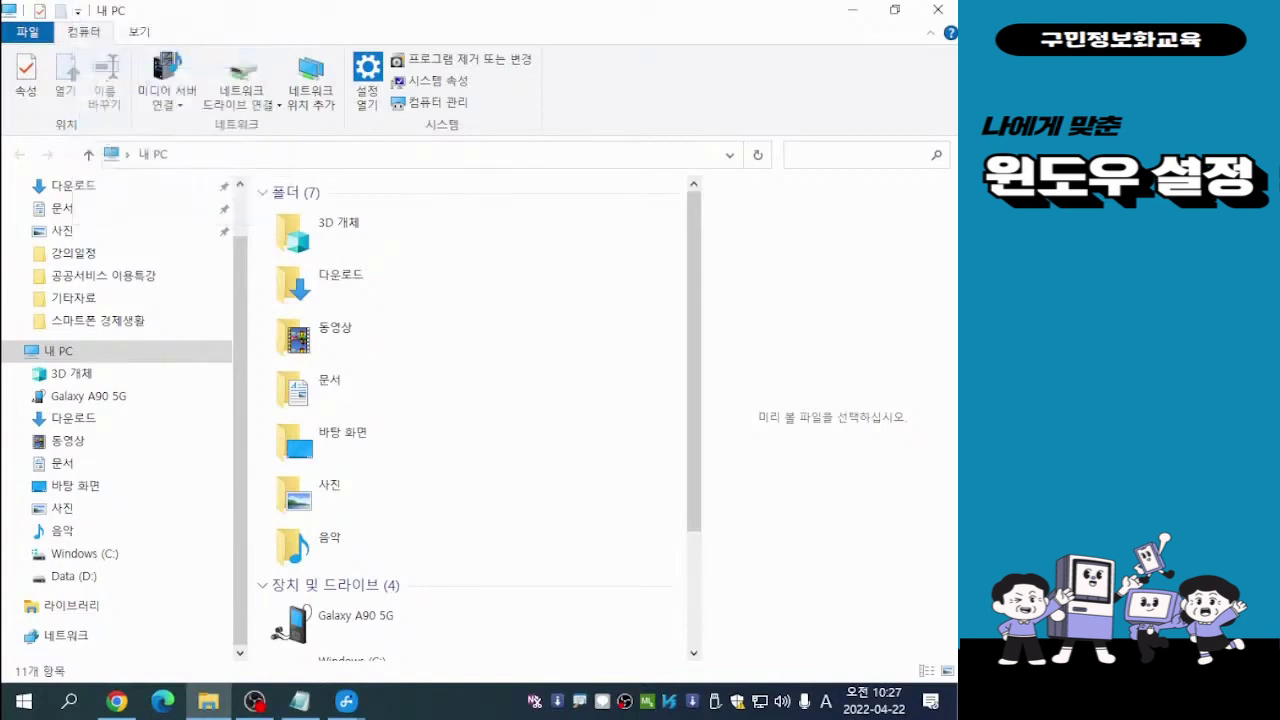
pyautogui.hotkey('alt', 'Tab')
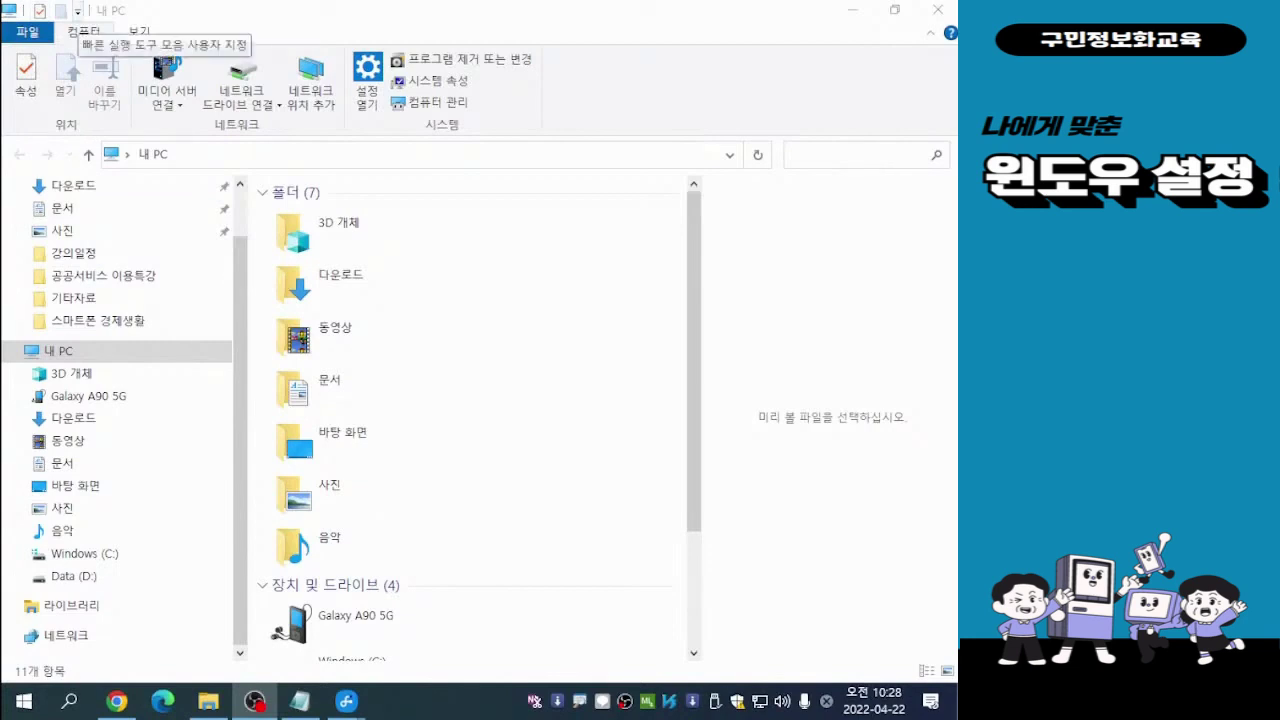
# Add the 삭제 command to the quick access toolbar and remove it again.
pyautogui.click(77, 11)
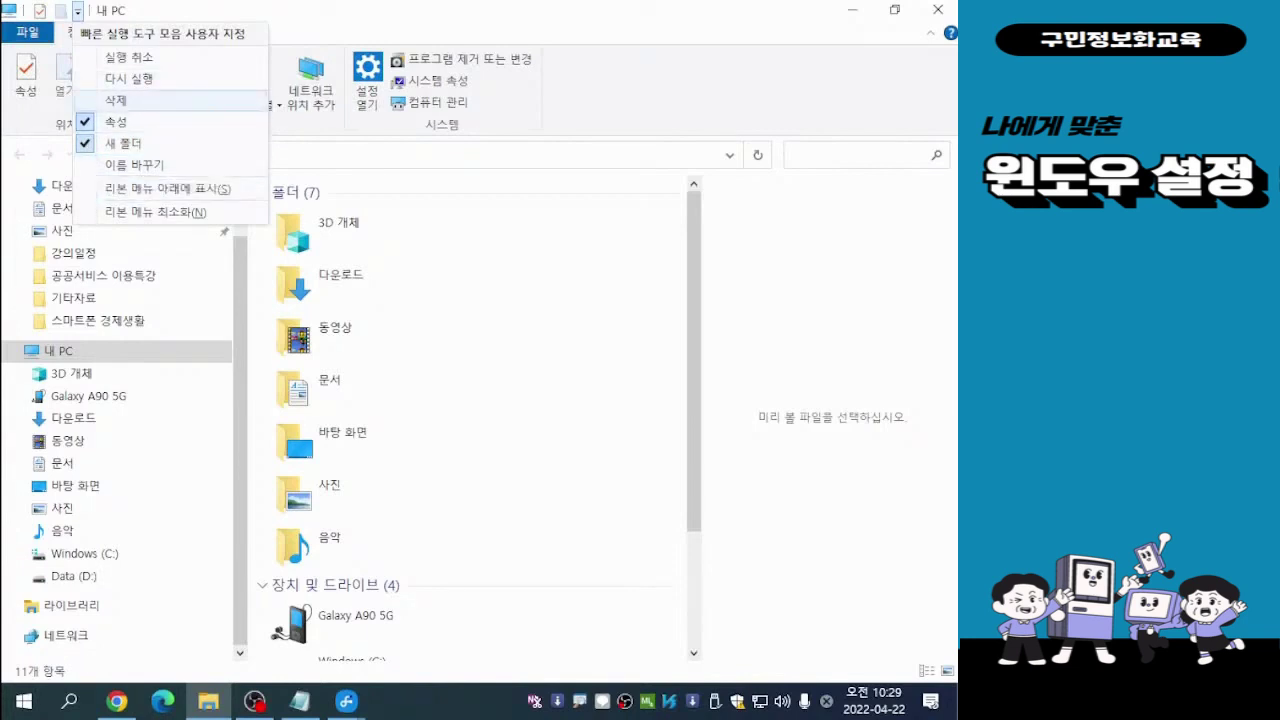
pyautogui.click(116, 100)
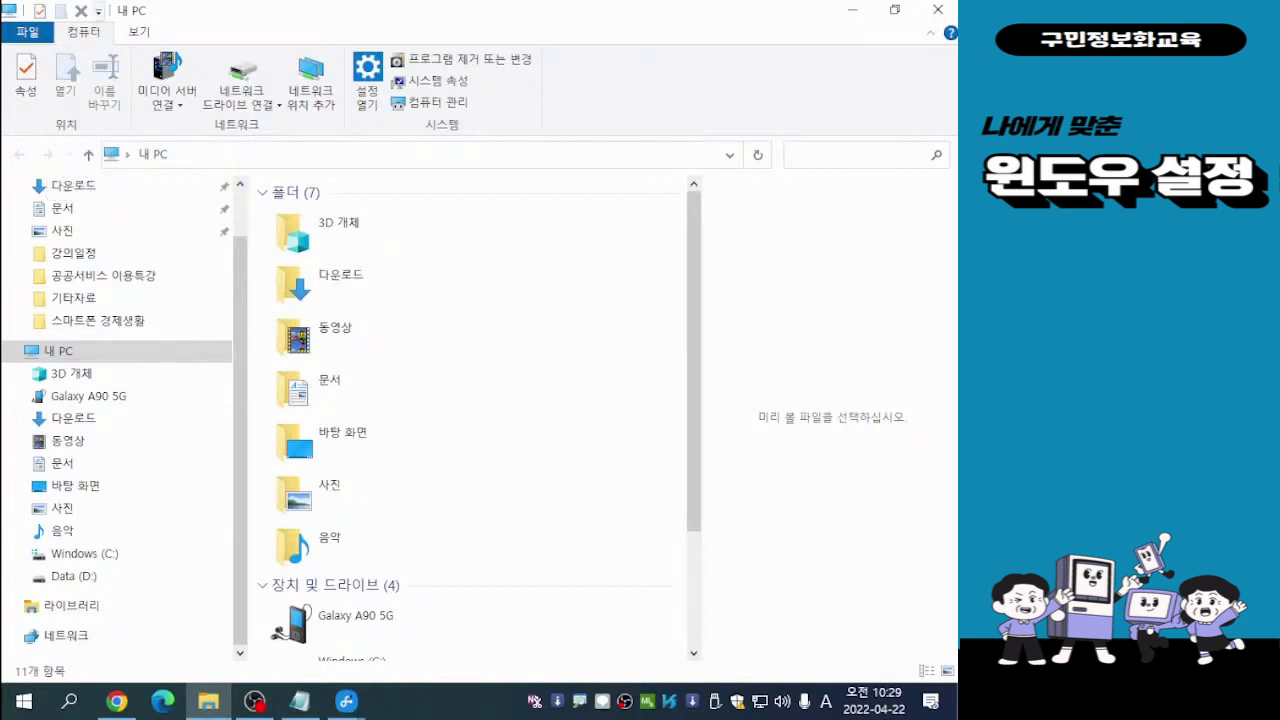
pyautogui.click(98, 11)
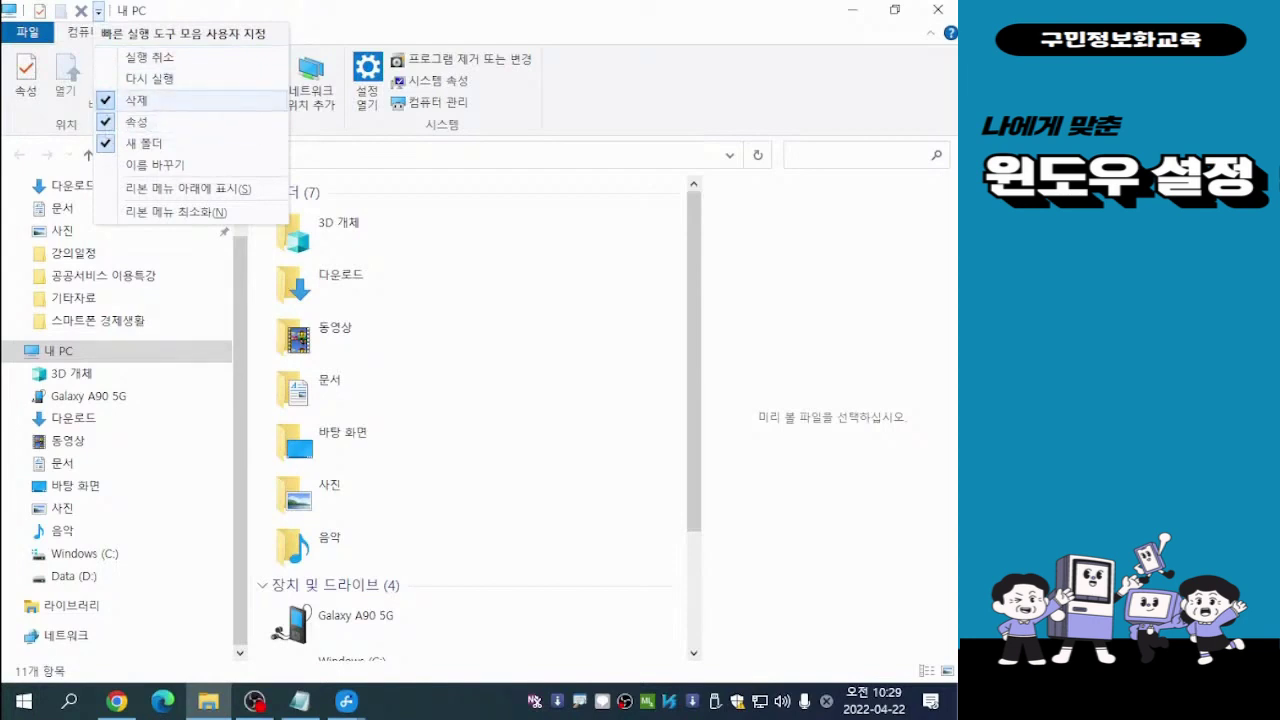
pyautogui.click(150, 100)
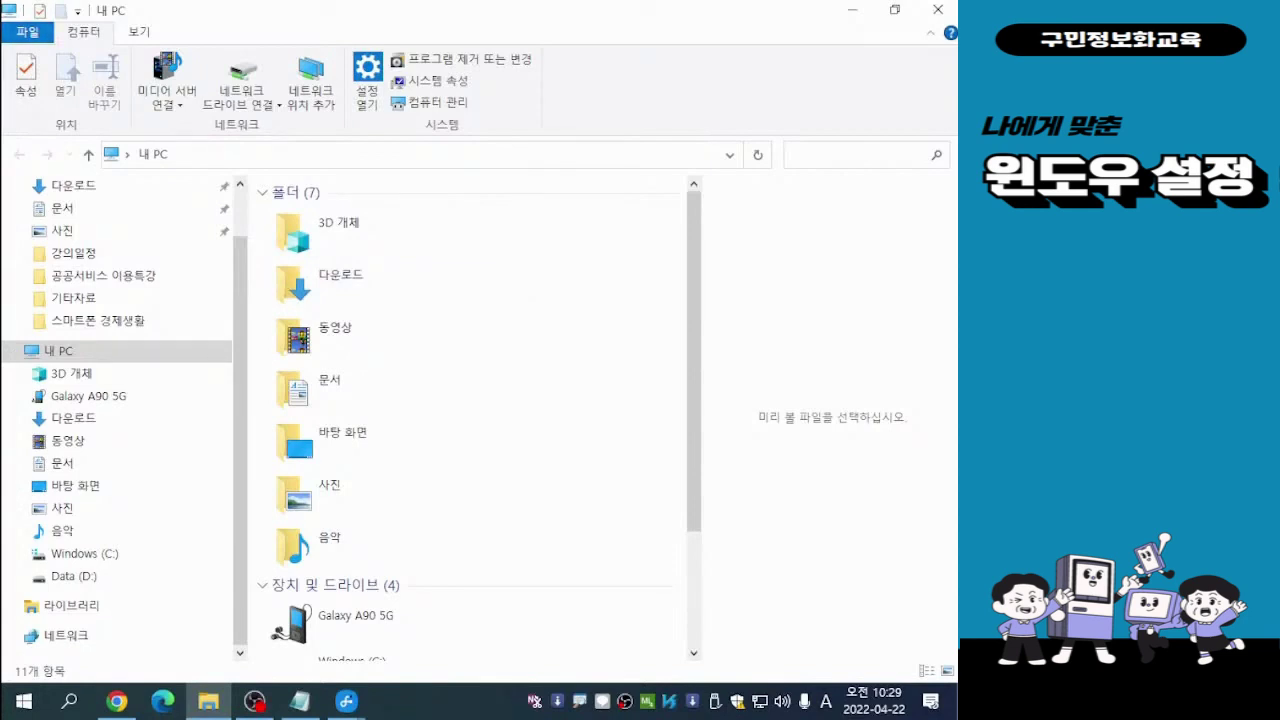
# Examine the file, computer and view commands offered for 내 PC, including the folder and search options.
pyautogui.hotkey('alt', 'f')
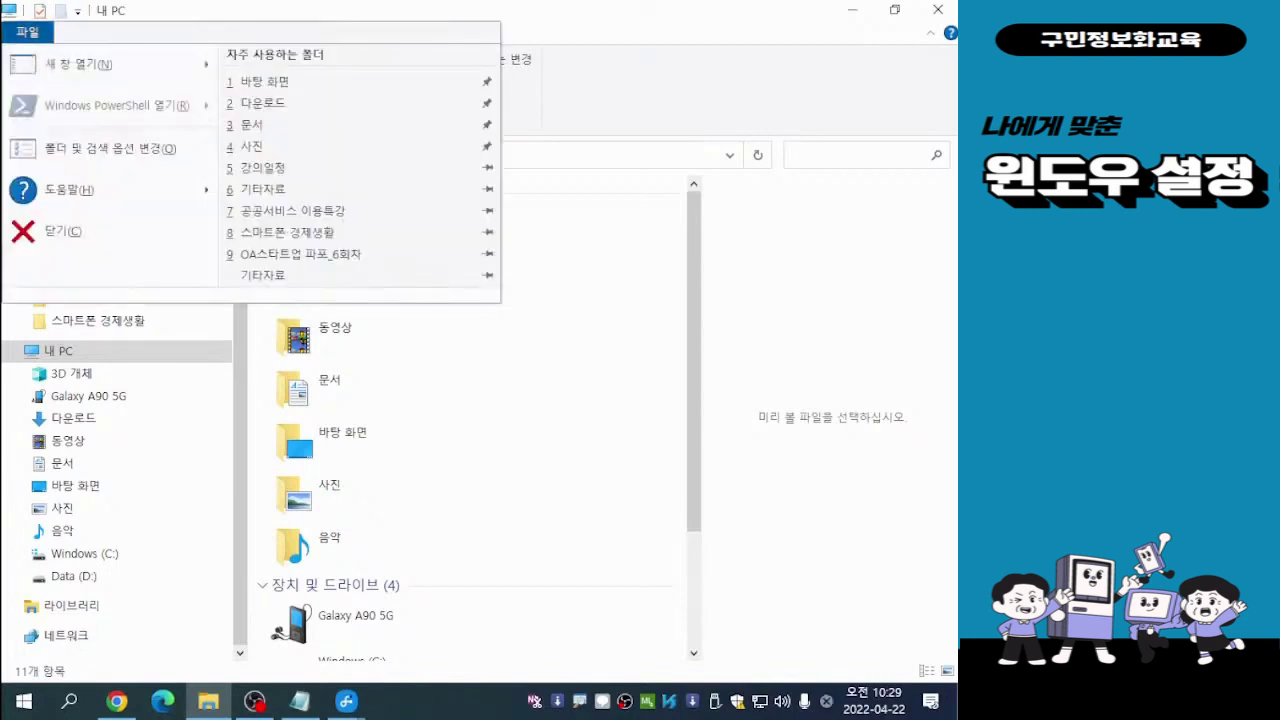
pyautogui.press('Escape')
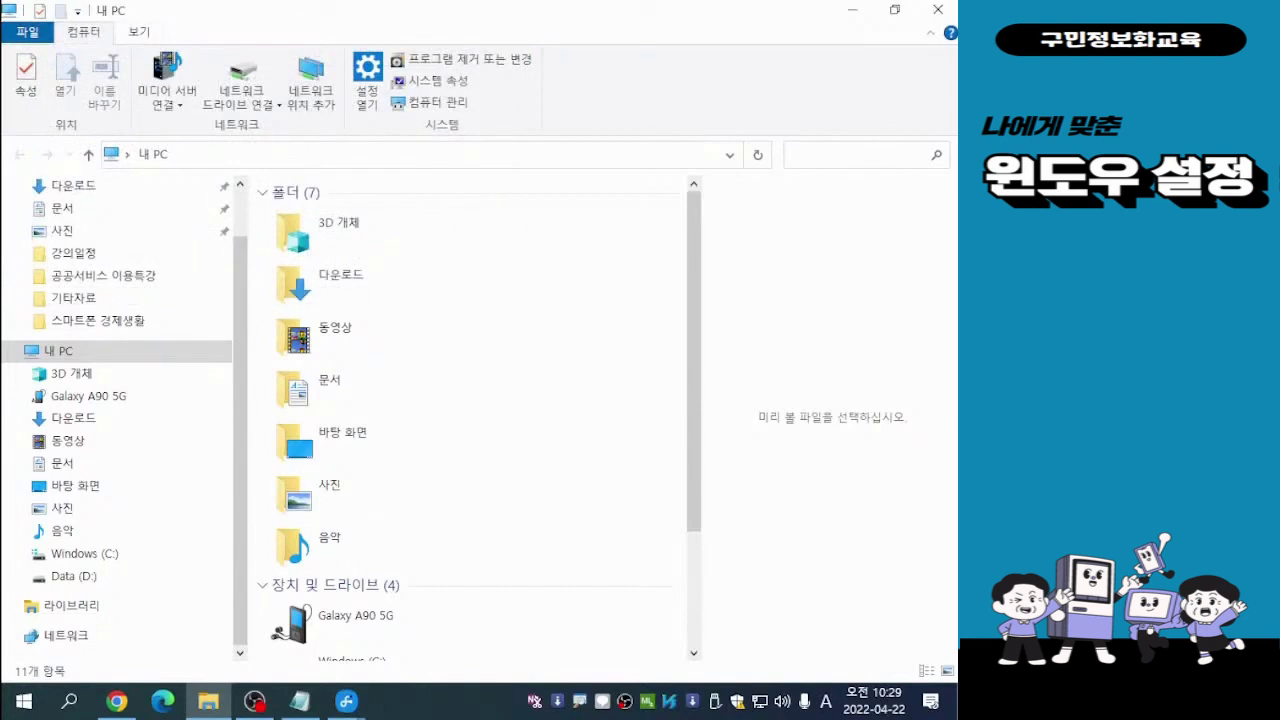
pyautogui.hotkey('alt', 'v')
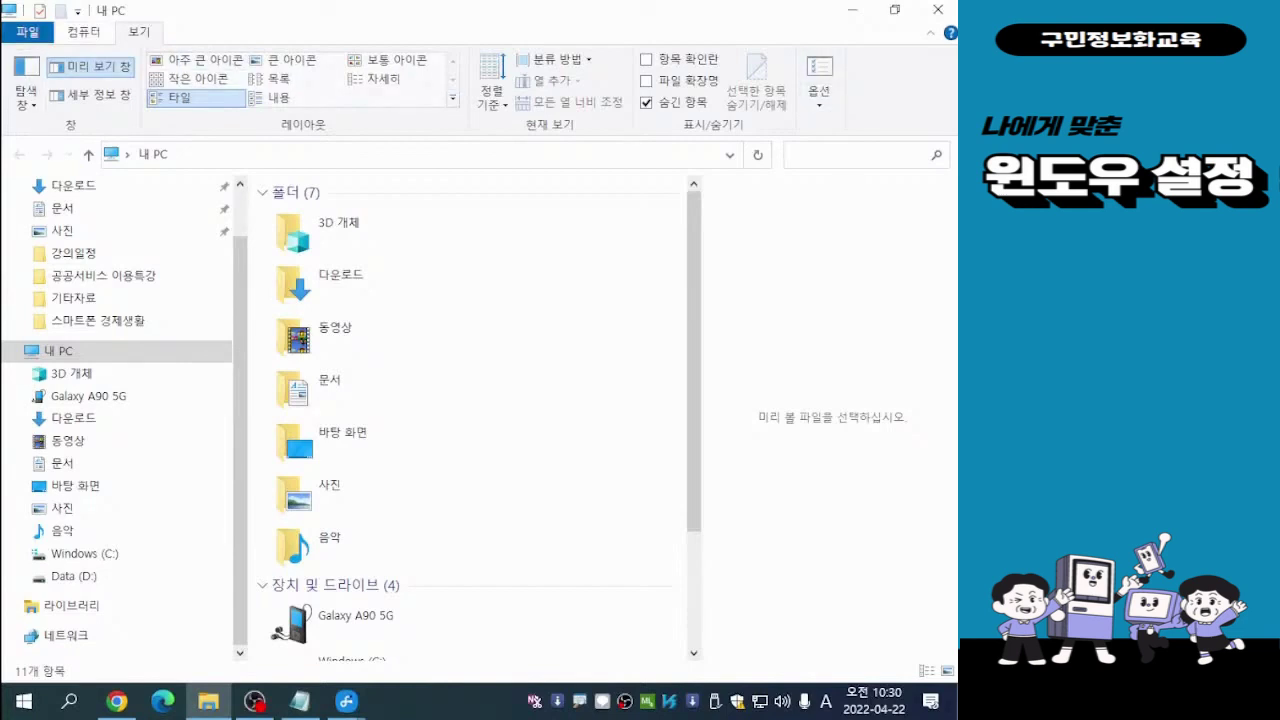
pyautogui.click(84, 31)
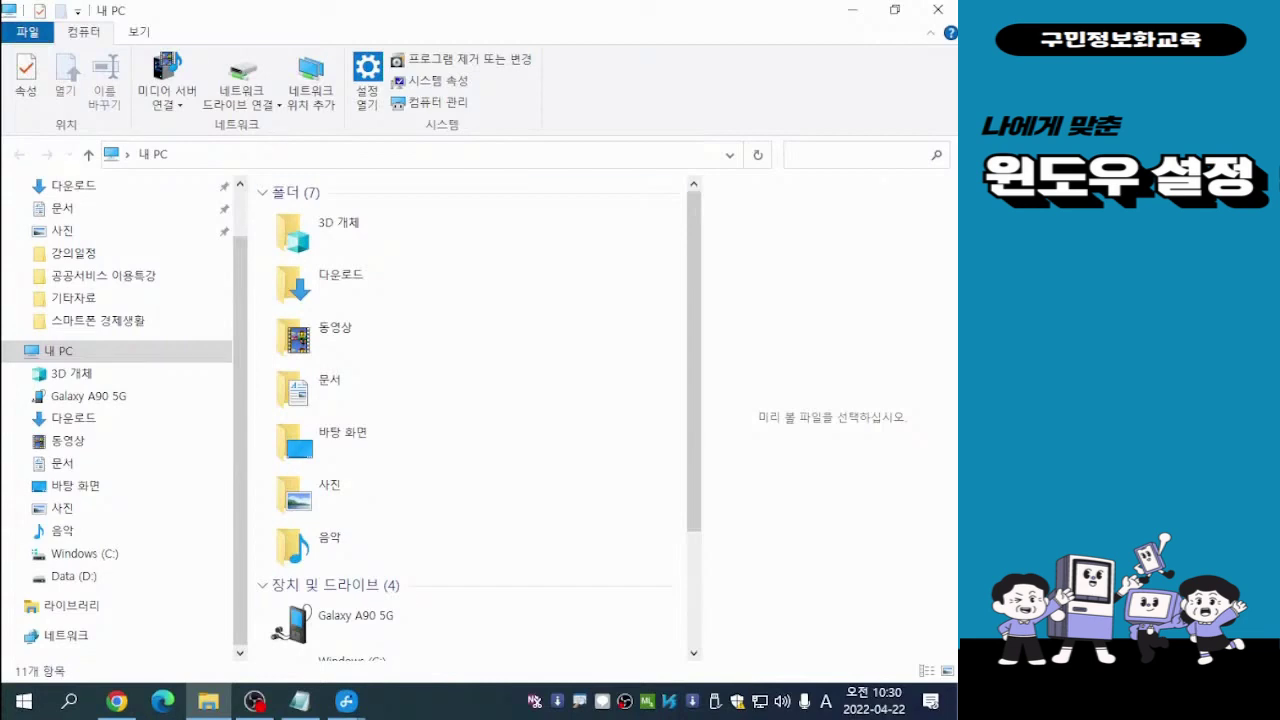
pyautogui.hotkey('alt', 'v')
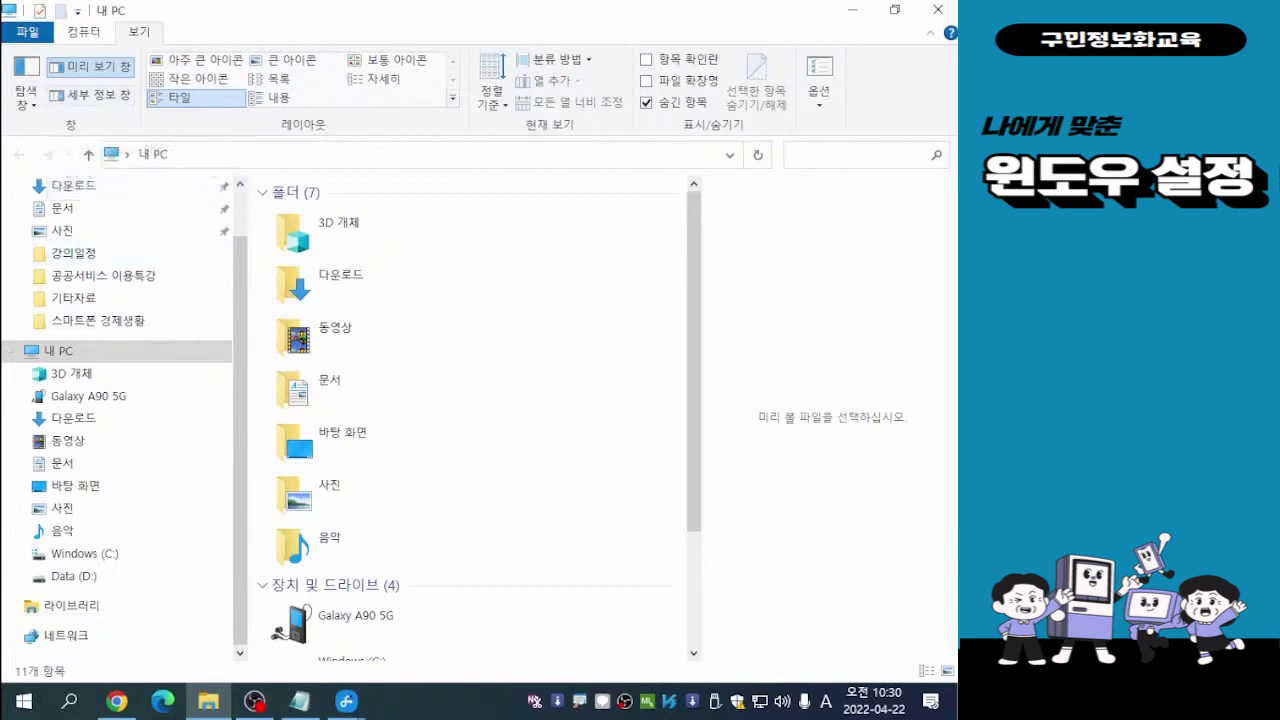
pyautogui.click(84, 31)
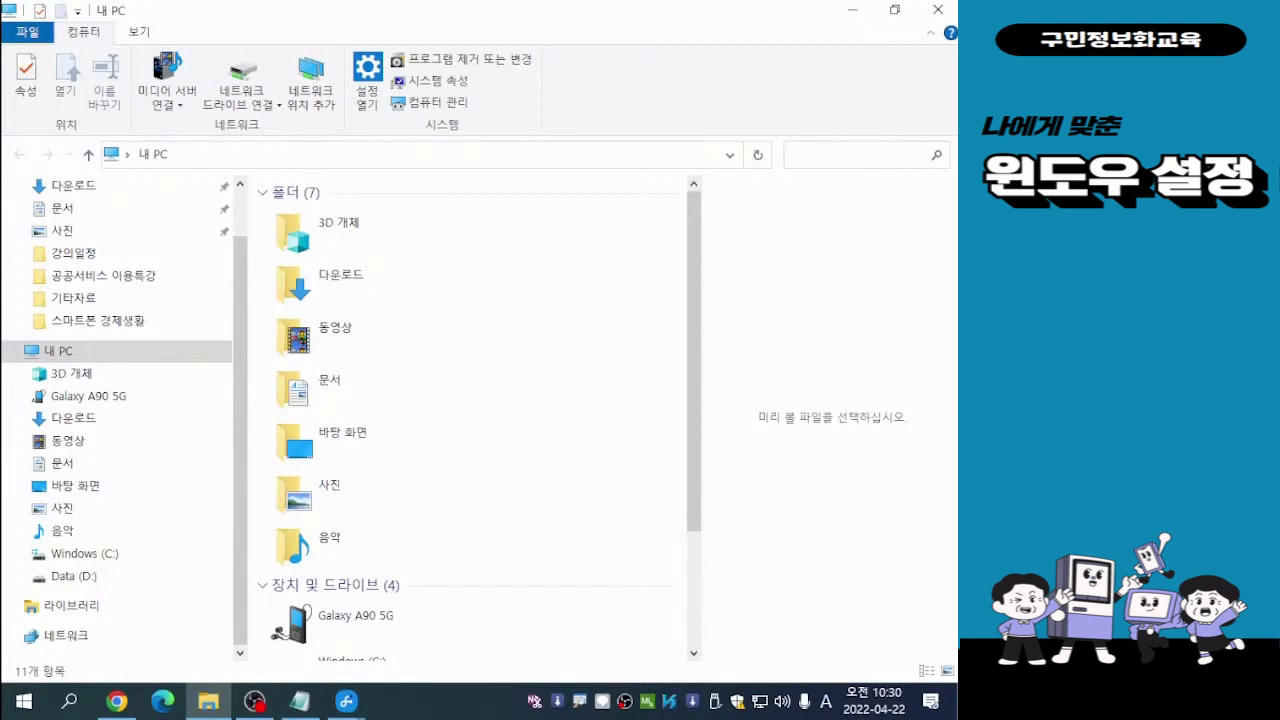
pyautogui.click(139, 32)
pyautogui.click(28, 32)
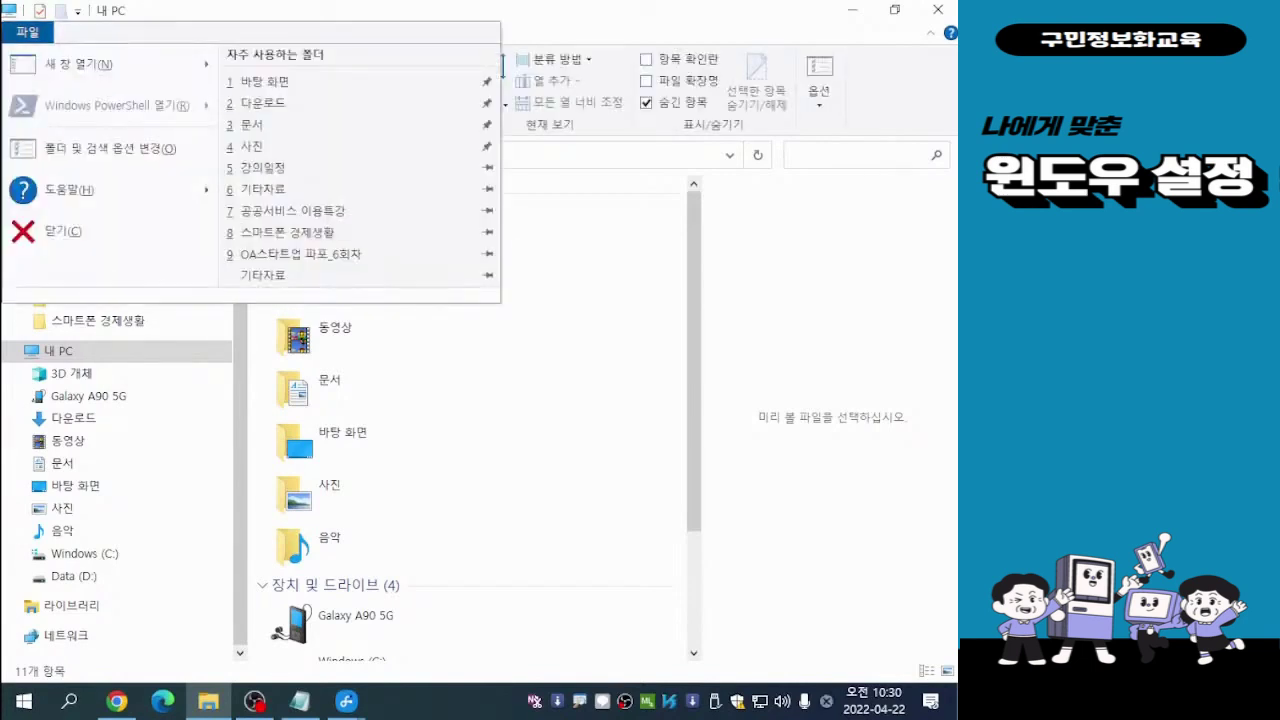
pyautogui.click(110, 149)
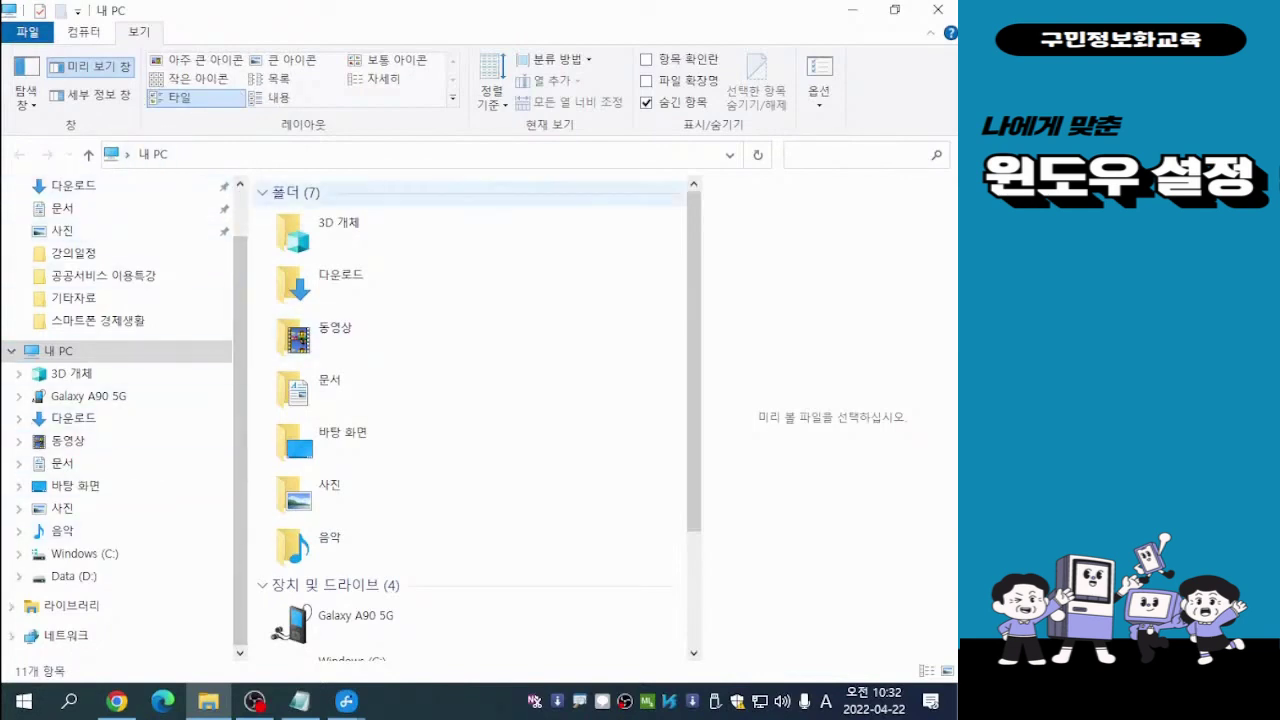
# Turn off the preview pane in 내 PC and look through the locations in the navigation pane.
pyautogui.click(90, 66)
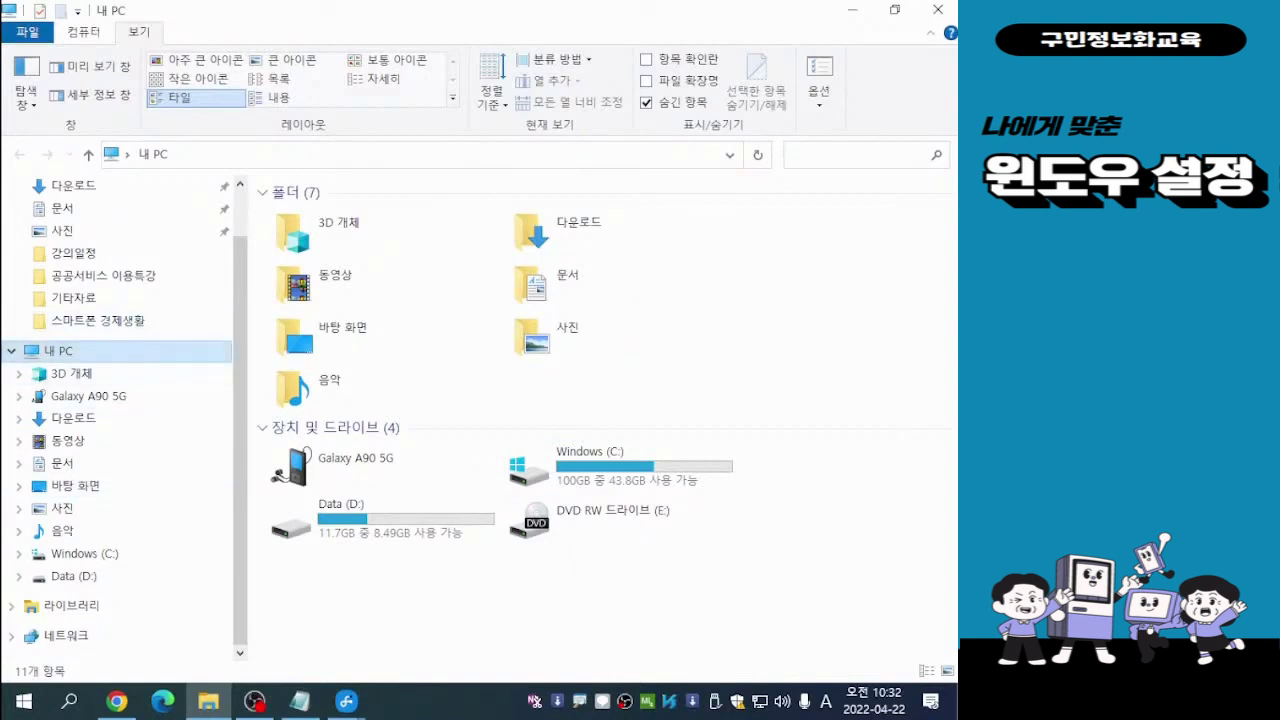
pyautogui.scroll(1, 124, 420)
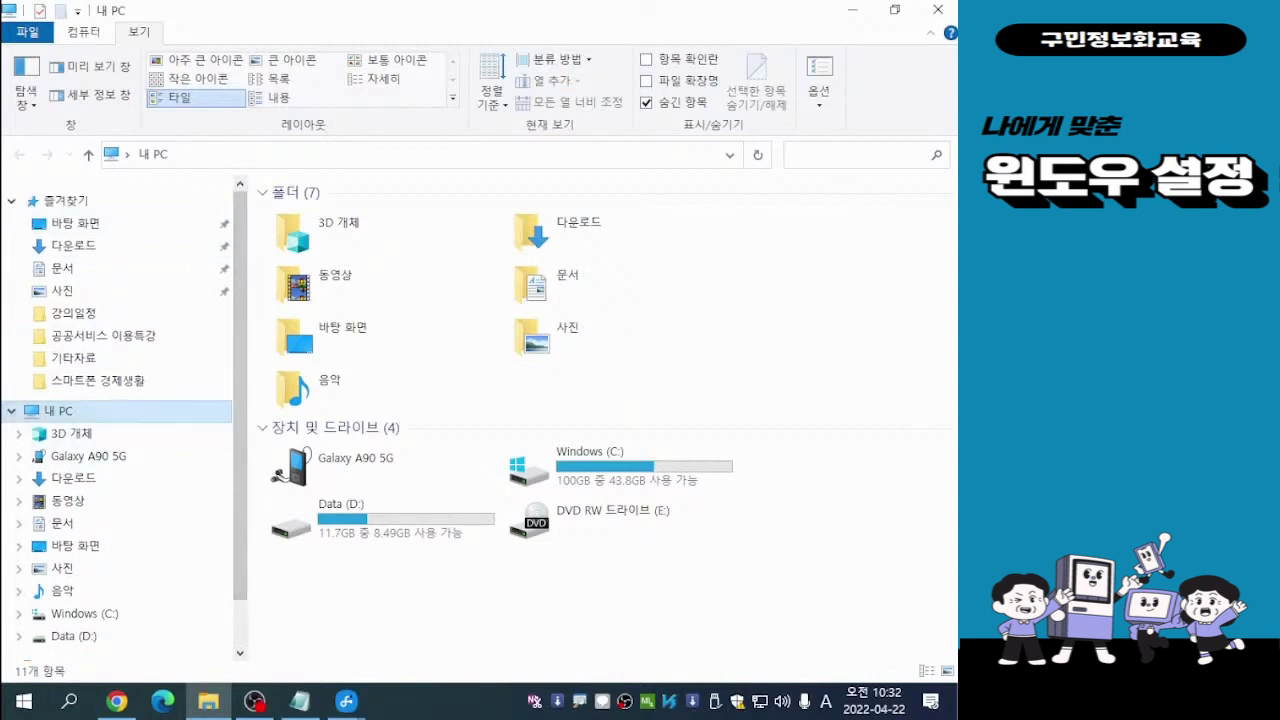
pyautogui.scroll(-1, 124, 420)
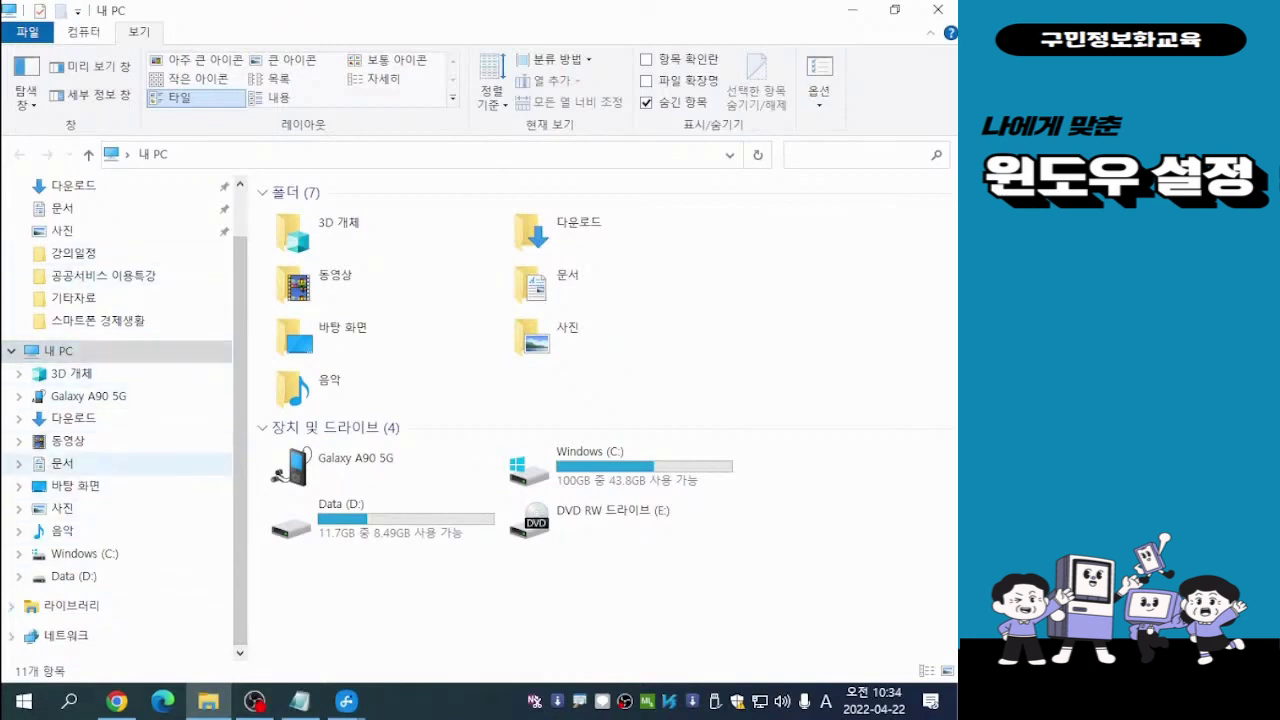
# View the contents of the 문서 folder and the 사진 folder.
pyautogui.click(62, 463)
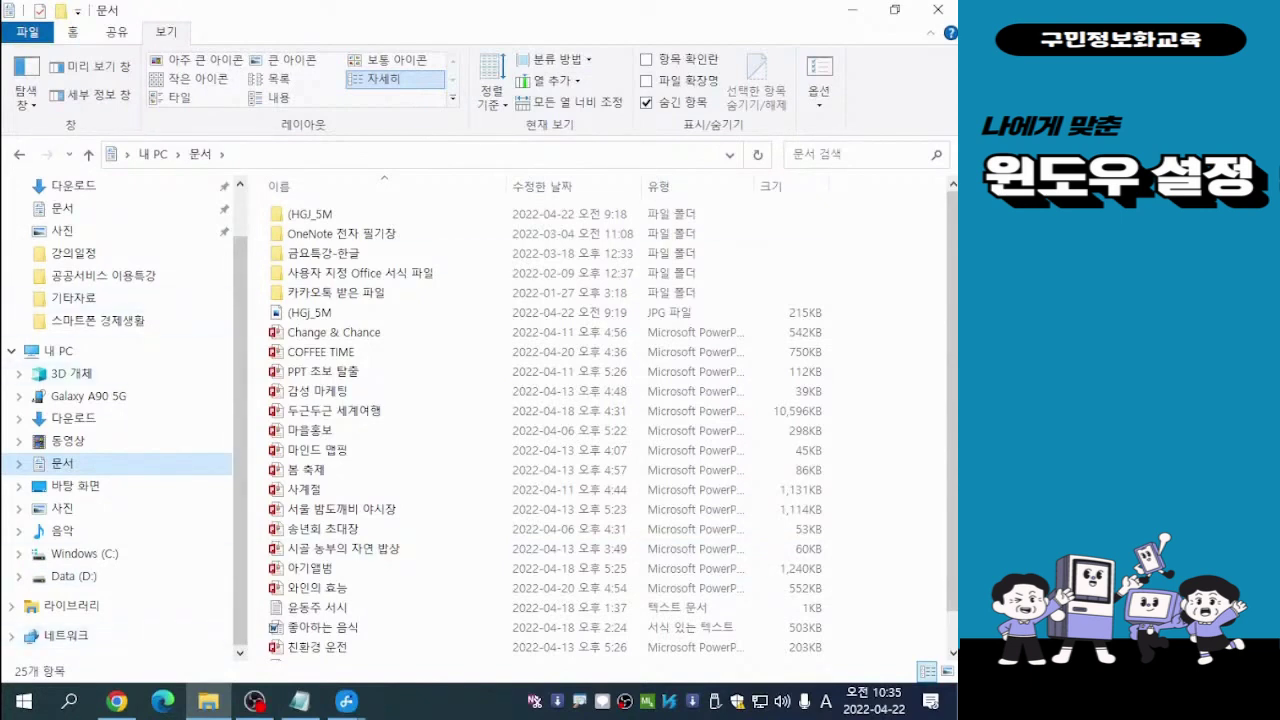
pyautogui.hotkey('alt', 'Tab')
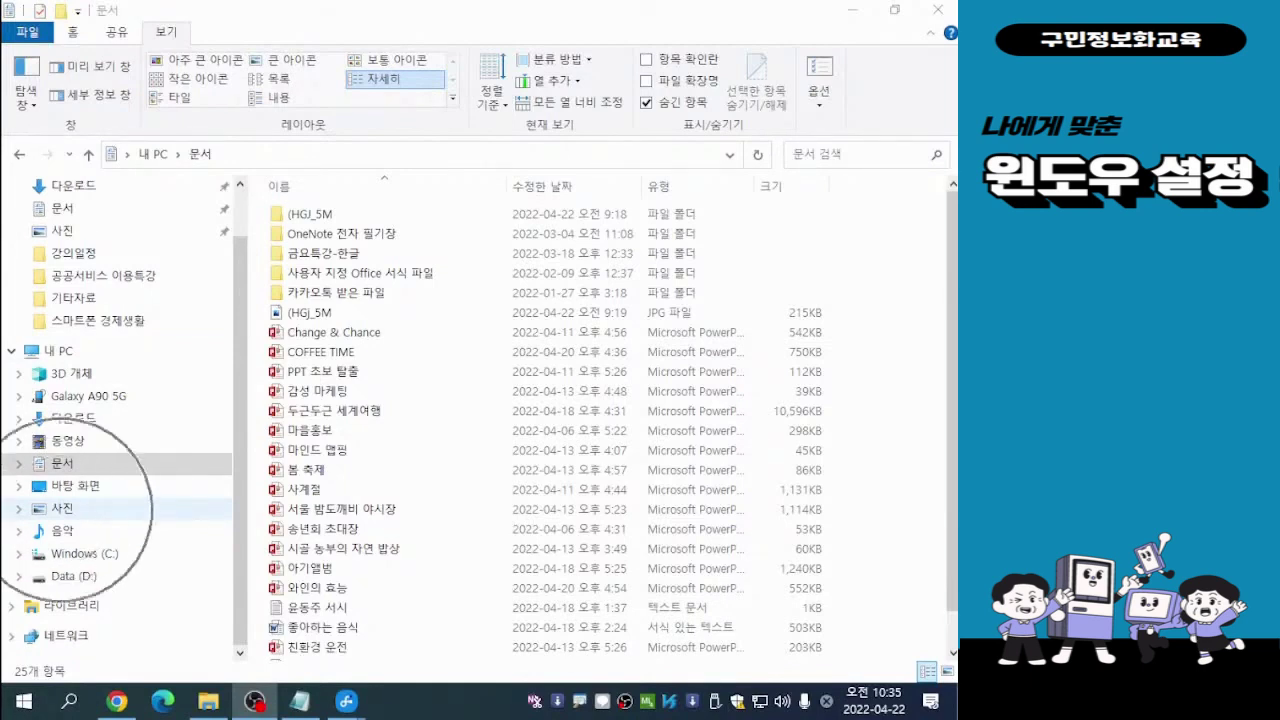
pyautogui.click(62, 509)
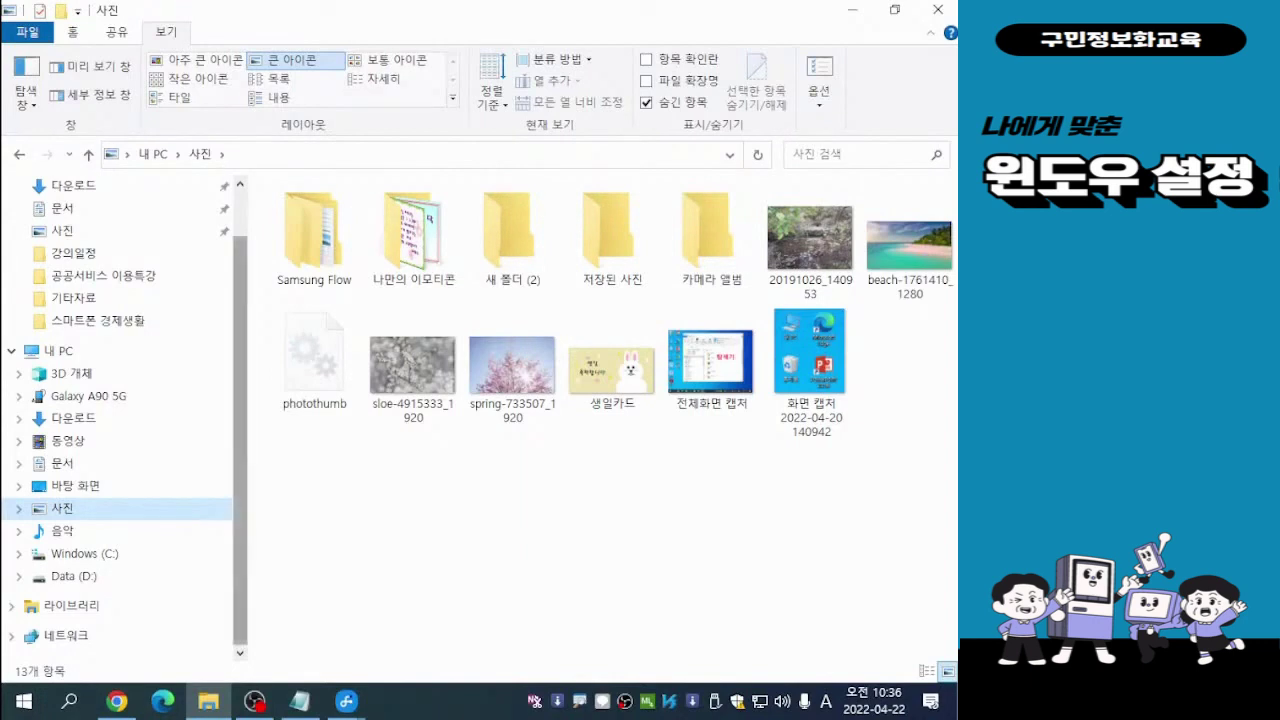
# Collapse the 내 PC and 즐겨찾기 groups in the navigation pane.
pyautogui.moveTo(240, 440); pyautogui.dragTo(240, 419)
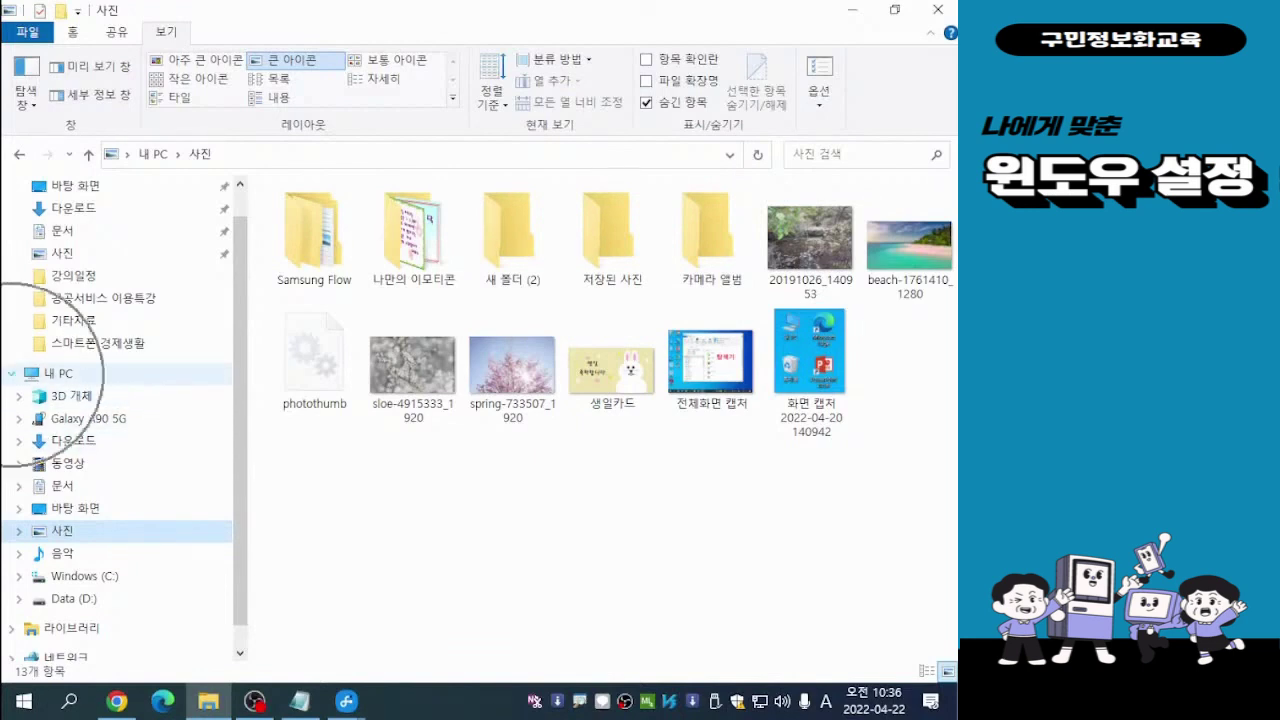
pyautogui.click(11, 373)
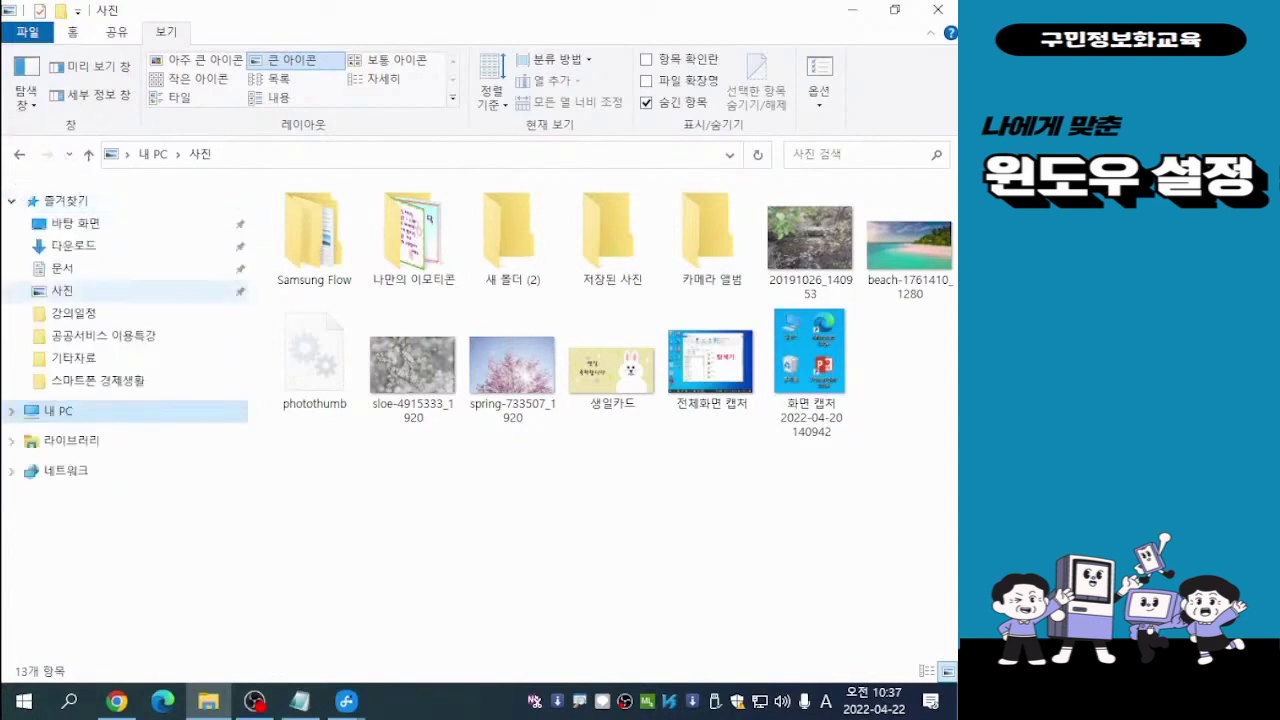
pyautogui.click(12, 201)
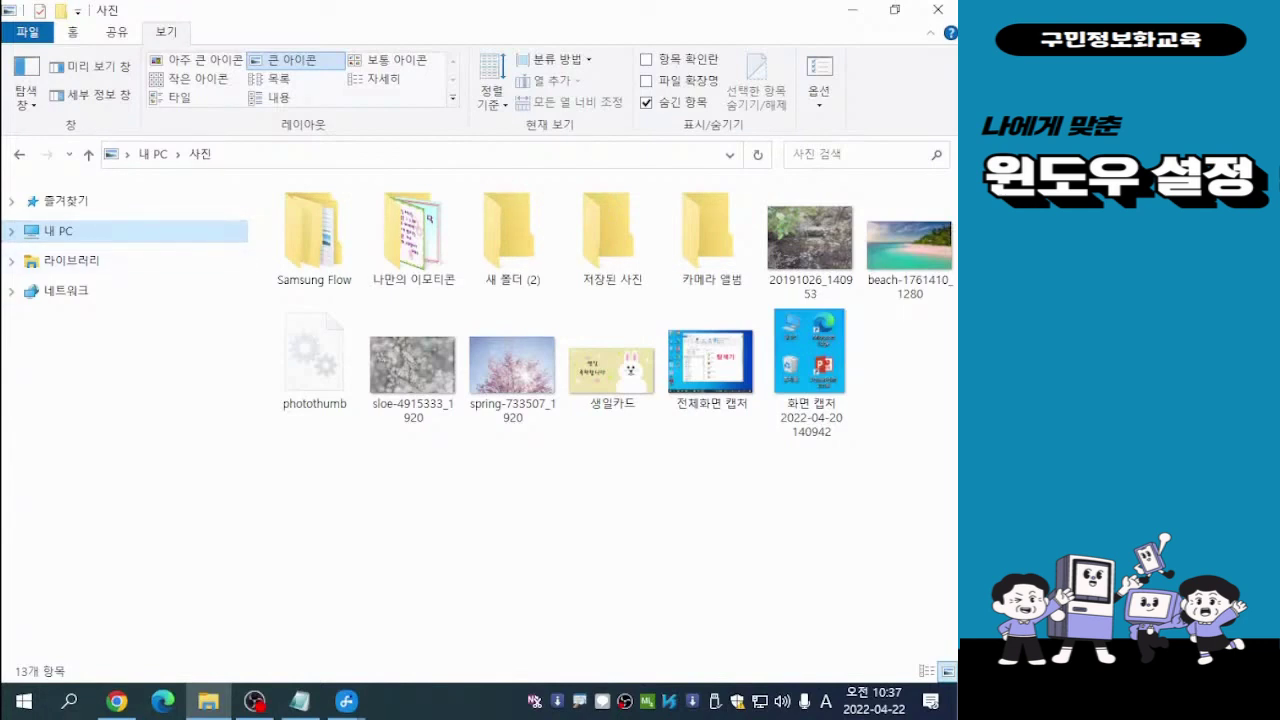
# Return to the 내 PC overview and close the File Explorer window.
pyautogui.click(77, 231)
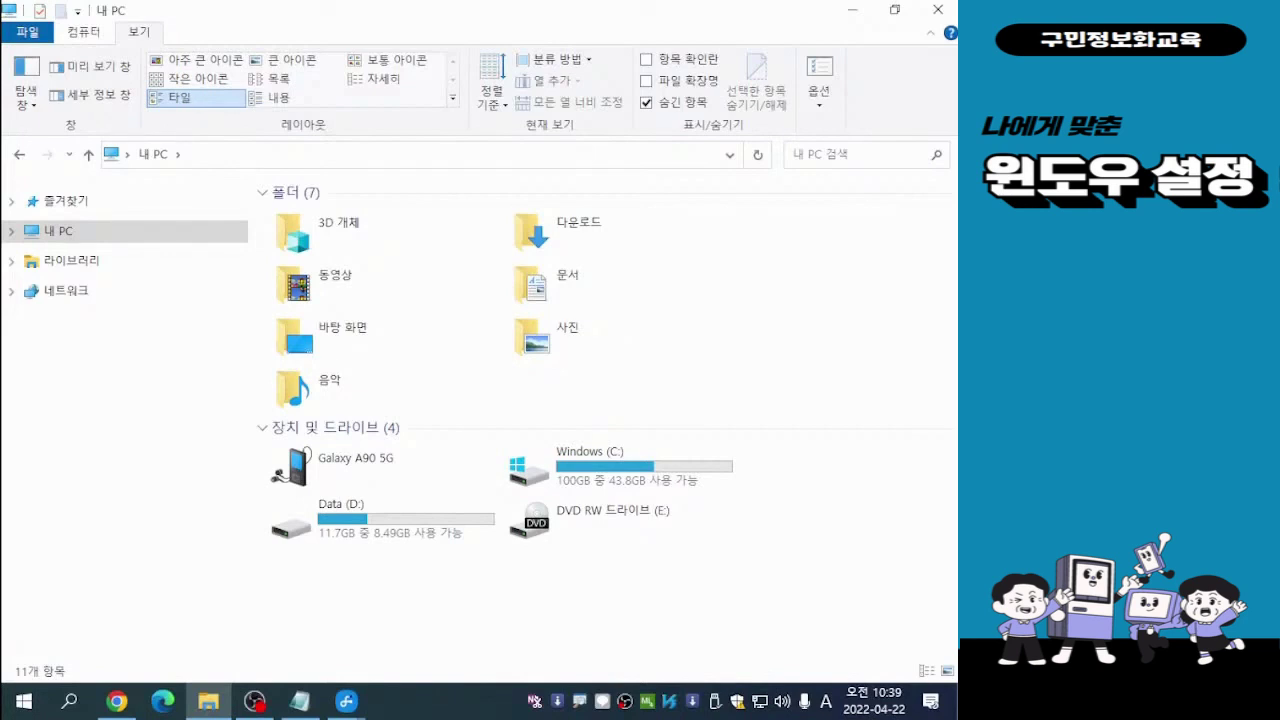
pyautogui.hotkey('alt', 'Tab')
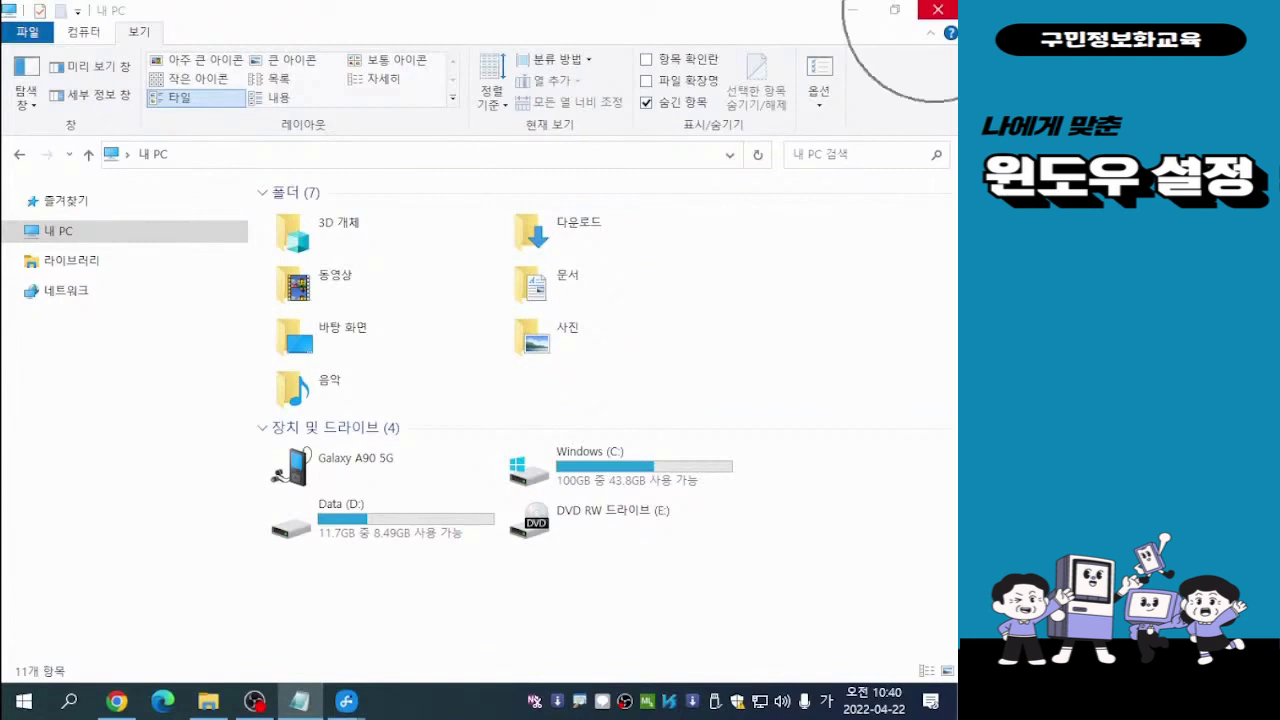
pyautogui.hotkey('alt', 'Tab')
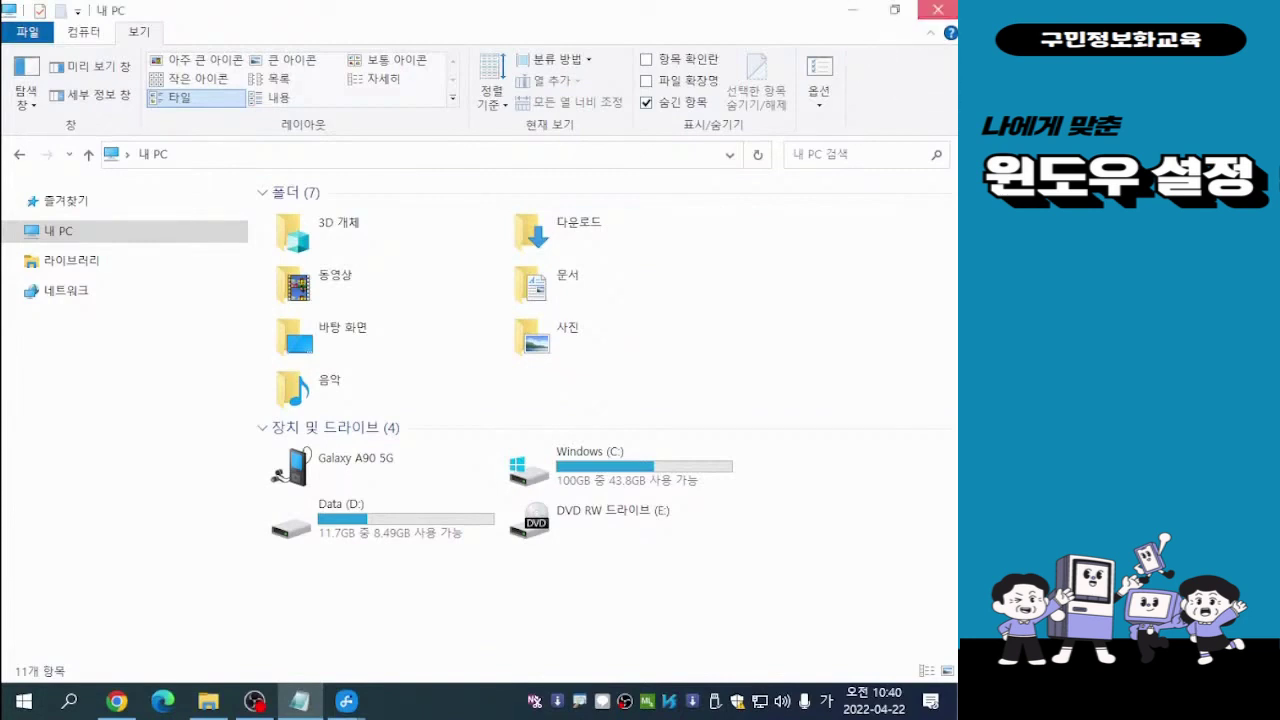
pyautogui.click(937, 9)
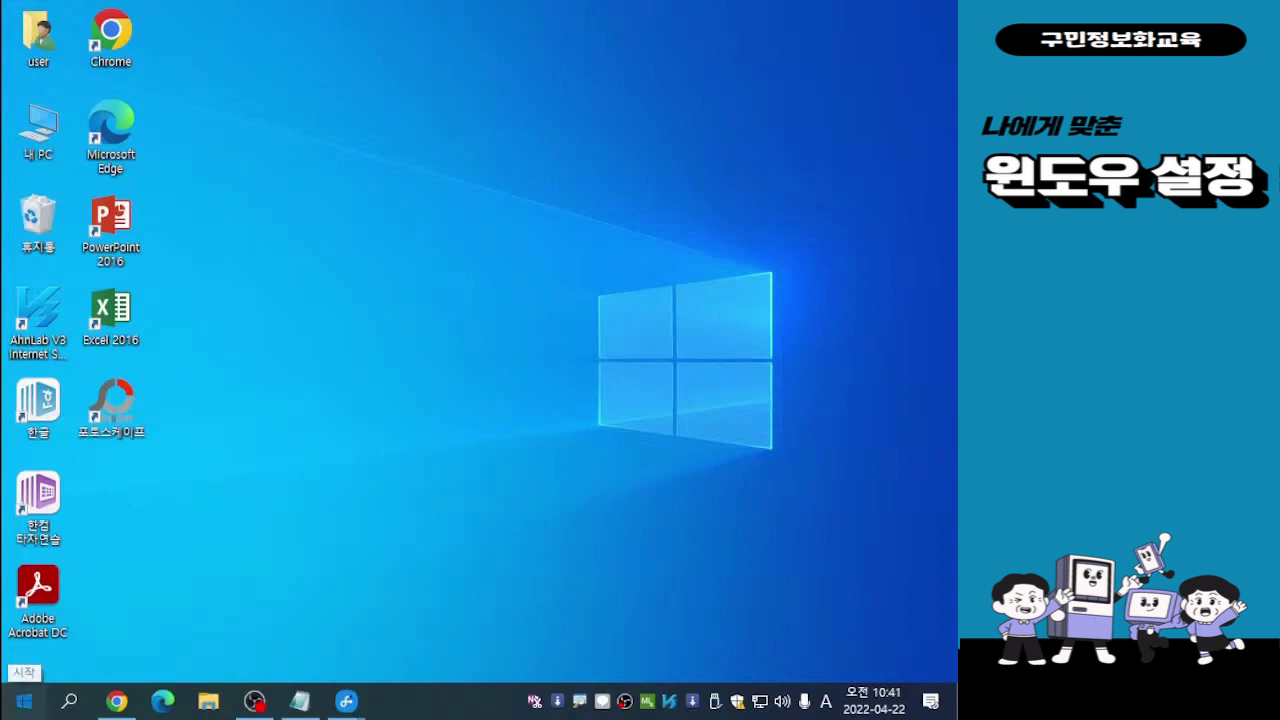
# Jump to the W section of the installed apps list and expand the Windows 보조프로그램 folder.
pyautogui.click(24, 701)
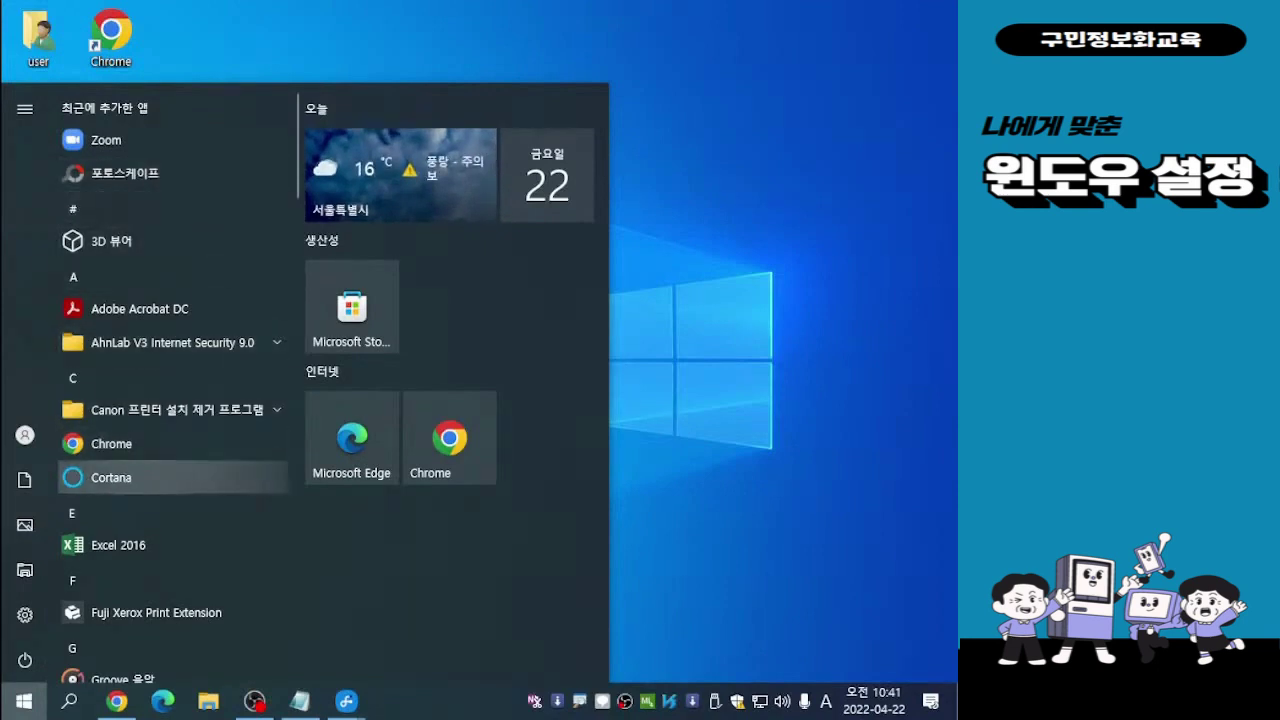
pyautogui.scroll(-5, 170, 477)
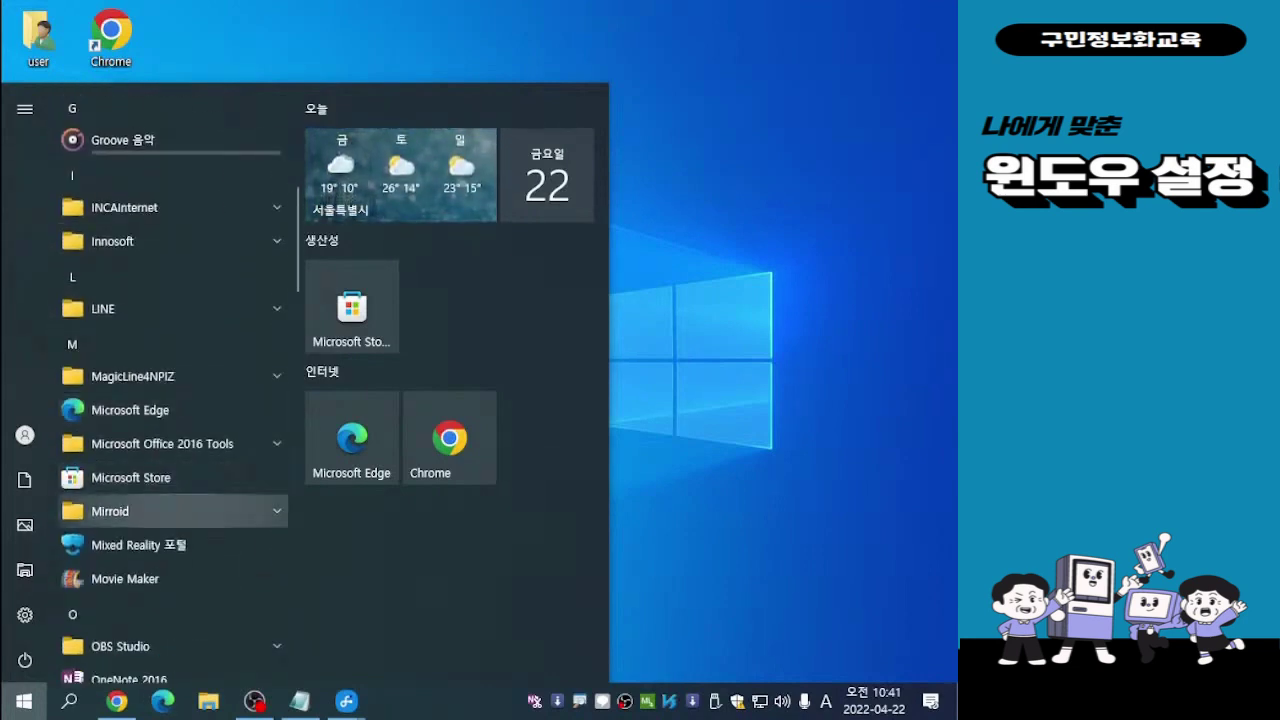
pyautogui.scroll(-3, 170, 511)
pyautogui.scroll(-4, 170, 490)
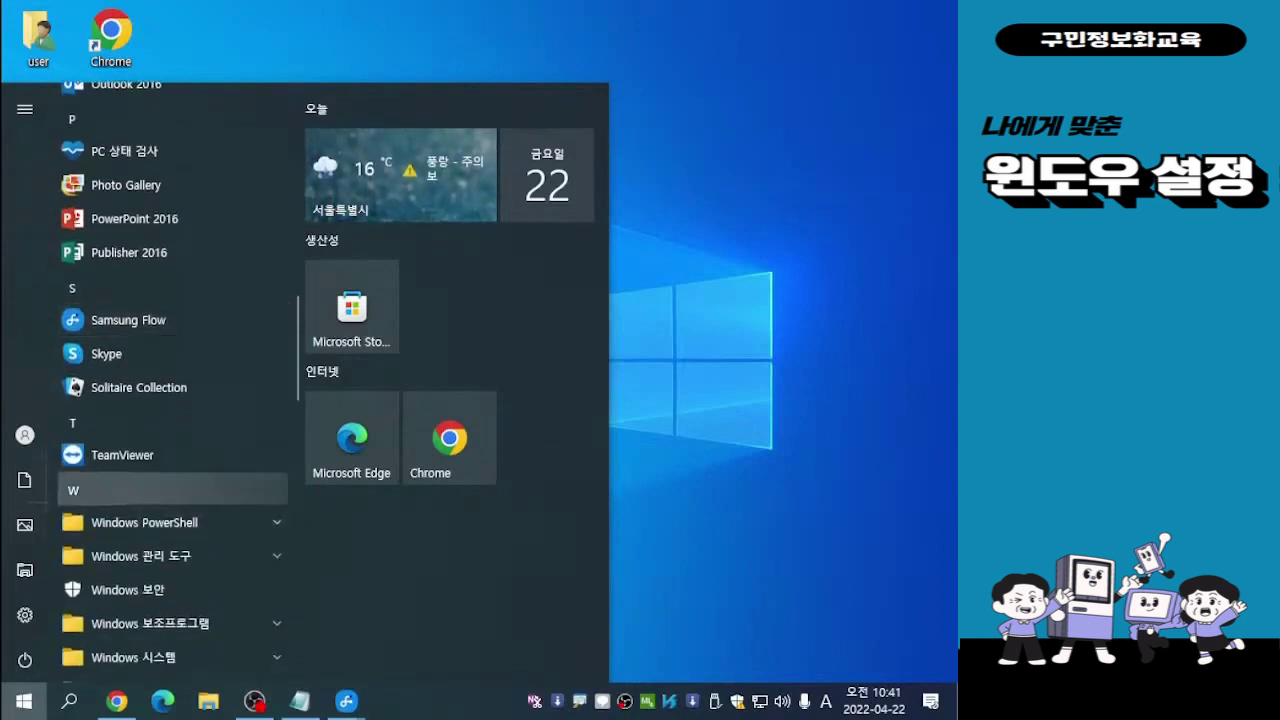
pyautogui.click(170, 490)
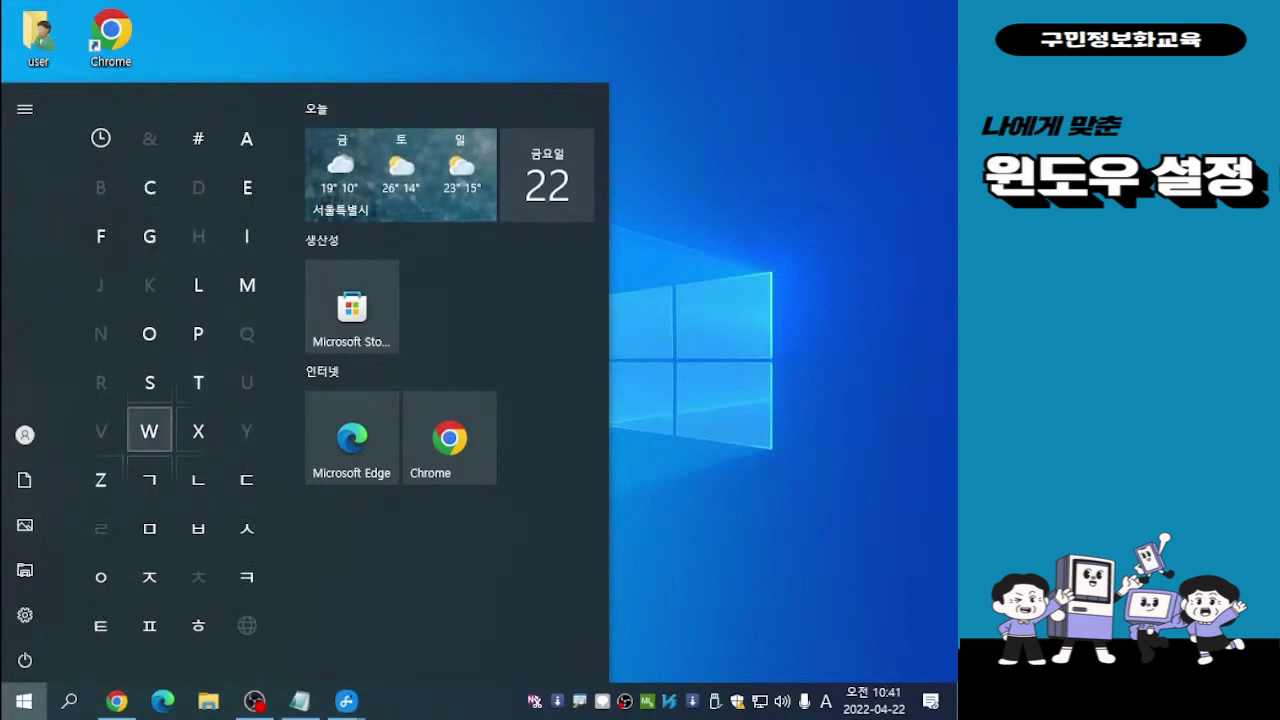
pyautogui.click(149, 431)
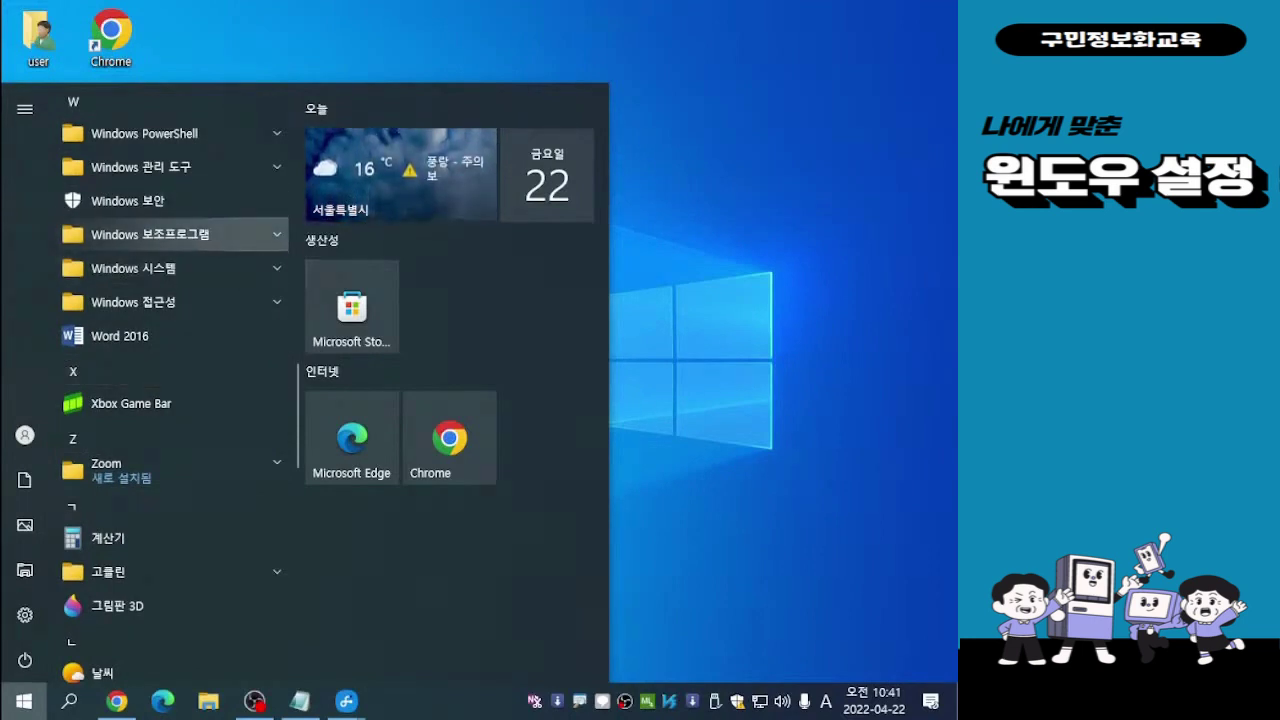
pyautogui.click(150, 234)
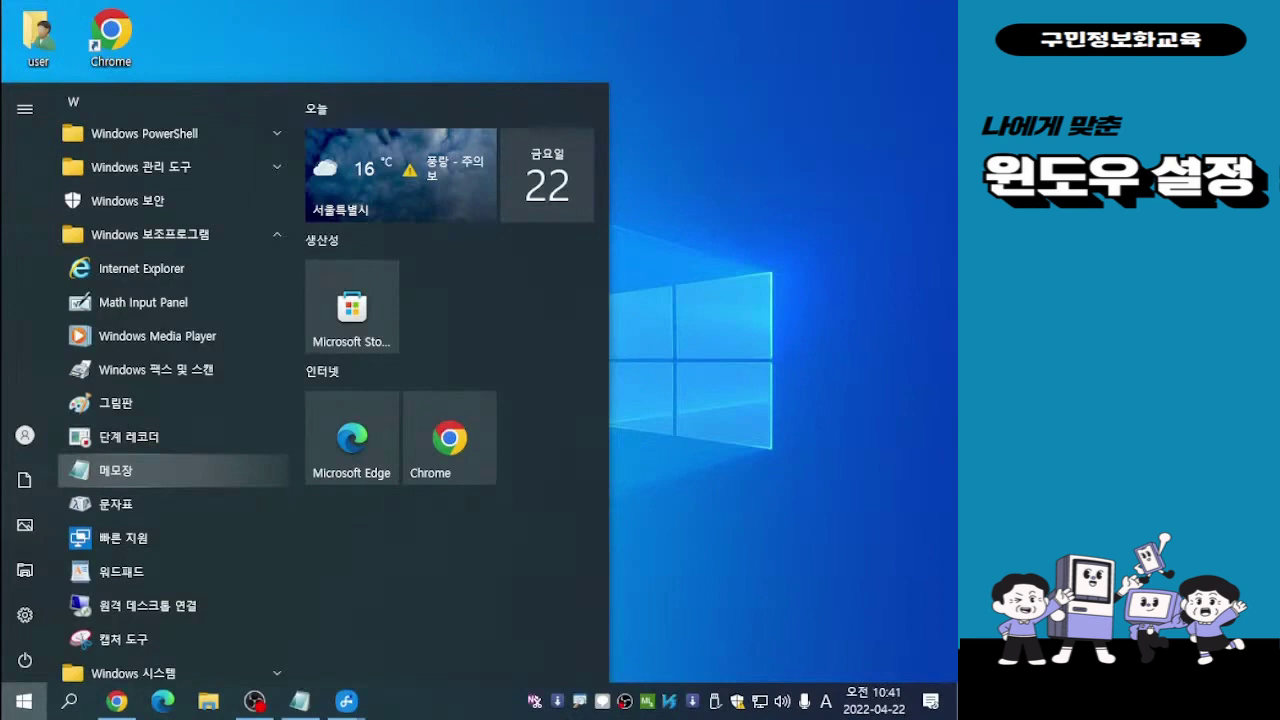
# Open 메모장, place its window near the upper part of the desktop, and enter 123 as the note text.
pyautogui.click(116, 470)
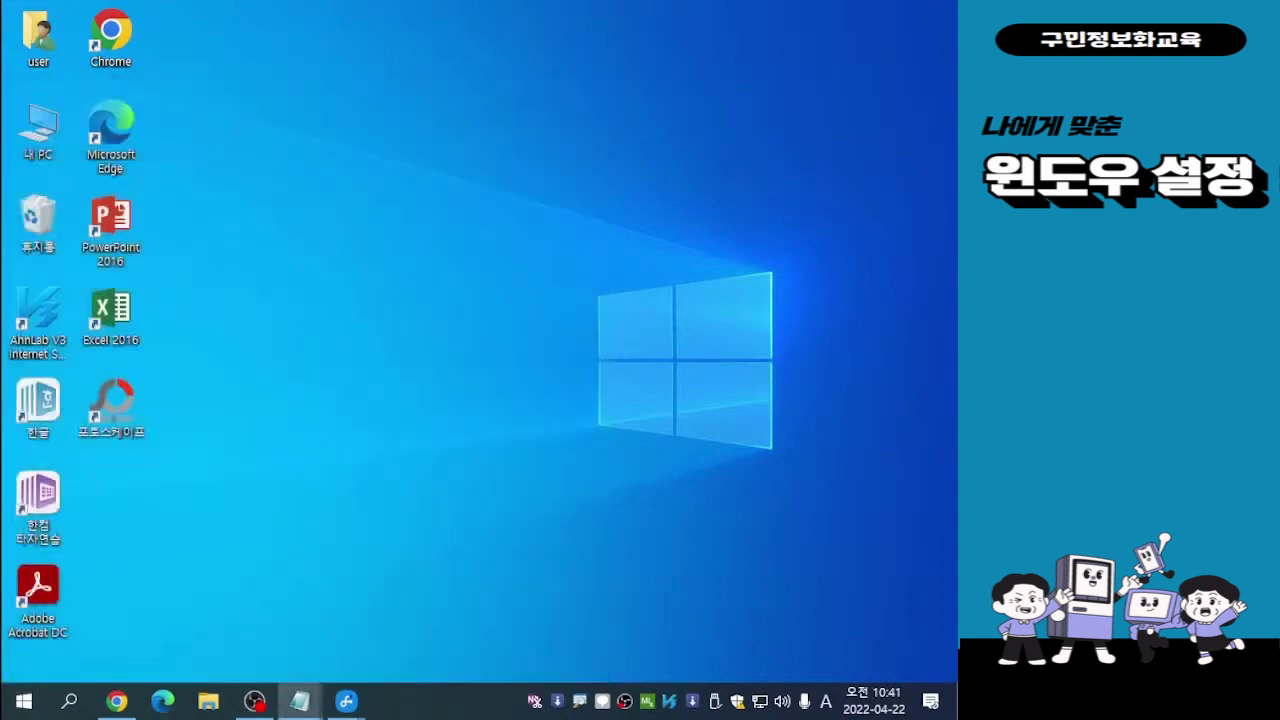
pyautogui.moveTo(457, 311); pyautogui.dragTo(388, 77)
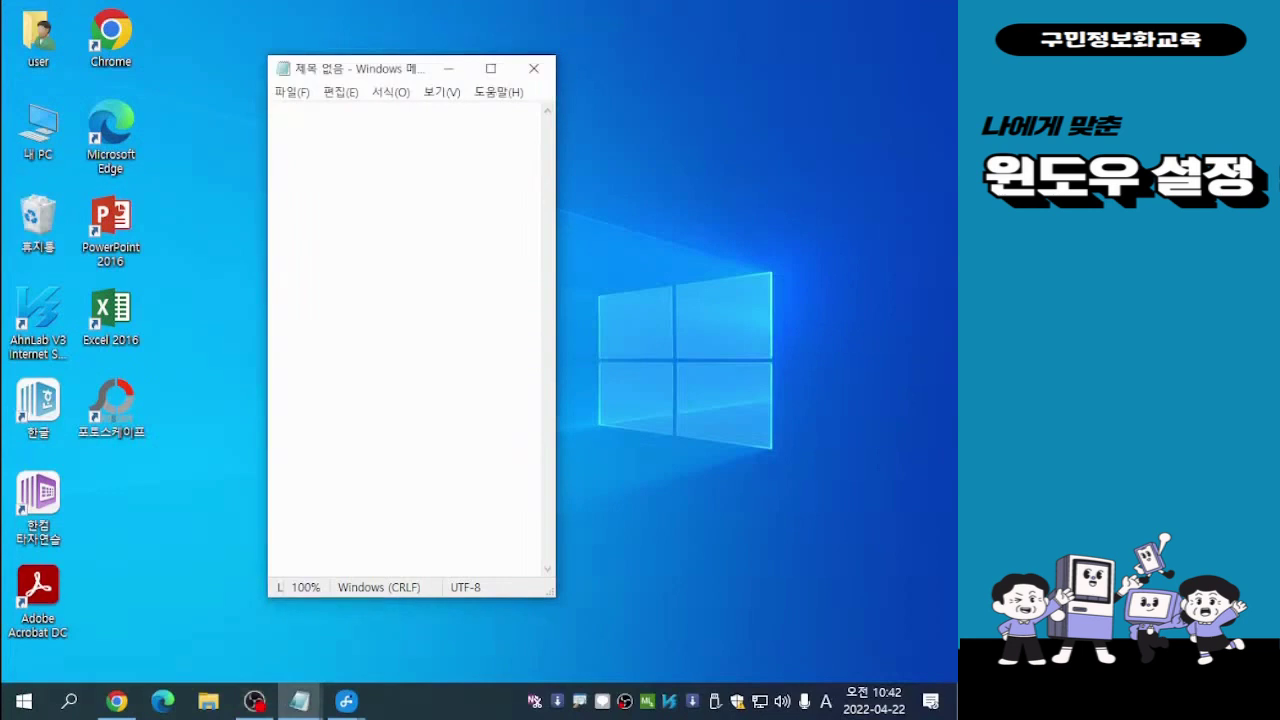
pyautogui.moveTo(360, 71); pyautogui.dragTo(338, 70)
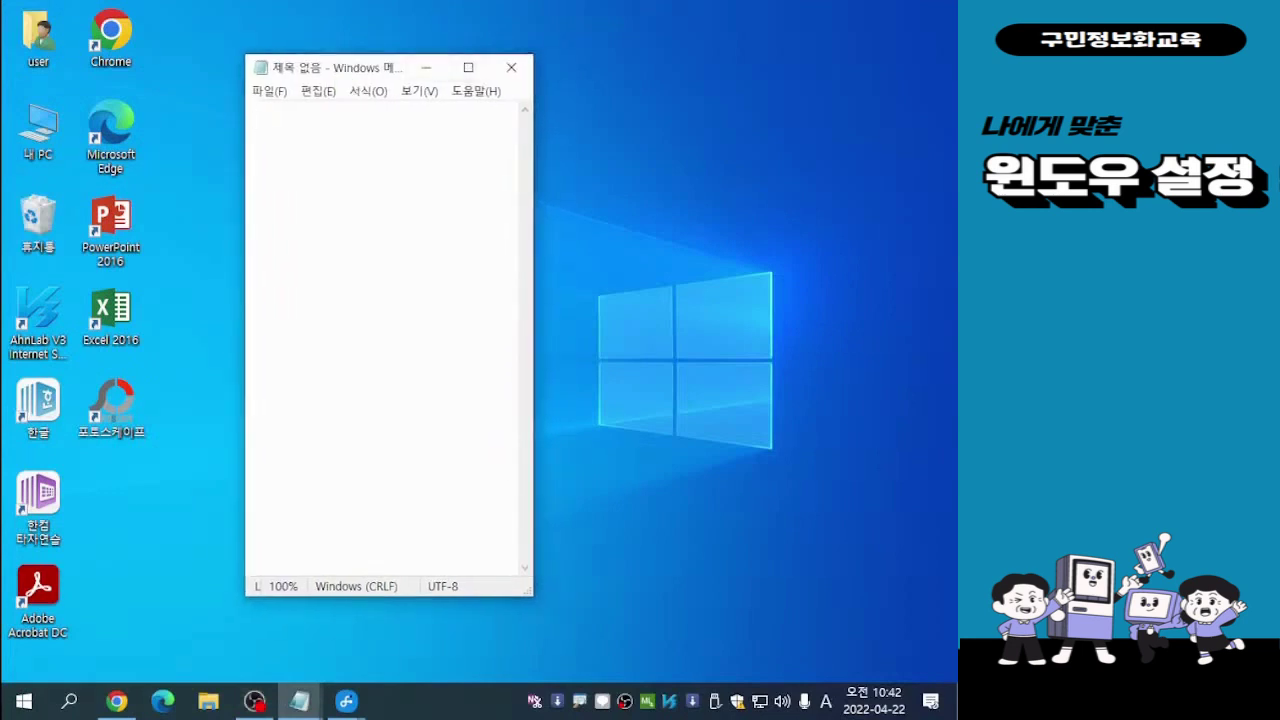
pyautogui.click(826, 702)
pyautogui.write('123')
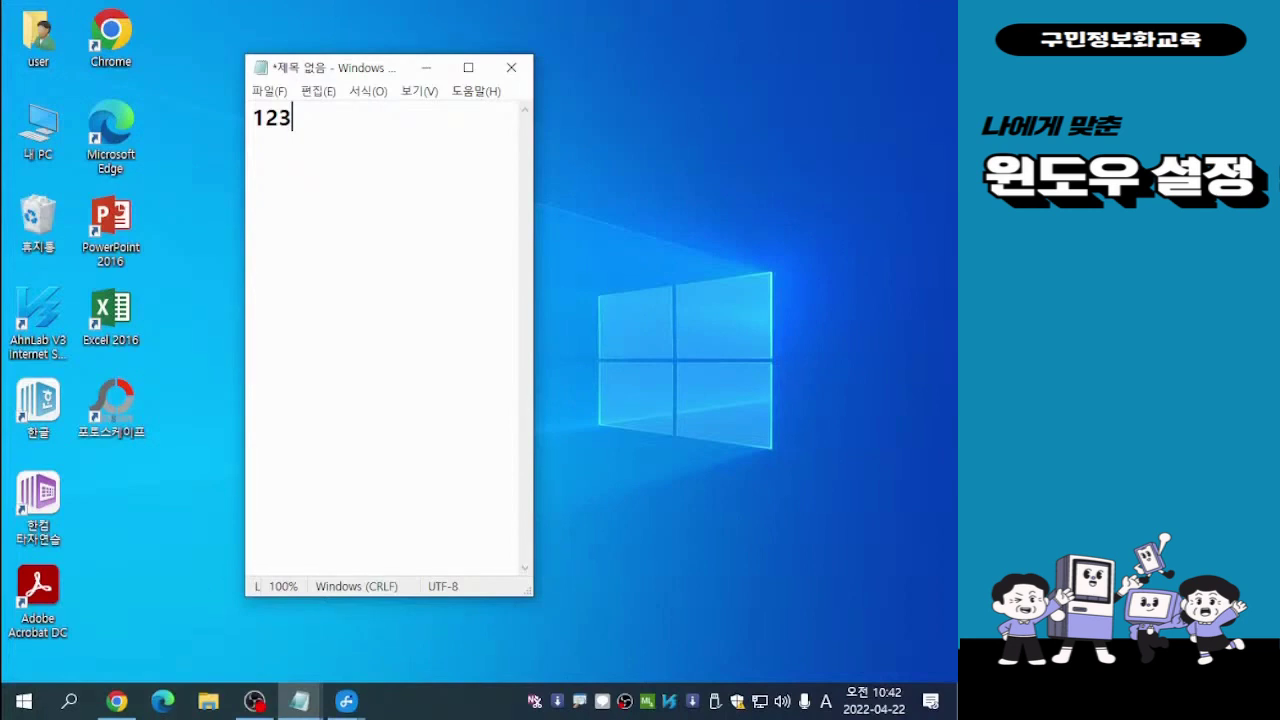
pyautogui.moveTo(317, 68); pyautogui.dragTo(310, 63)
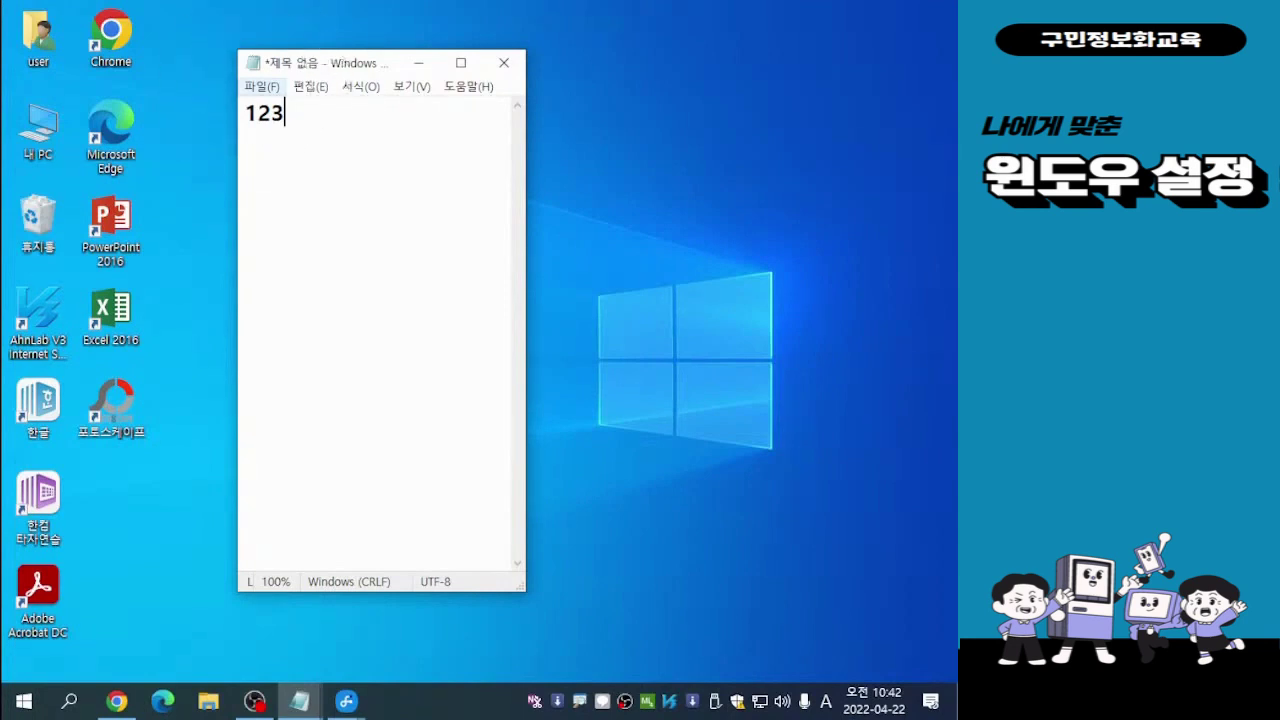
# Save the note in the 바탕 화면 folder as a text file named 1.
pyautogui.click(262, 87)
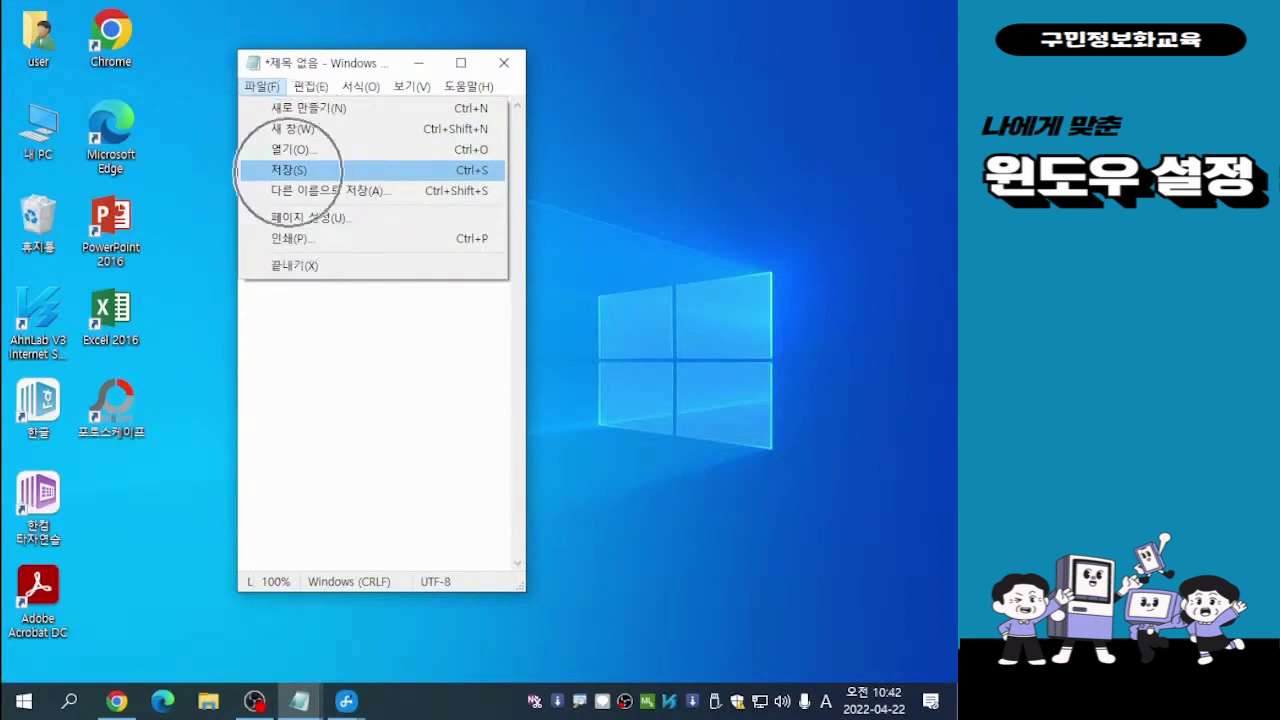
pyautogui.press('Return')
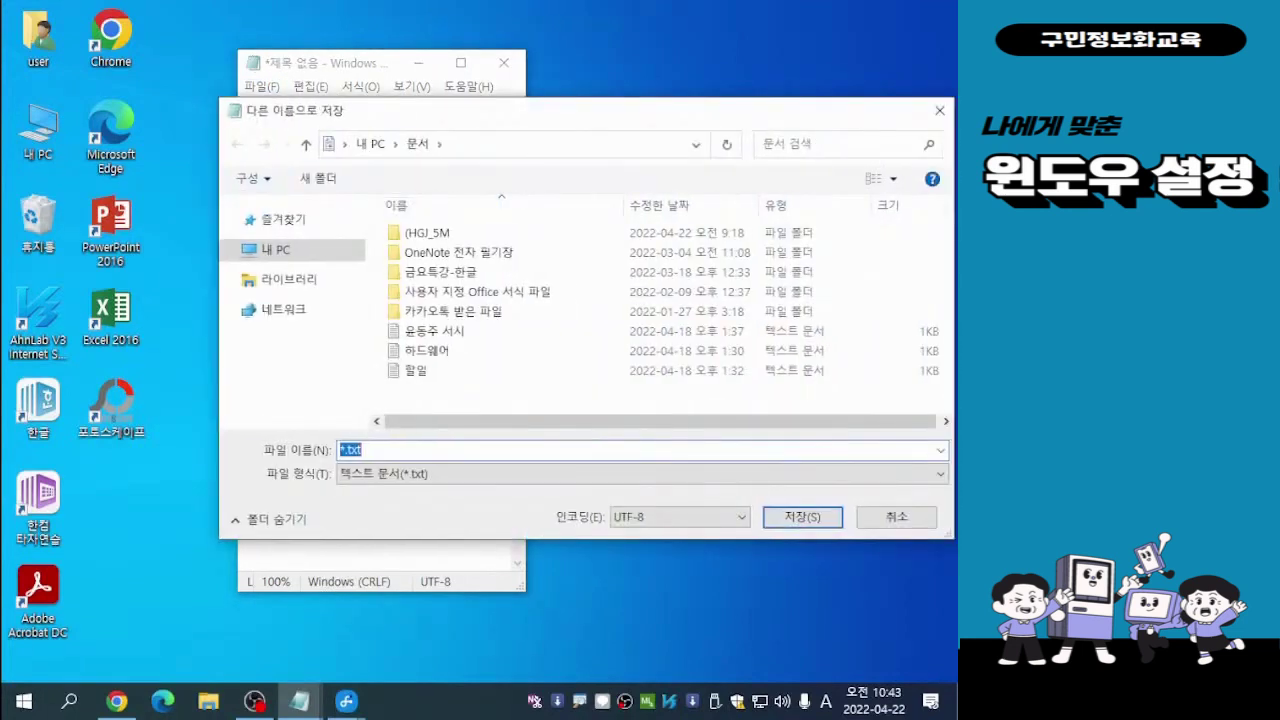
pyautogui.moveTo(543, 120); pyautogui.dragTo(437, 48)
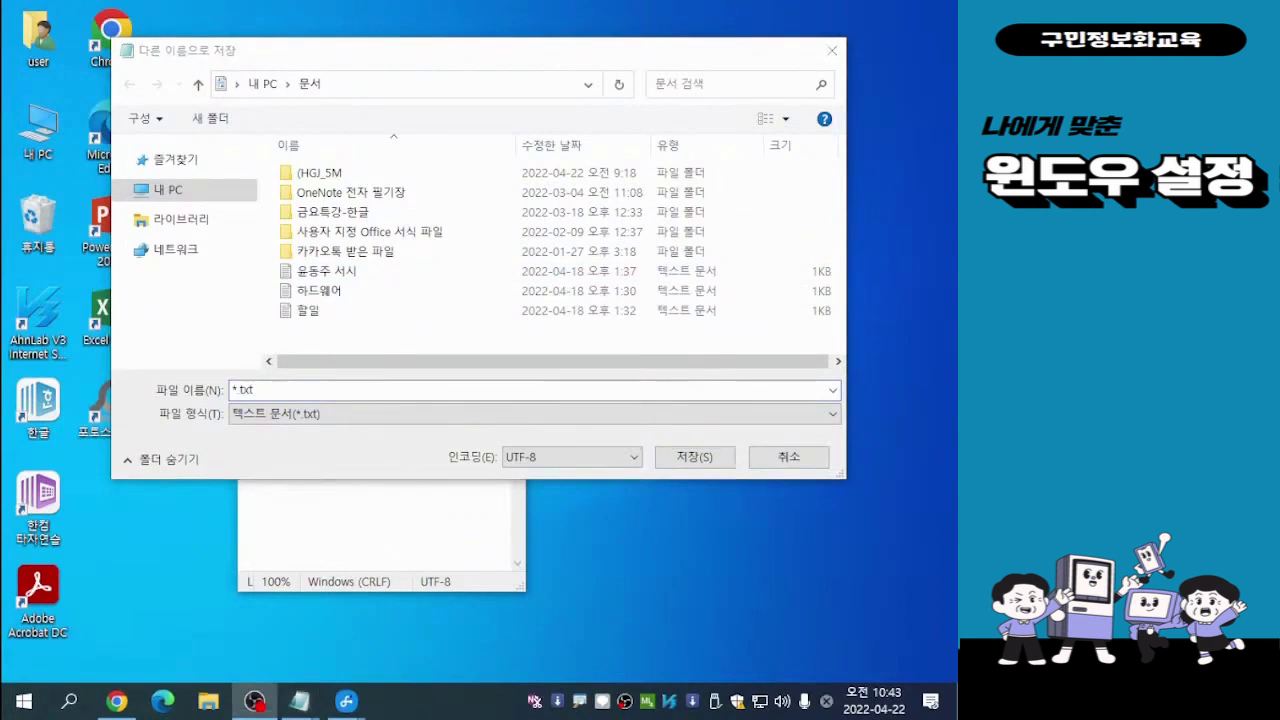
pyautogui.moveTo(433, 57); pyautogui.dragTo(380, 40)
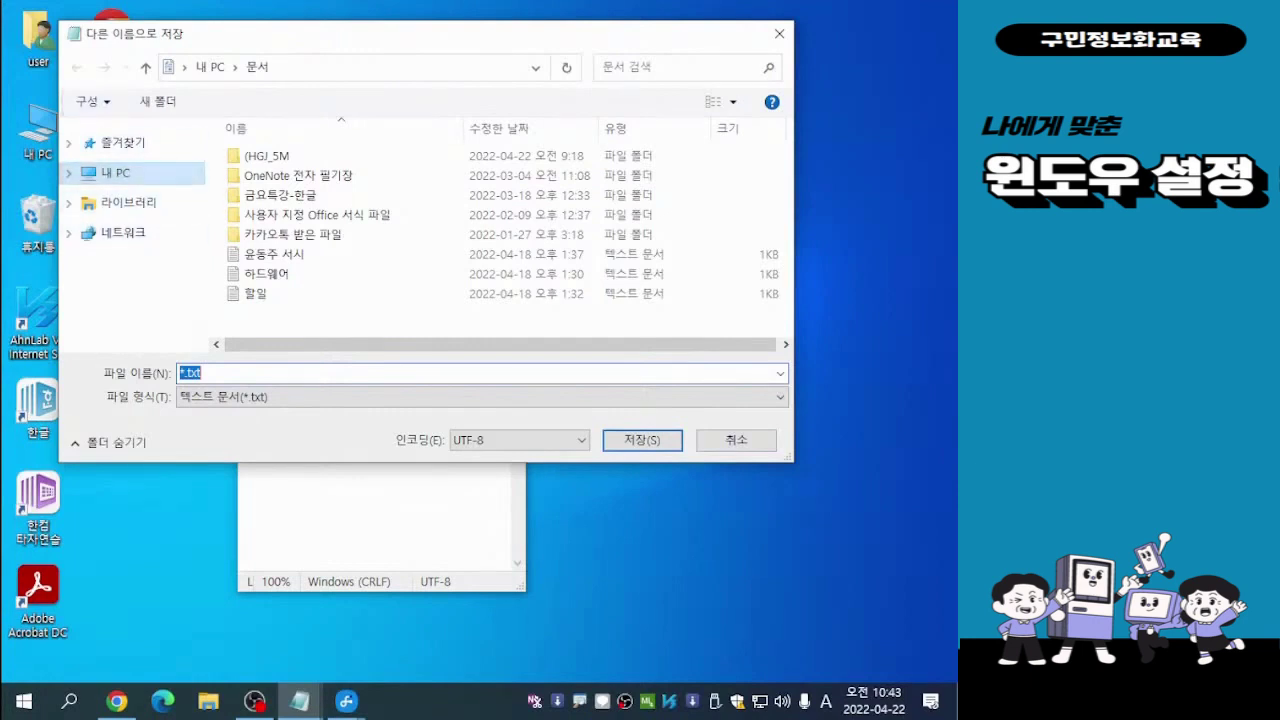
pyautogui.click(115, 172)
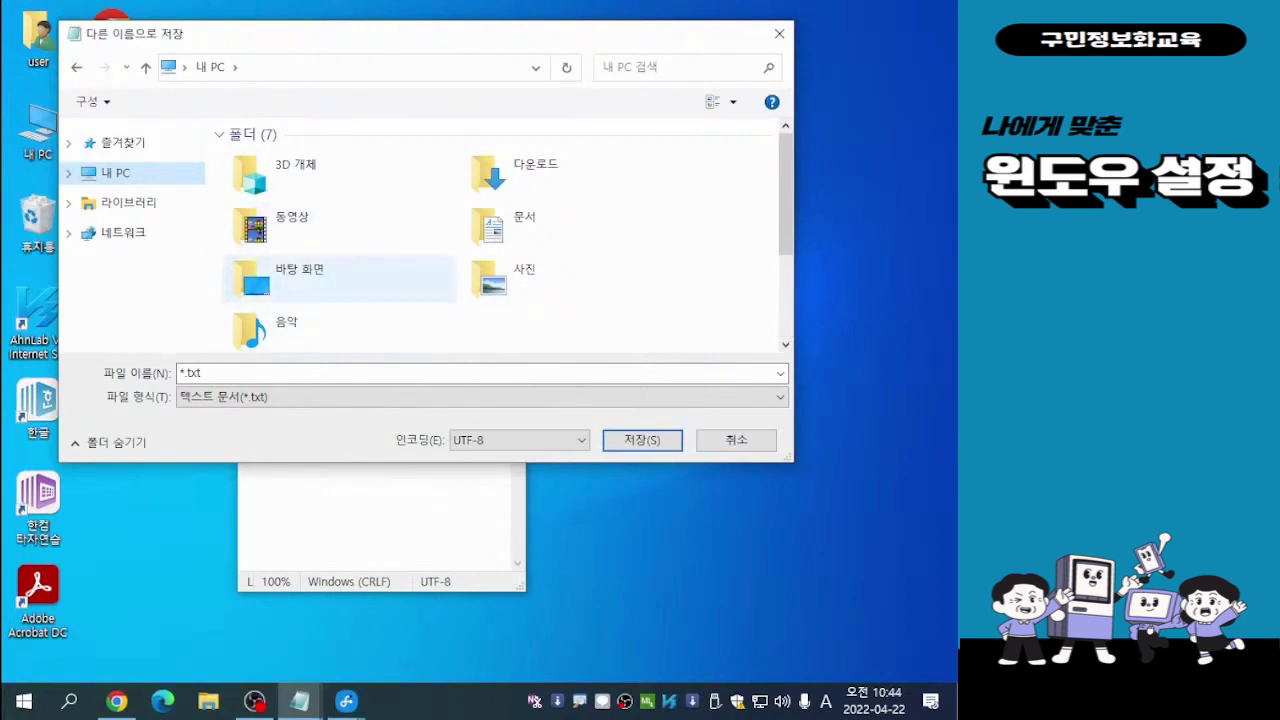
pyautogui.click(338, 277)
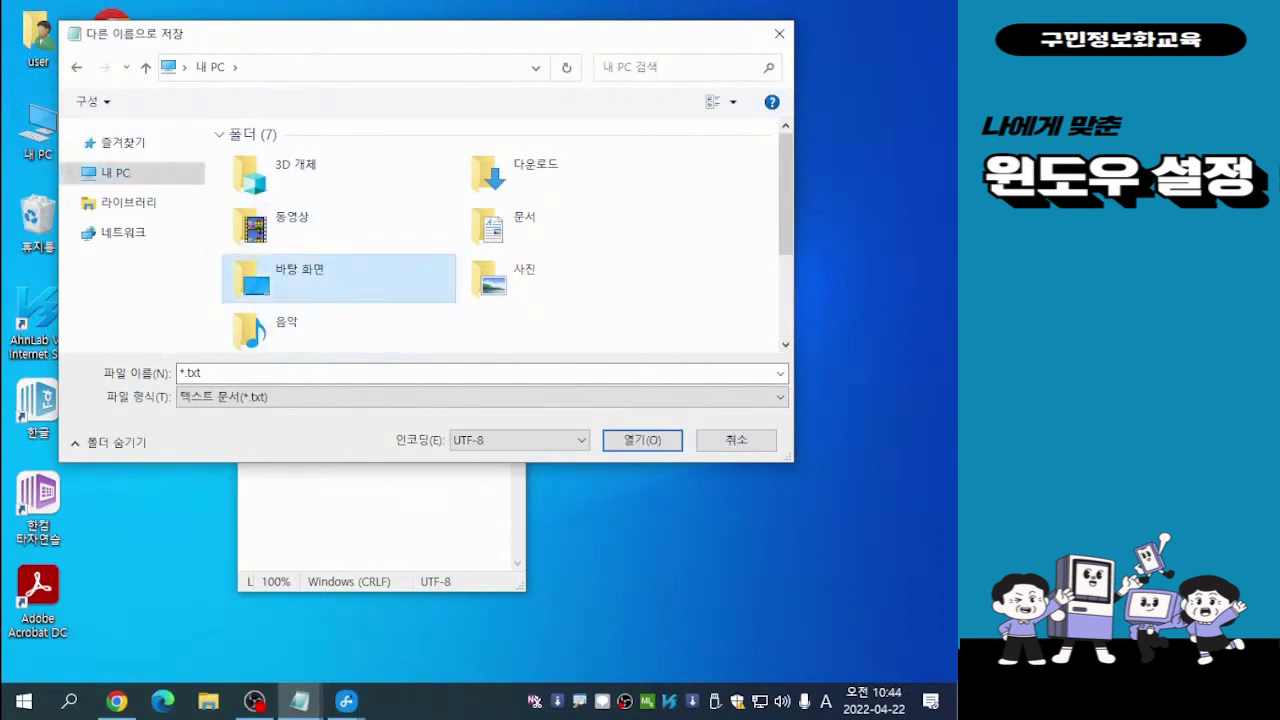
pyautogui.press('Return')
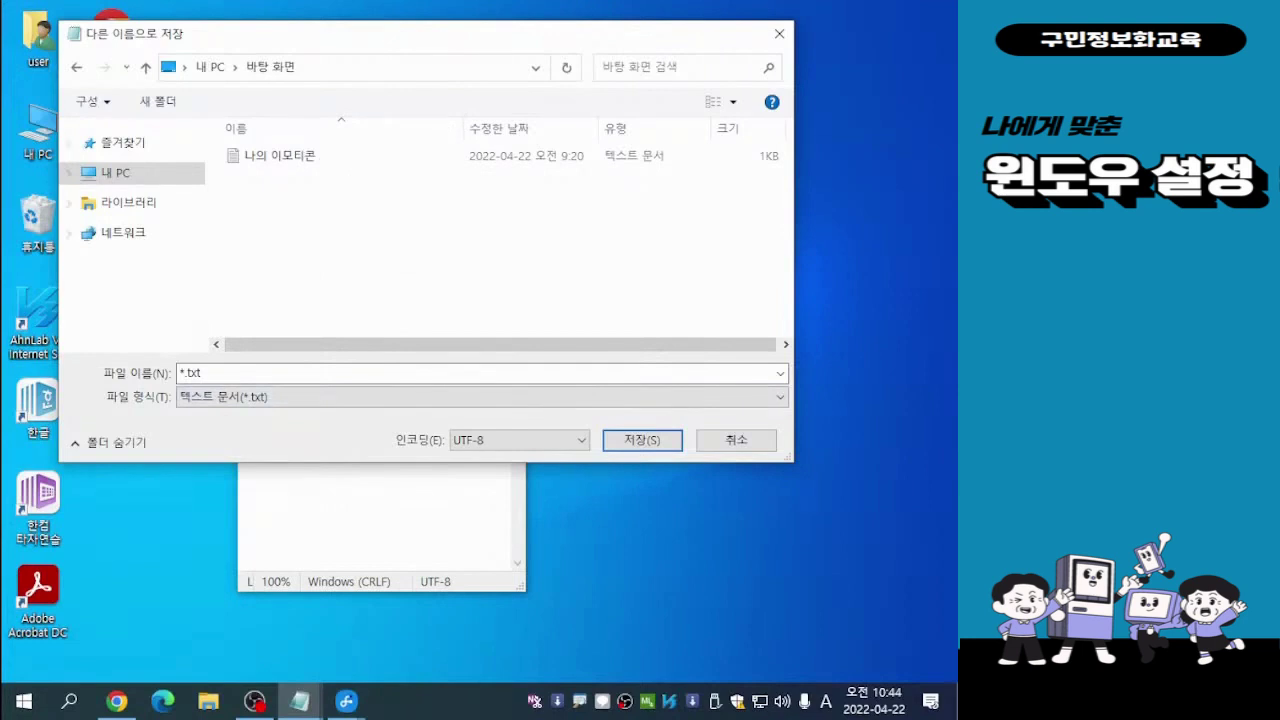
pyautogui.click(230, 373)
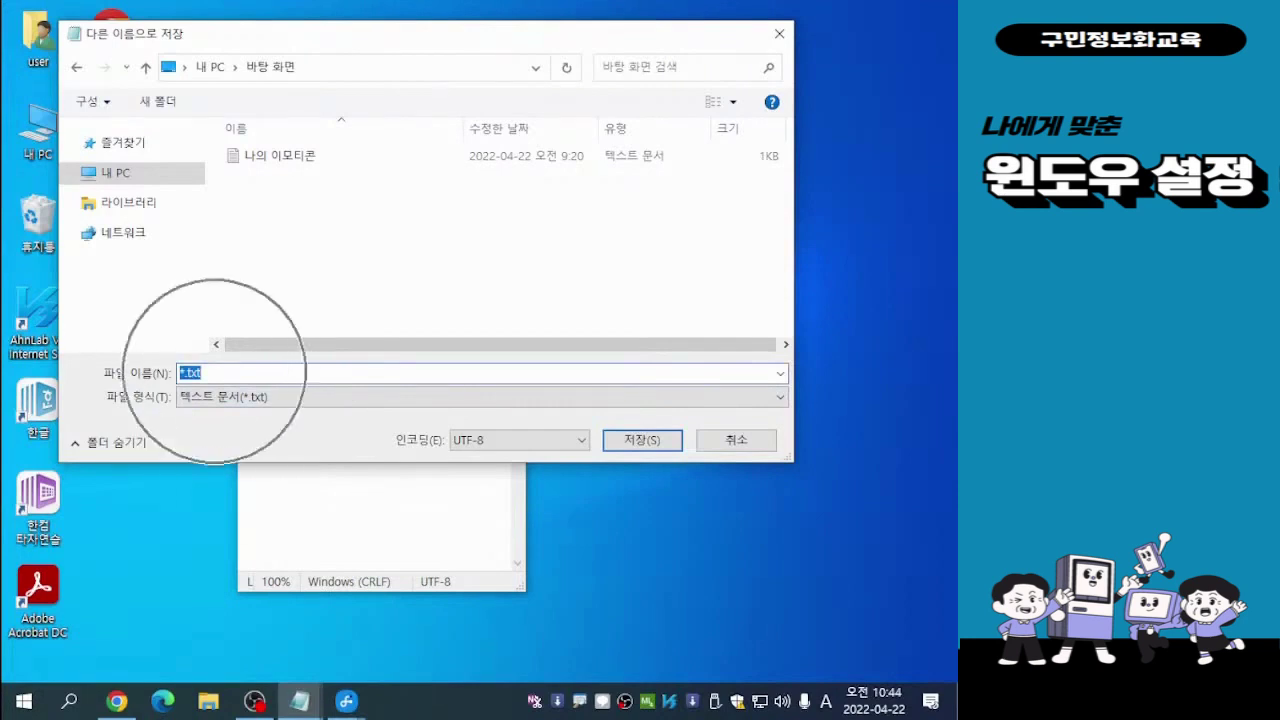
pyautogui.write('1')
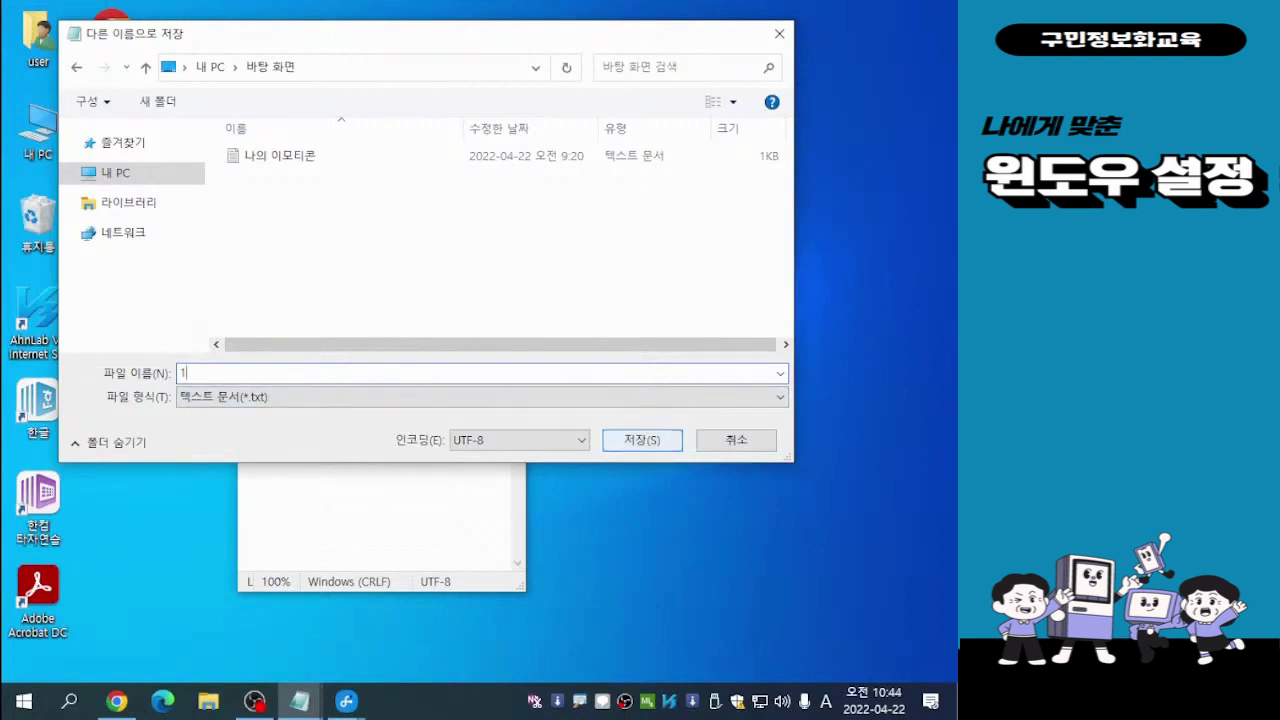
pyautogui.press('Return')
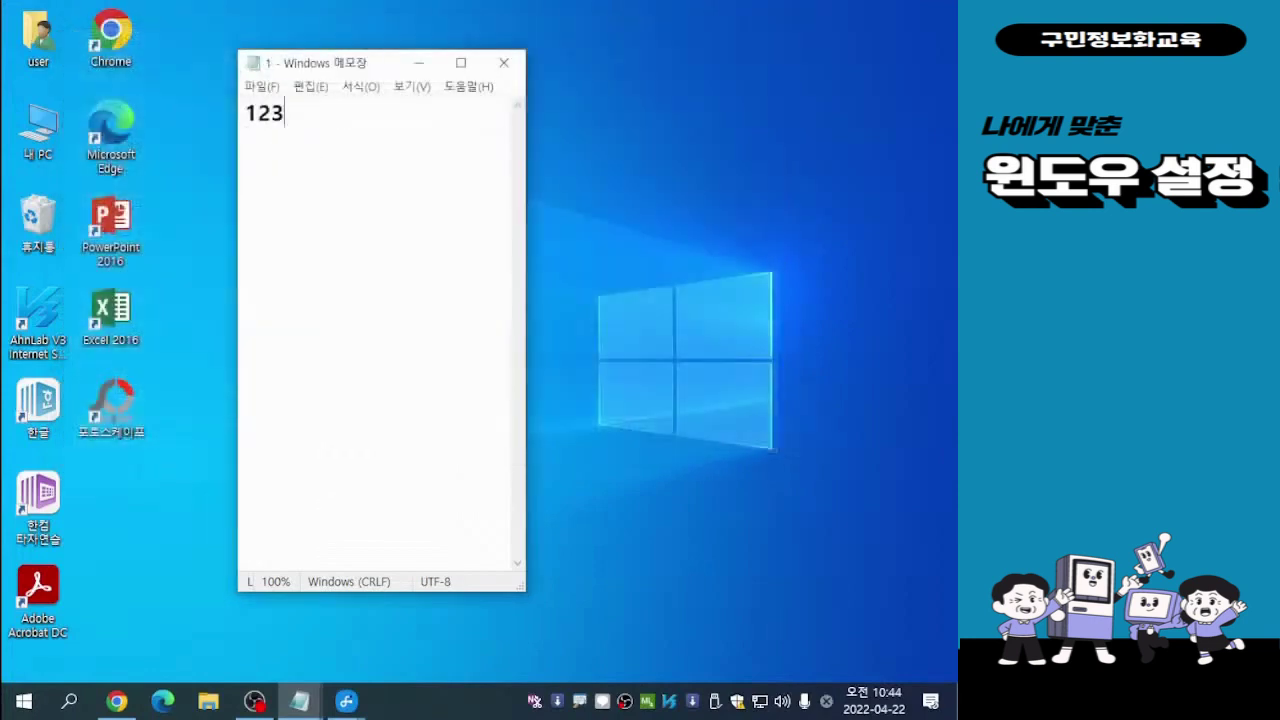
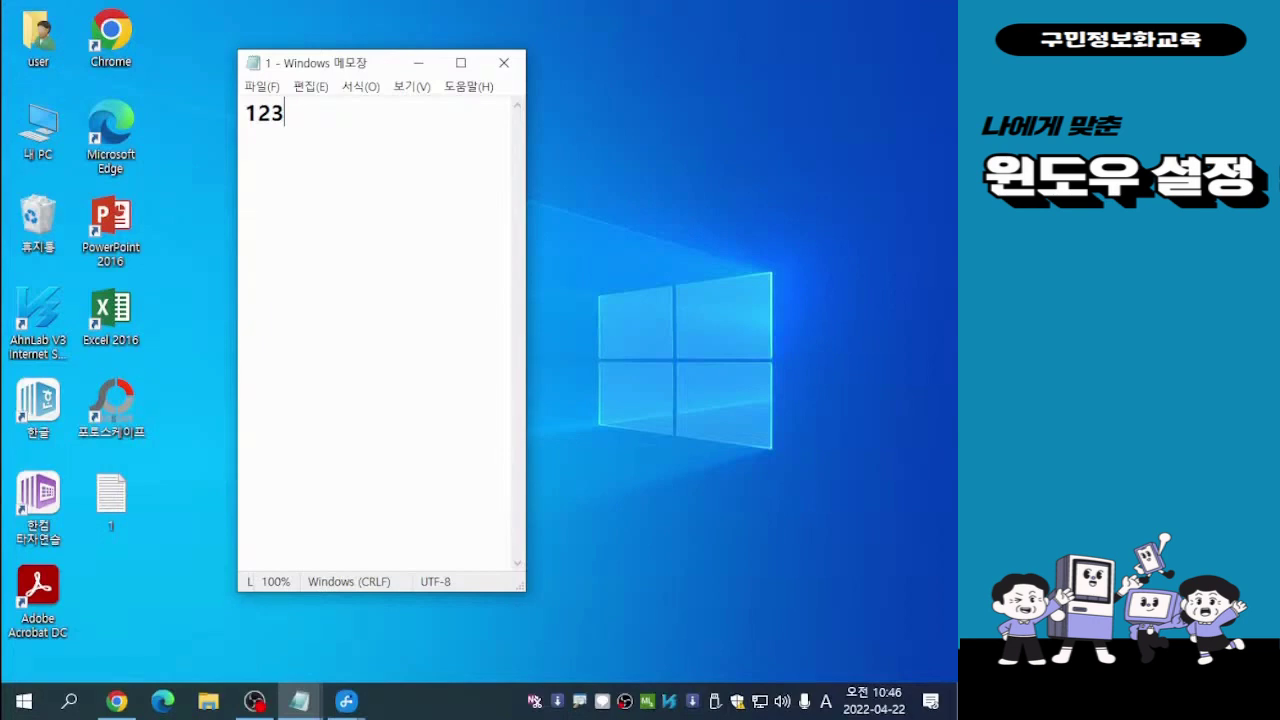
# Edit the note so that its text reads 12.
pyautogui.write('4')
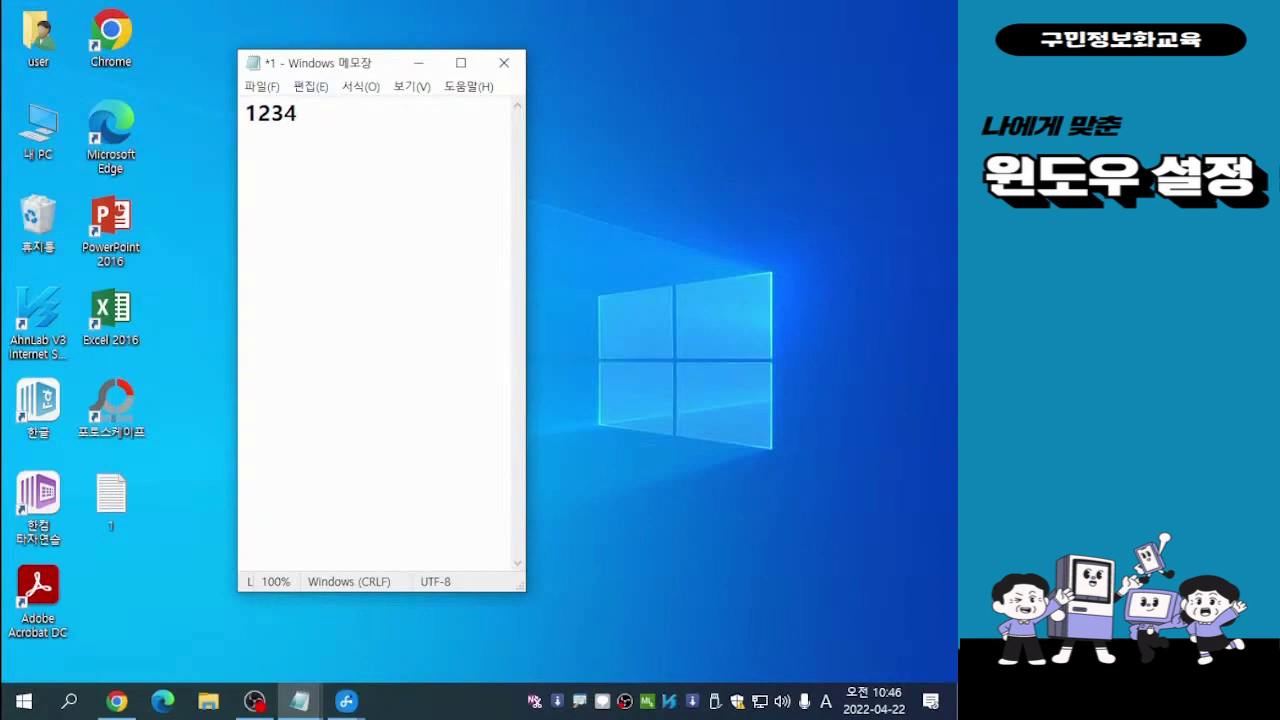
pyautogui.press('BackSpace')
pyautogui.press('BackSpace')
# Save the edited note under a different name, 1수정, in the 바탕 화면 folder and close 메모장.
pyautogui.press('alt')
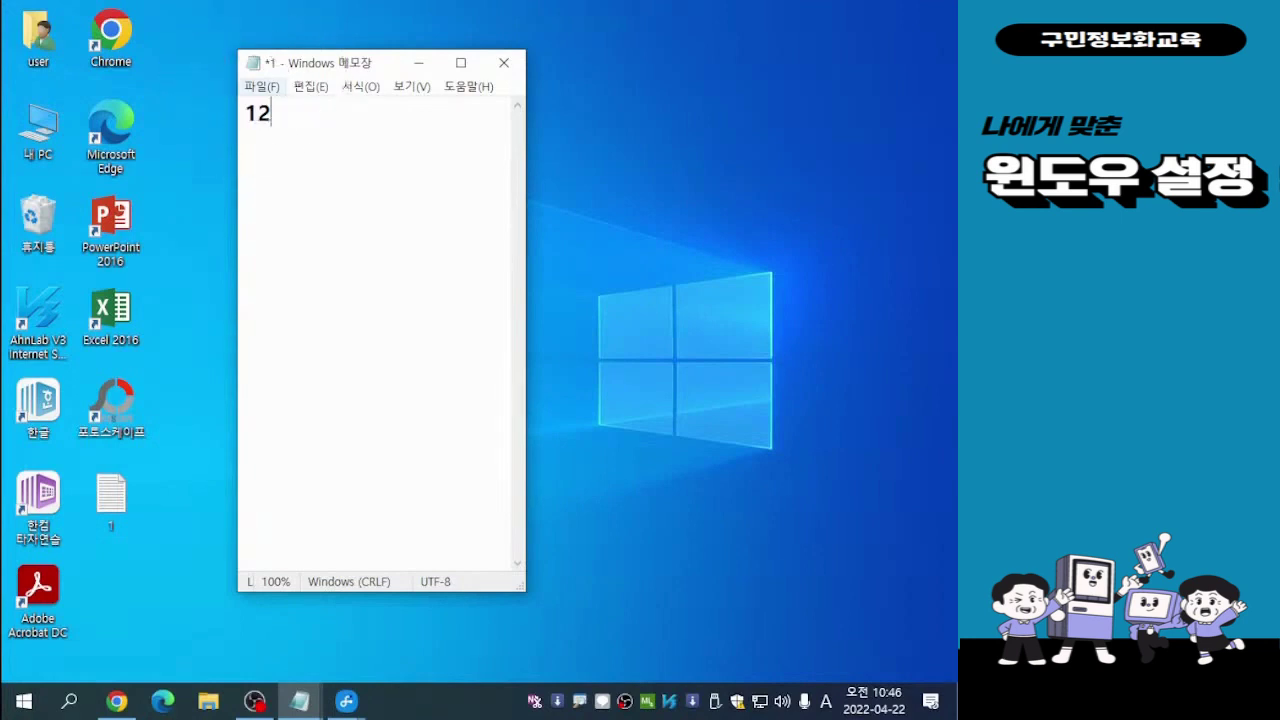
pyautogui.press('f')
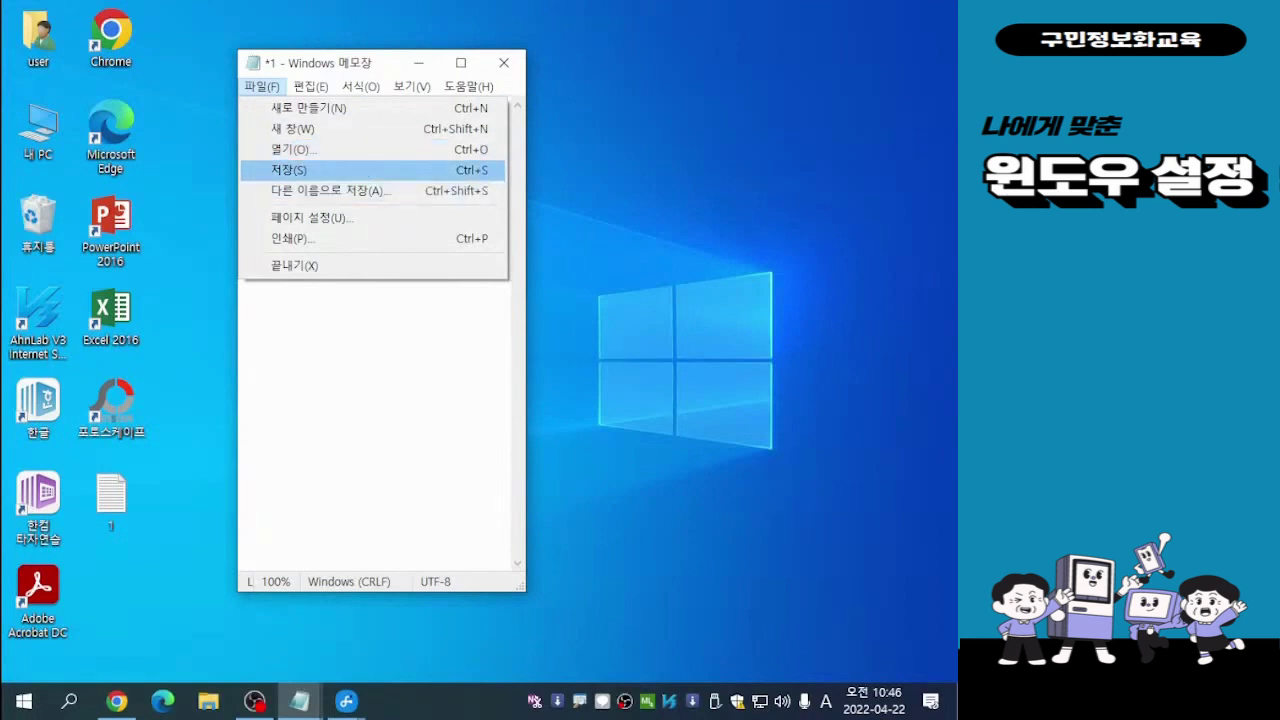
pyautogui.moveTo(311, 87)
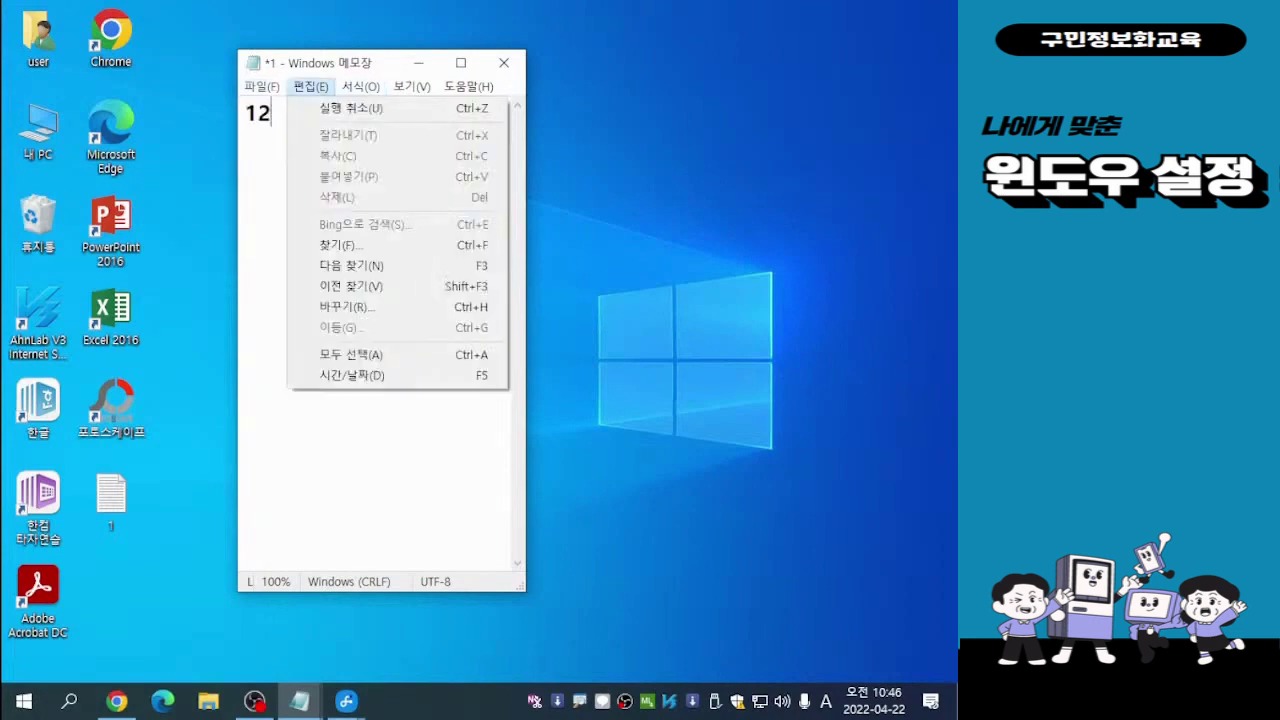
pyautogui.moveTo(262, 87)
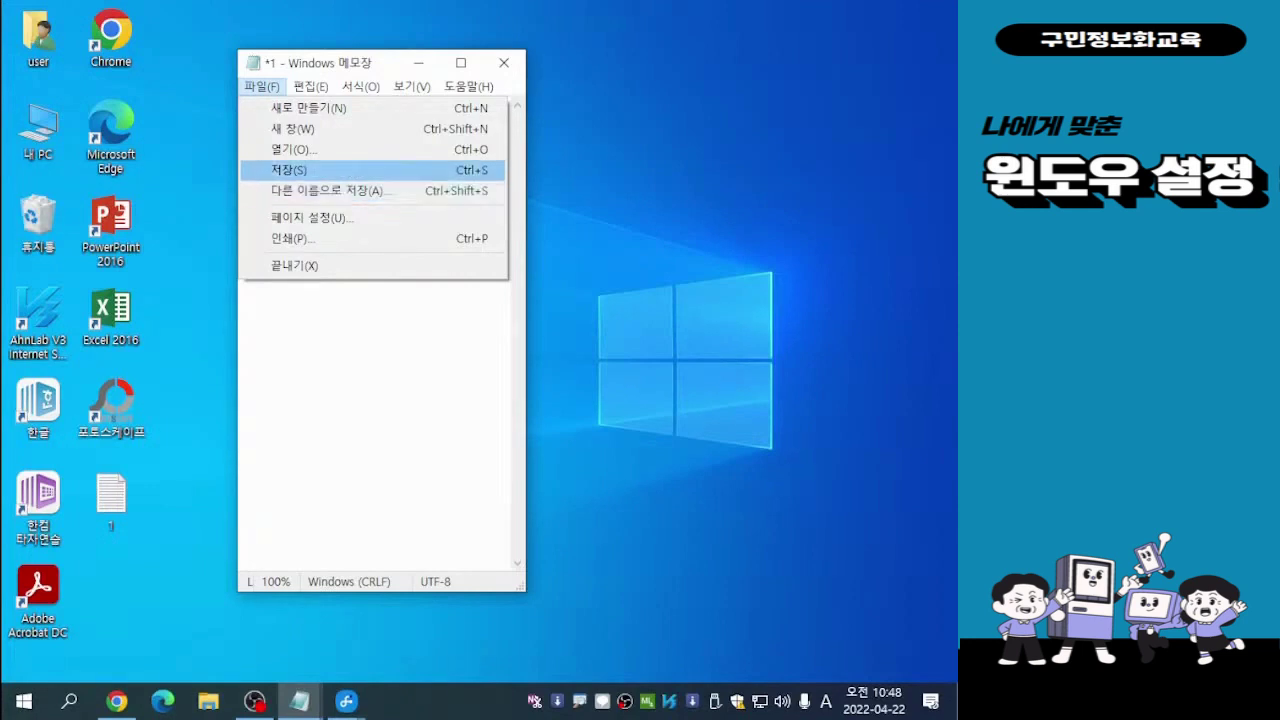
pyautogui.click(320, 191)
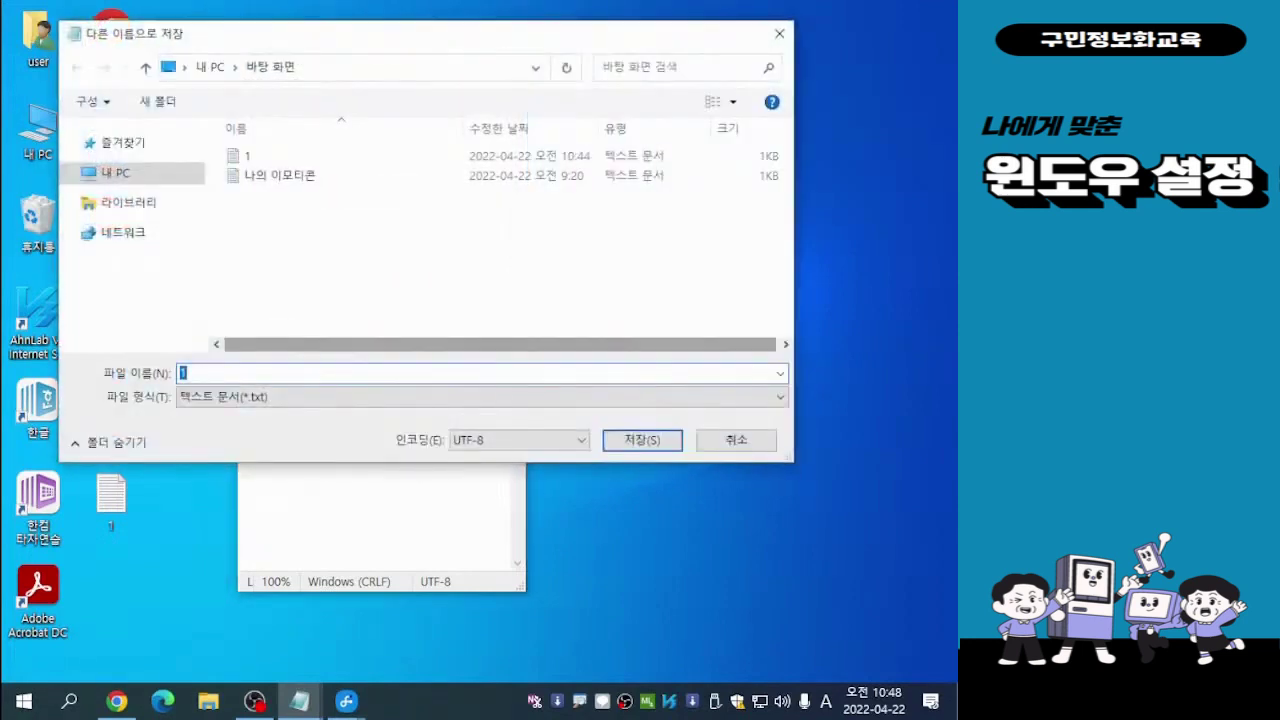
pyautogui.moveTo(302, 43); pyautogui.dragTo(356, 28)
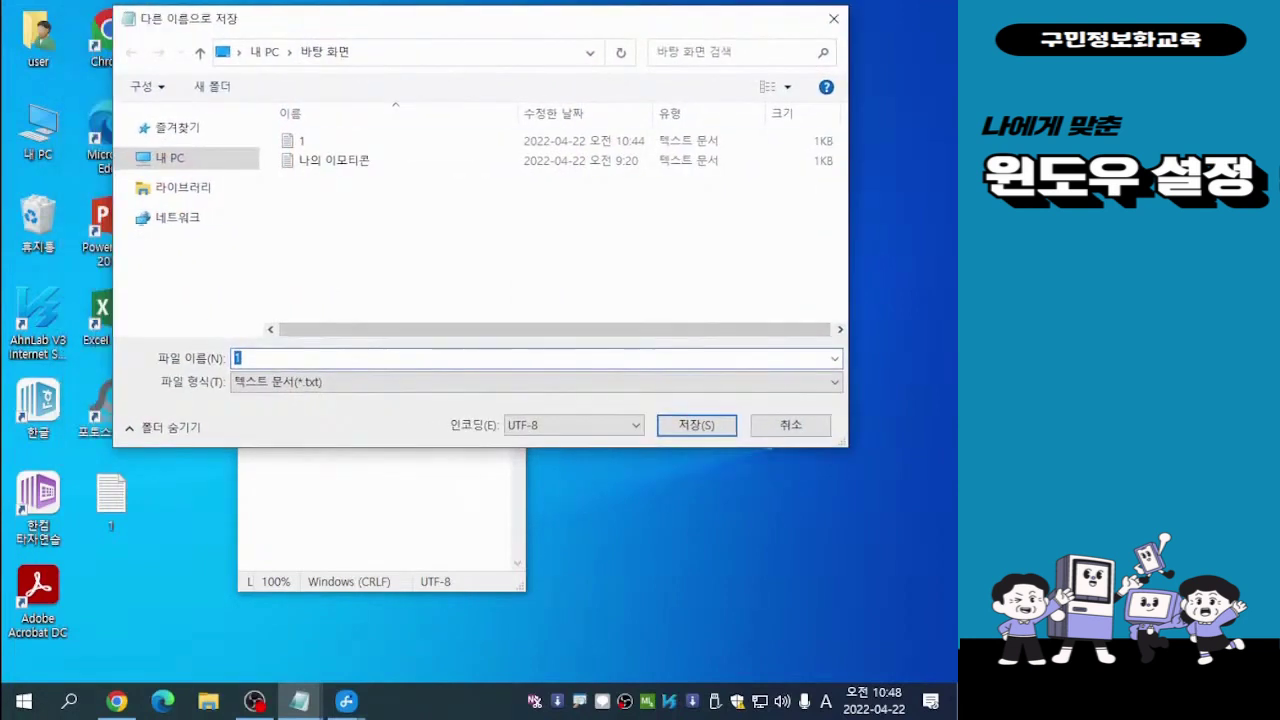
pyautogui.press('Tab')
pyautogui.click(242, 358)
pyautogui.press('Hangul')
pyautogui.write('수정')
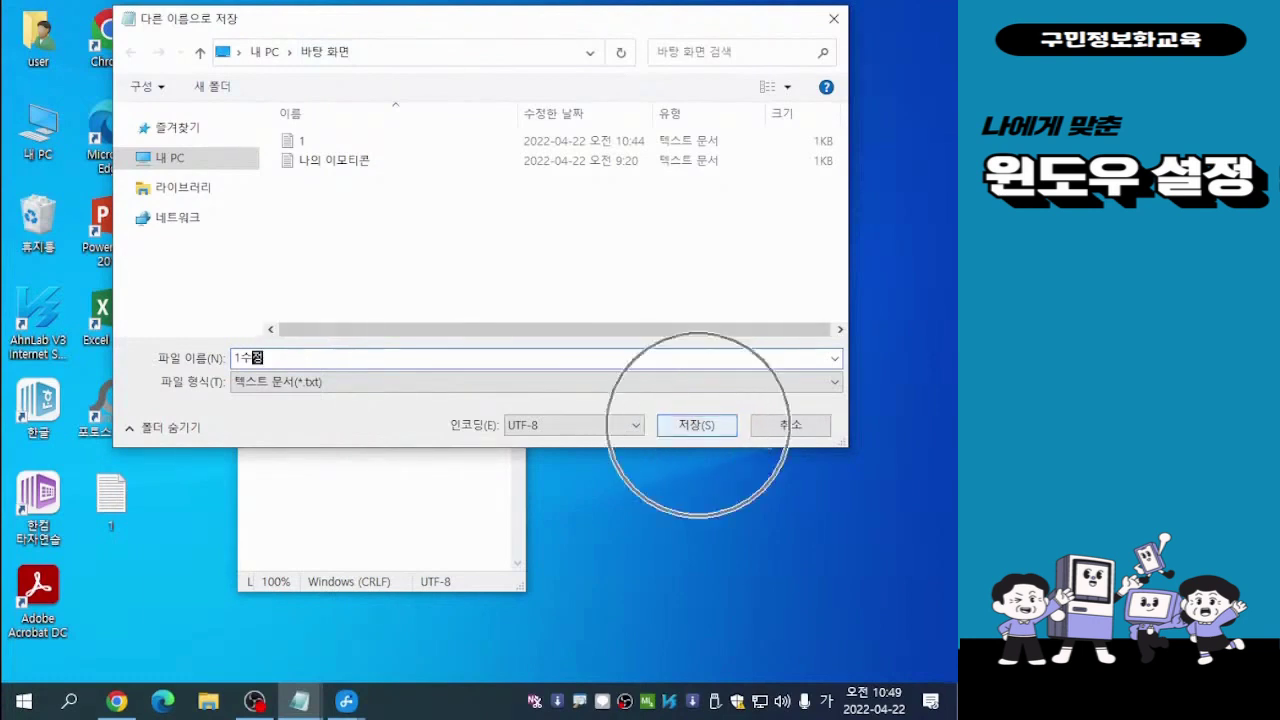
pyautogui.click(697, 425)
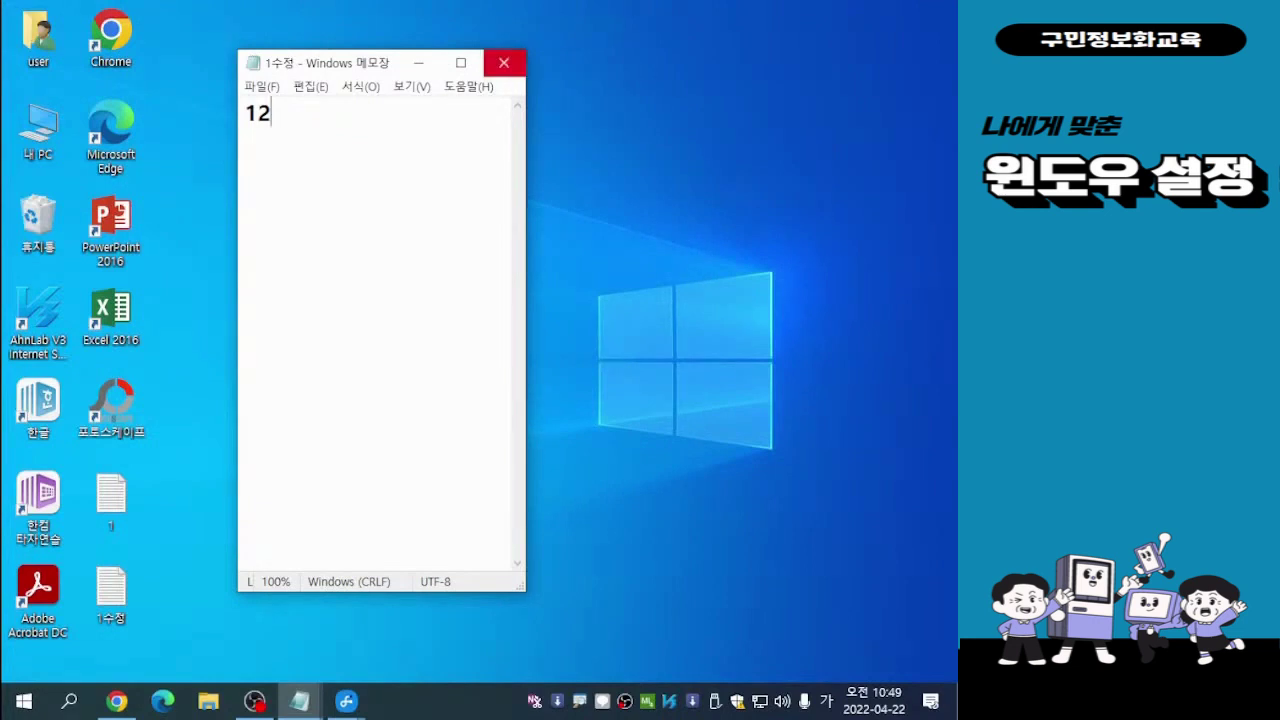
pyautogui.click(504, 62)
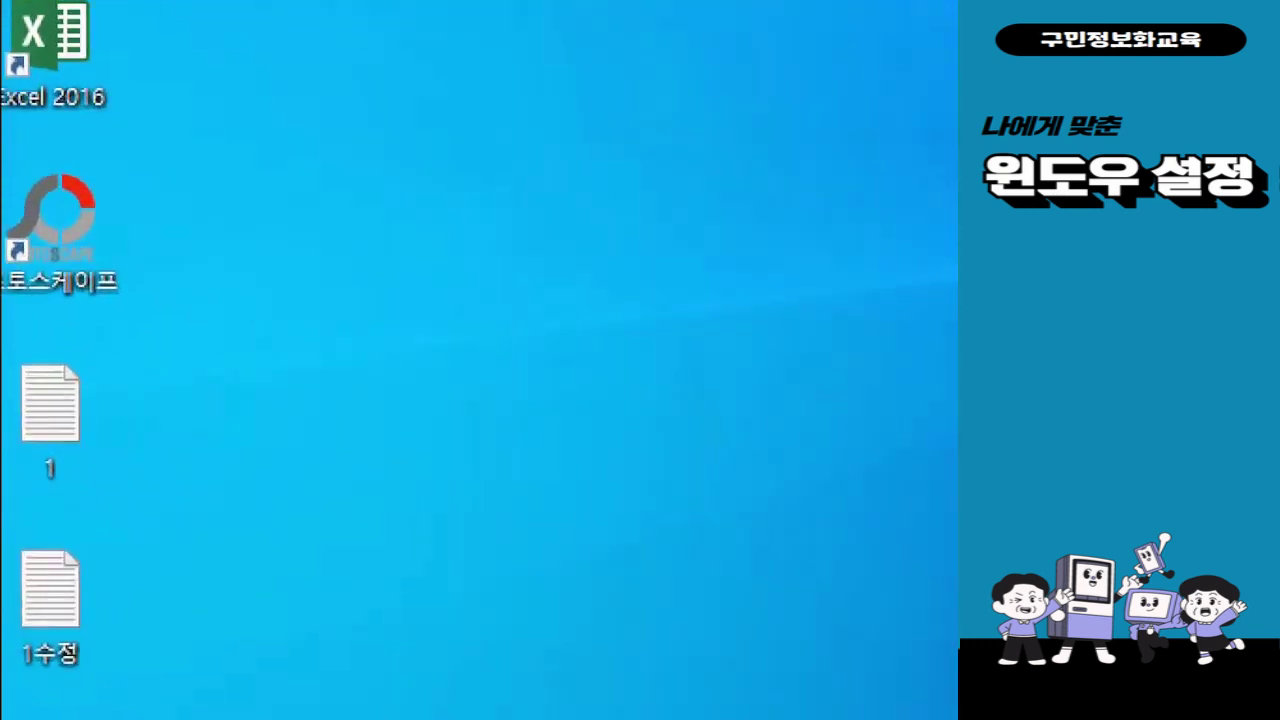
pyautogui.moveTo(51, 177); pyautogui.dragTo(259, 588)
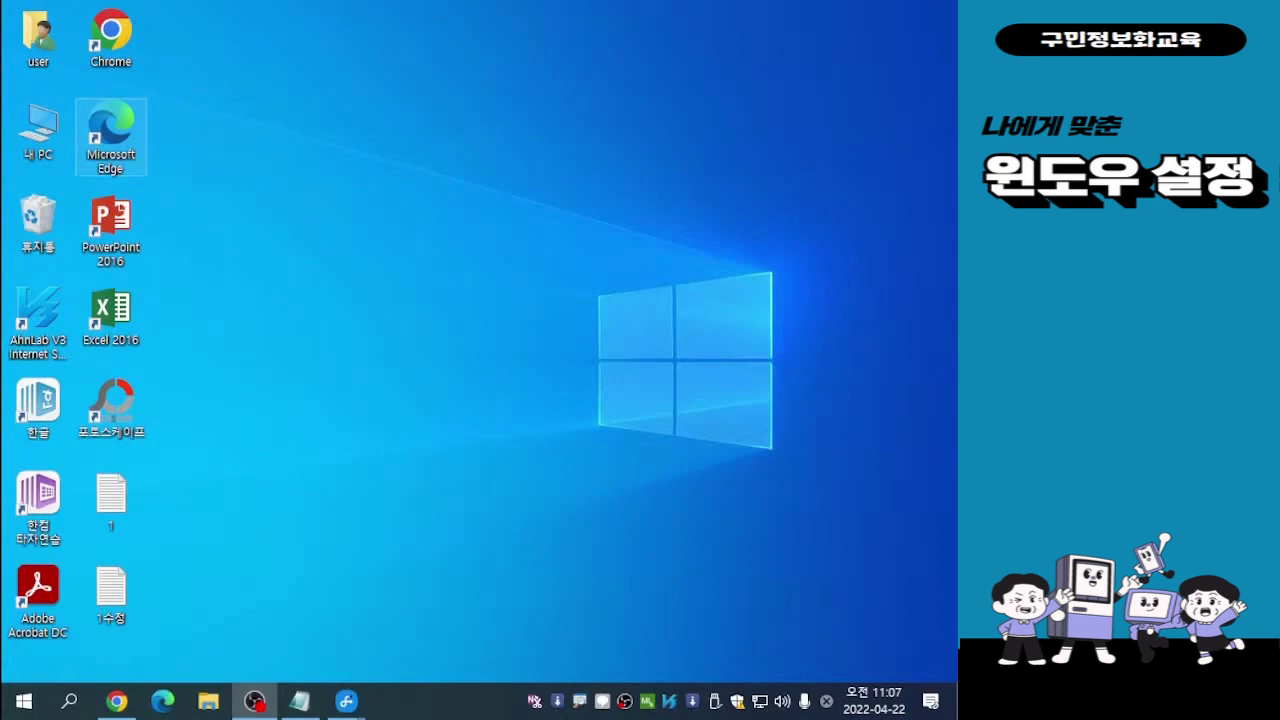
# Open Microsoft Edge, search for 픽사베이, and open the Pixabay website from the results.
pyautogui.doubleClick(110, 130)
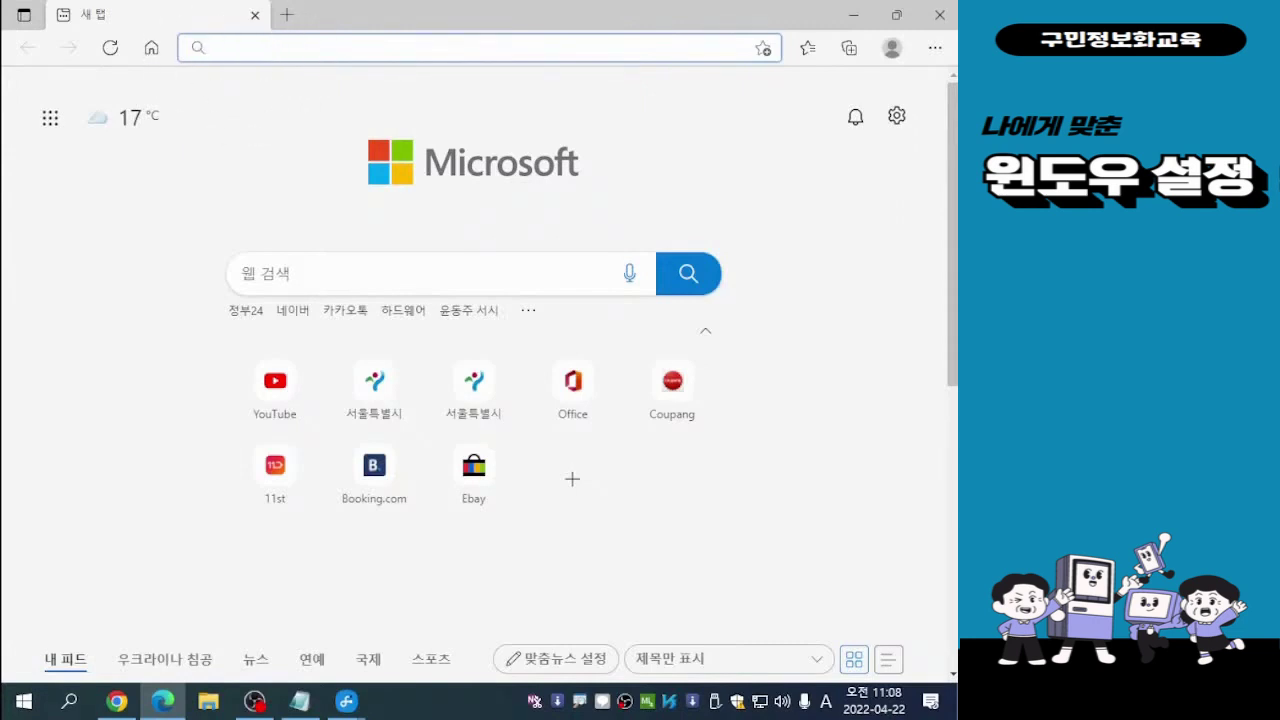
pyautogui.write('vlrtk')
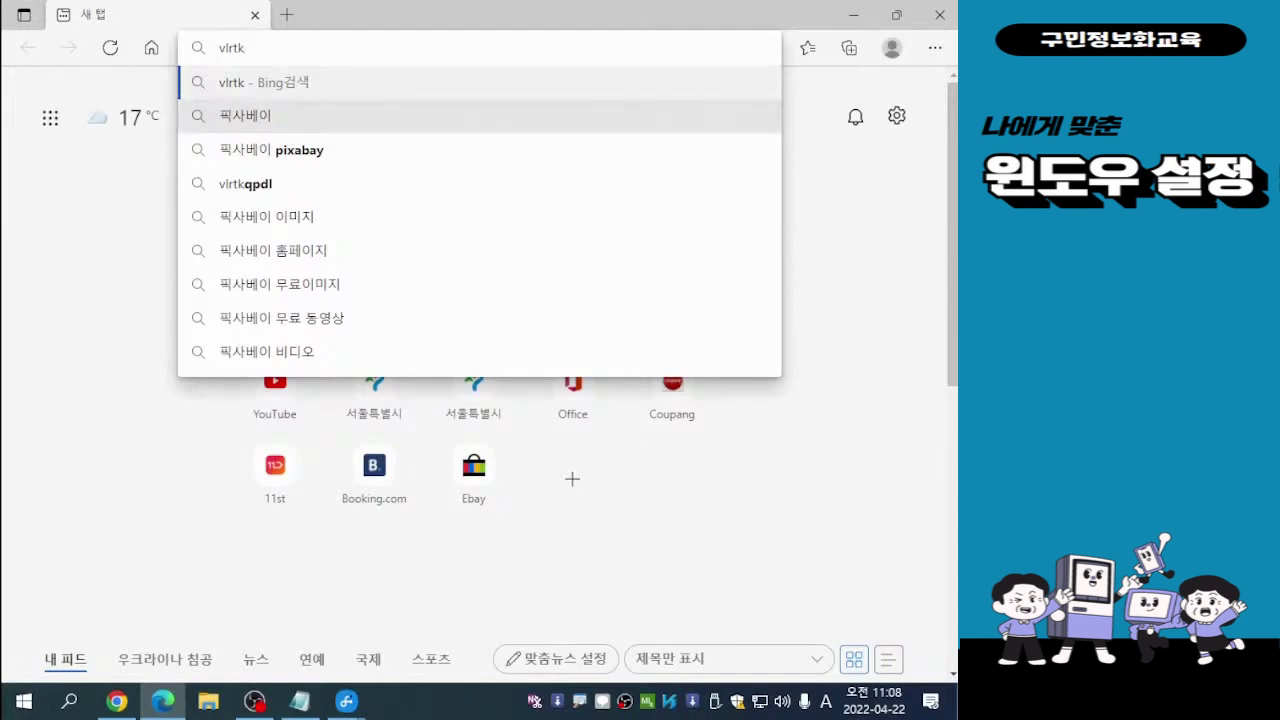
pyautogui.press('Down')
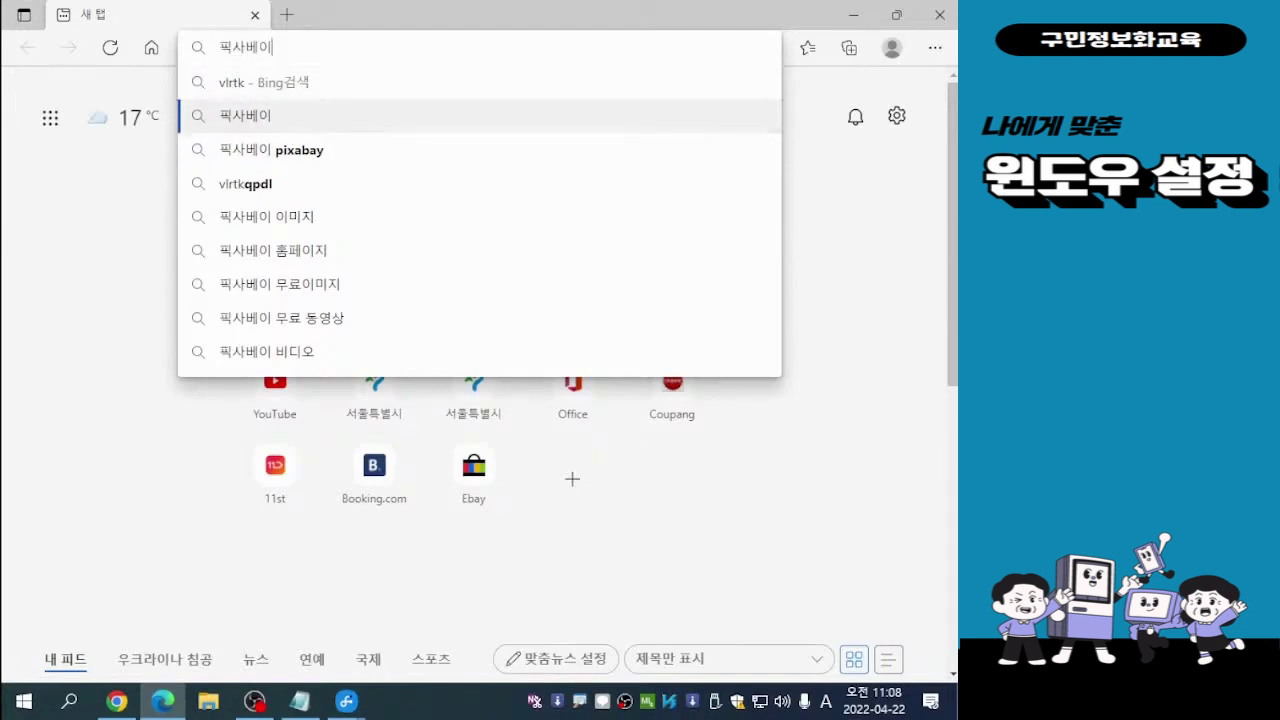
pyautogui.press('Return')
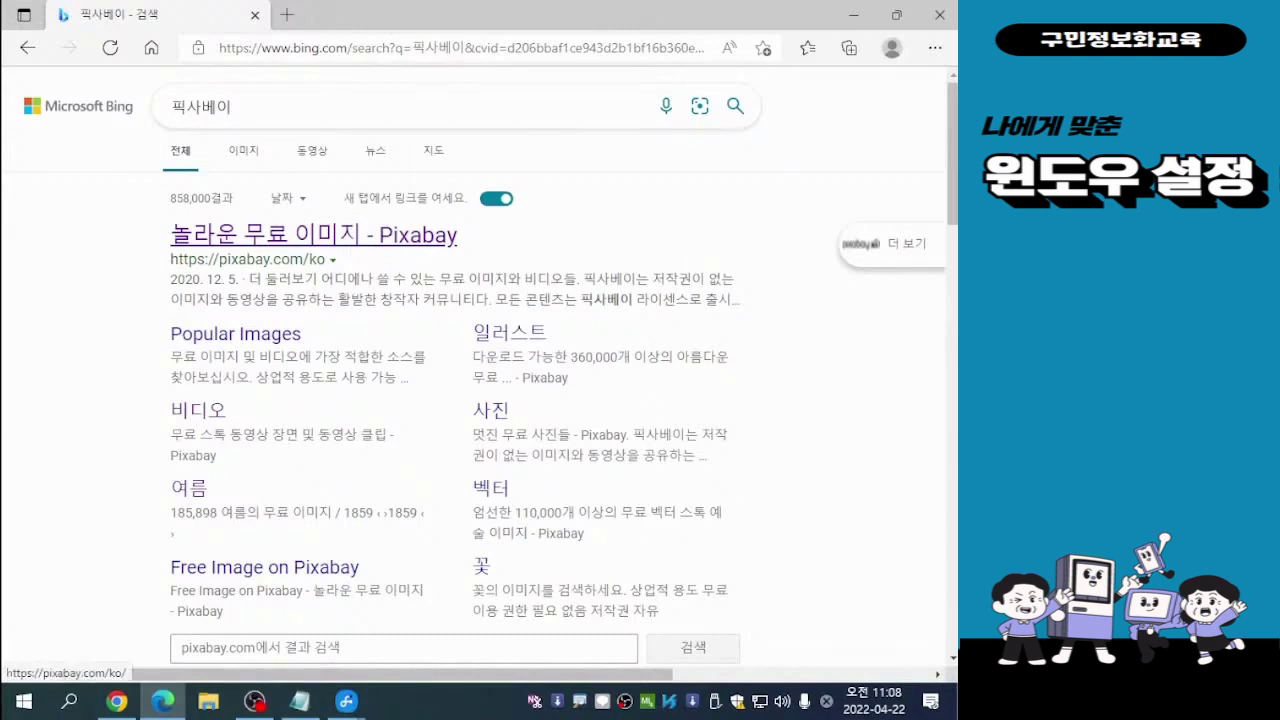
pyautogui.click(274, 238)
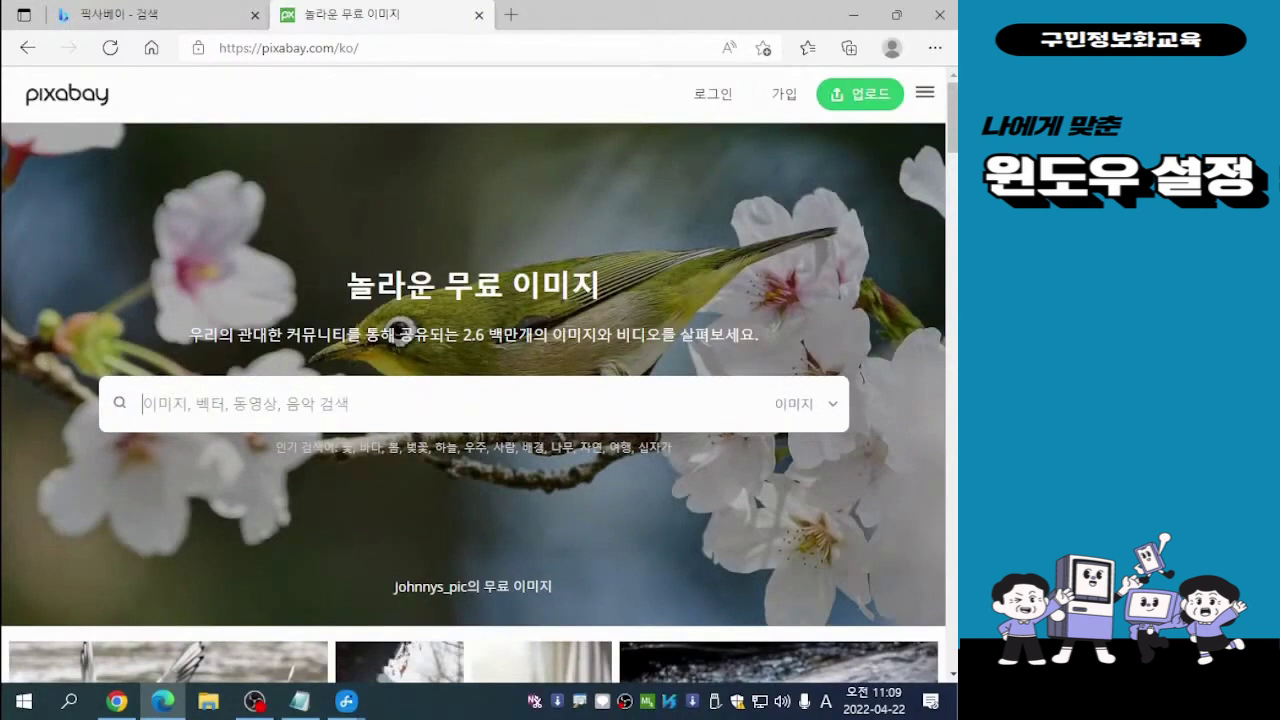
# Search Pixabay for 하늘 images and dismiss the offer to translate the results page.
pyautogui.click(820, 404)
pyautogui.click(300, 404)
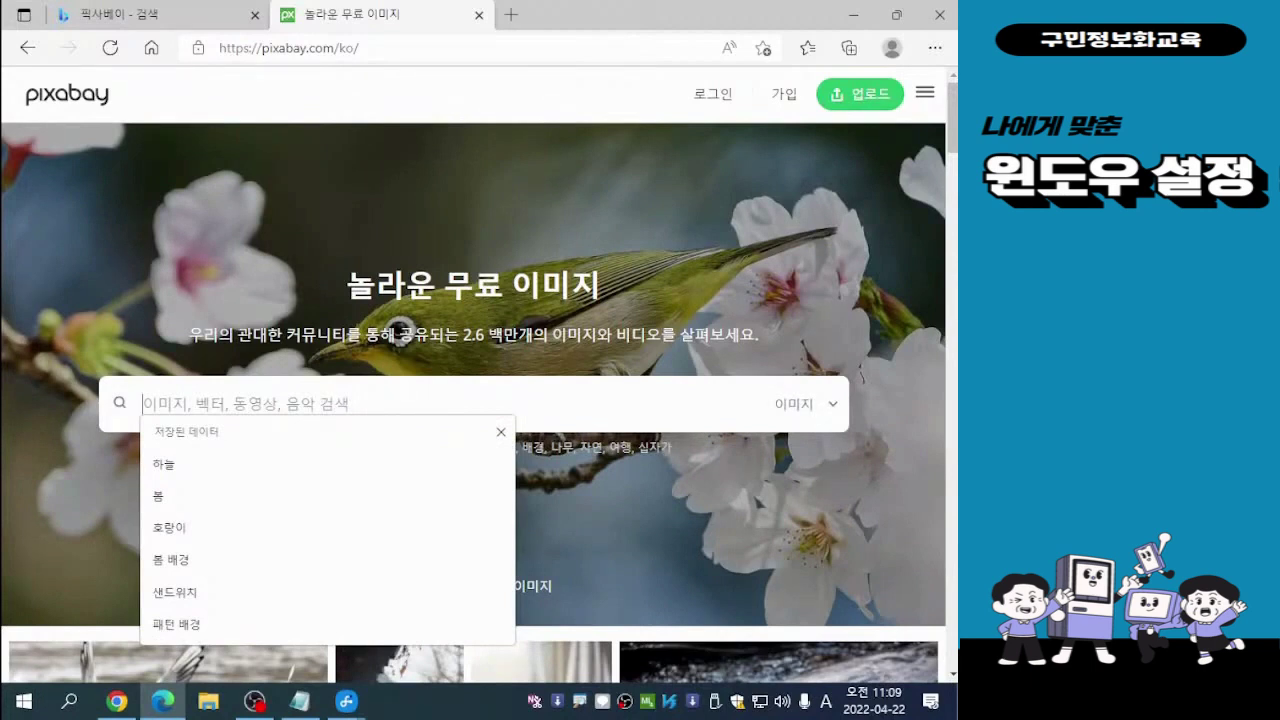
pyautogui.press('ctrl')
pyautogui.press('ctrl')
pyautogui.press('ctrl')
pyautogui.write('gk')
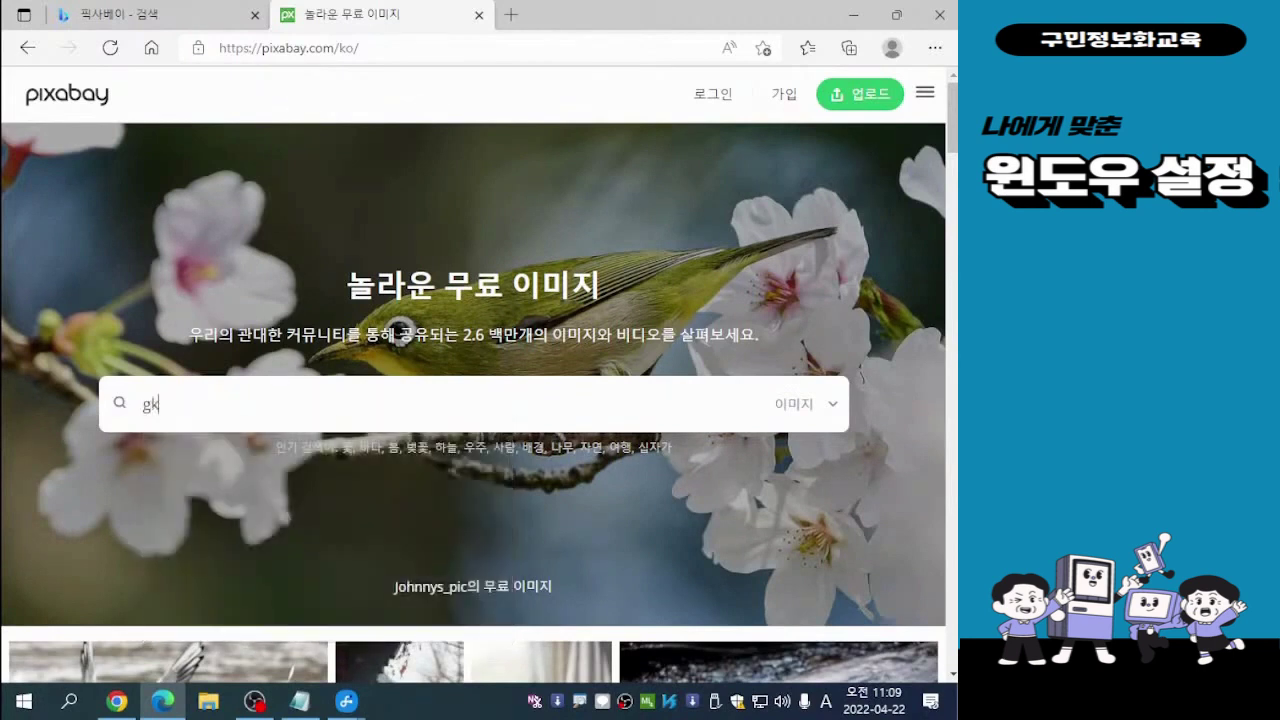
pyautogui.press('BackSpace')
pyautogui.press('BackSpace')
pyautogui.press('Hangul')
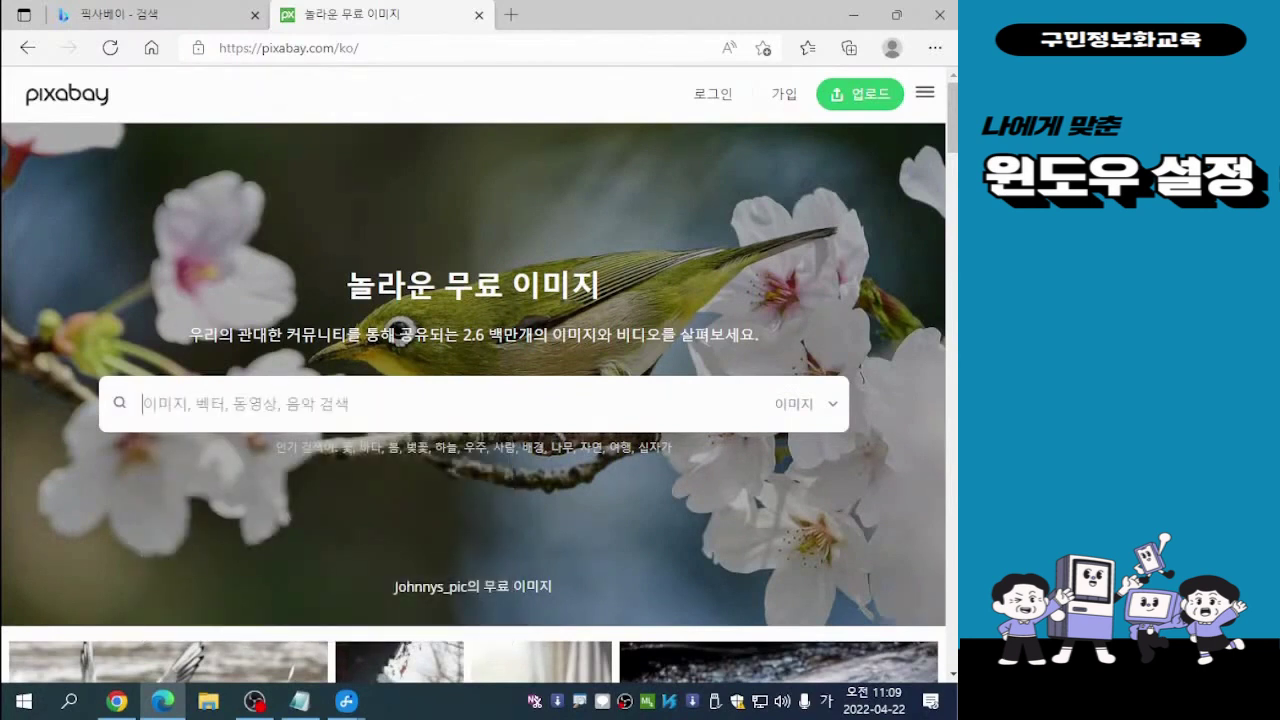
pyautogui.write('하늘')
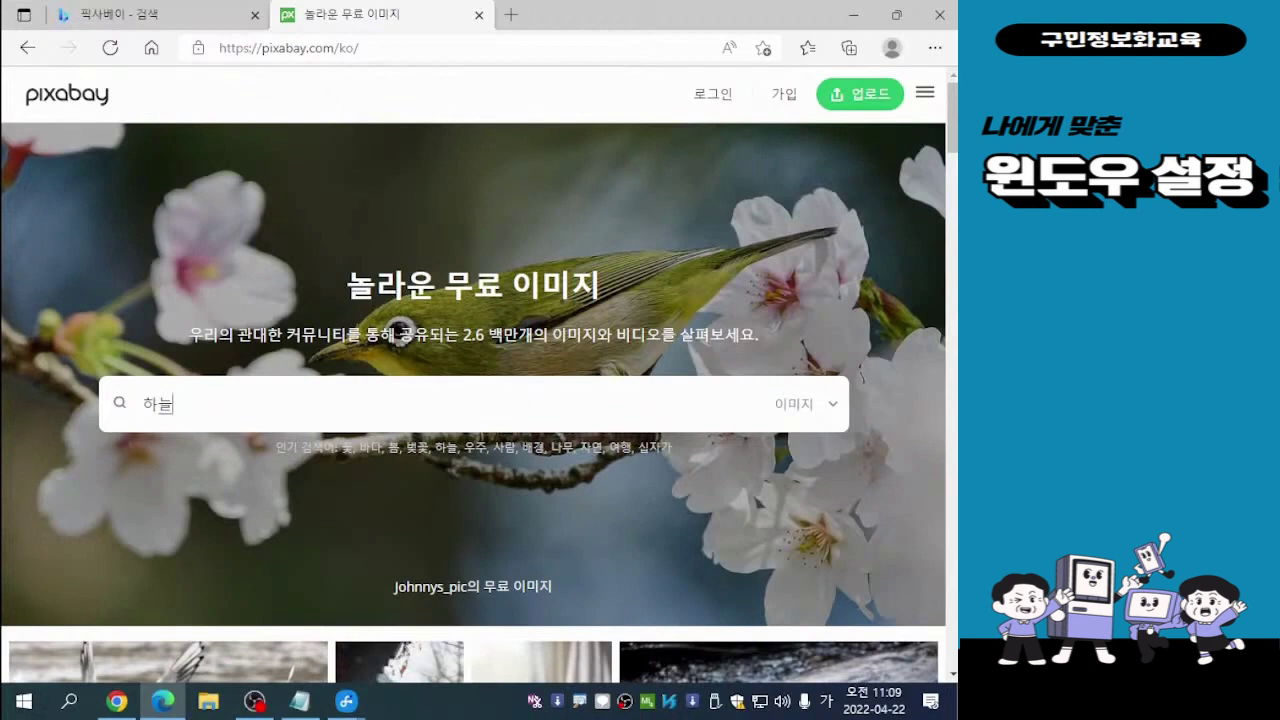
pyautogui.press('Return')
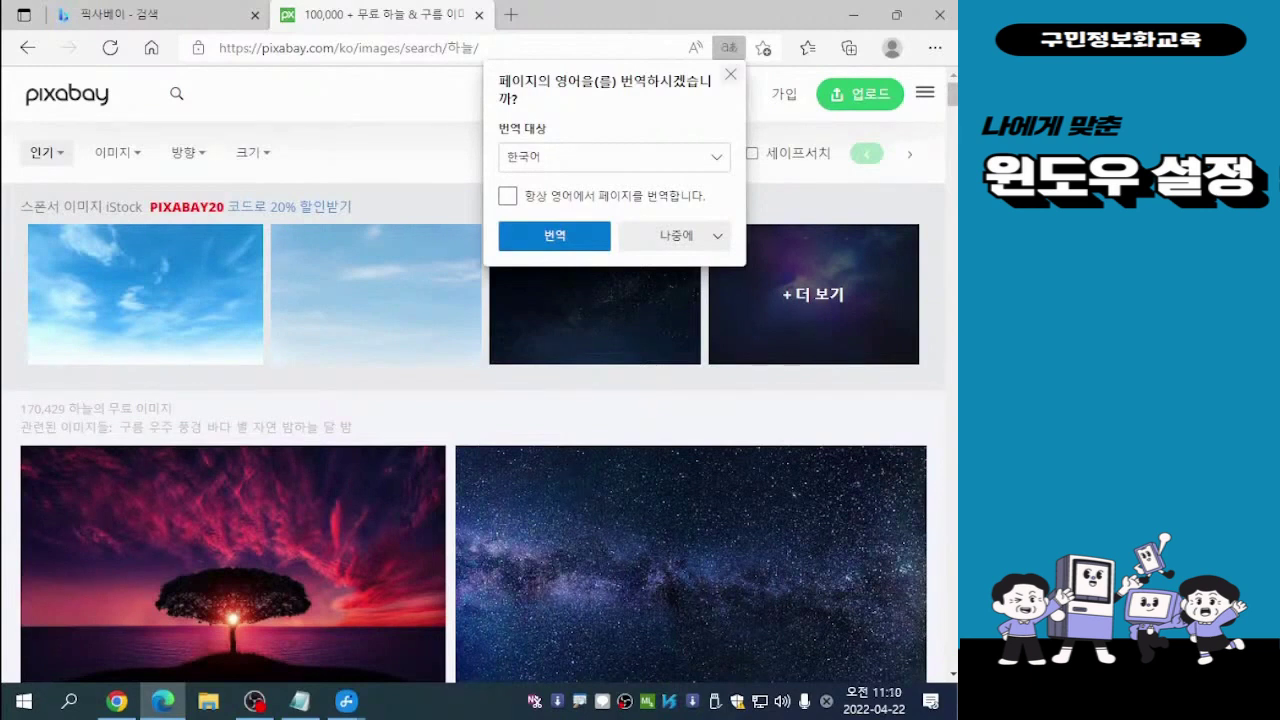
pyautogui.click(731, 74)
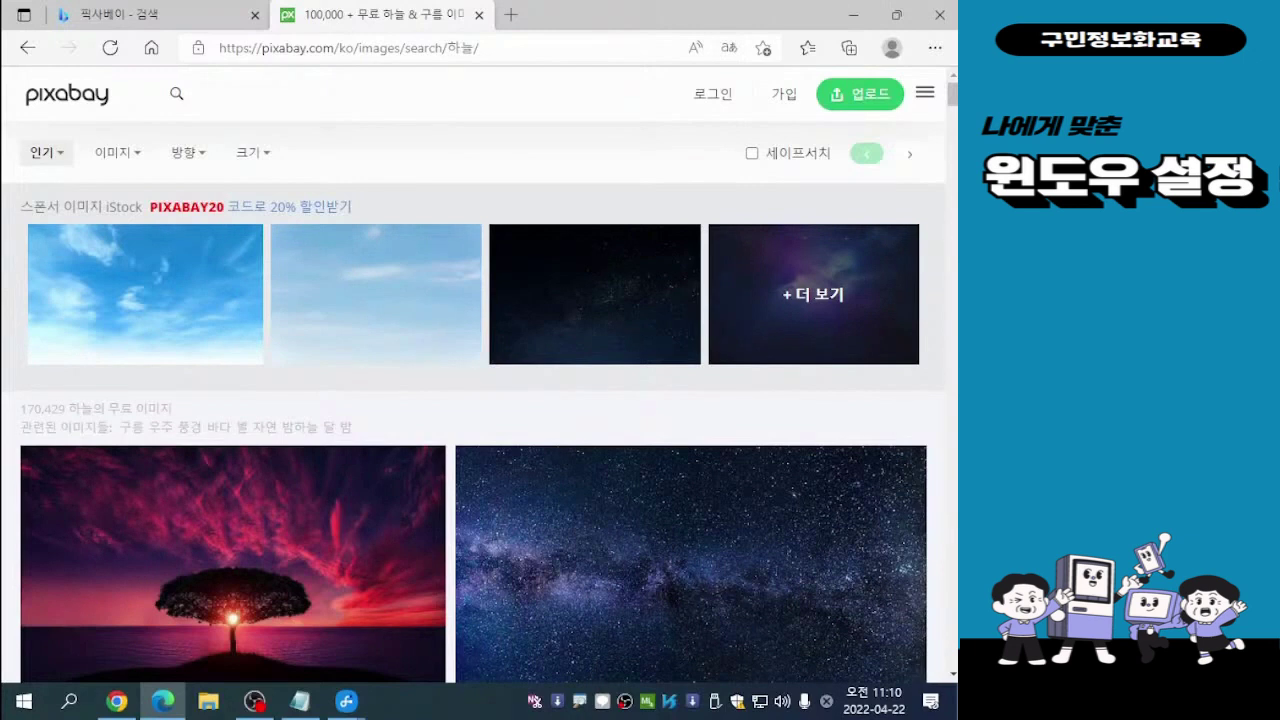
# Browse the 하늘 results and open the photo of birds flying over a sunlit beach.
pyautogui.scroll(-1, 690, 480)
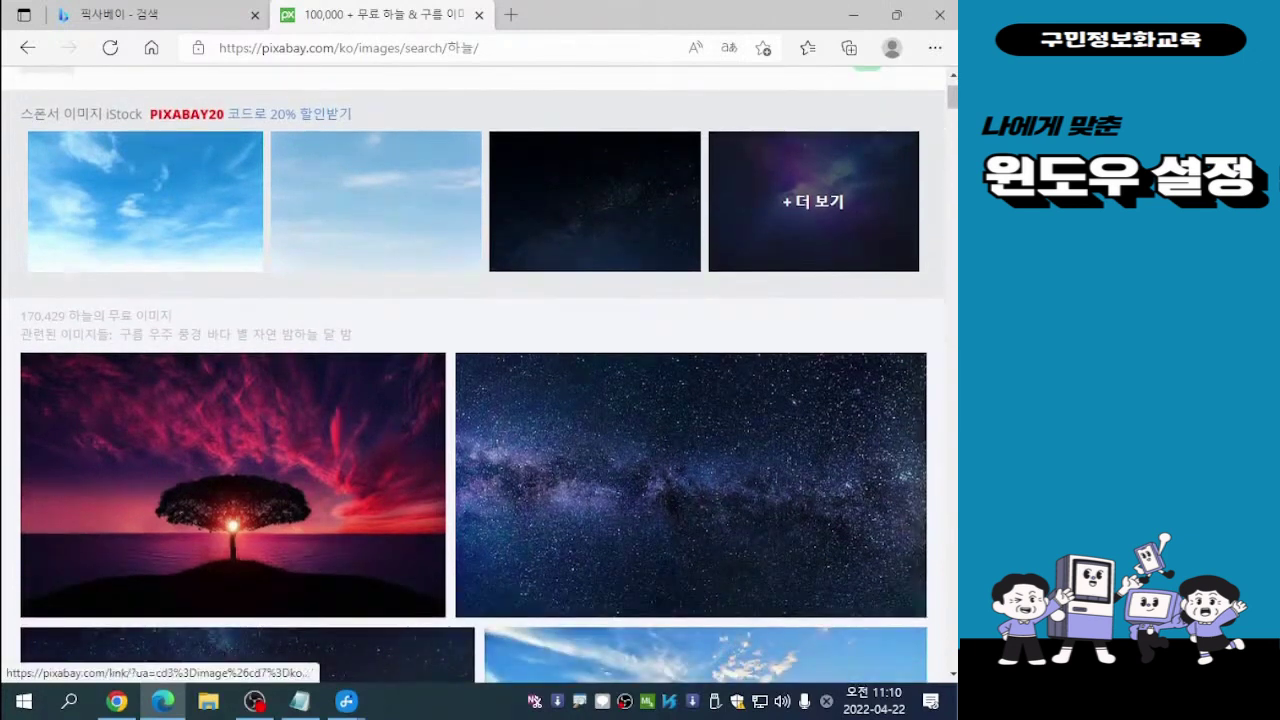
pyautogui.scroll(1, 690, 480)
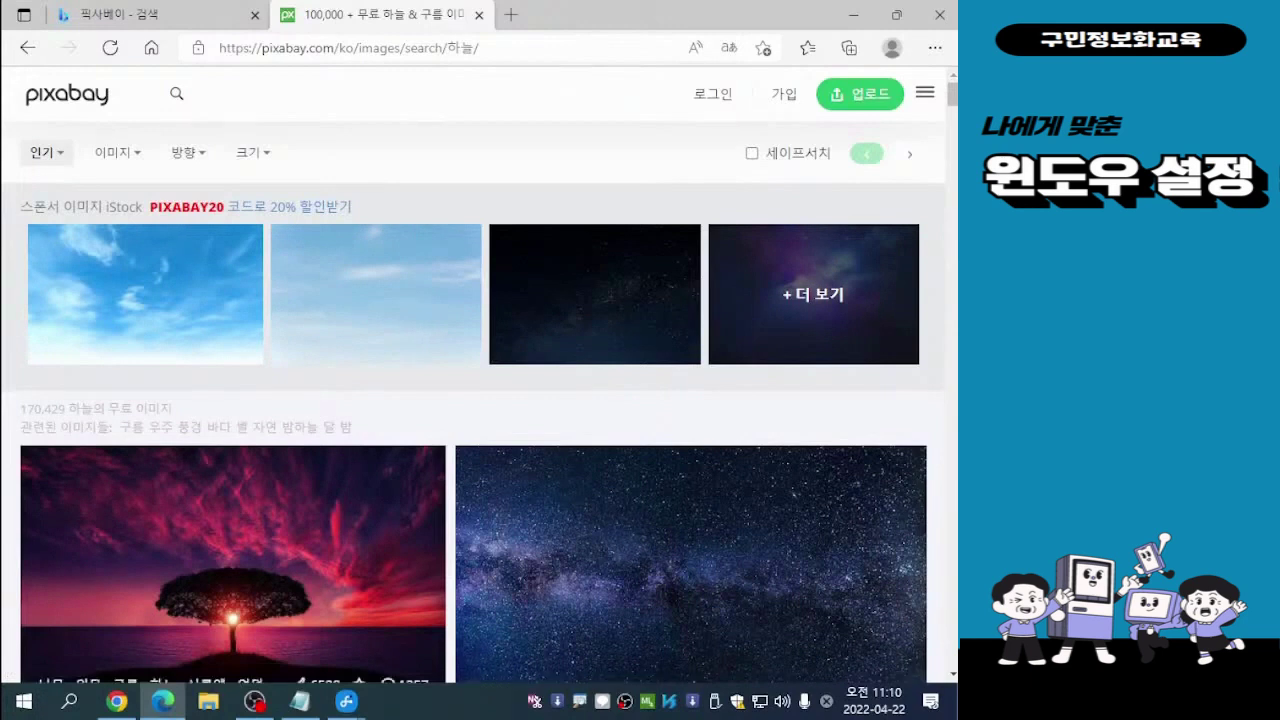
pyautogui.scroll(-5, 705, 400)
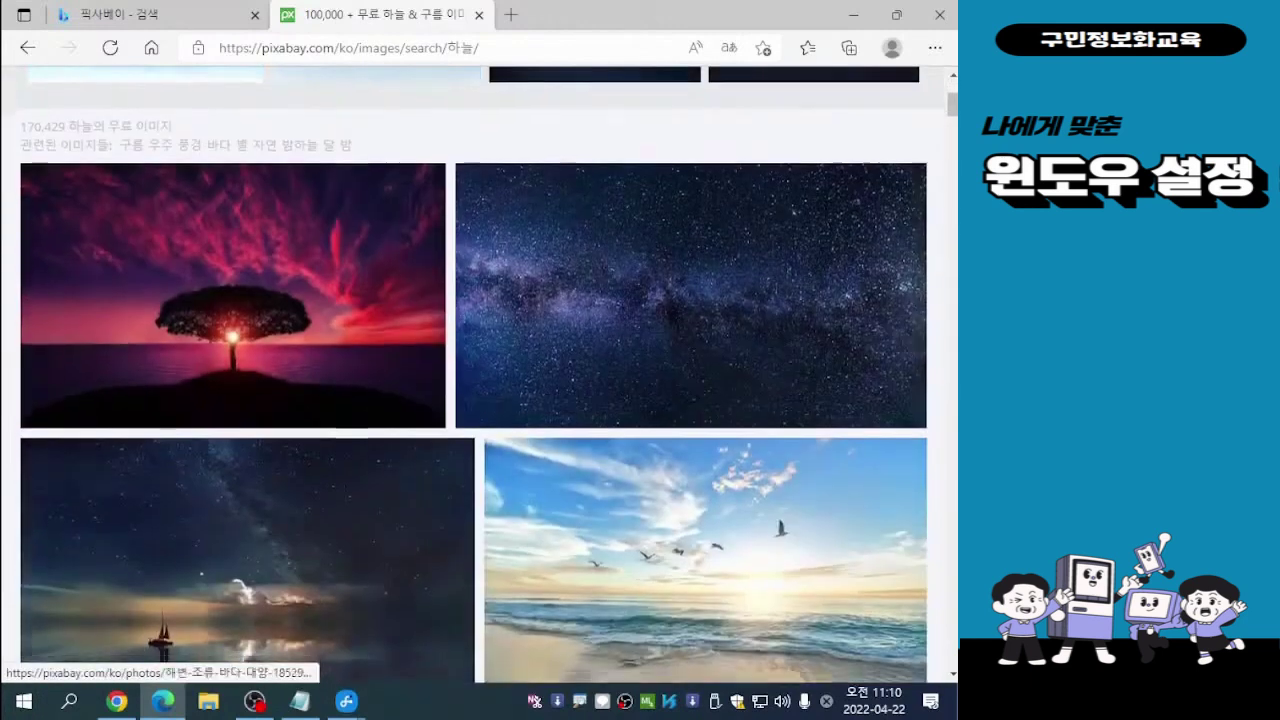
pyautogui.scroll(-3, 705, 420)
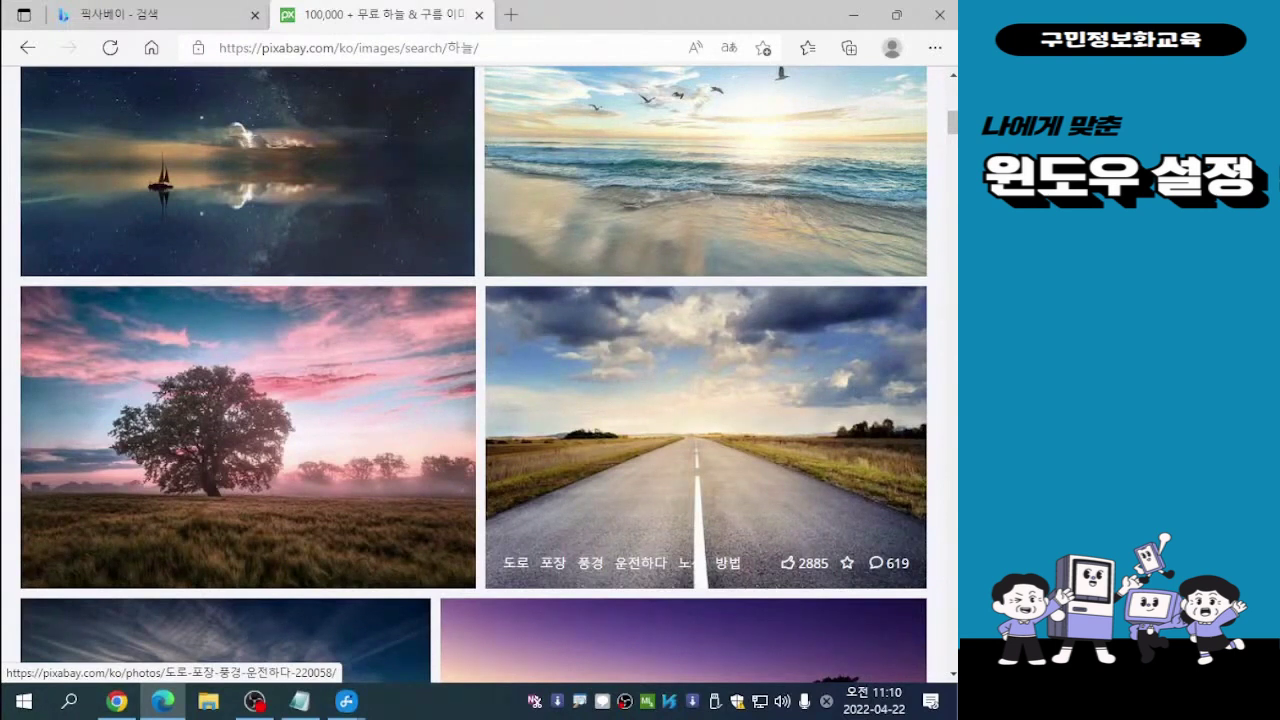
pyautogui.scroll(-4, 474, 375)
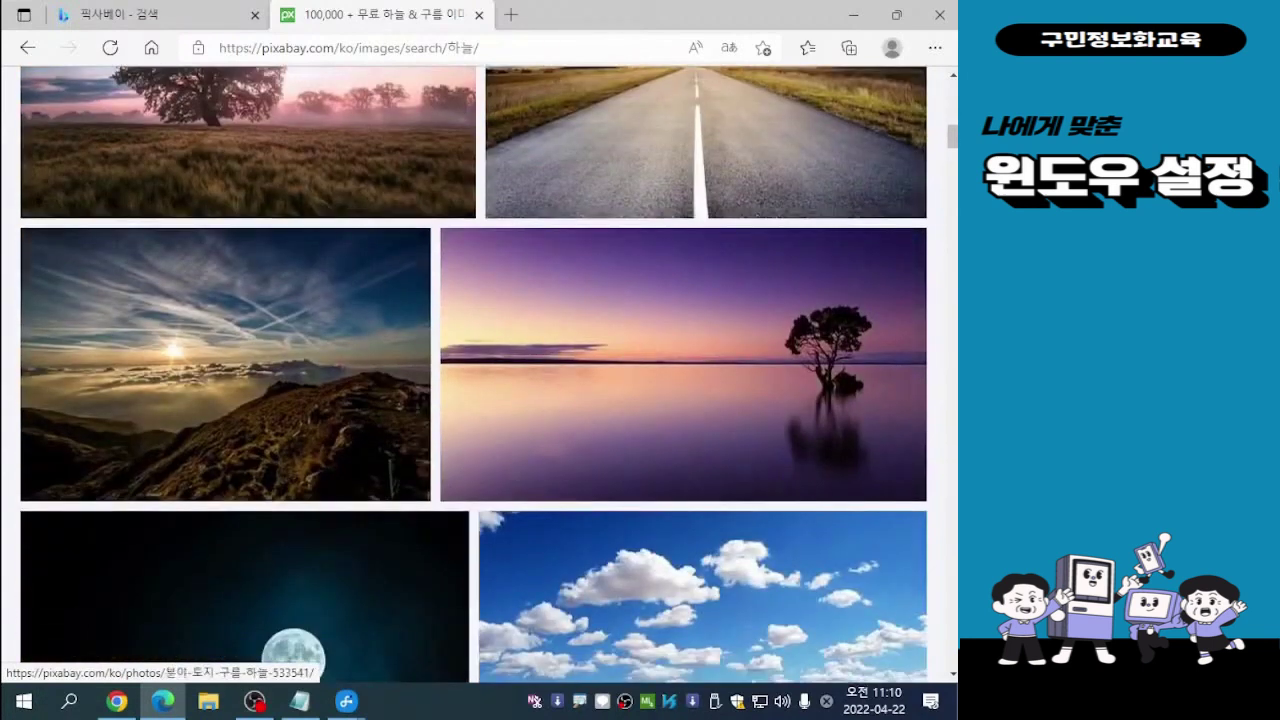
pyautogui.scroll(-2, 700, 640)
pyautogui.scroll(3, 700, 640)
pyautogui.scroll(1, 680, 560)
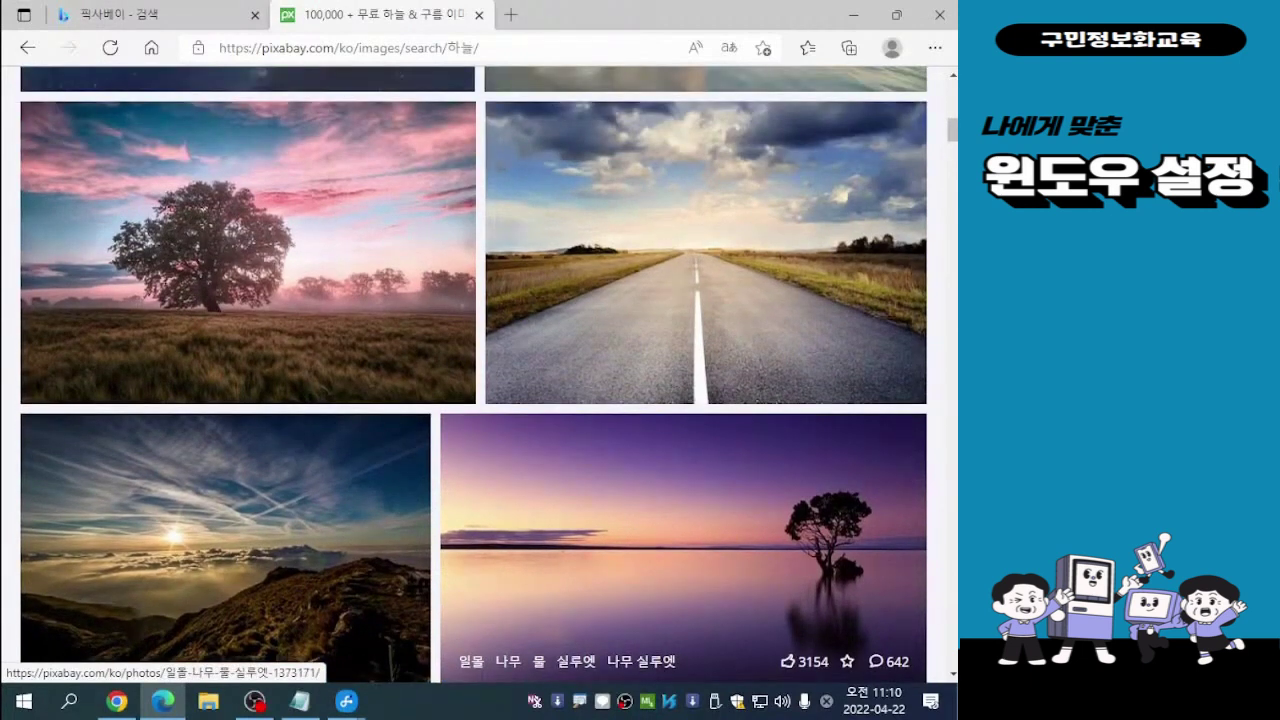
pyautogui.scroll(2, 680, 640)
pyautogui.scroll(1, 680, 640)
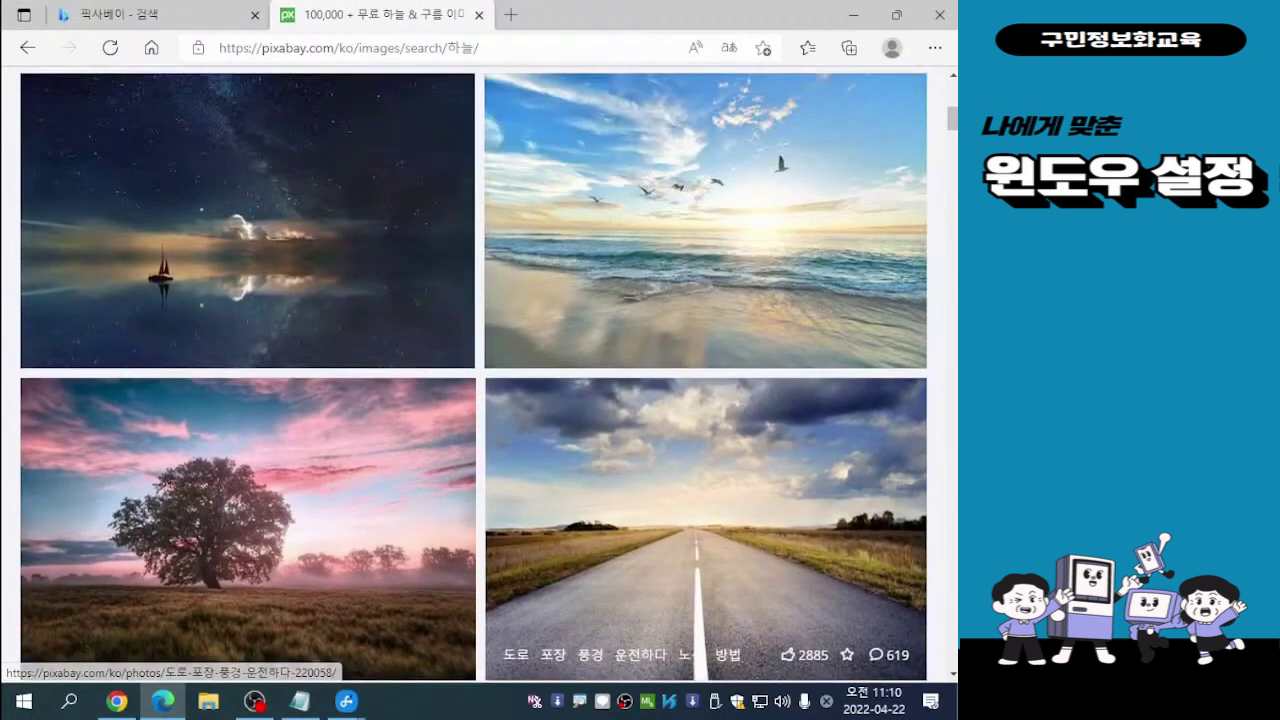
pyautogui.click(705, 250)
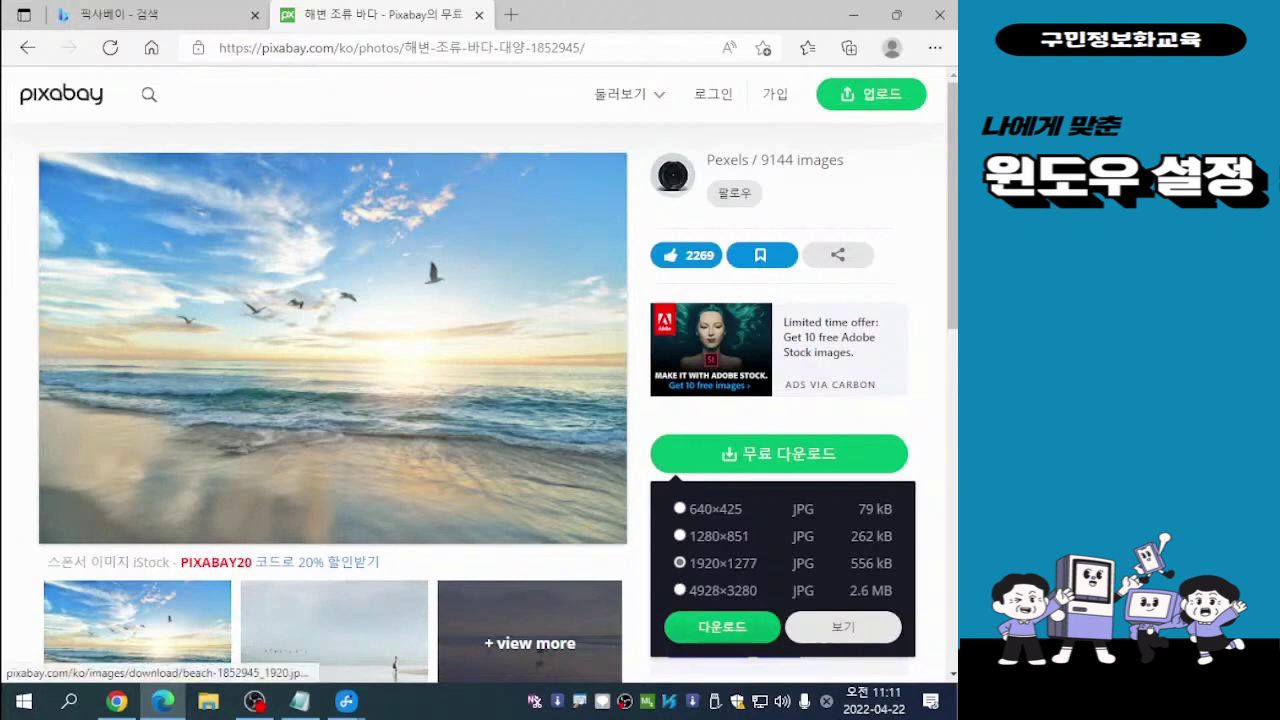
# Download the beach photo for free as a 1920×1277 JPG, completing the 로봇이 아닙니다 check.
pyautogui.click(722, 626)
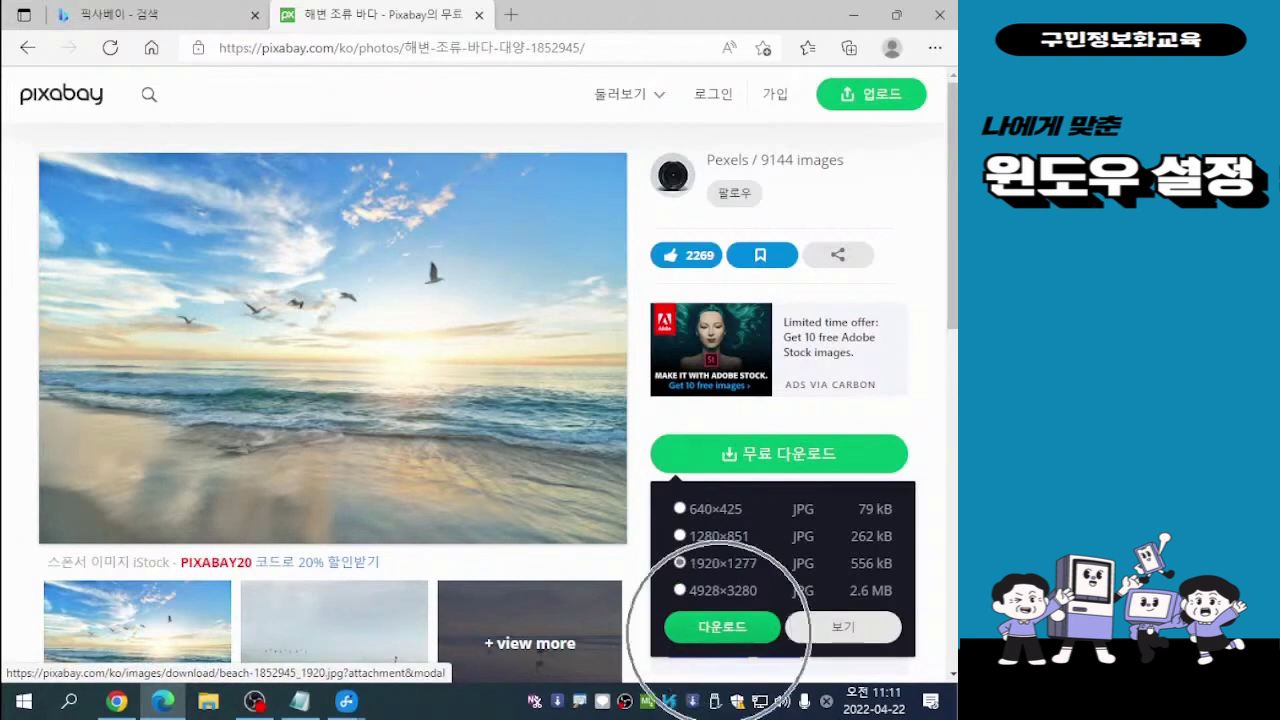
pyautogui.click(722, 626)
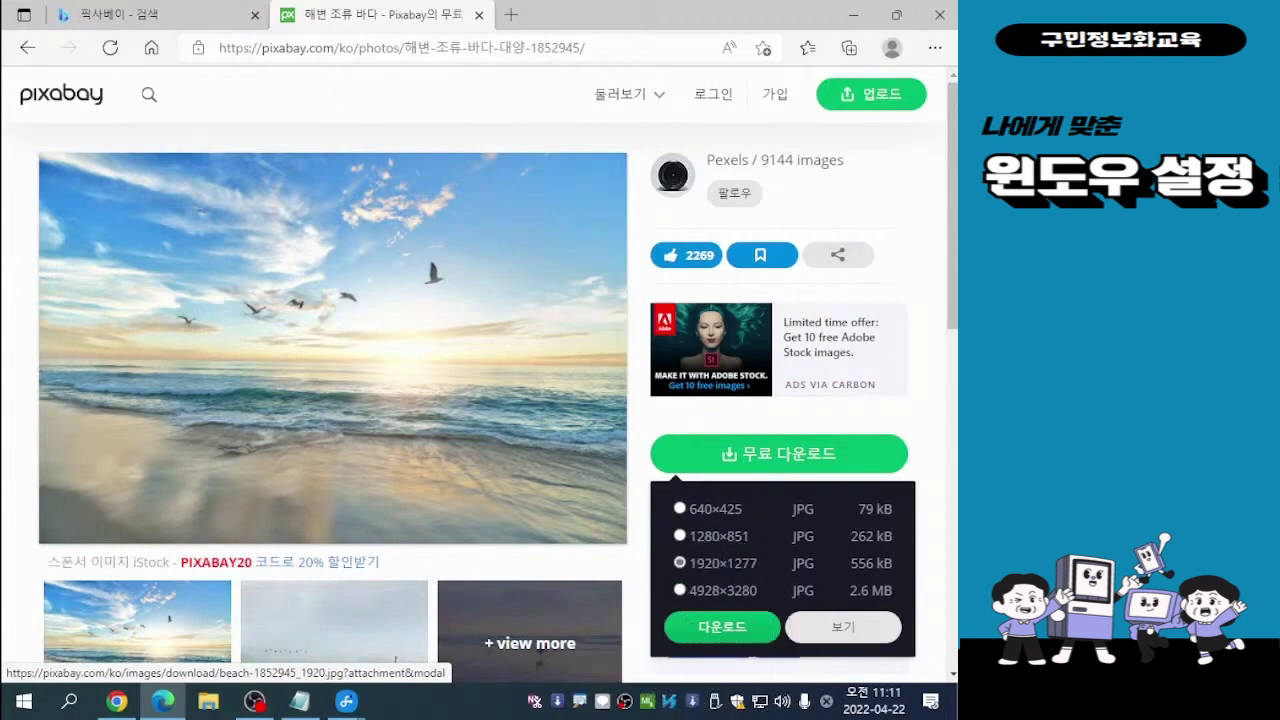
pyautogui.click(722, 626)
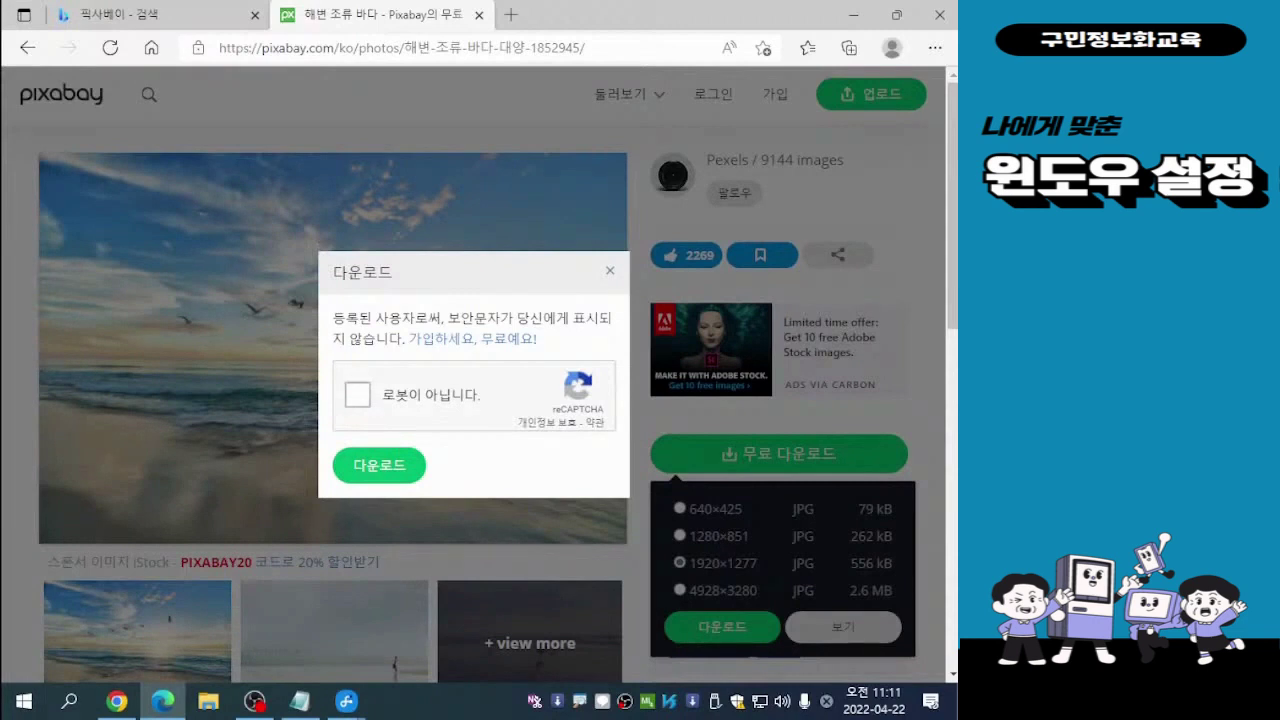
pyautogui.click(357, 395)
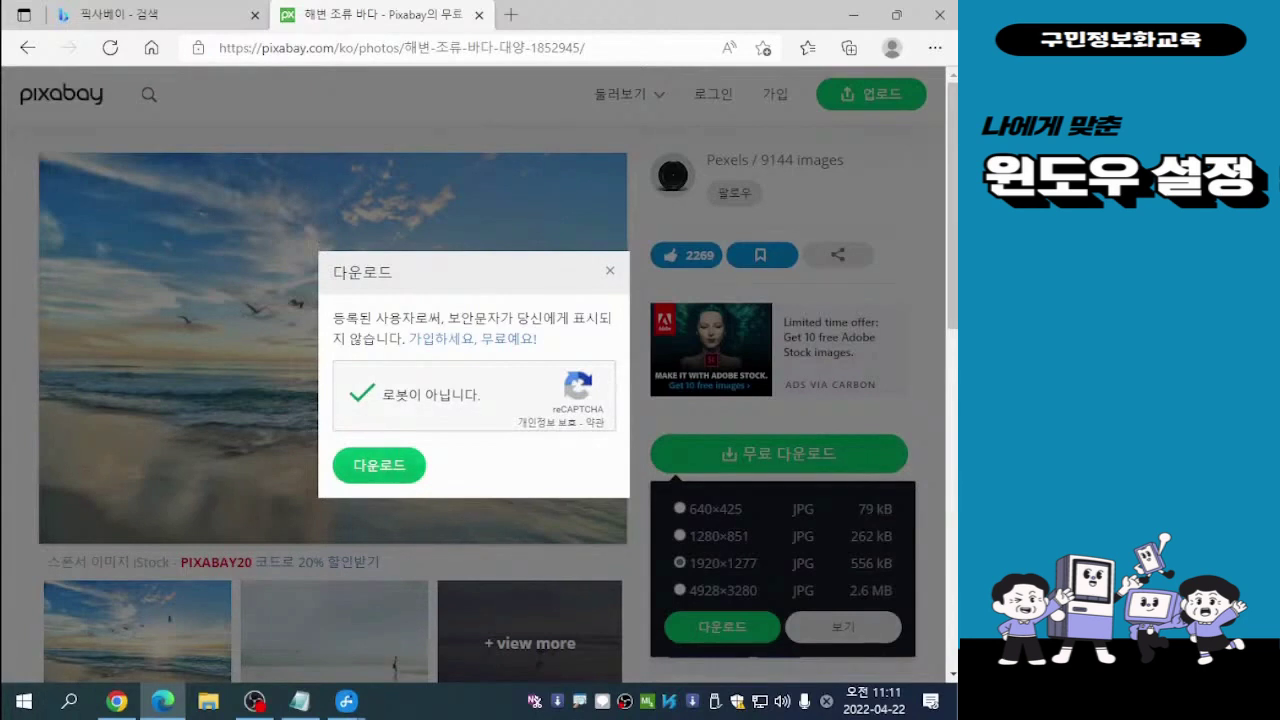
pyautogui.click(379, 465)
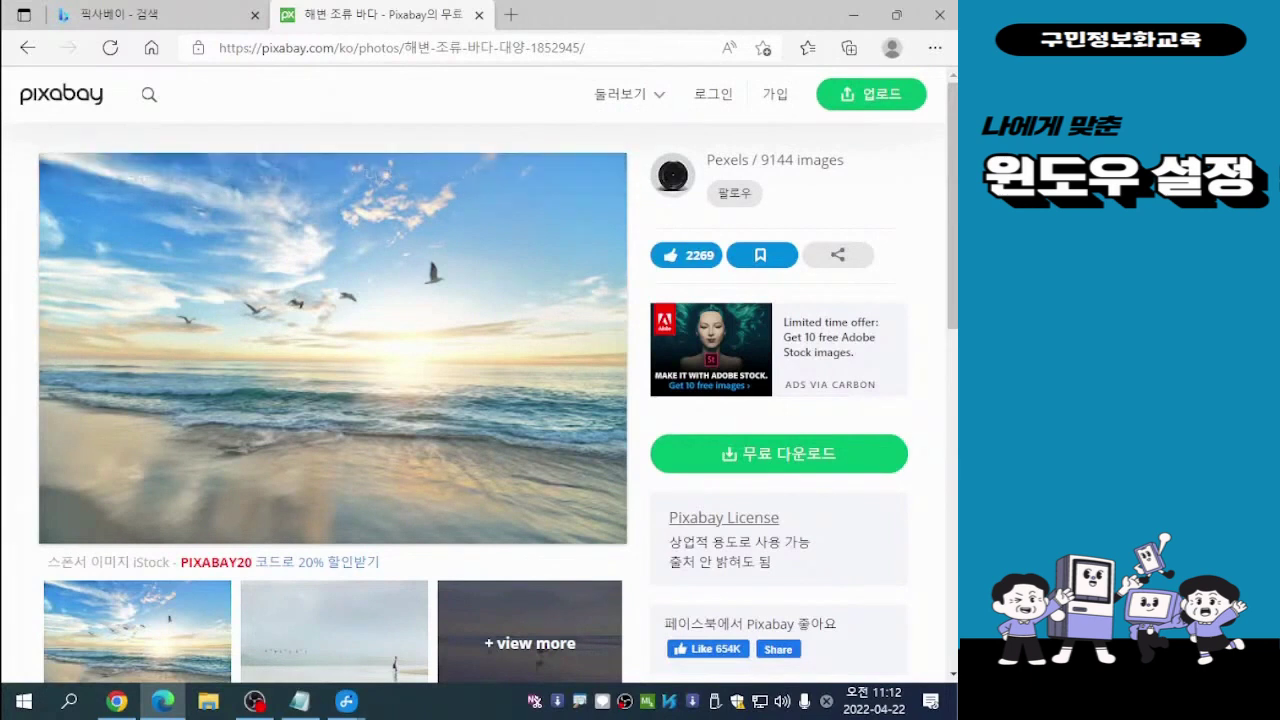
# Return to the 하늘 results, dismissing the translation offer, and open the photo of white clouds over a brown field.
pyautogui.scroll(-3, 332, 350)
pyautogui.scroll(3, 332, 350)
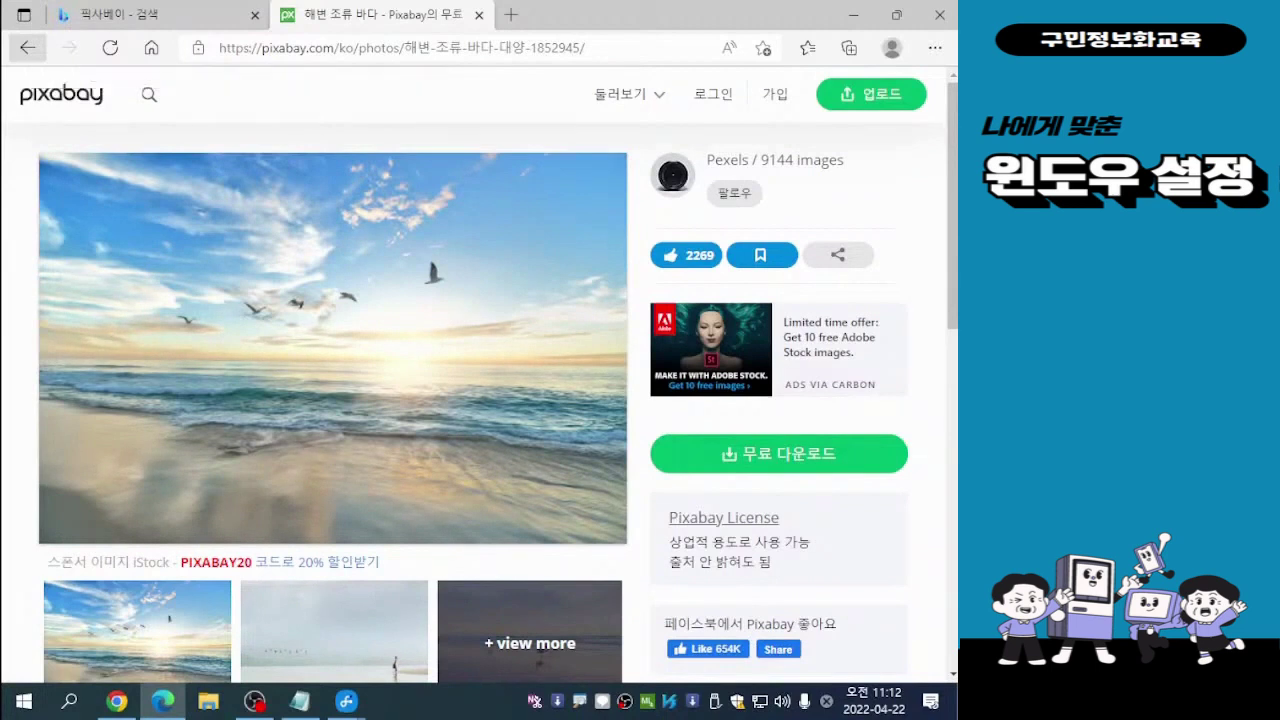
pyautogui.click(27, 47)
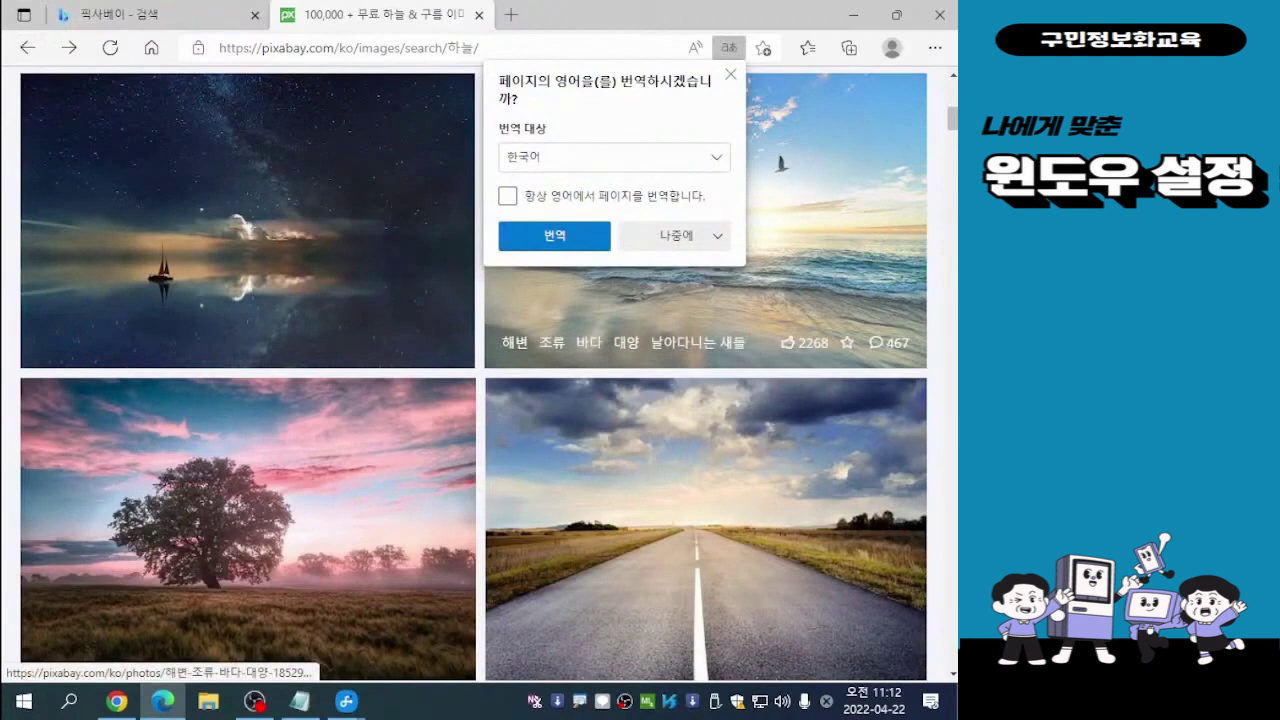
pyautogui.click(730, 74)
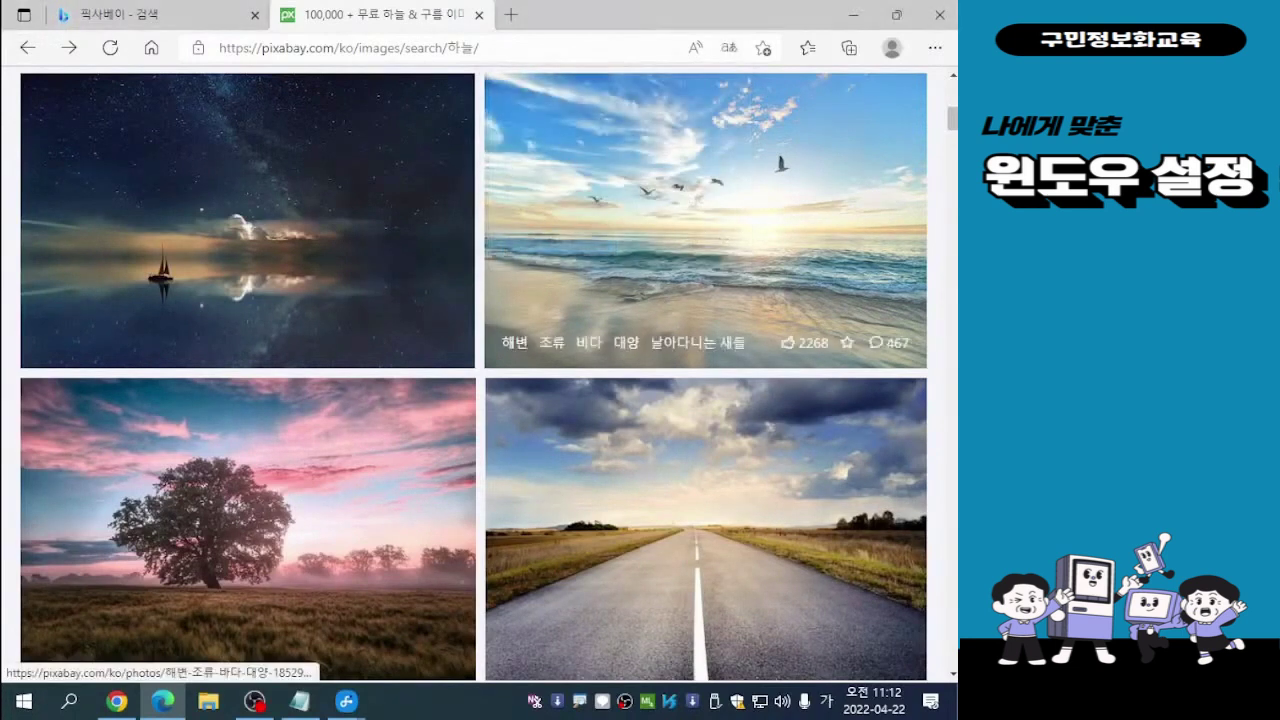
pyautogui.scroll(-6, 700, 450)
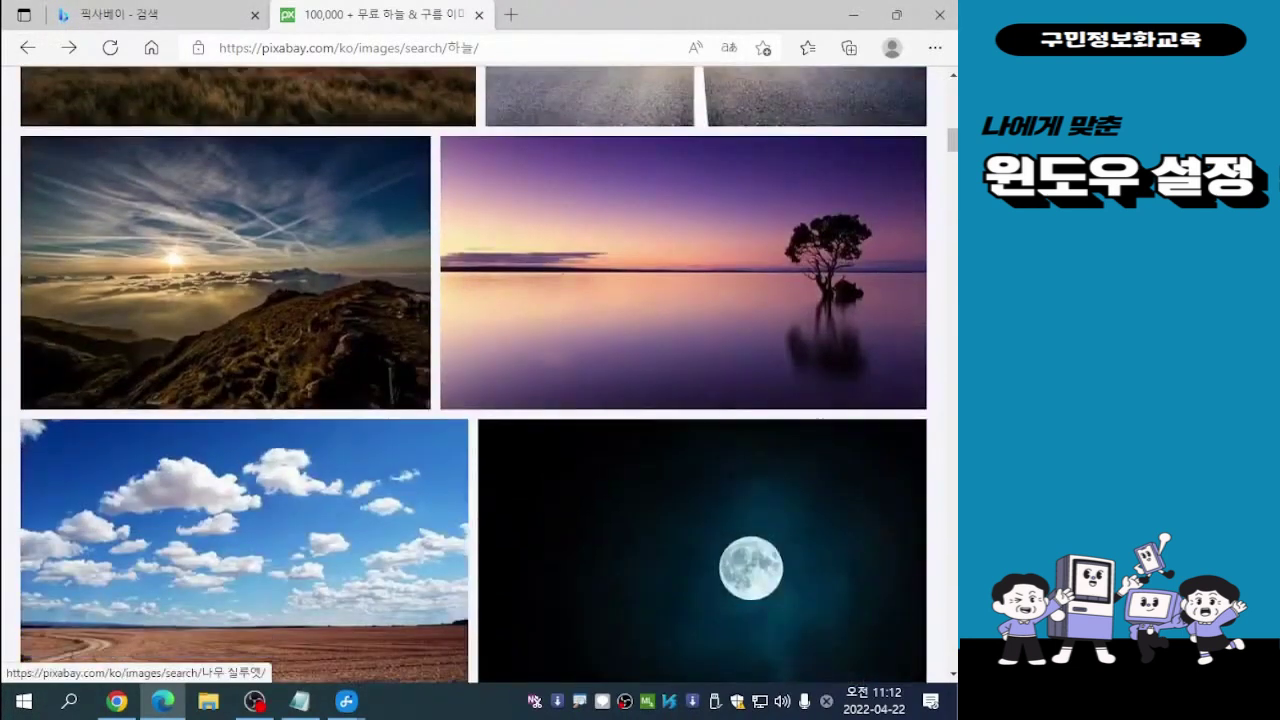
pyautogui.scroll(-2, 700, 450)
pyautogui.scroll(3, 700, 450)
pyautogui.scroll(-4, 700, 450)
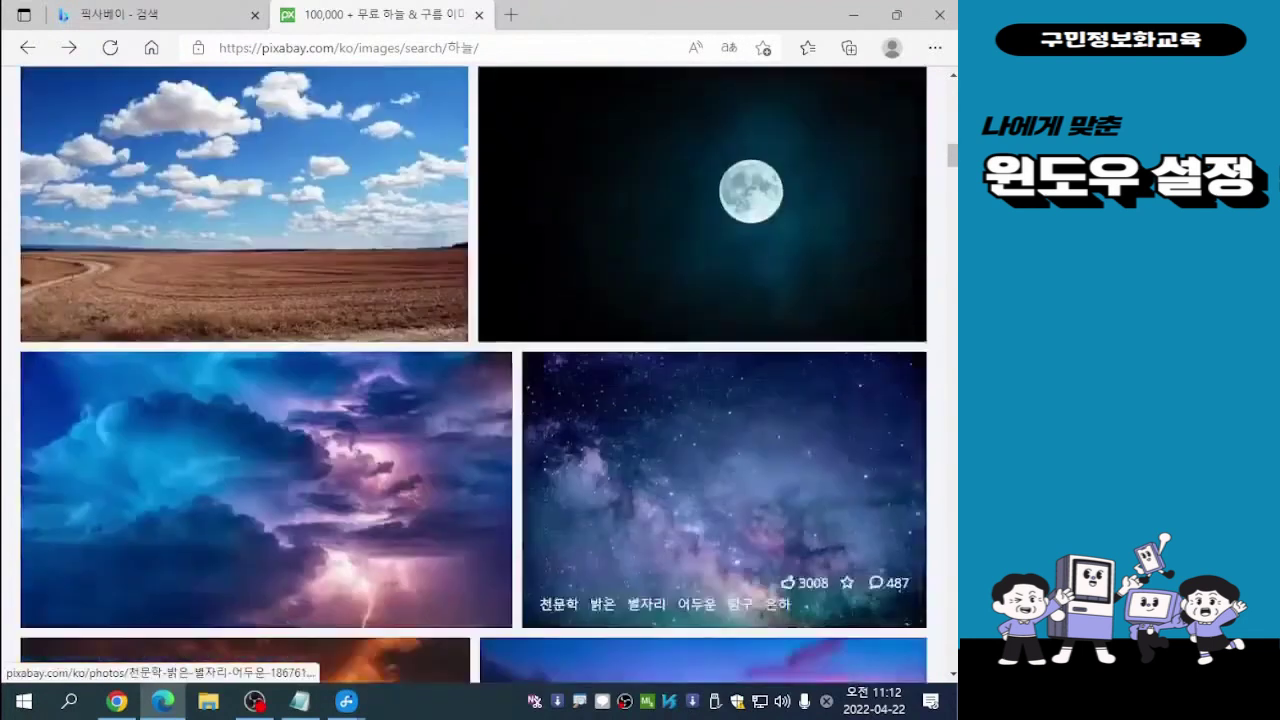
pyautogui.scroll(2, 650, 460)
pyautogui.click(280, 310)
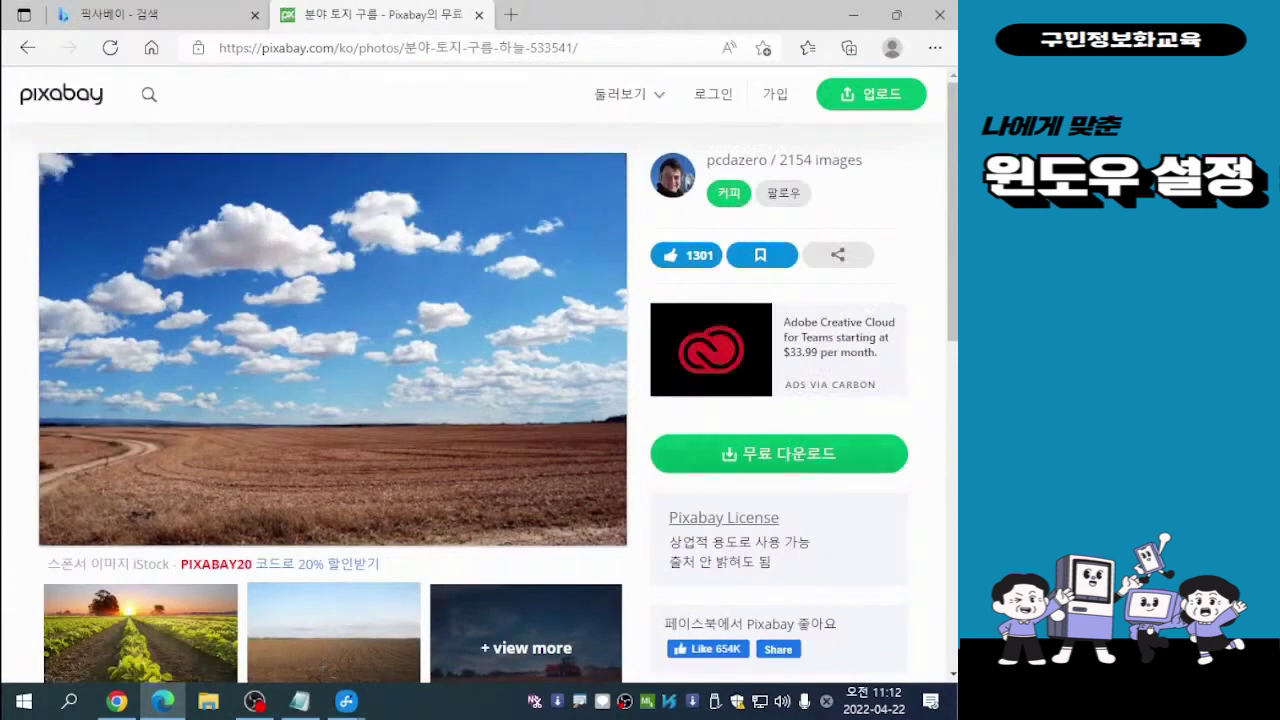
# Download the field photo for free as a 1920×1285 JPG, completing the 로봇이 아닙니다 check.
pyautogui.click(779, 454)
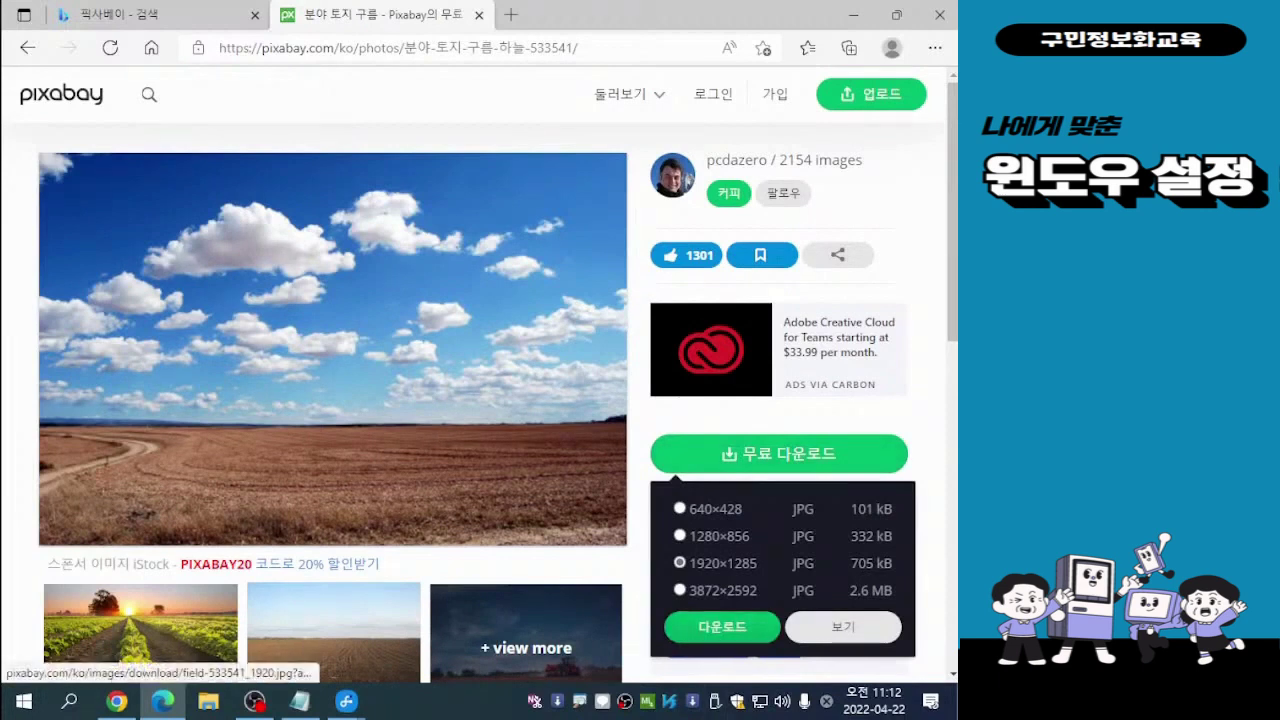
pyautogui.click(722, 627)
pyautogui.click(357, 394)
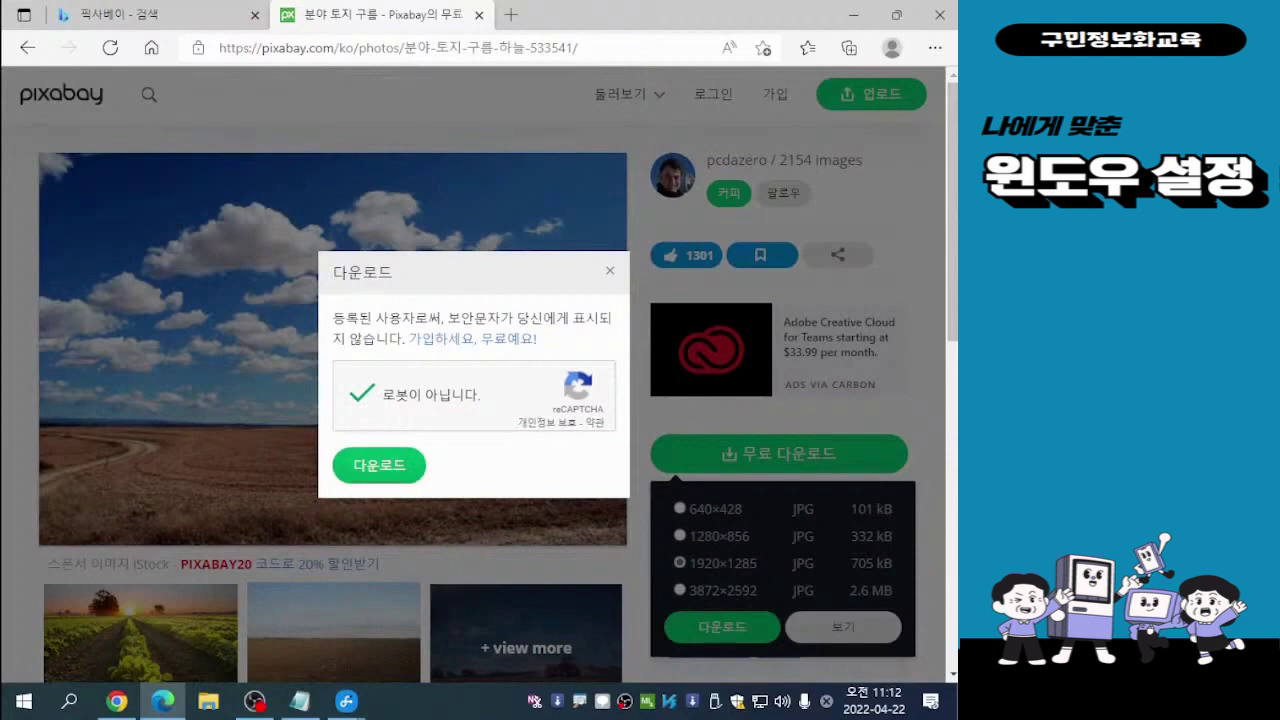
pyautogui.click(379, 465)
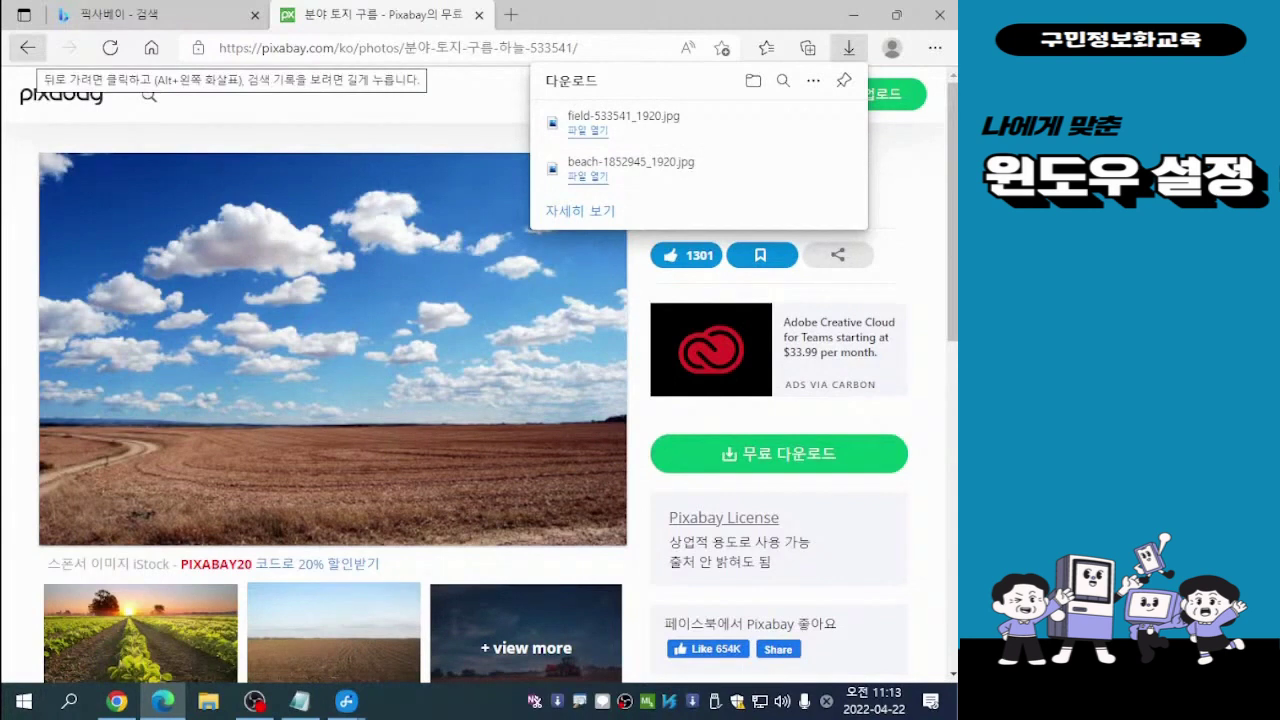
# Go back to the 하늘 search results and postpone the page translation with 나중에.
pyautogui.click(28, 47)
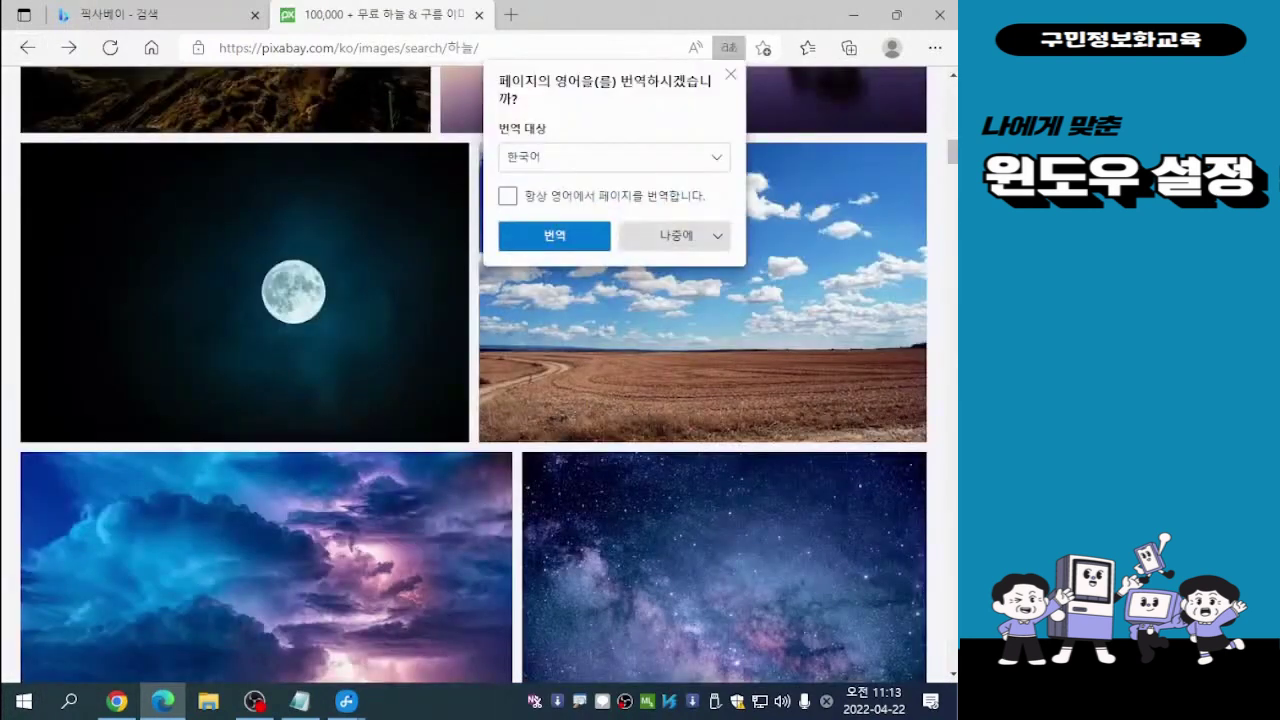
pyautogui.click(717, 235)
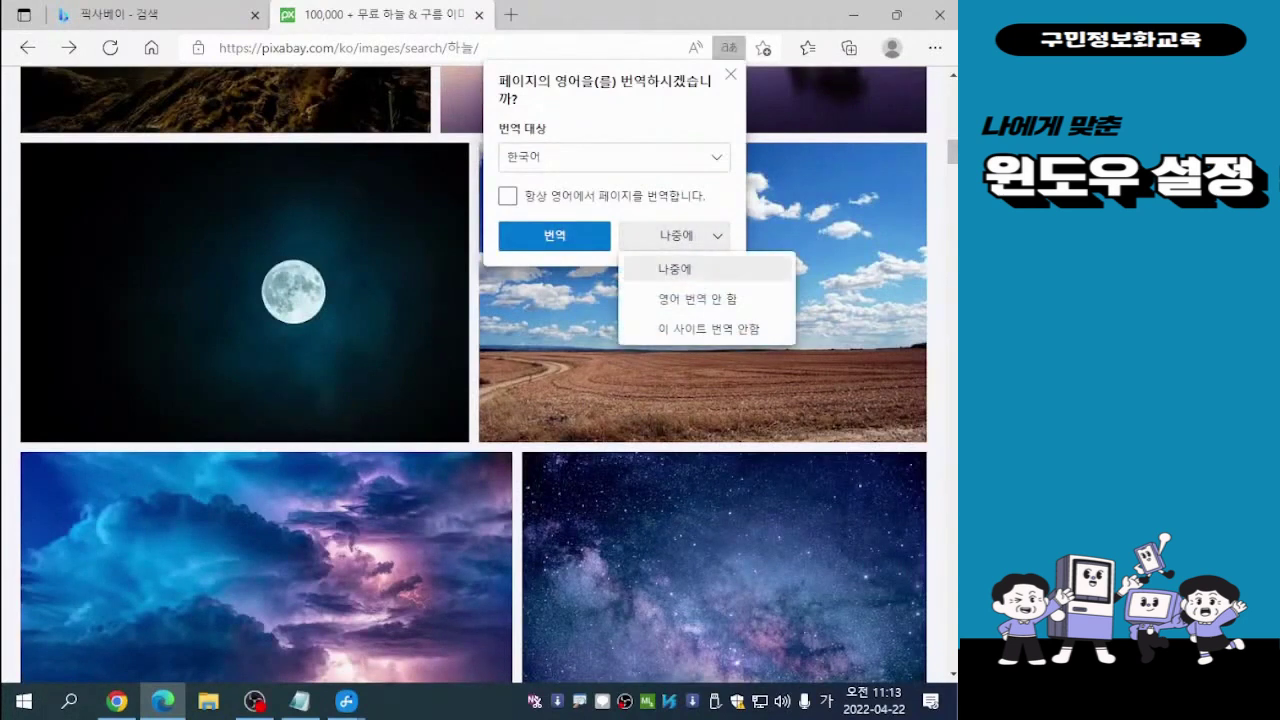
pyautogui.click(674, 268)
# Return to the Pixabay home page and open the list of media types for the search.
pyautogui.scroll(5, 680, 300)
pyautogui.scroll(15, 474, 375)
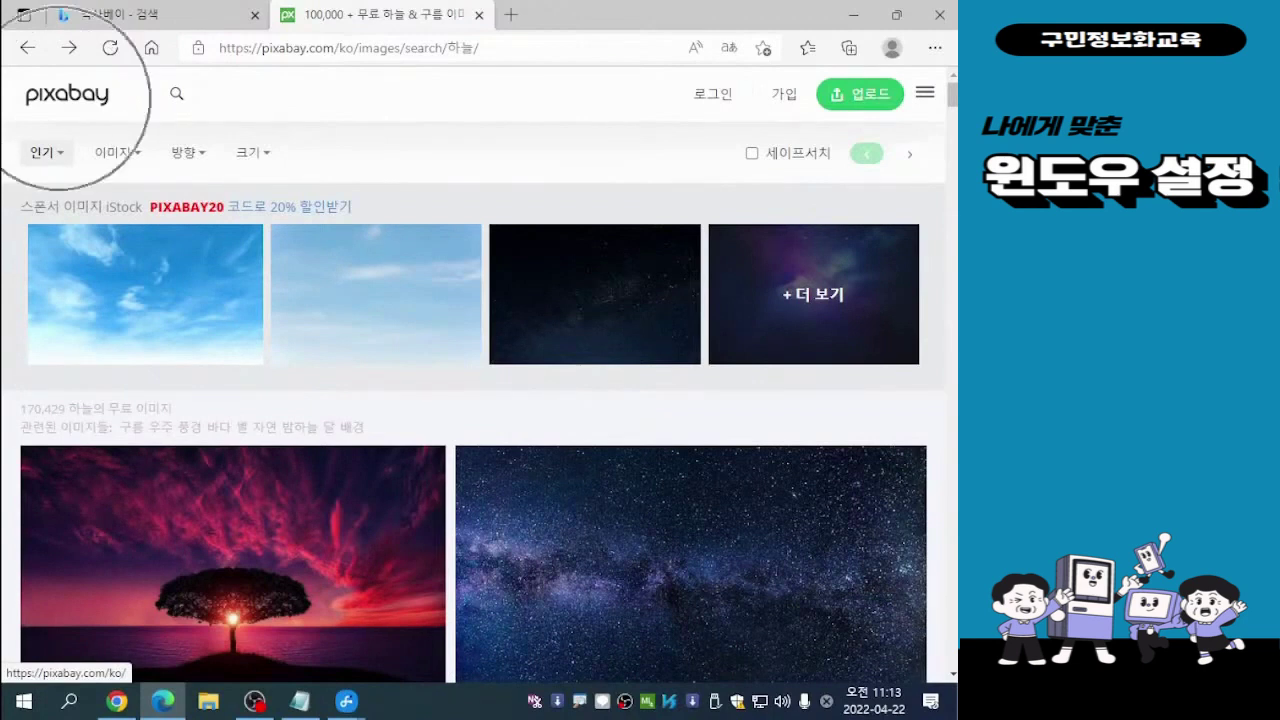
pyautogui.click(60, 95)
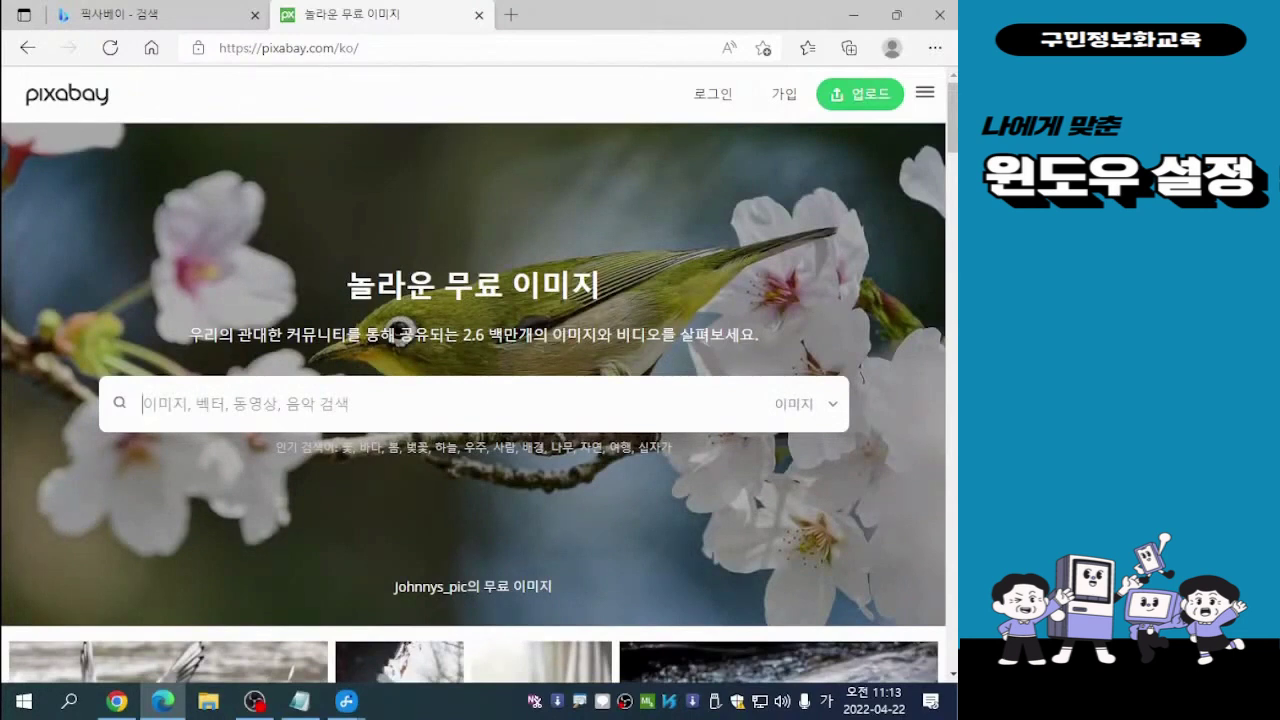
pyautogui.click(795, 405)
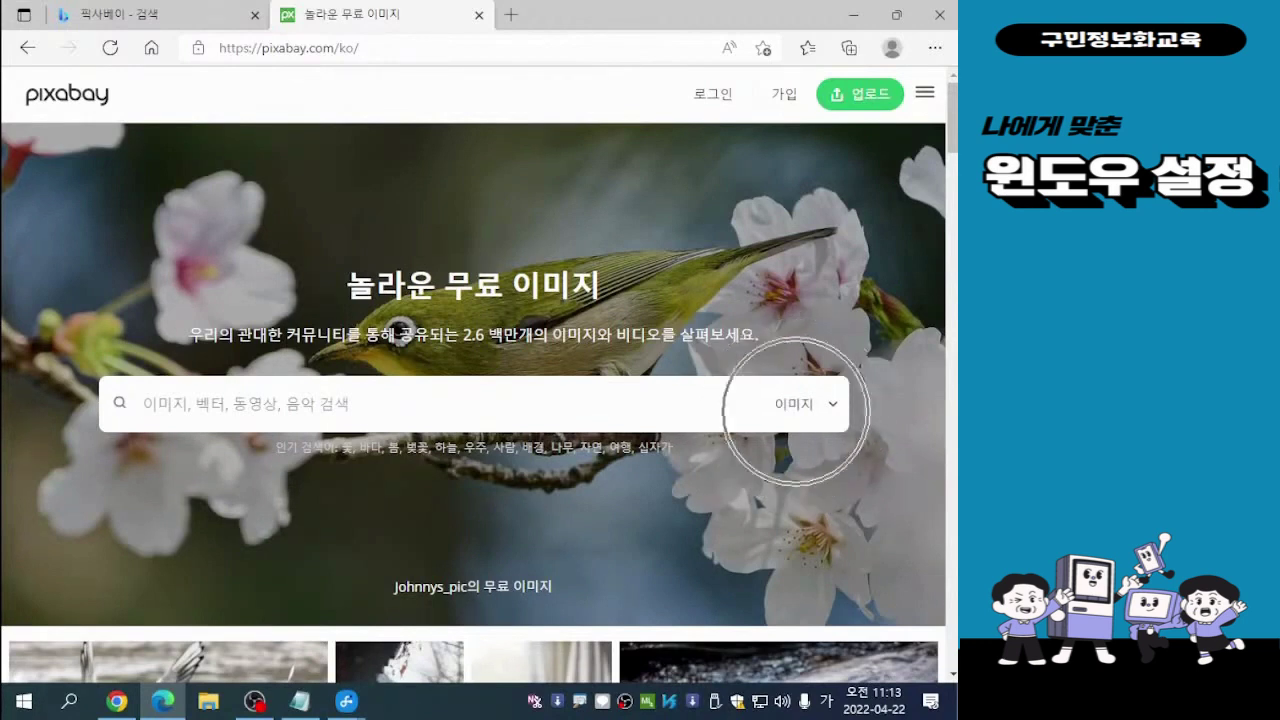
pyautogui.click(796, 410)
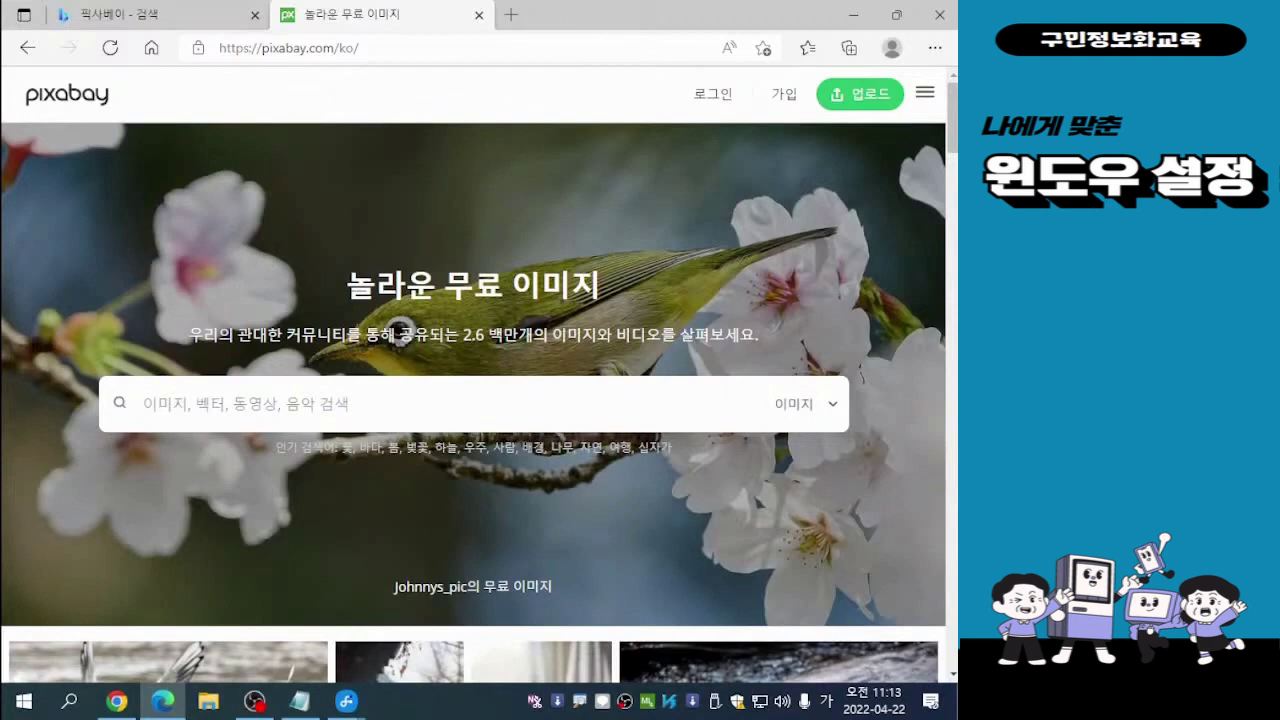
pyautogui.click(832, 404)
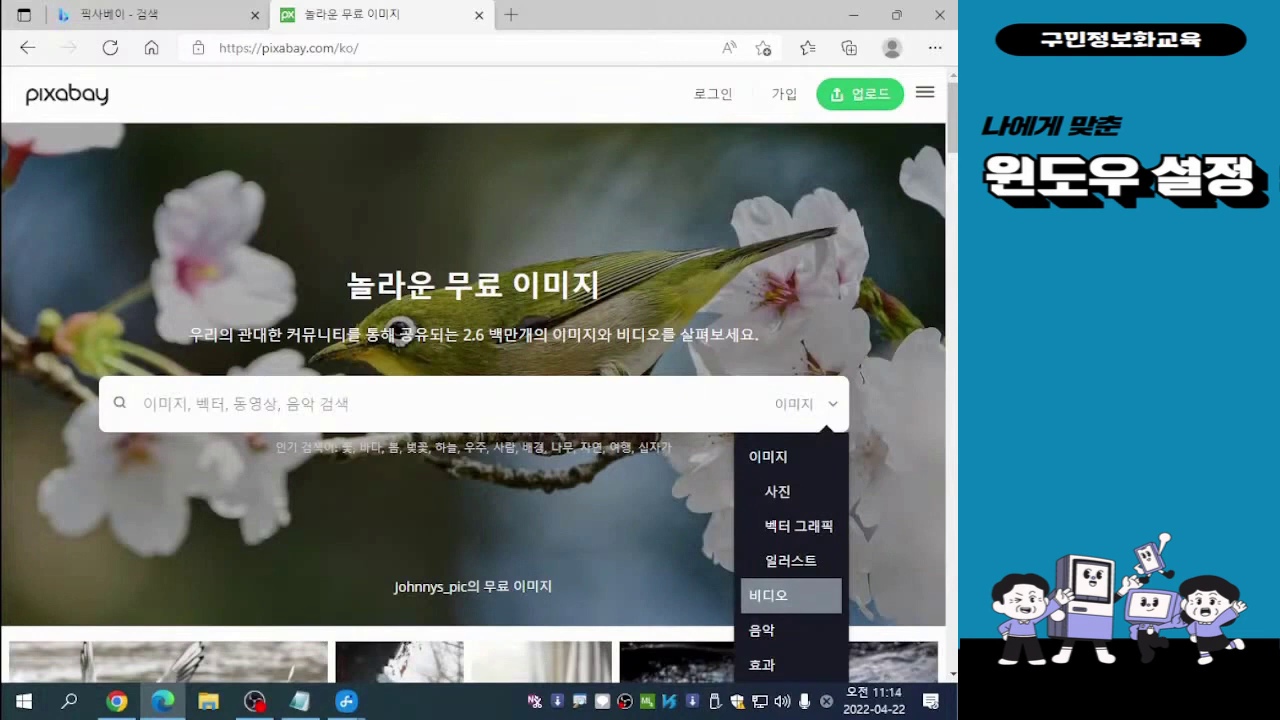
# Set the search's media type to 비디오 and search for 하늘.
pyautogui.click(769, 595)
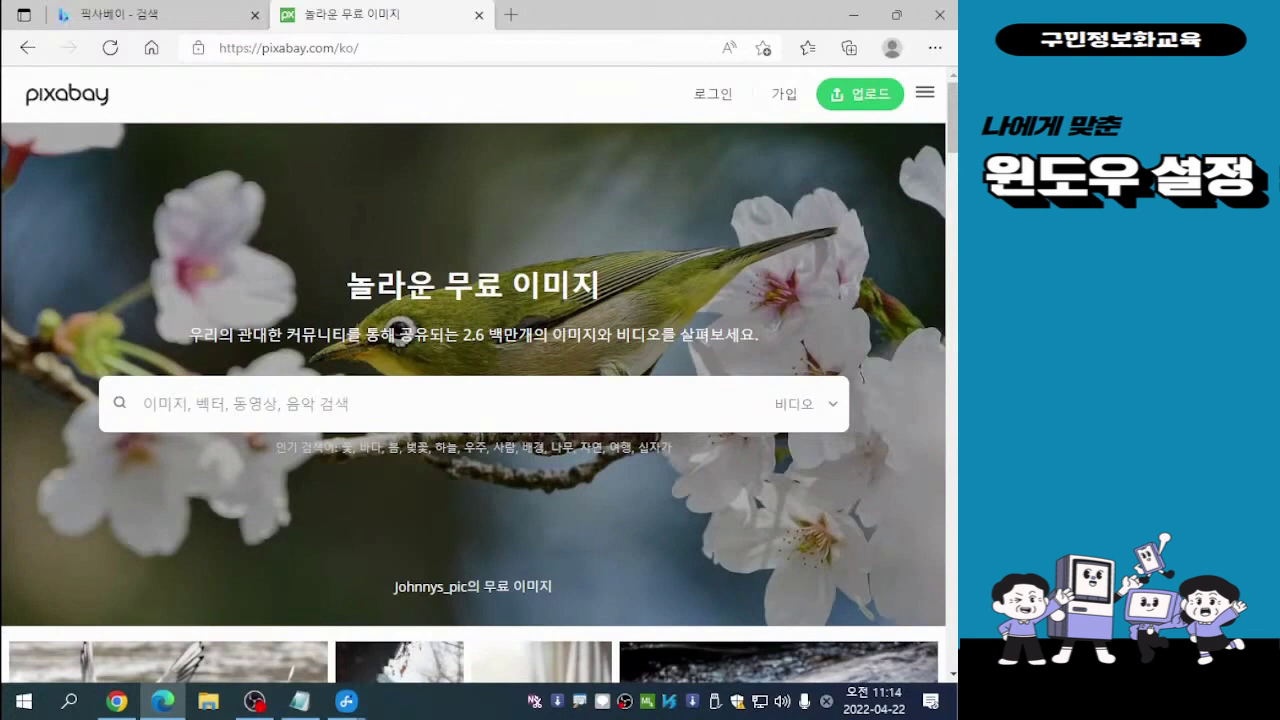
pyautogui.scroll(-3, 540, 560)
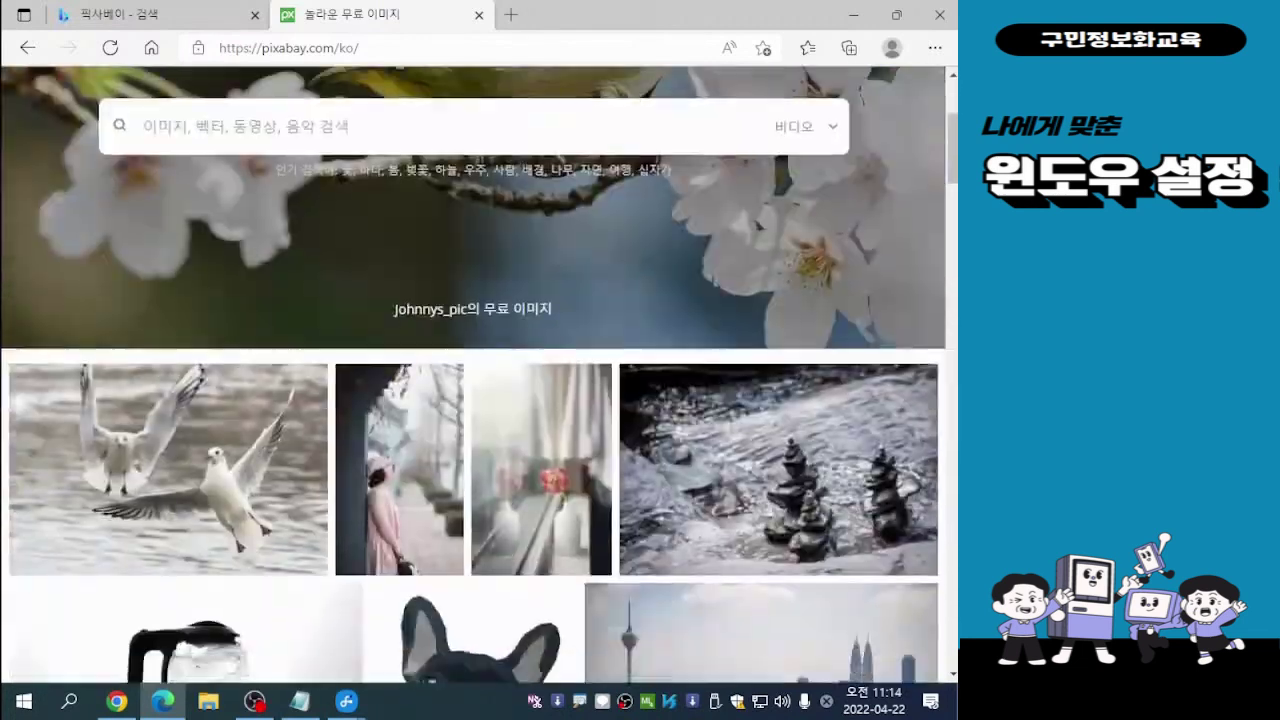
pyautogui.scroll(-3, 540, 560)
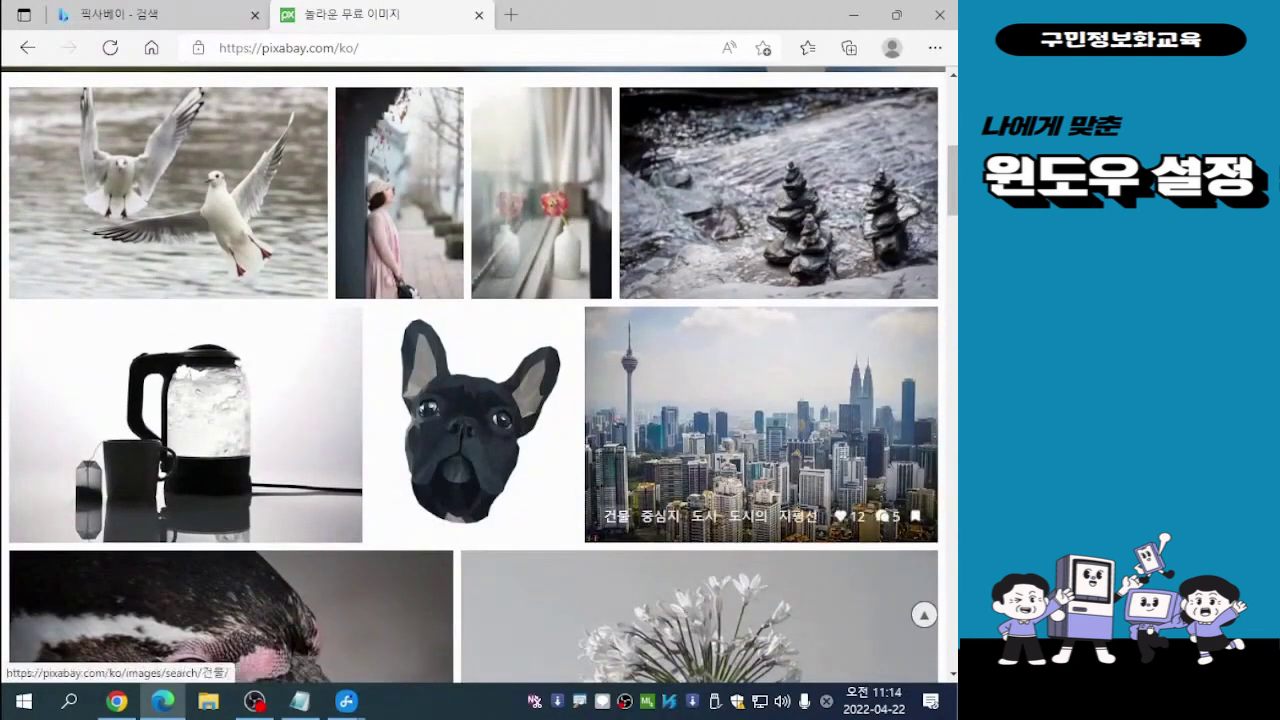
pyautogui.scroll(6, 650, 480)
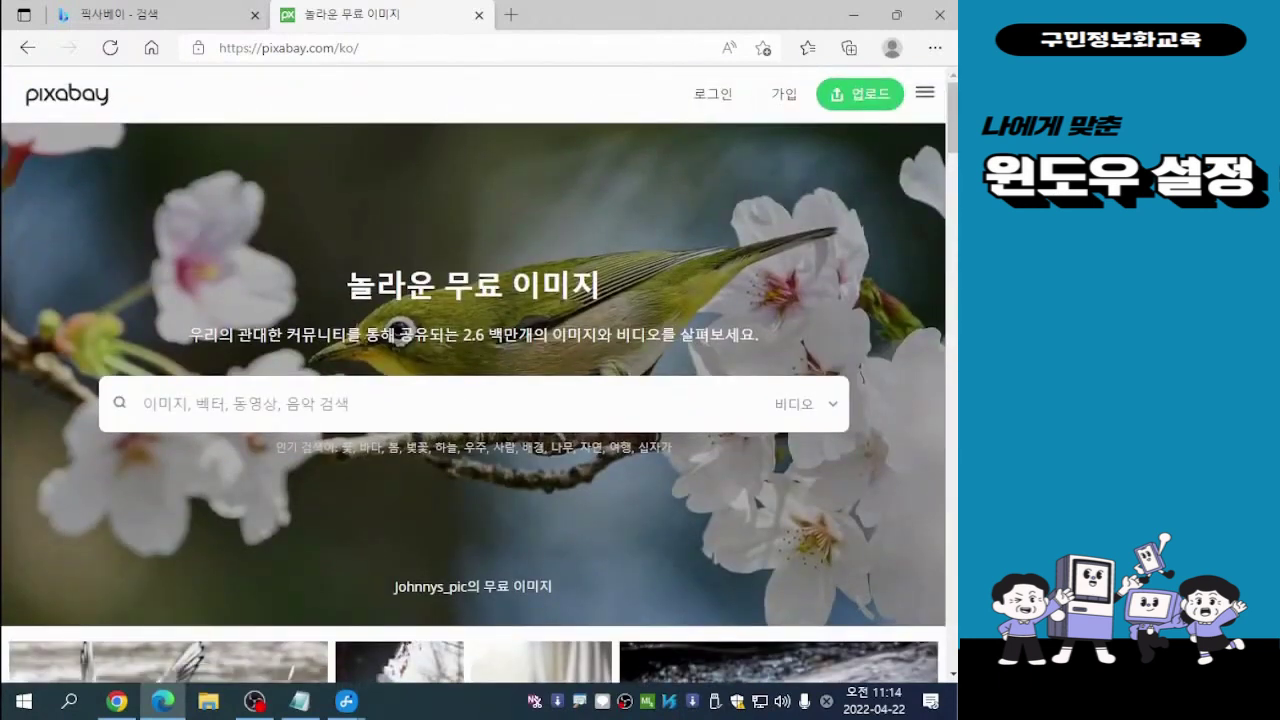
pyautogui.click(246, 404)
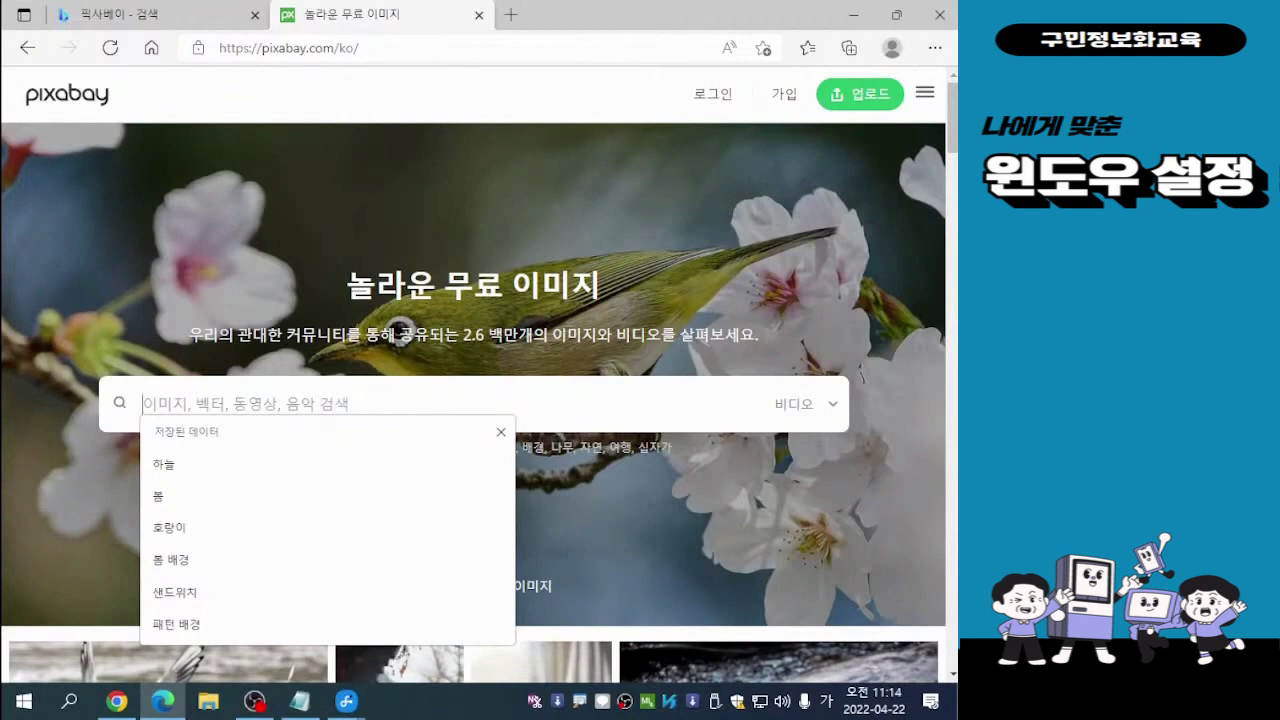
pyautogui.write('하늘')
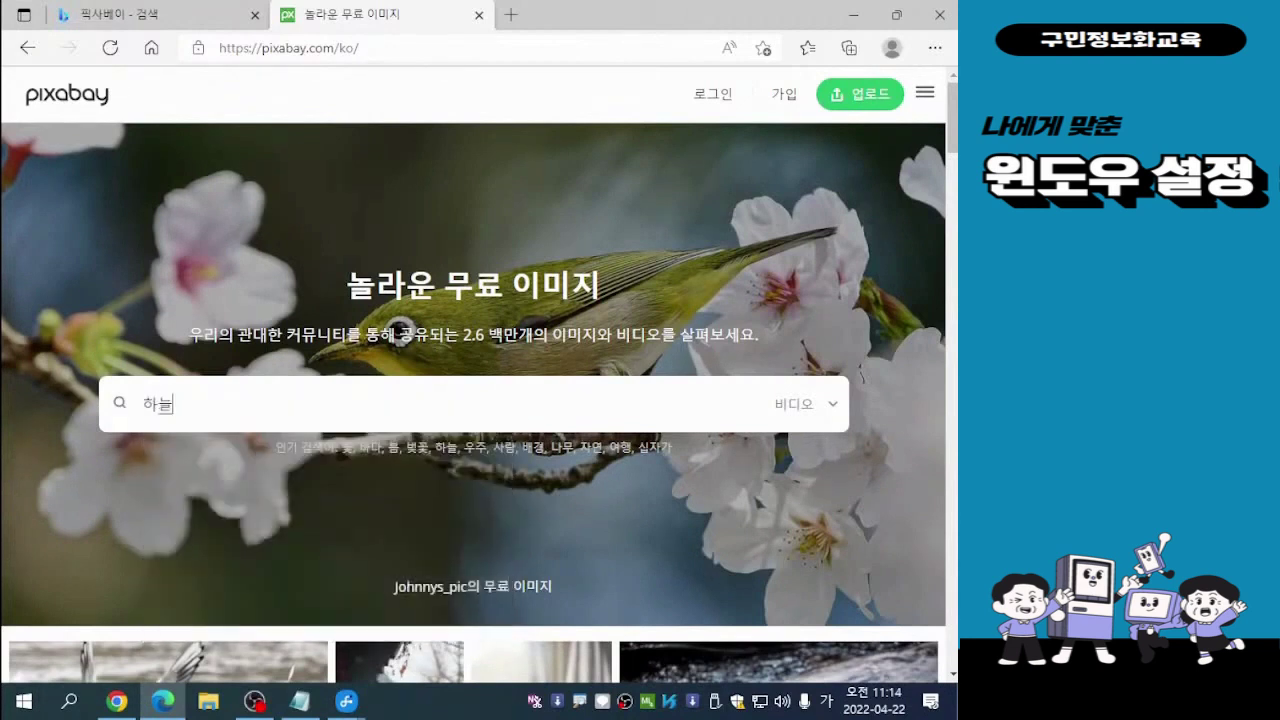
pyautogui.press('Return')
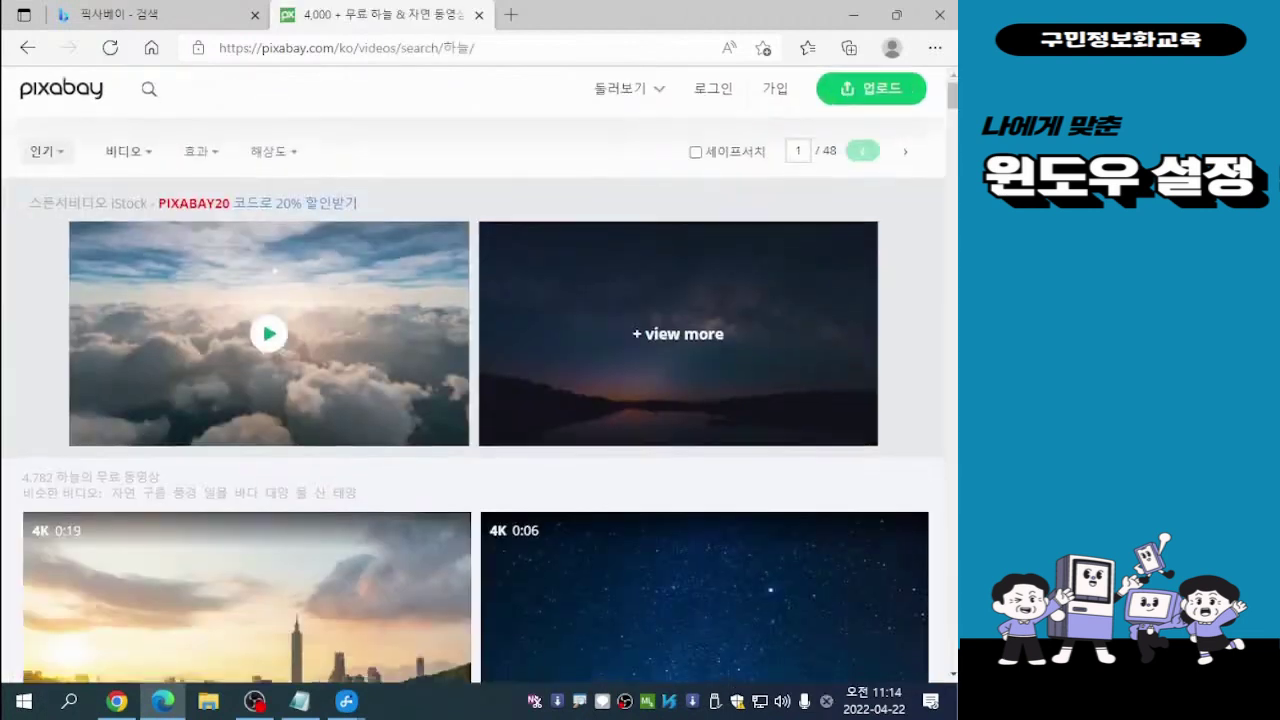
# Open the 6-second starry night sky video and download it for free as a 1920×1080 MP4.
pyautogui.scroll(-3, 247, 400)
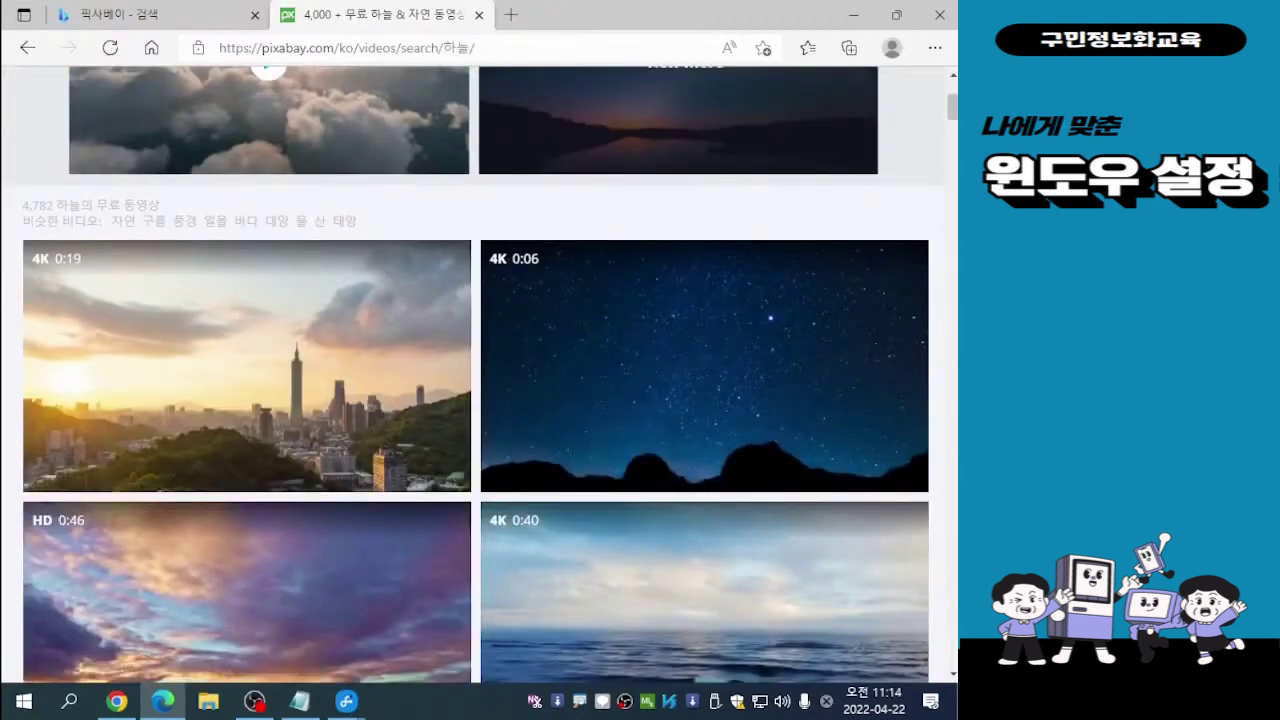
pyautogui.scroll(2, 247, 500)
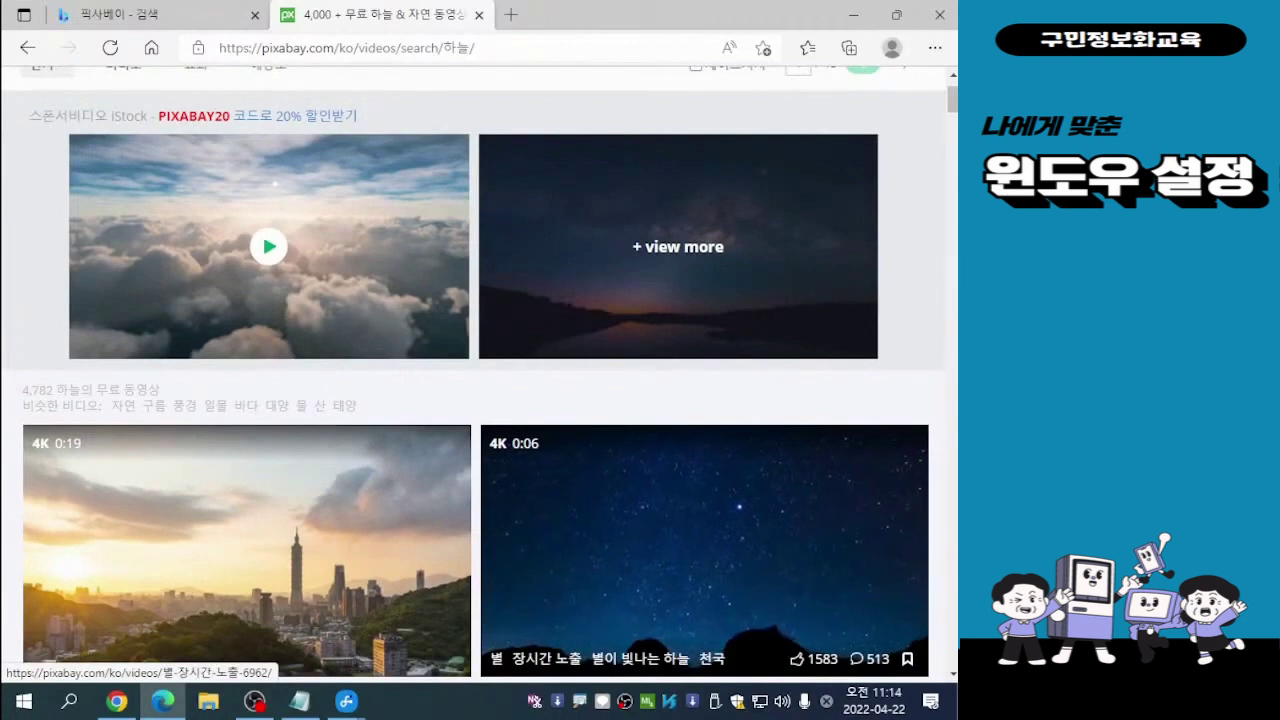
pyautogui.scroll(-2, 247, 550)
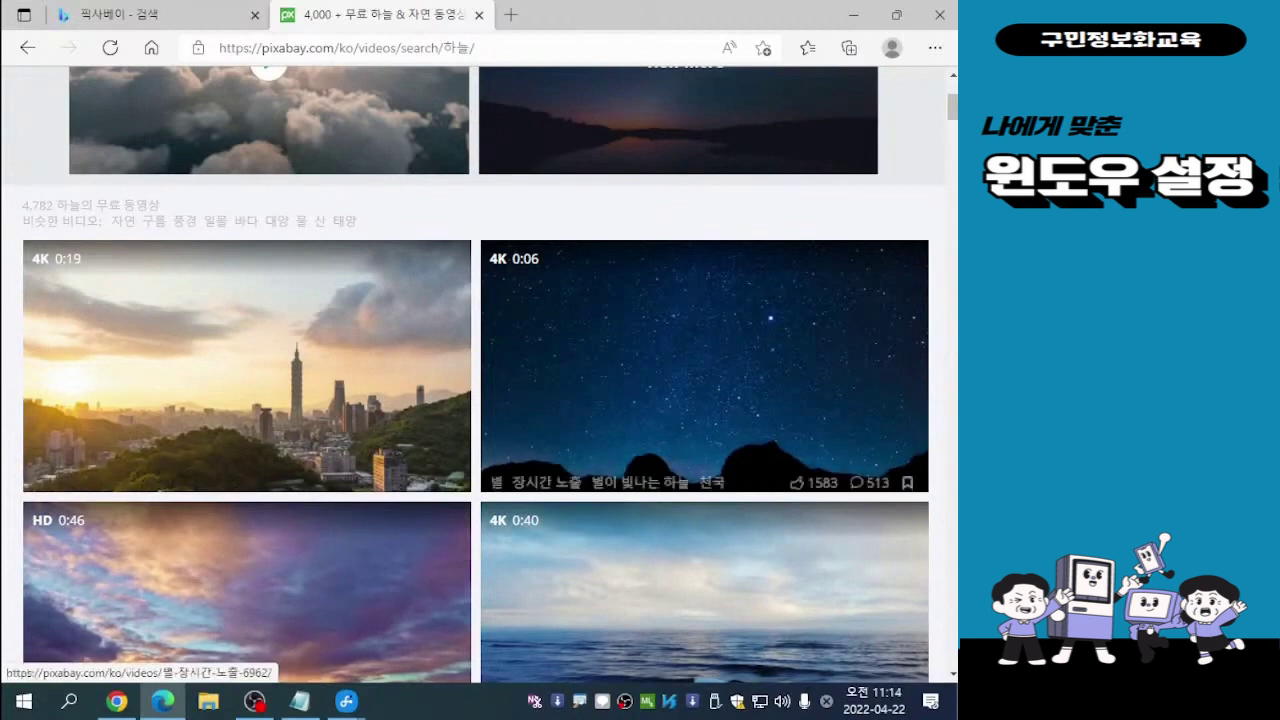
pyautogui.scroll(1, 720, 496)
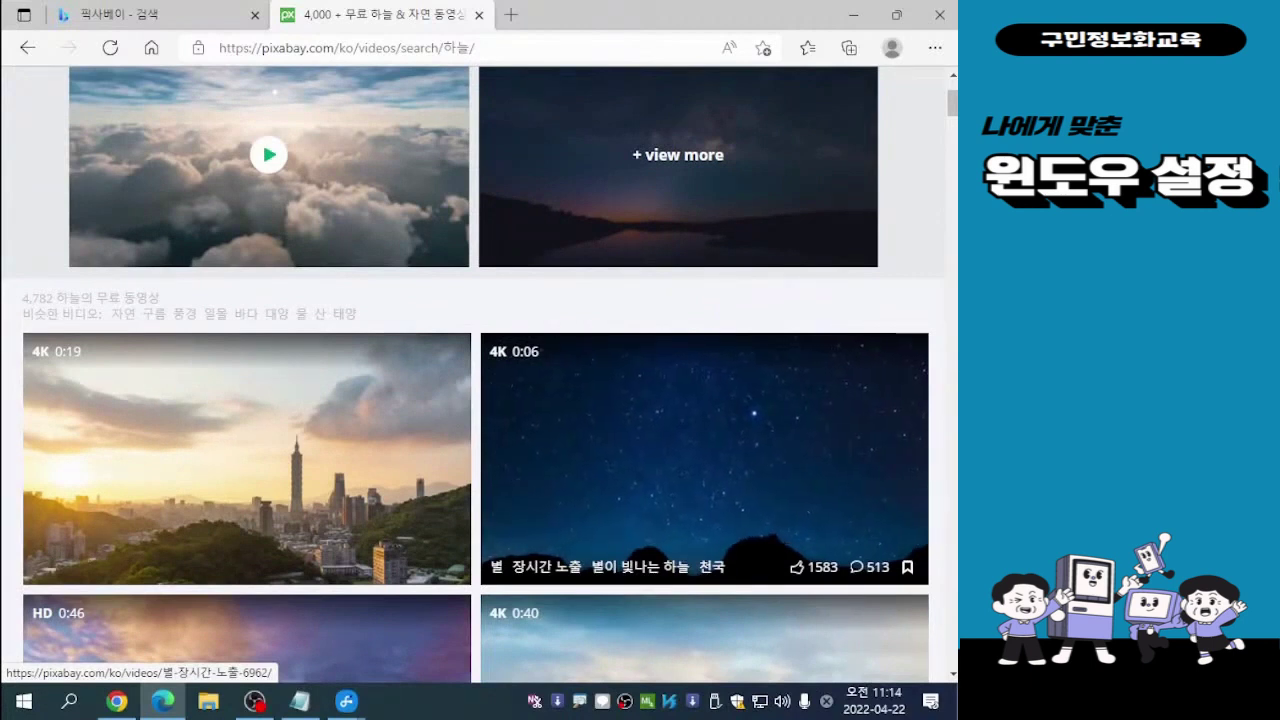
pyautogui.click(785, 410)
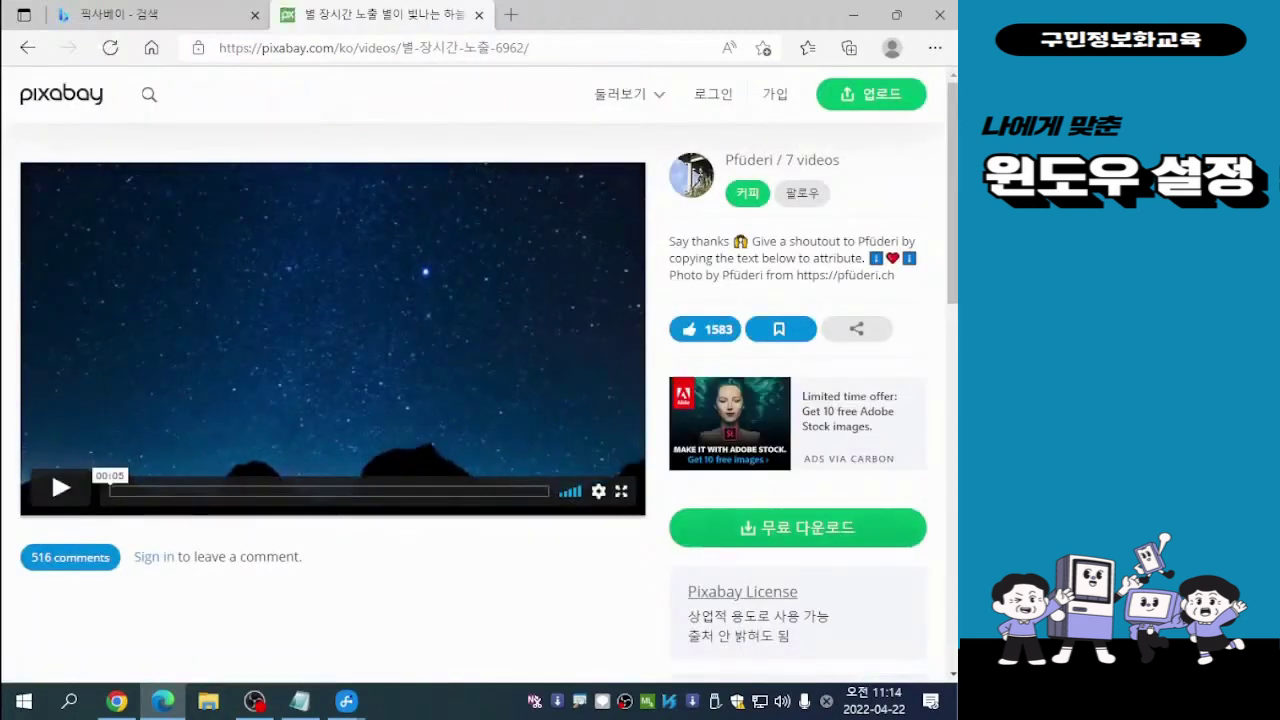
pyautogui.click(798, 530)
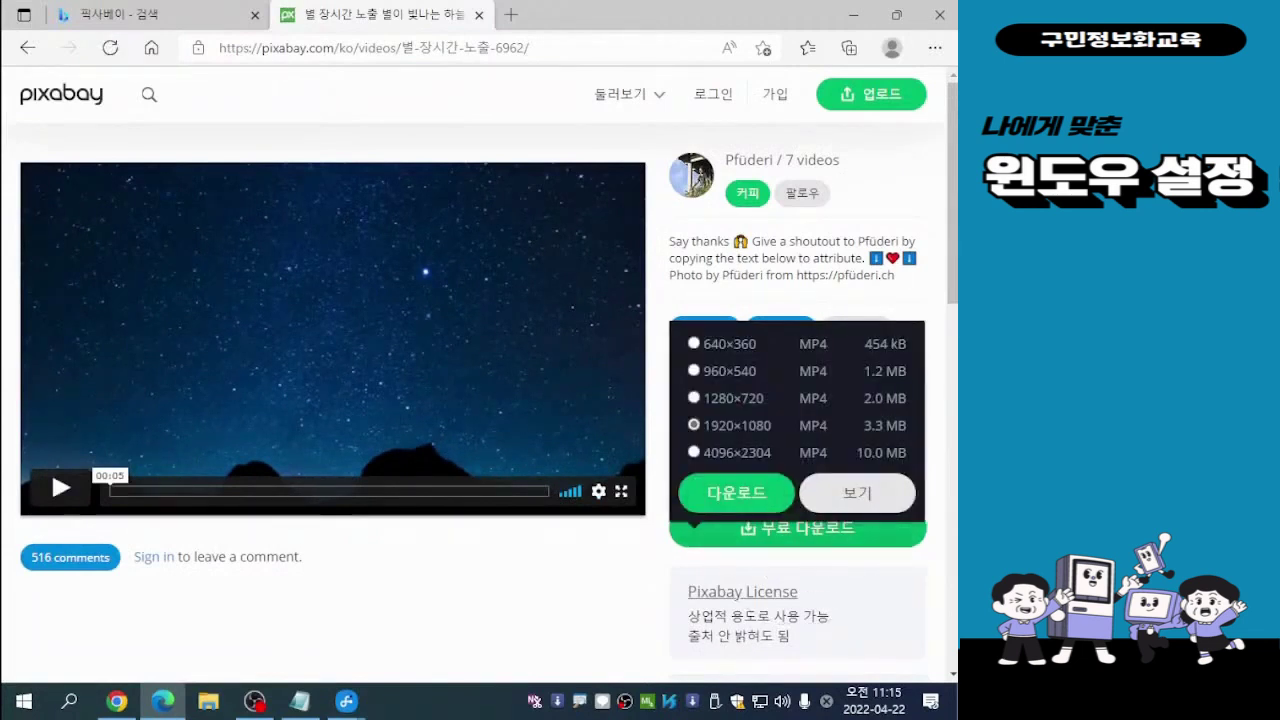
pyautogui.click(736, 492)
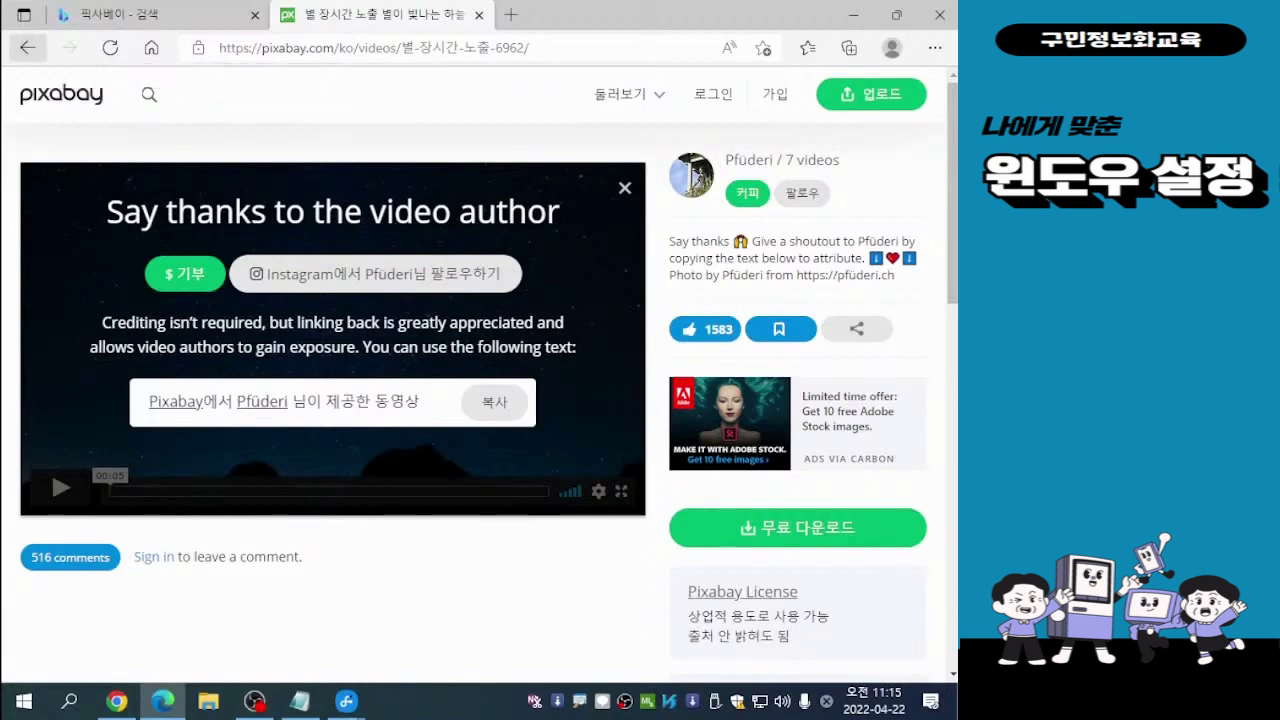
# Return to the 하늘 video results and open the 11-second aerial clip of the sun over a sea of clouds.
pyautogui.click(27, 47)
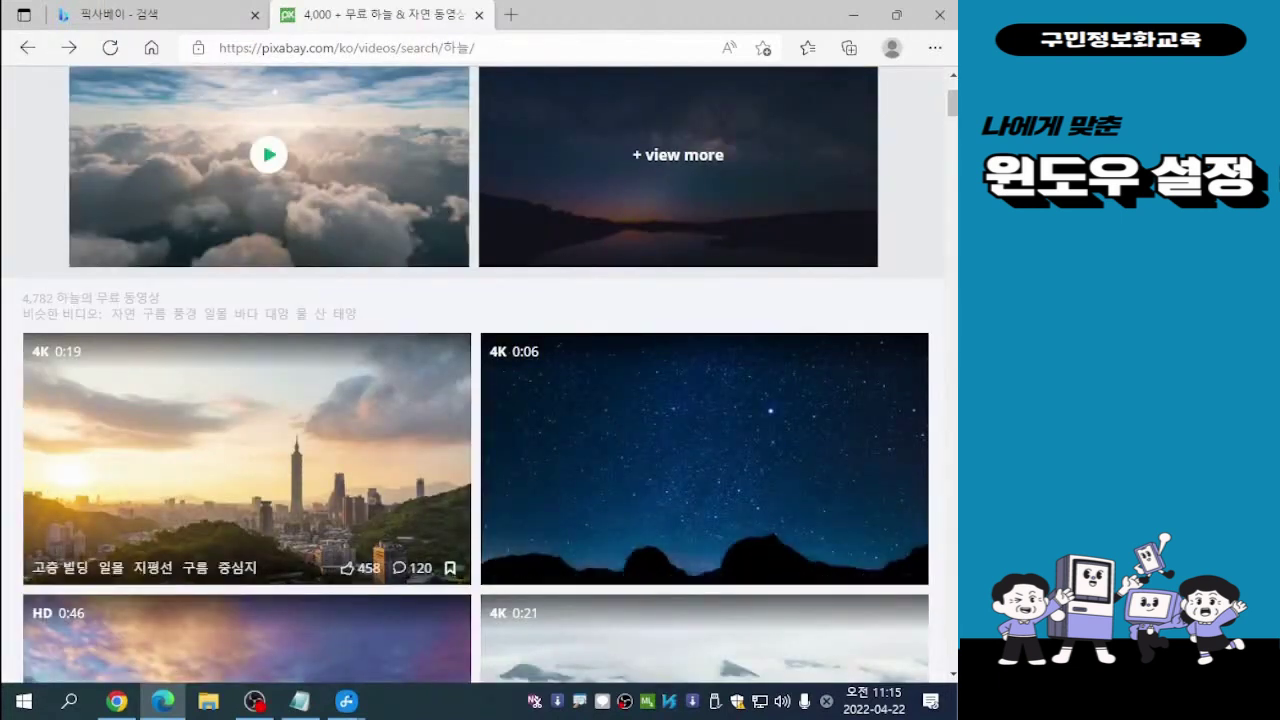
pyautogui.scroll(2, 247, 450)
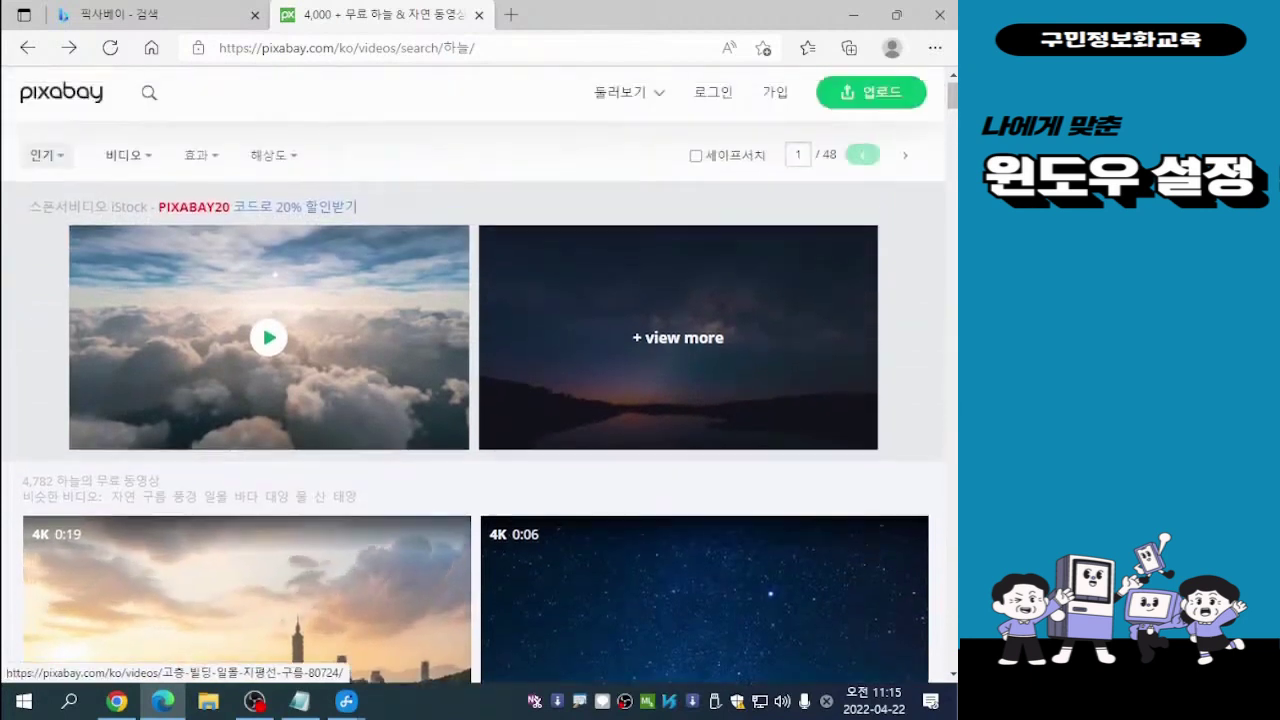
pyautogui.scroll(-3, 247, 450)
pyautogui.scroll(2, 247, 450)
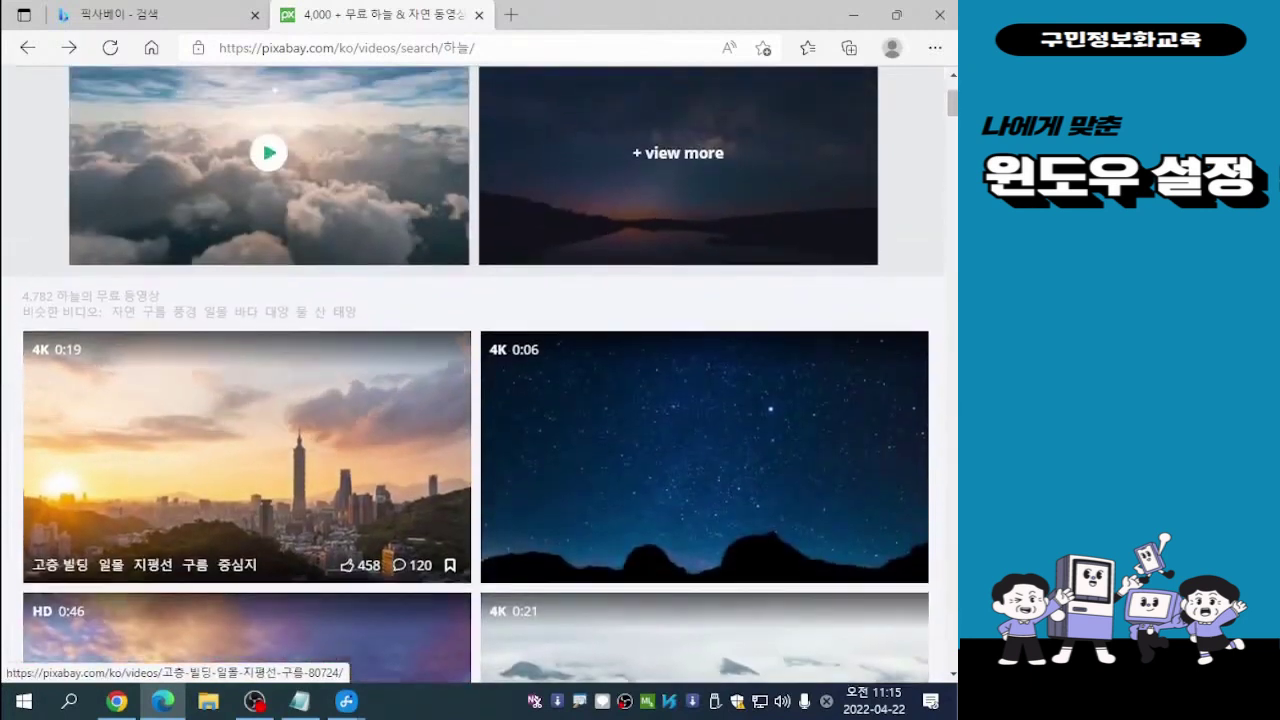
pyautogui.scroll(-4, 247, 450)
pyautogui.scroll(-3, 247, 350)
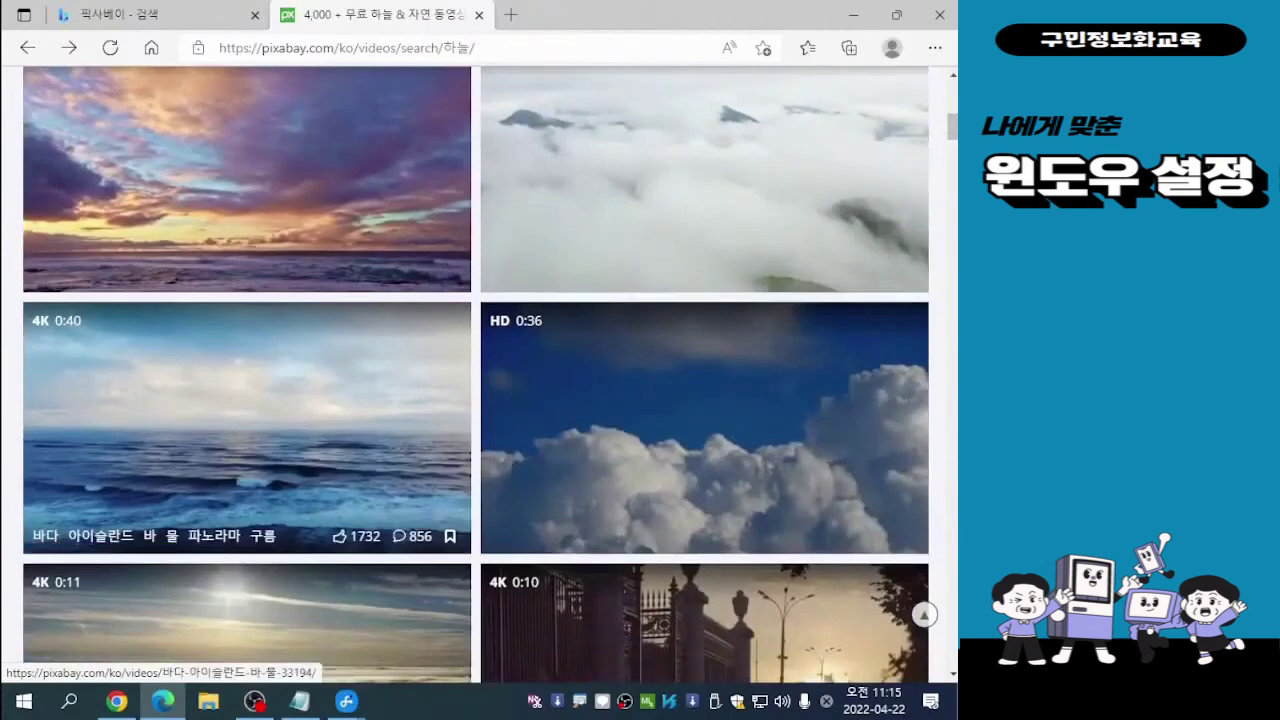
pyautogui.scroll(-2, 247, 350)
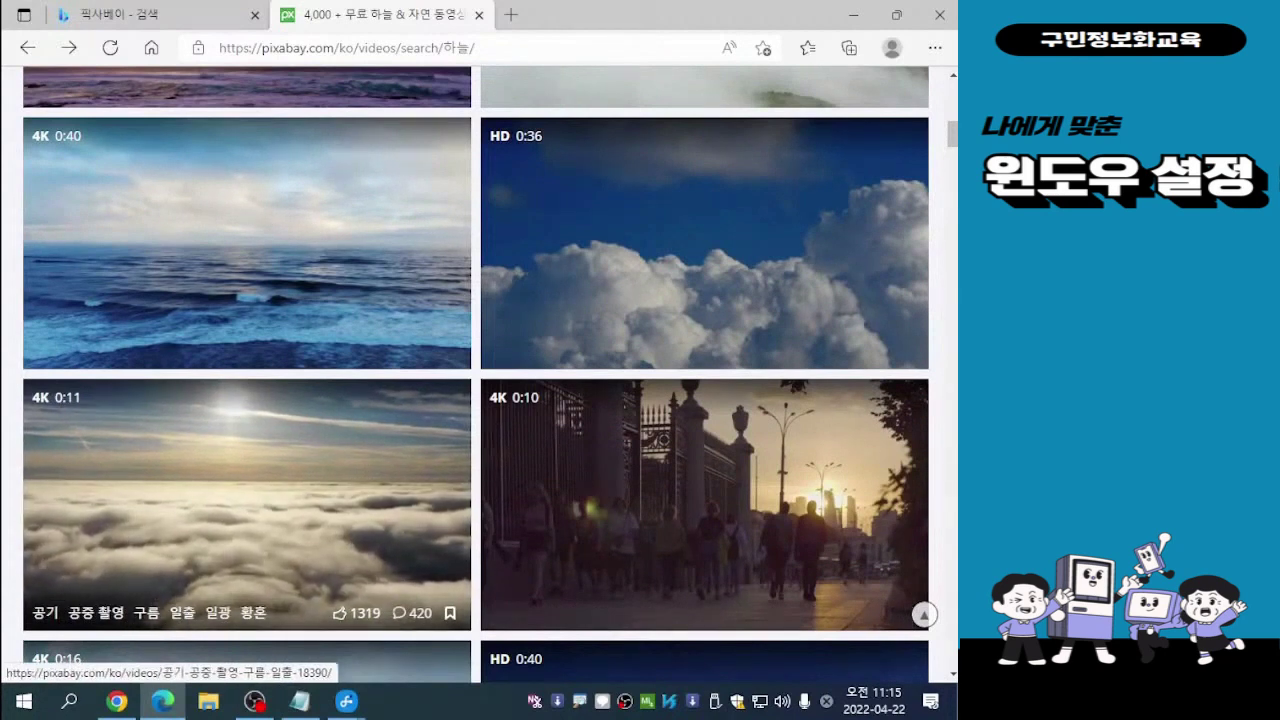
pyautogui.click(247, 505)
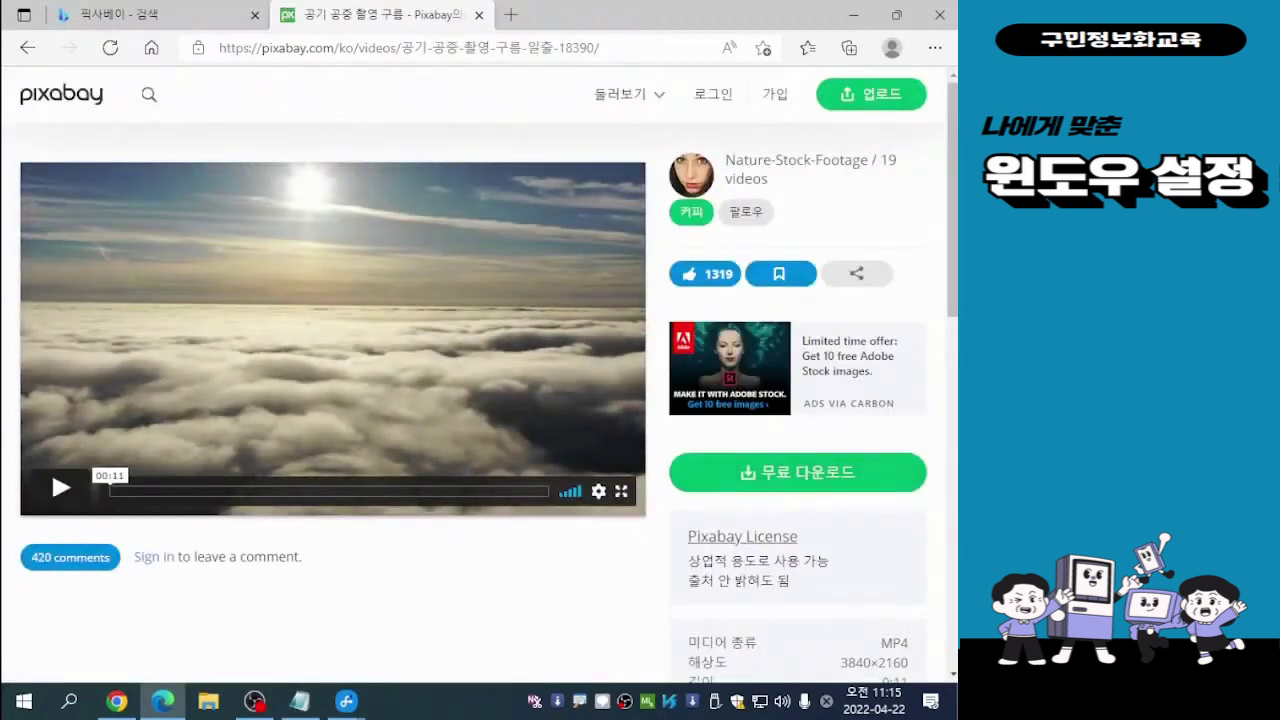
# Download the aerial cloud clip for free as a 2560×1440 MP4 and return to the video results.
pyautogui.click(798, 472)
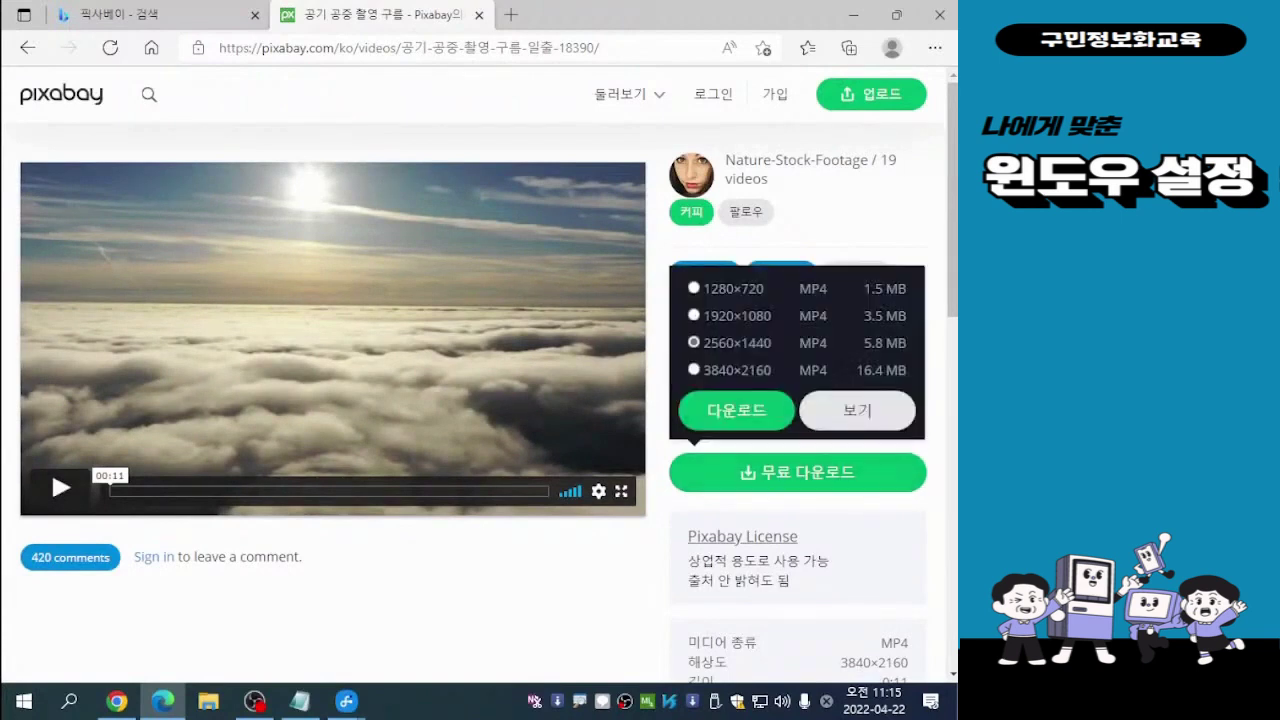
pyautogui.click(736, 410)
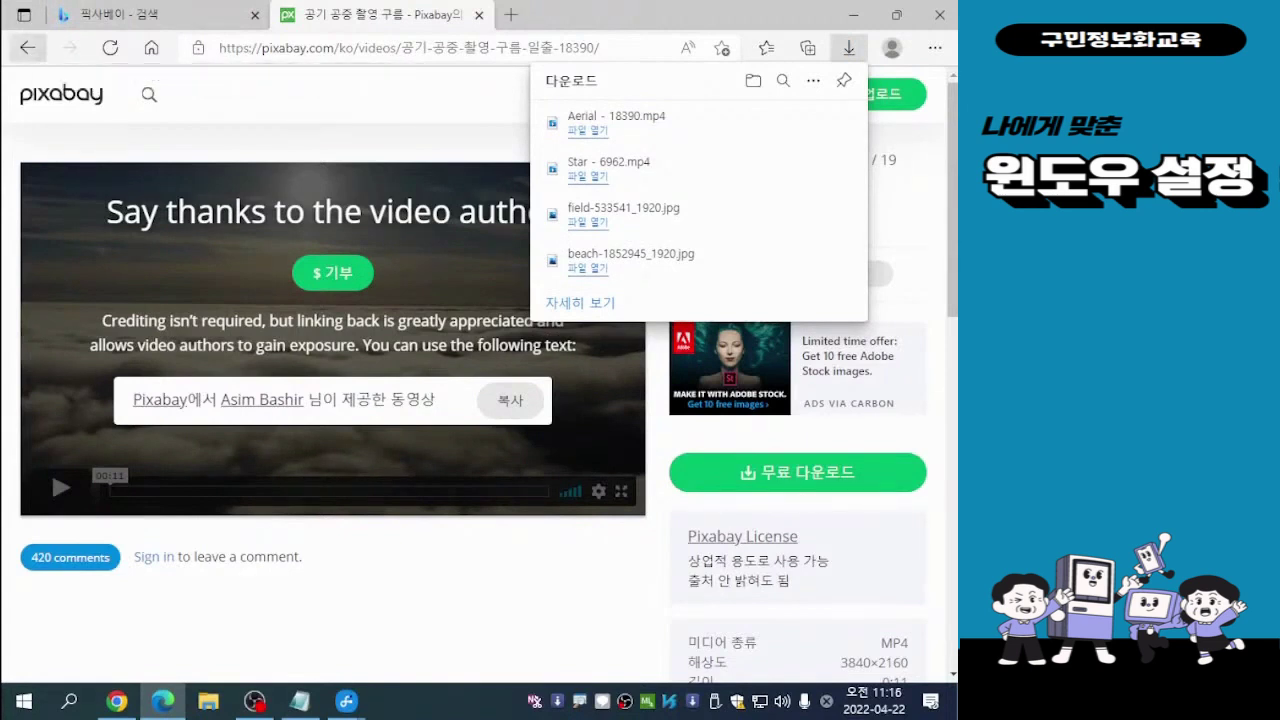
pyautogui.click(27, 48)
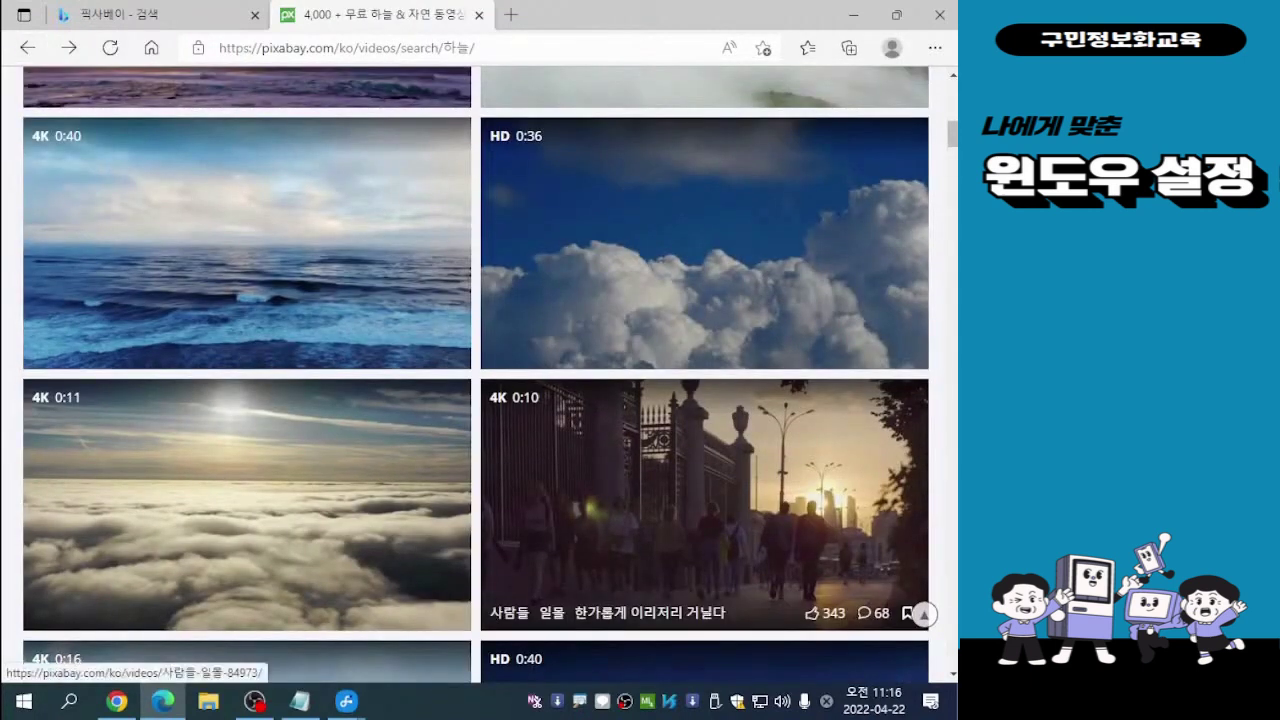
# Go to the video start page, change the search's media type to 음악 and search for 봄.
pyautogui.click(923, 613)
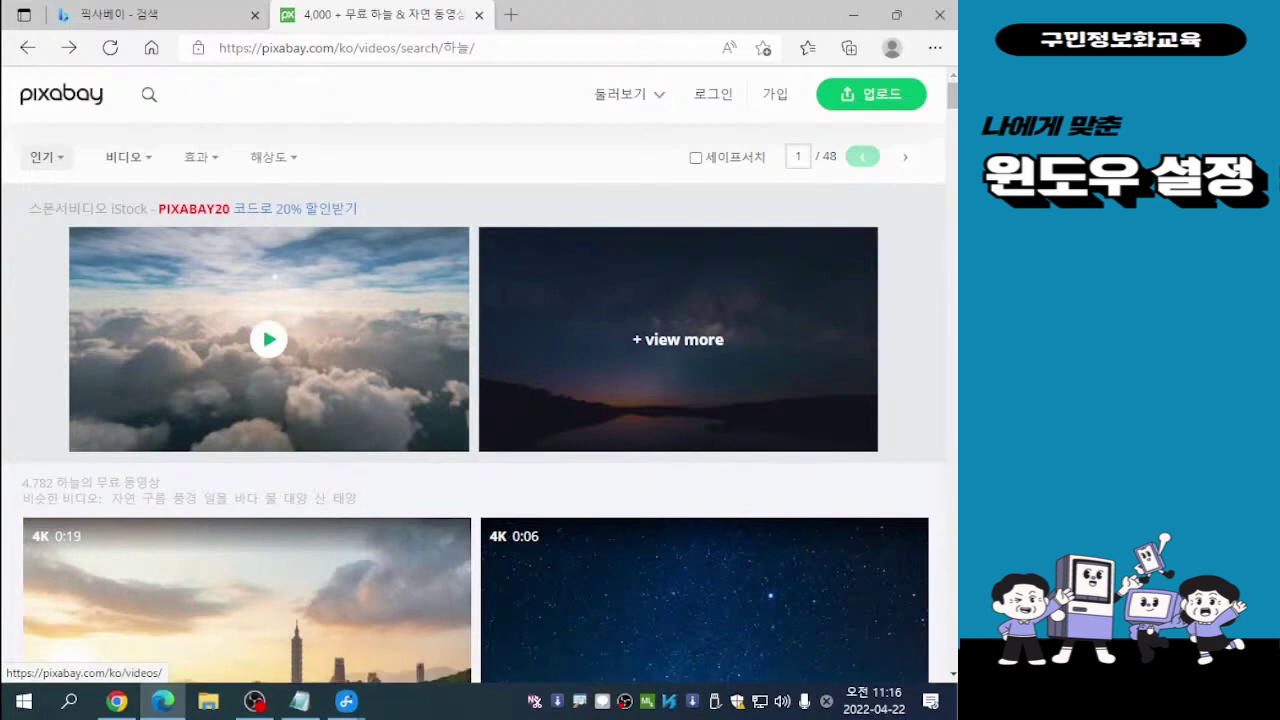
pyautogui.click(124, 157)
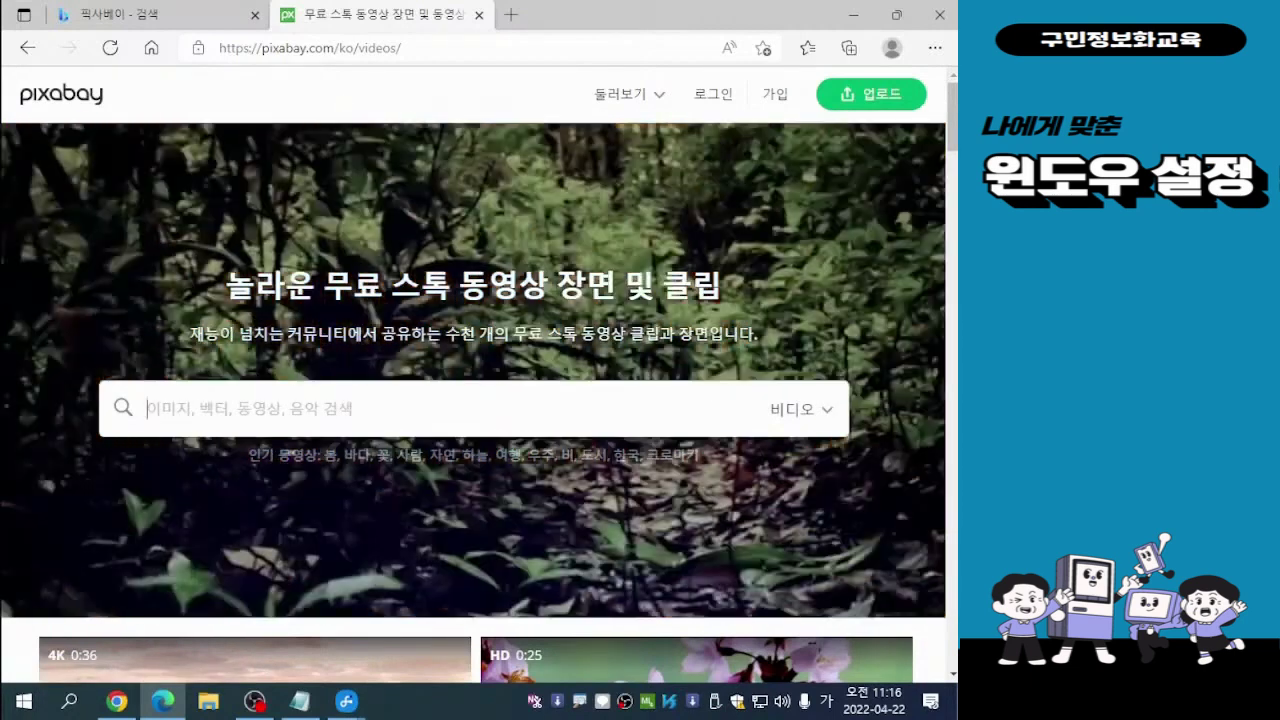
pyautogui.click(800, 409)
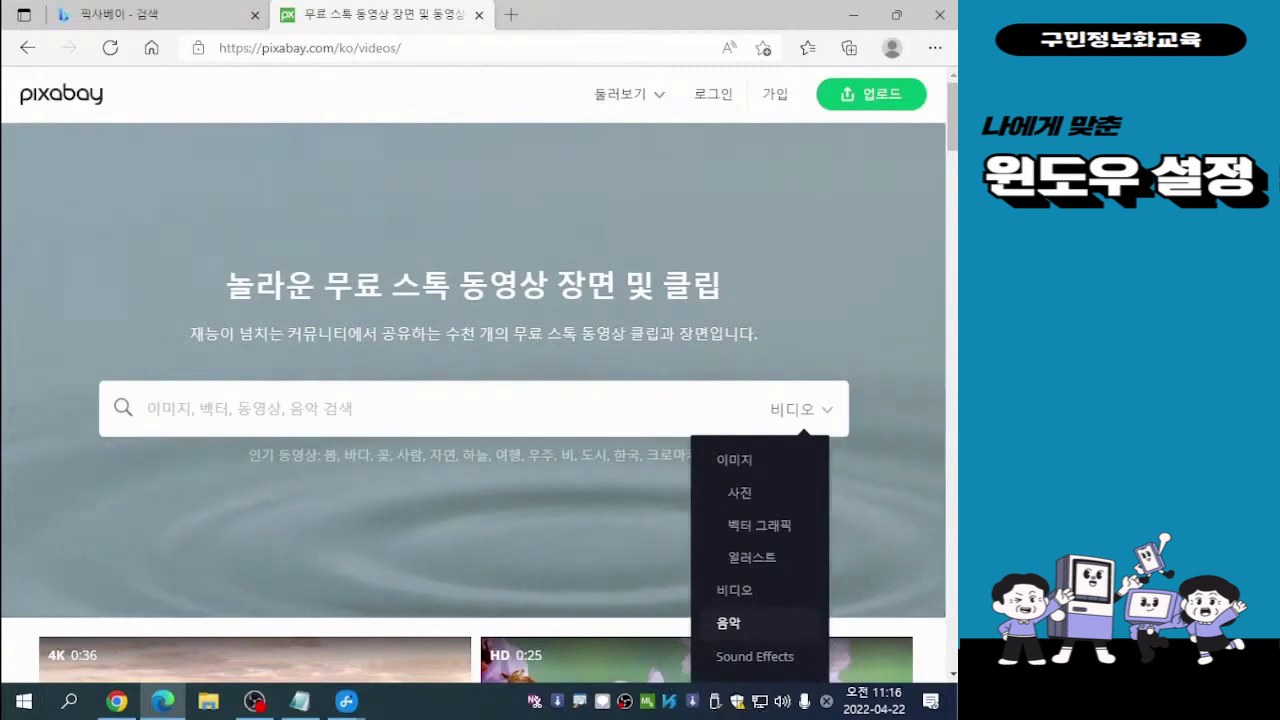
pyautogui.click(728, 622)
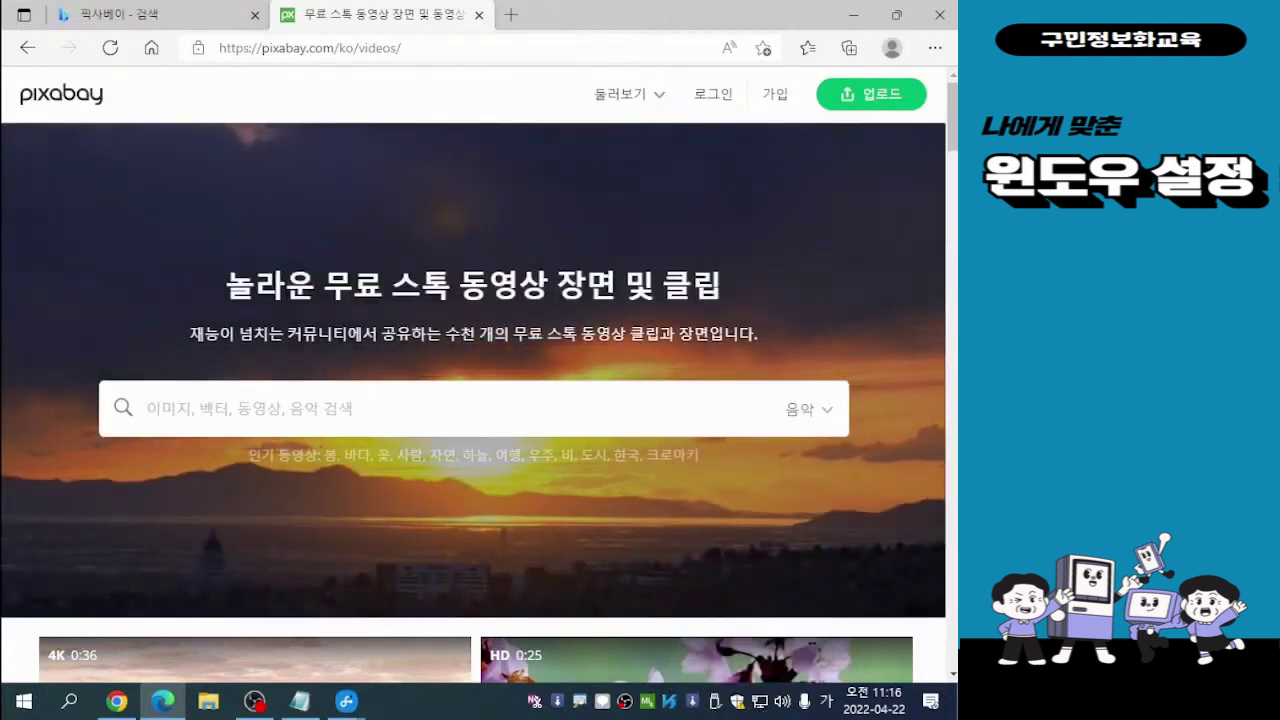
pyautogui.scroll(-2, 479, 375)
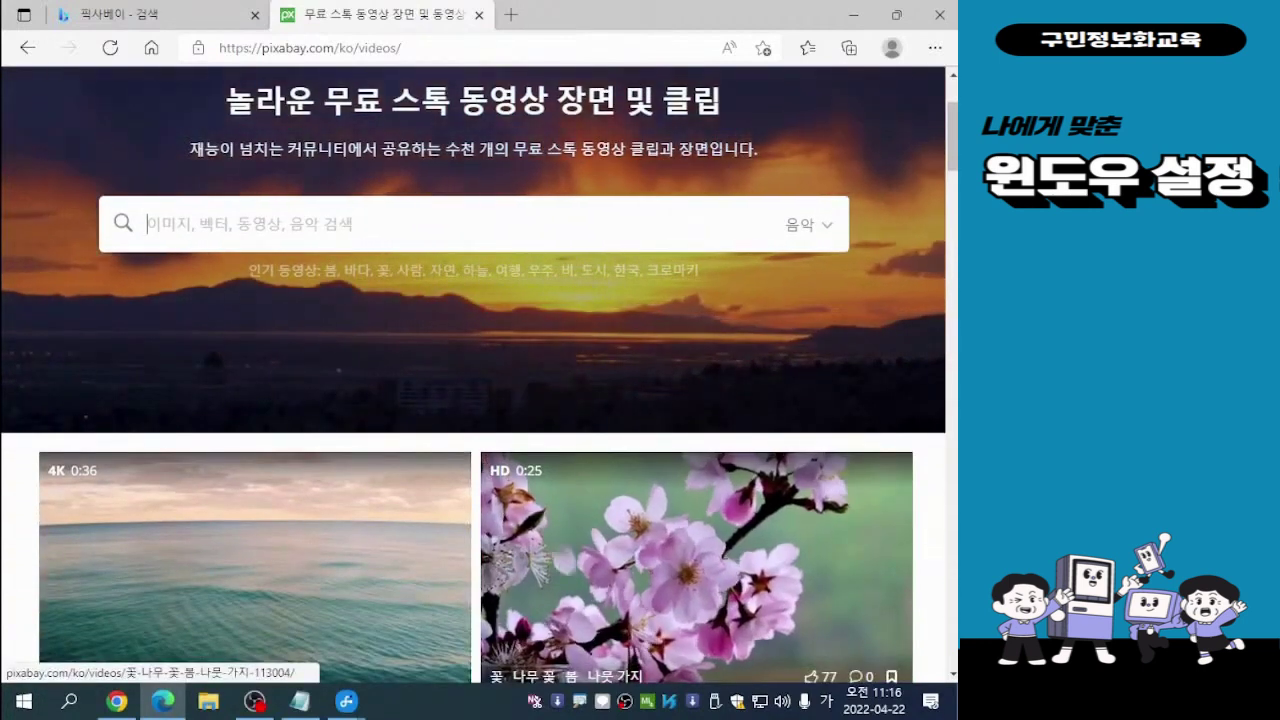
pyautogui.scroll(1, 479, 375)
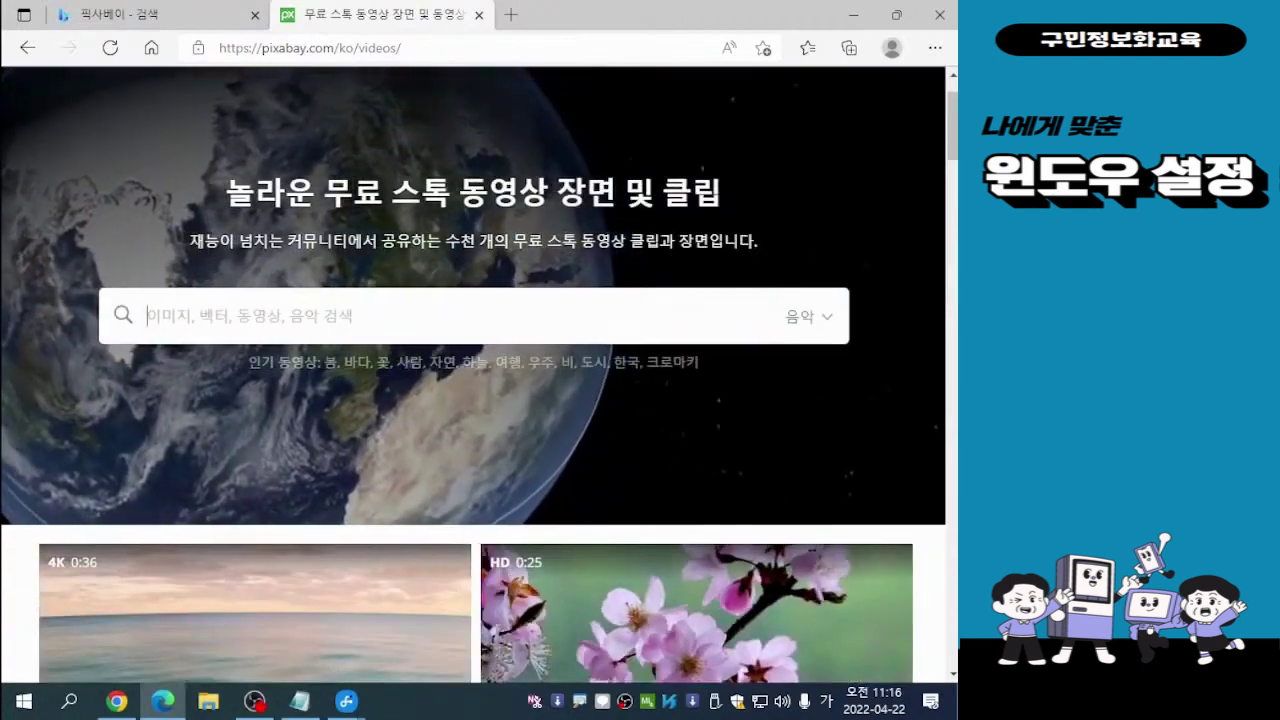
pyautogui.write('봄')
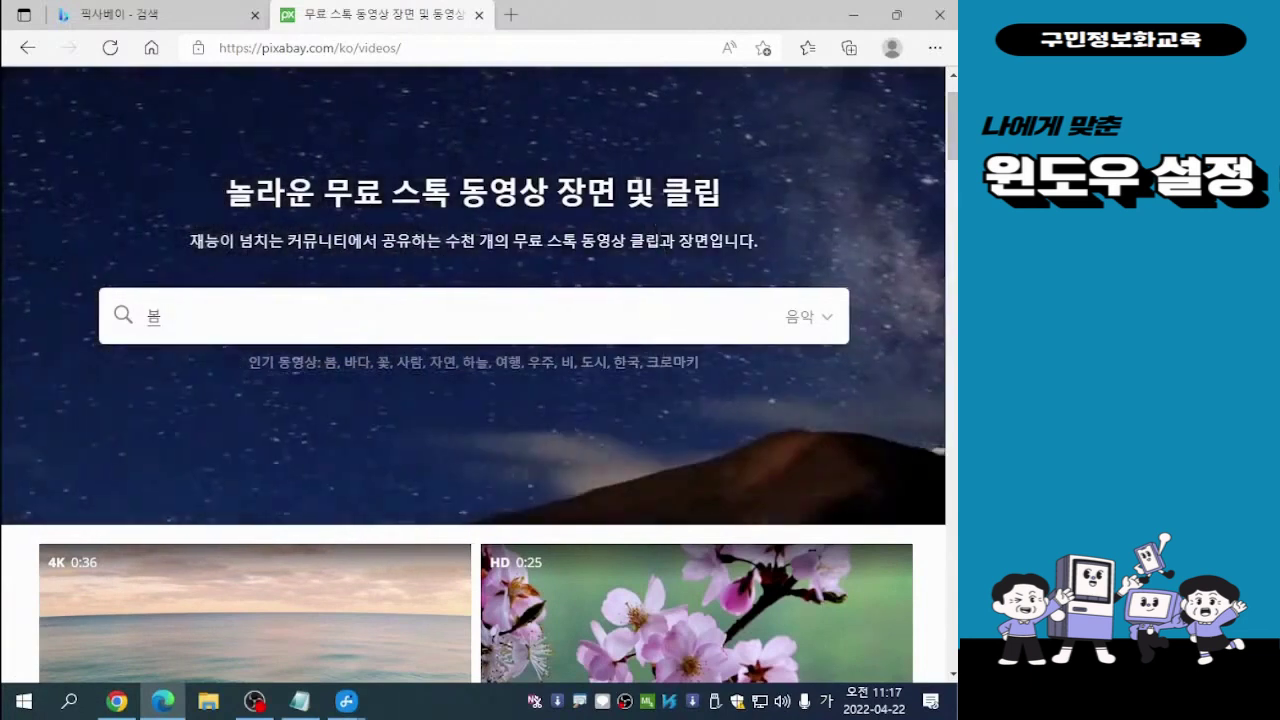
pyautogui.press('Return')
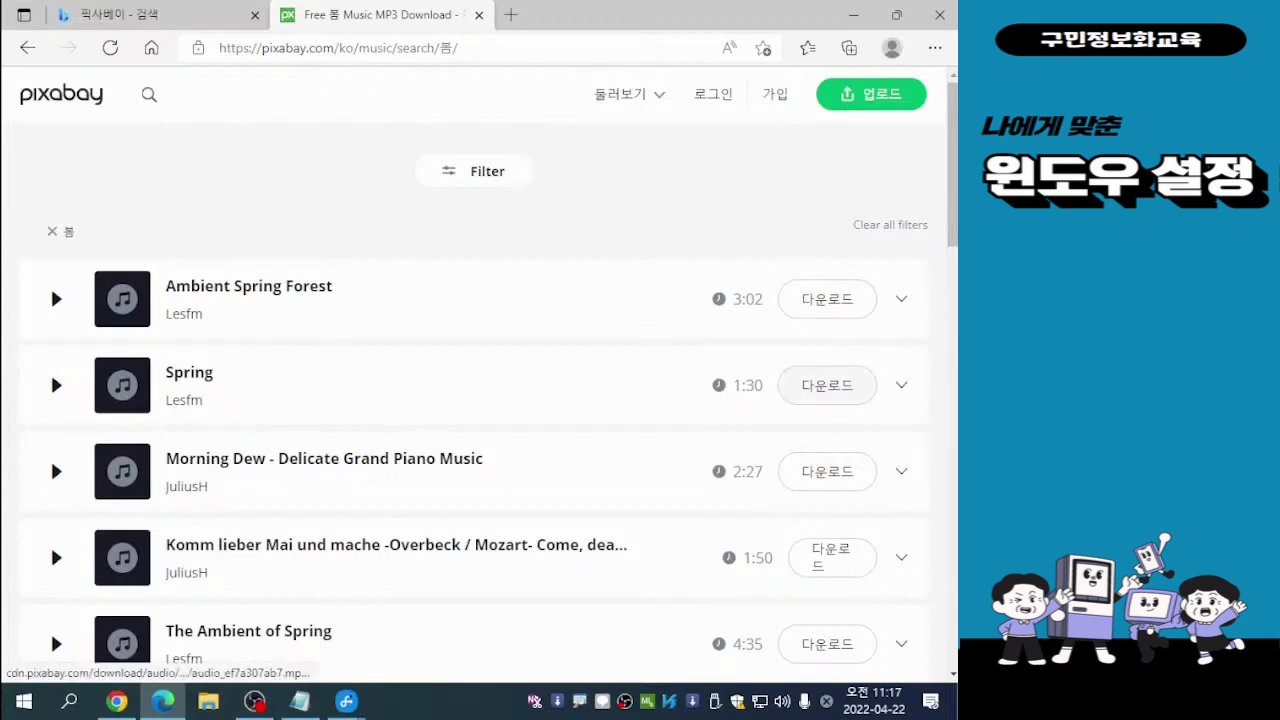
# Download the 1:30 track Spring as an MP3 and dismiss the thank-you dialog.
pyautogui.click(830, 388)
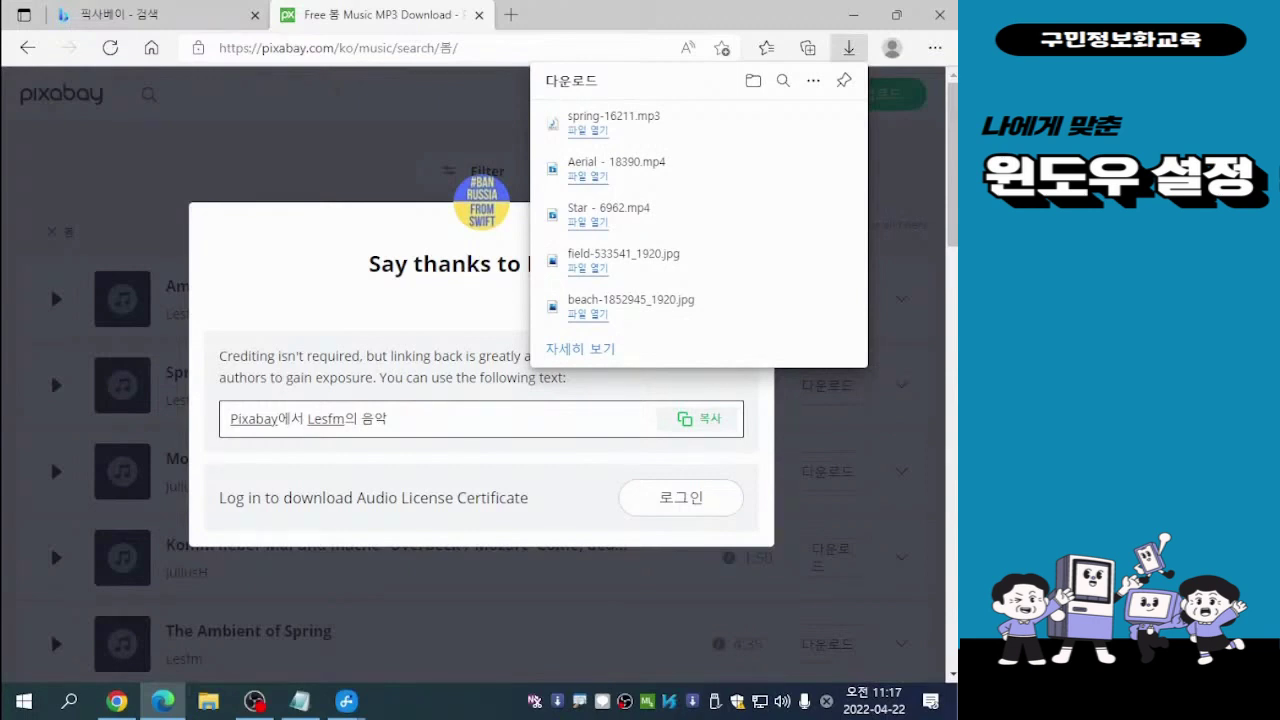
pyautogui.click(50, 371)
pyautogui.click(50, 371)
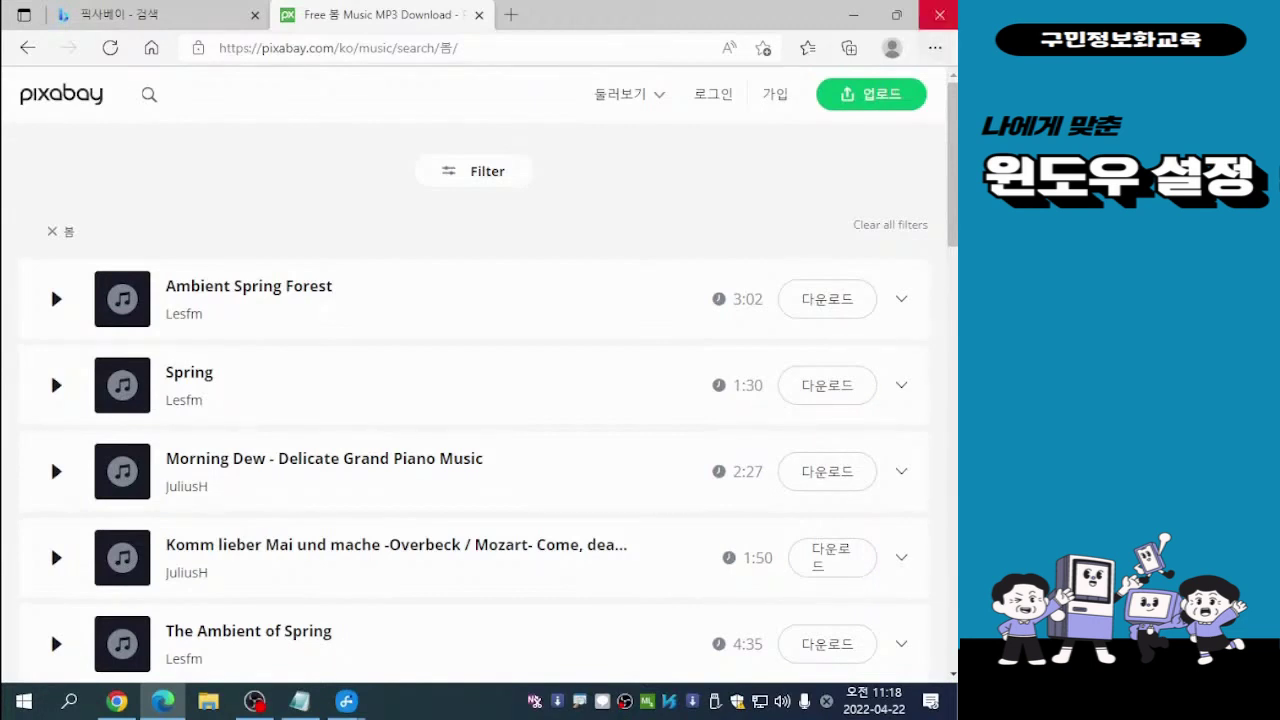
# Close the browser and open 내 PC from the desktop.
pyautogui.click(939, 15)
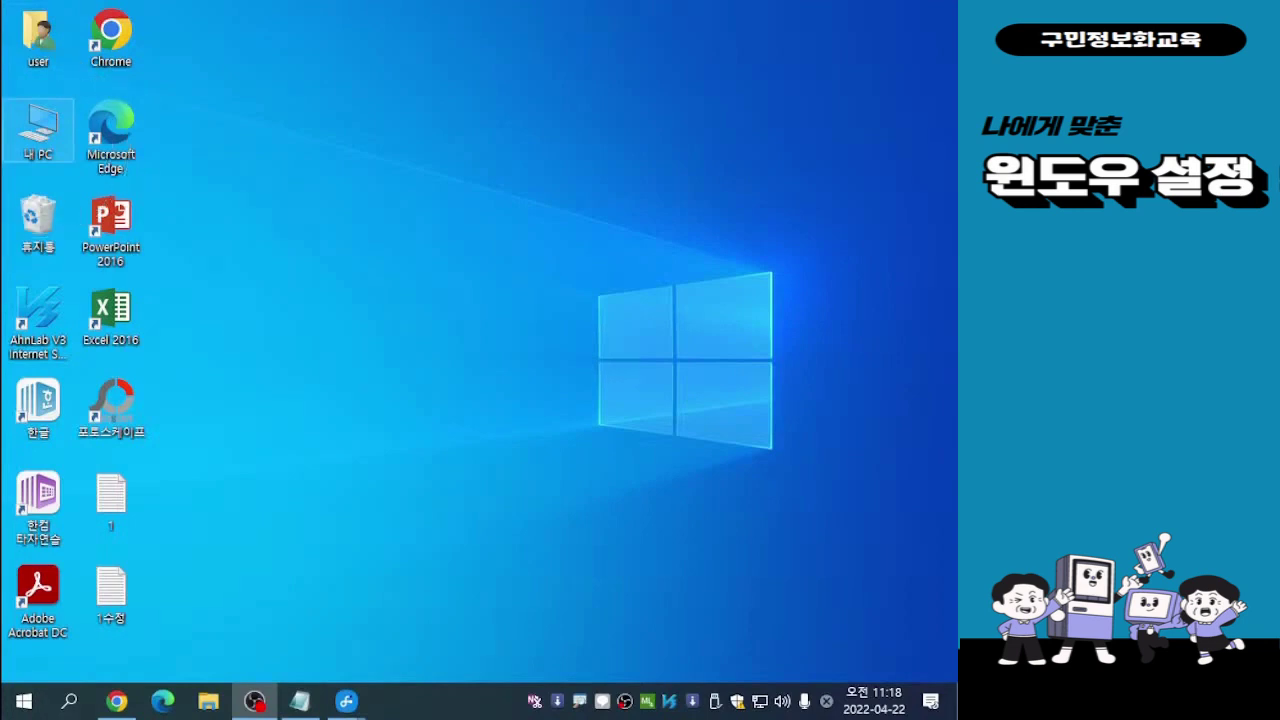
pyautogui.doubleClick(38, 125)
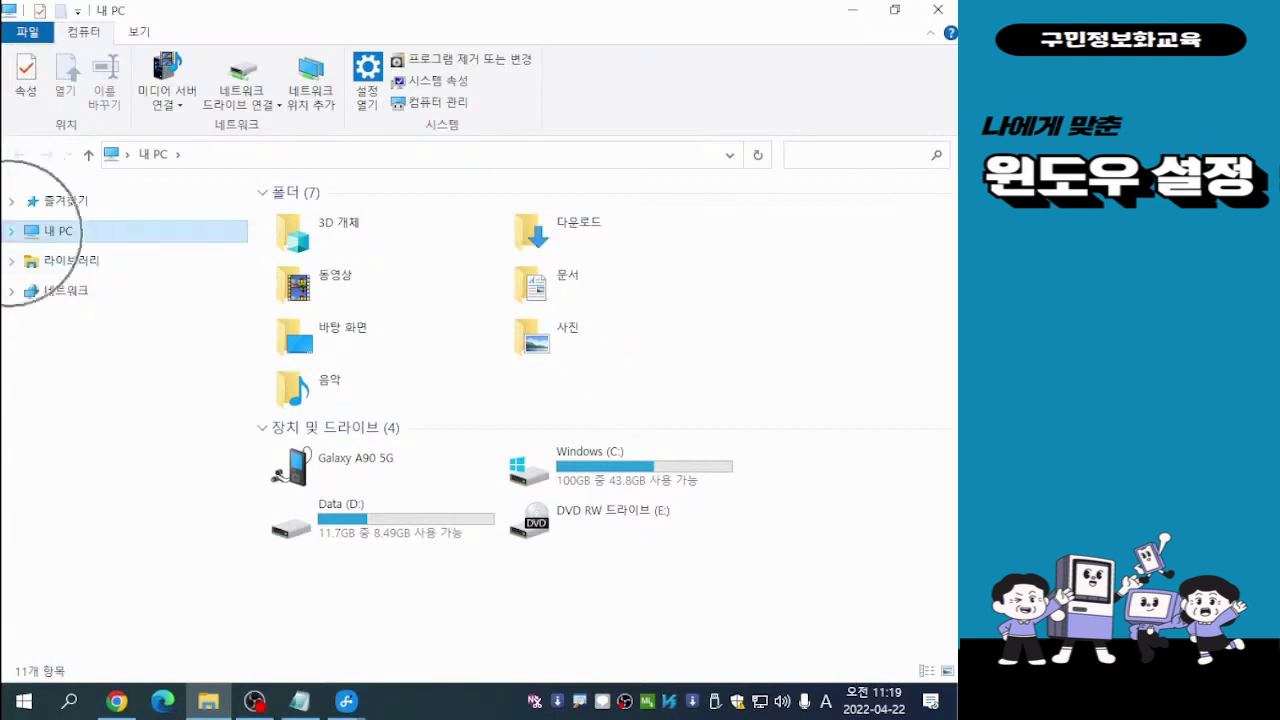
# Expand 내 PC in the folder tree and open the 다운로드 folder.
pyautogui.press('Right')
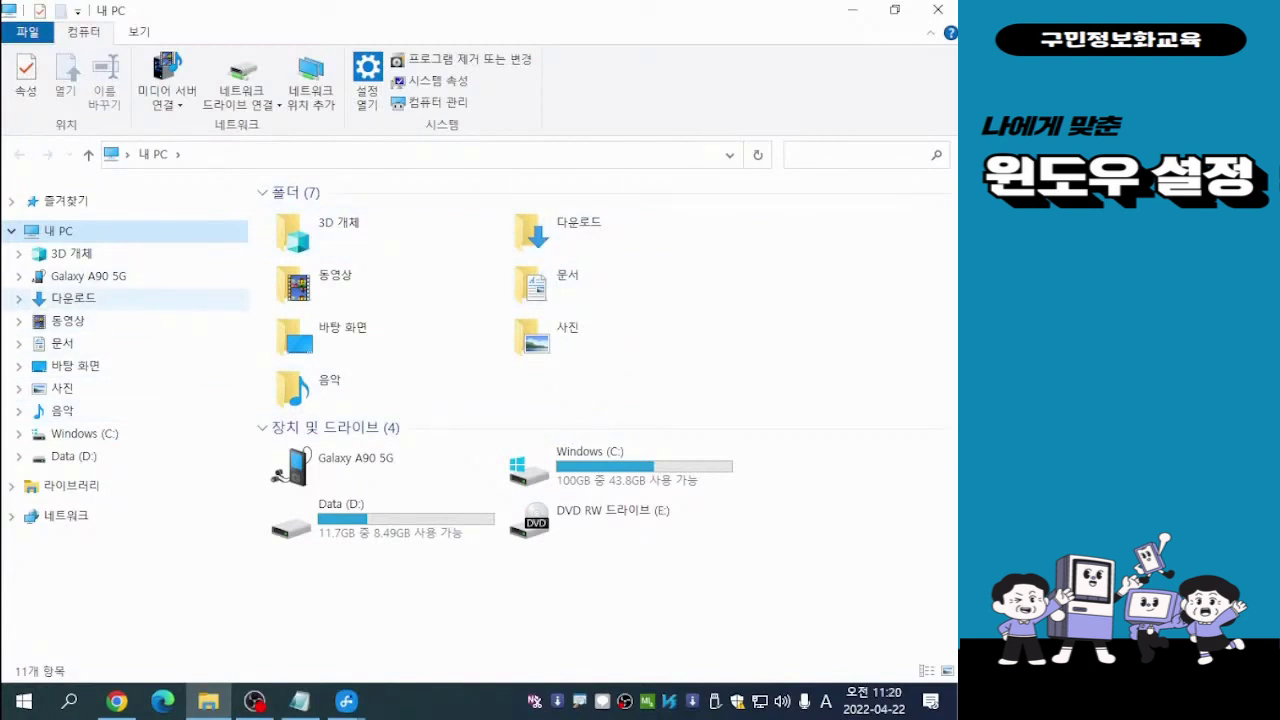
pyautogui.click(74, 299)
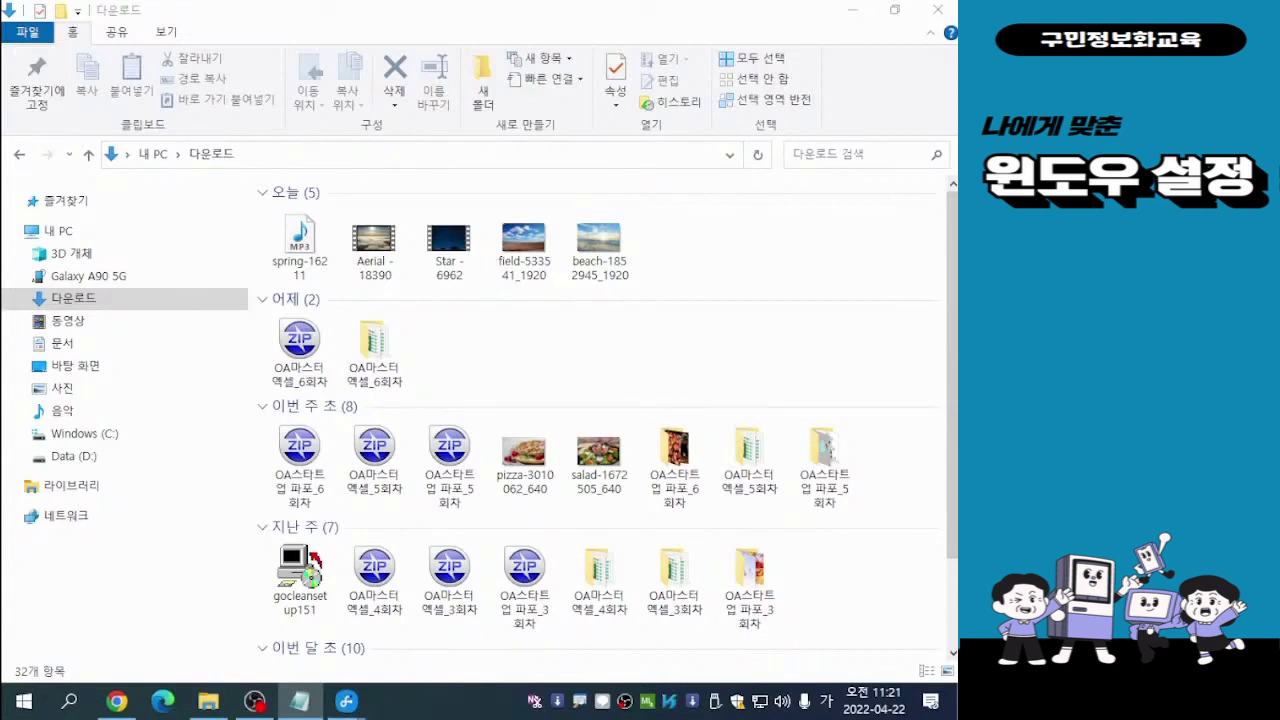
pyautogui.press('Hangul')
pyautogui.press('Hangul')
pyautogui.press('Hangul')
pyautogui.press('Hangul')
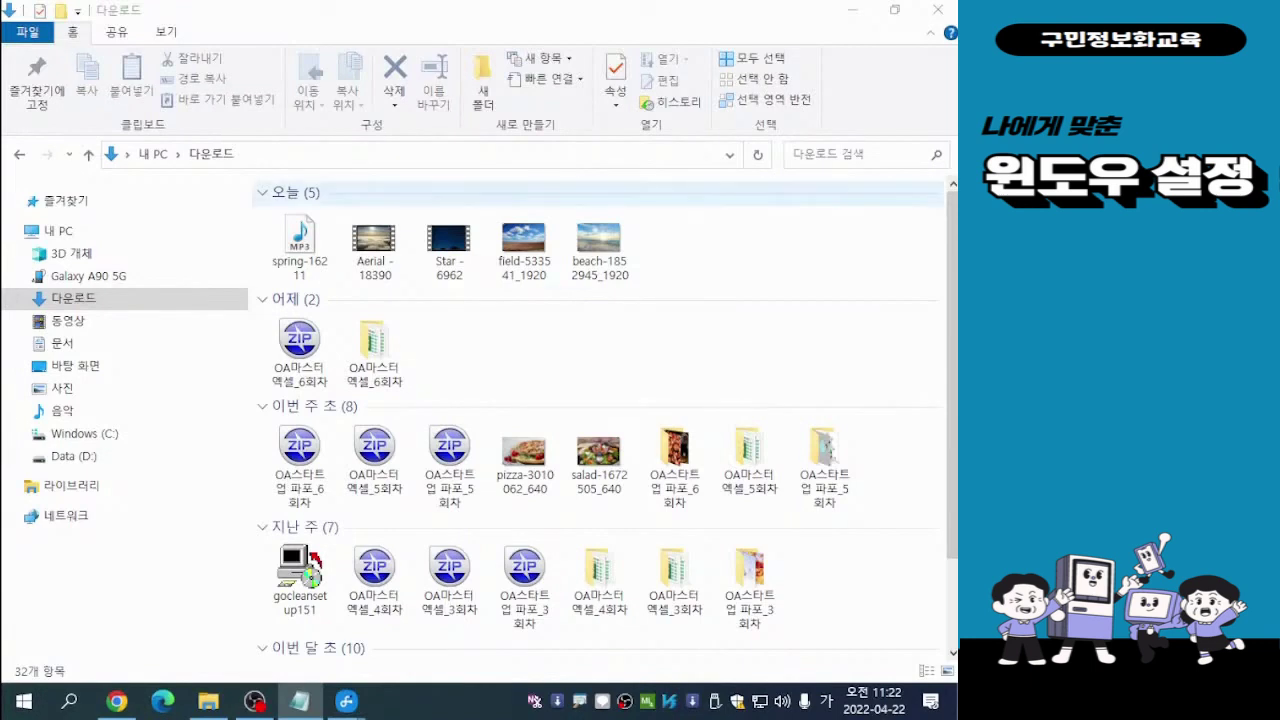
# Select all five files in the 오늘 group of 다운로드, from spring-16211 through beach-1852945_1920.
pyautogui.hotkey('alt', 'Tab')
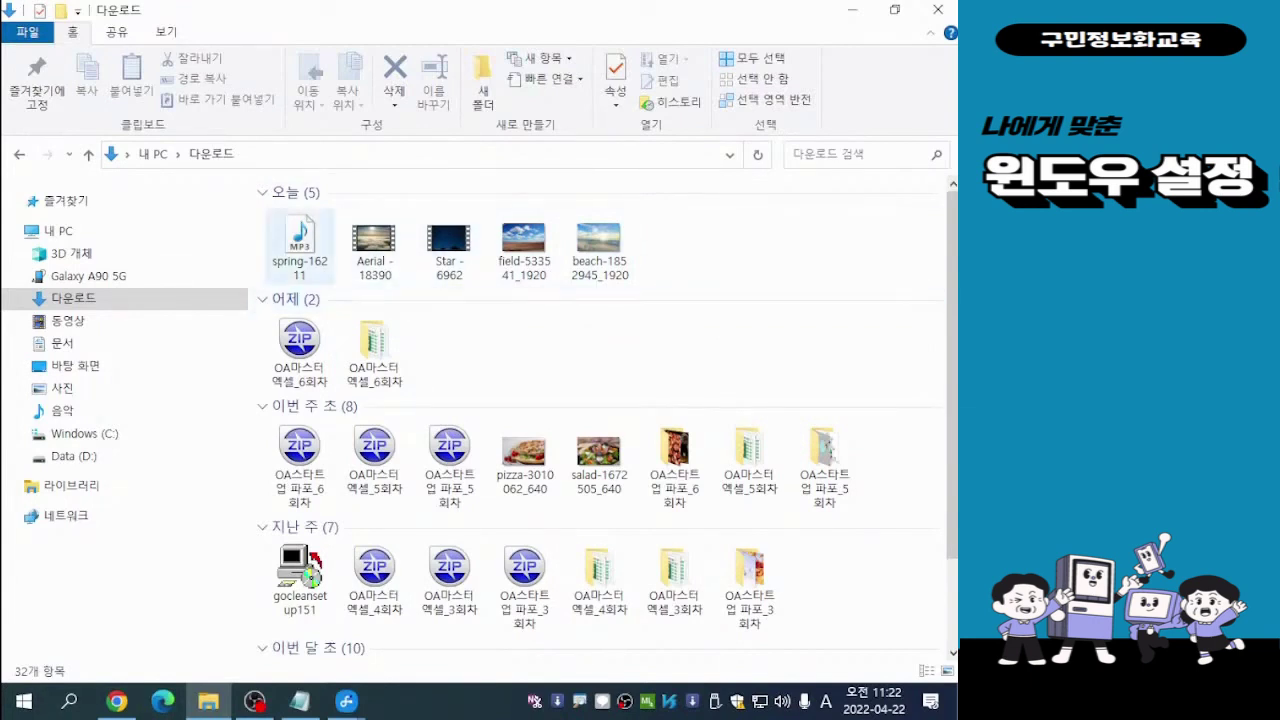
pyautogui.moveTo(295, 245)
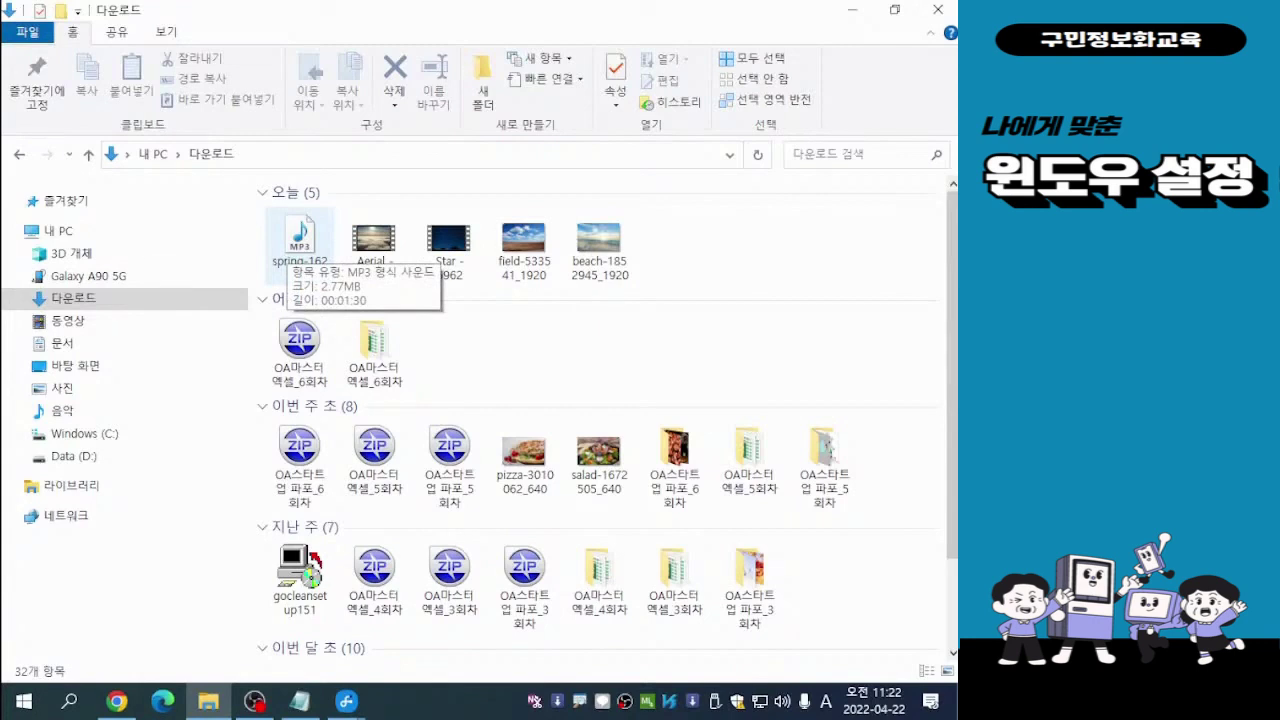
pyautogui.click(297, 240)
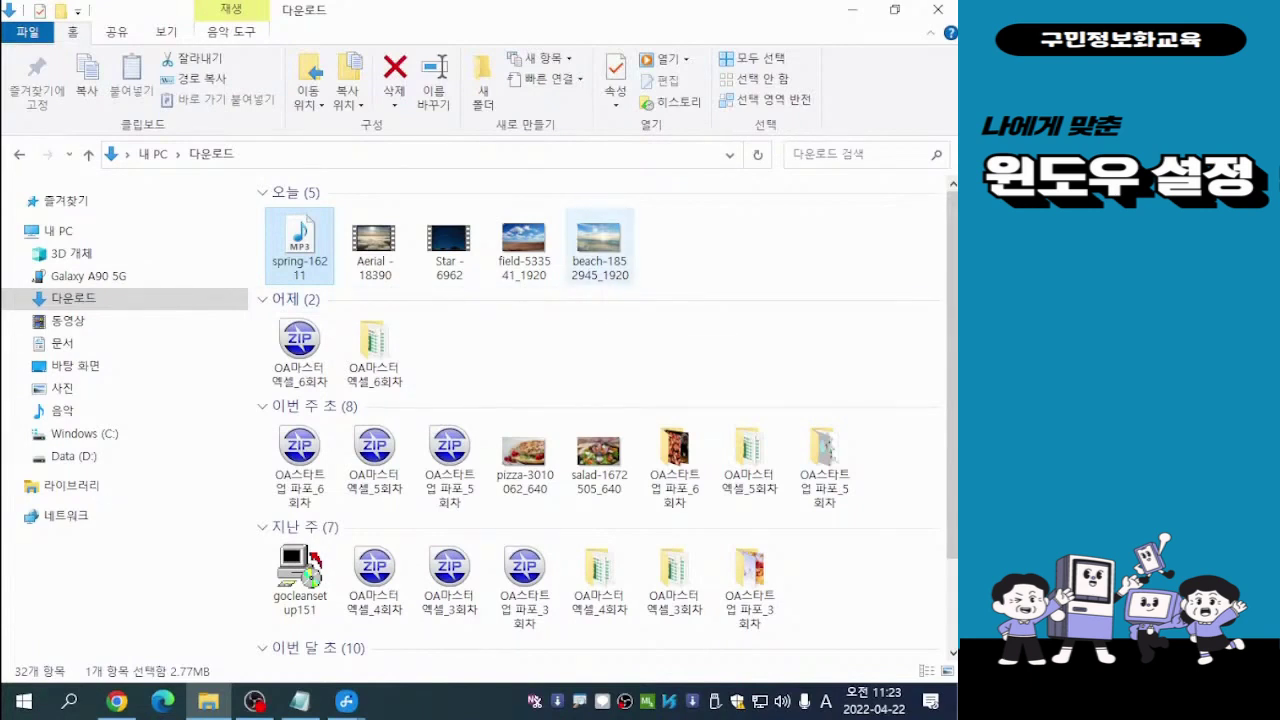
pyautogui.keyDown('shift'); pyautogui.click(599, 245); pyautogui.keyUp('shift')
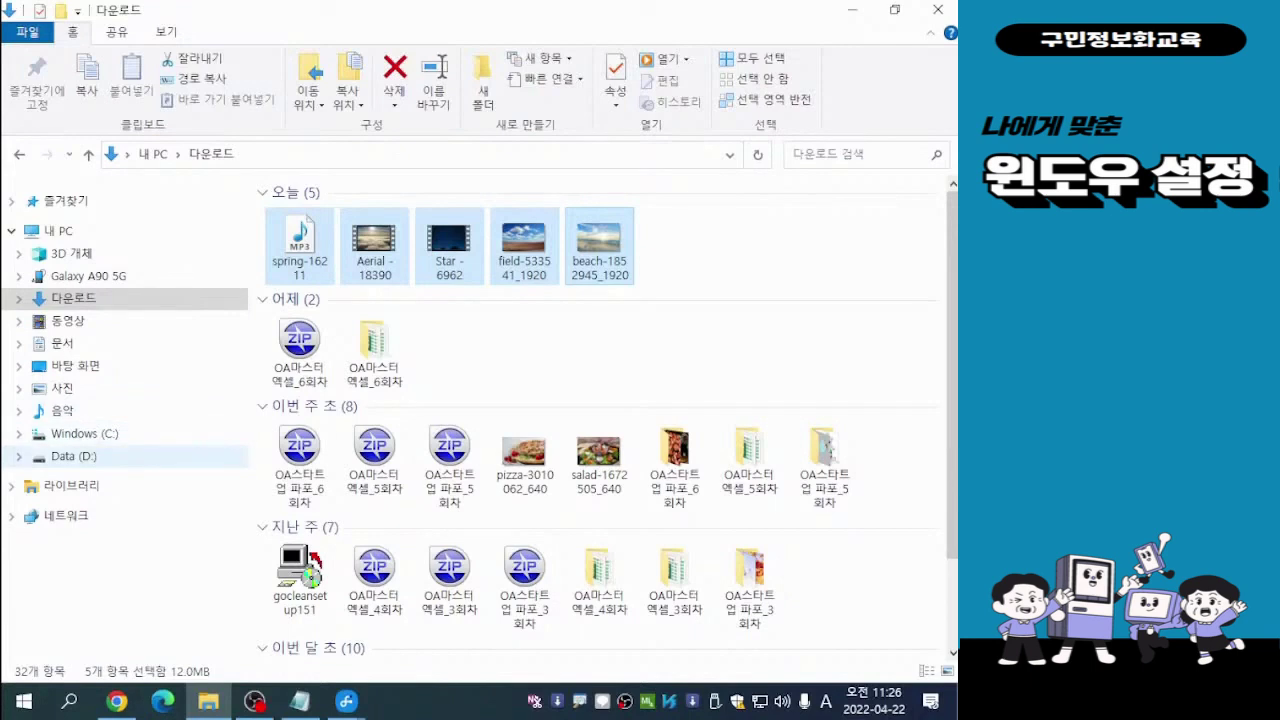
# Look through the 음악, 사진 and 문서 folders under 내 PC.
pyautogui.click(62, 410)
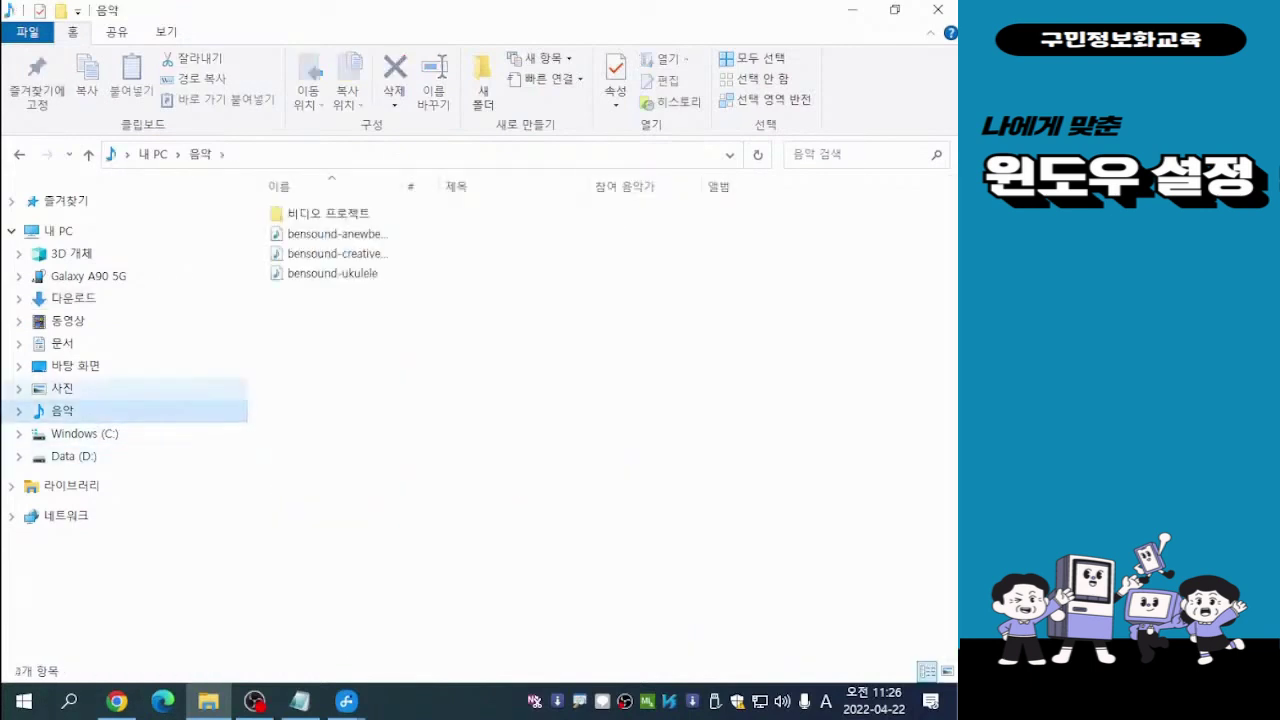
pyautogui.click(62, 388)
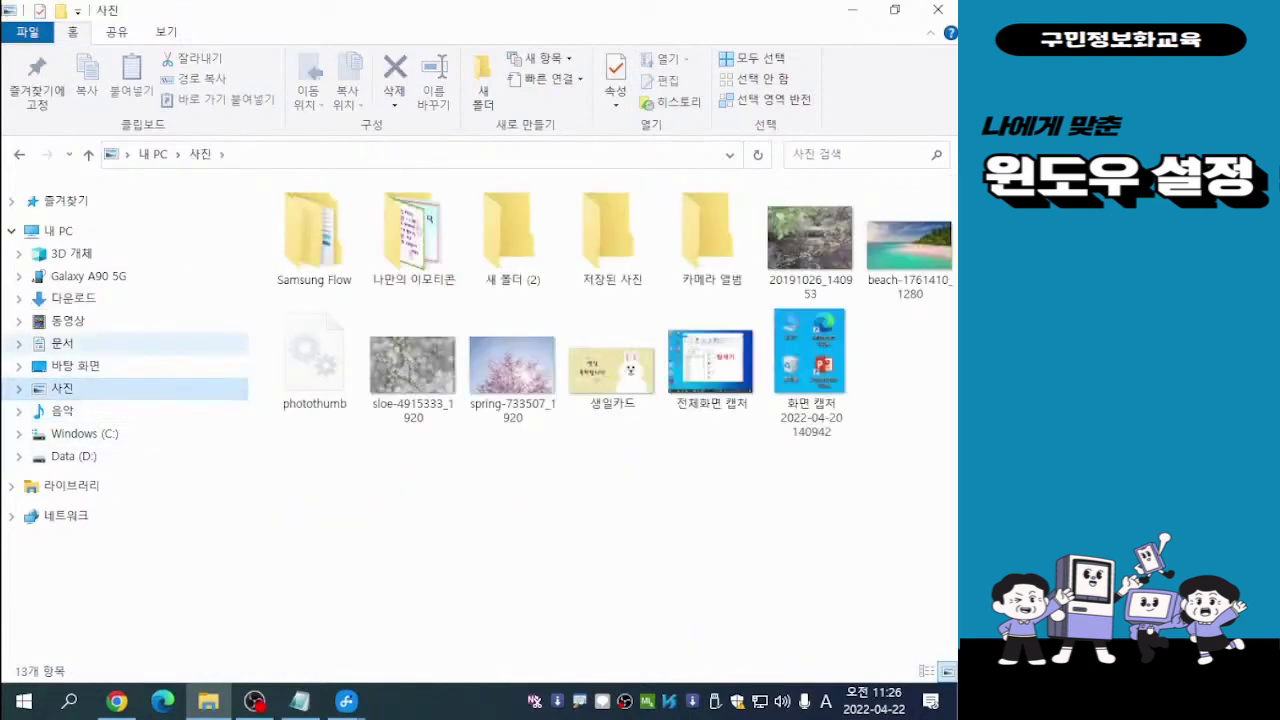
pyautogui.click(62, 343)
pyautogui.click(62, 388)
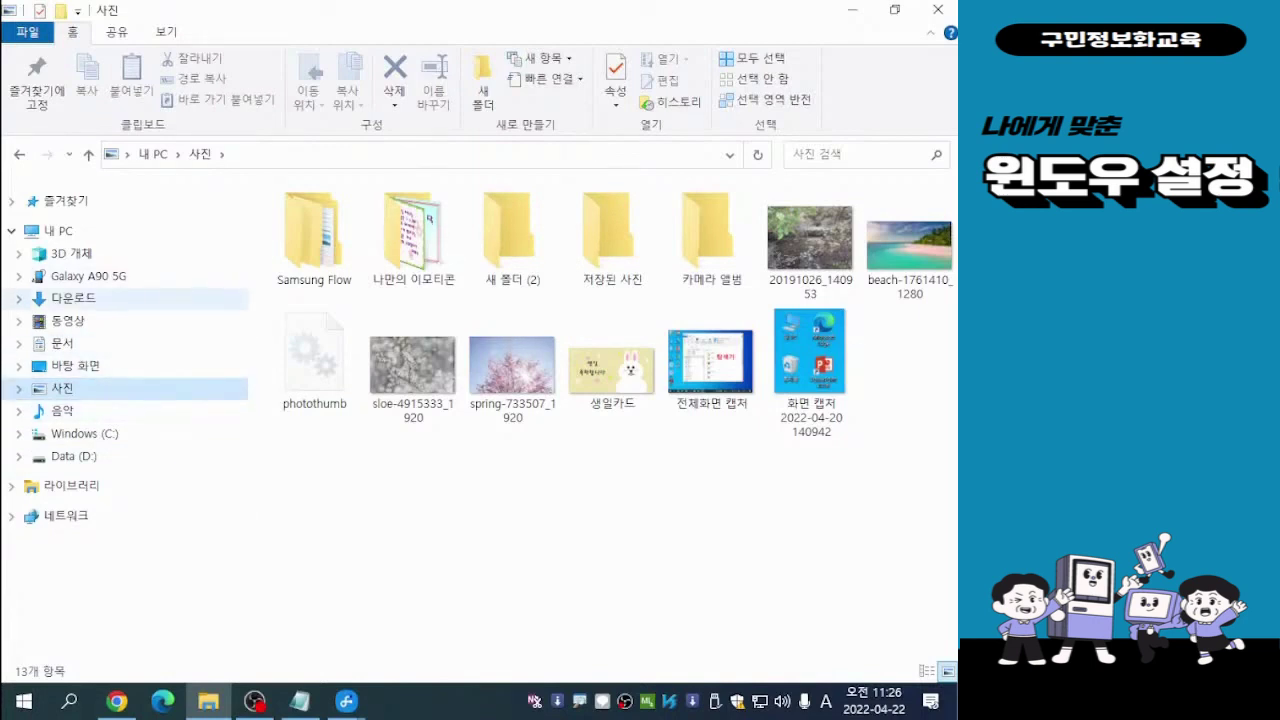
# Select the five 오늘 files in 다운로드 and move them to 바탕 화면.
pyautogui.click(74, 299)
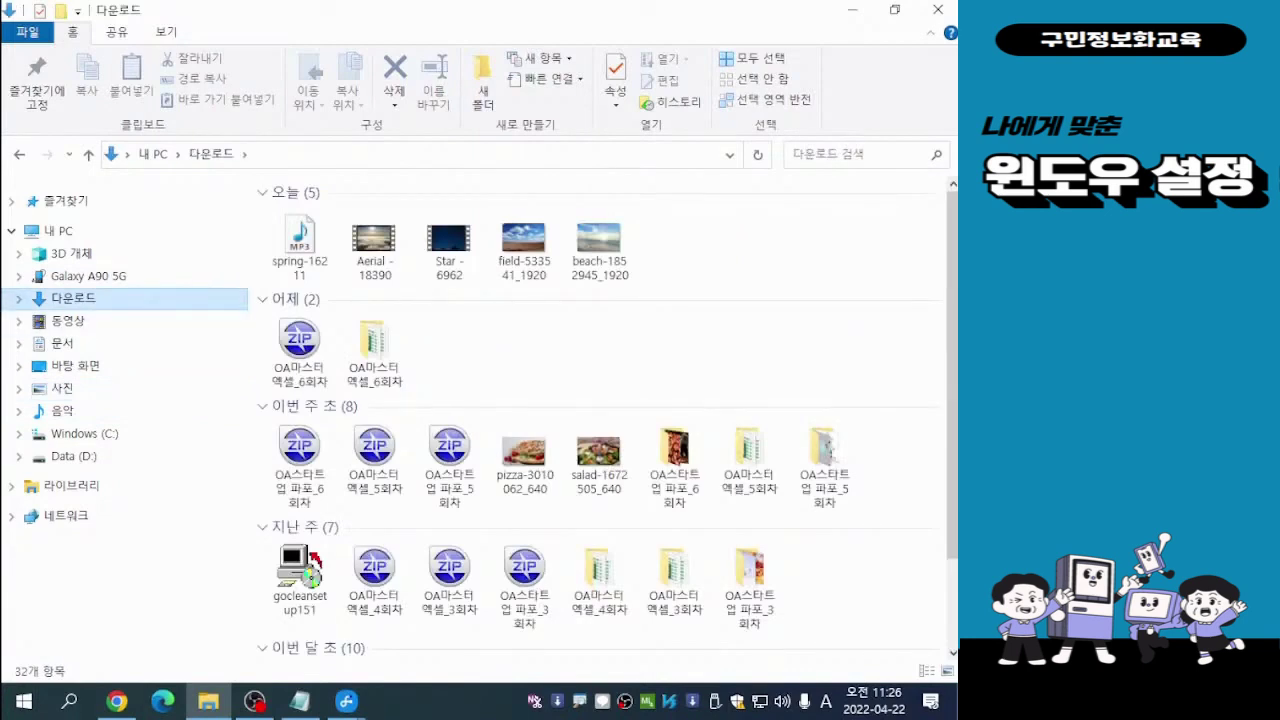
pyautogui.click(300, 246)
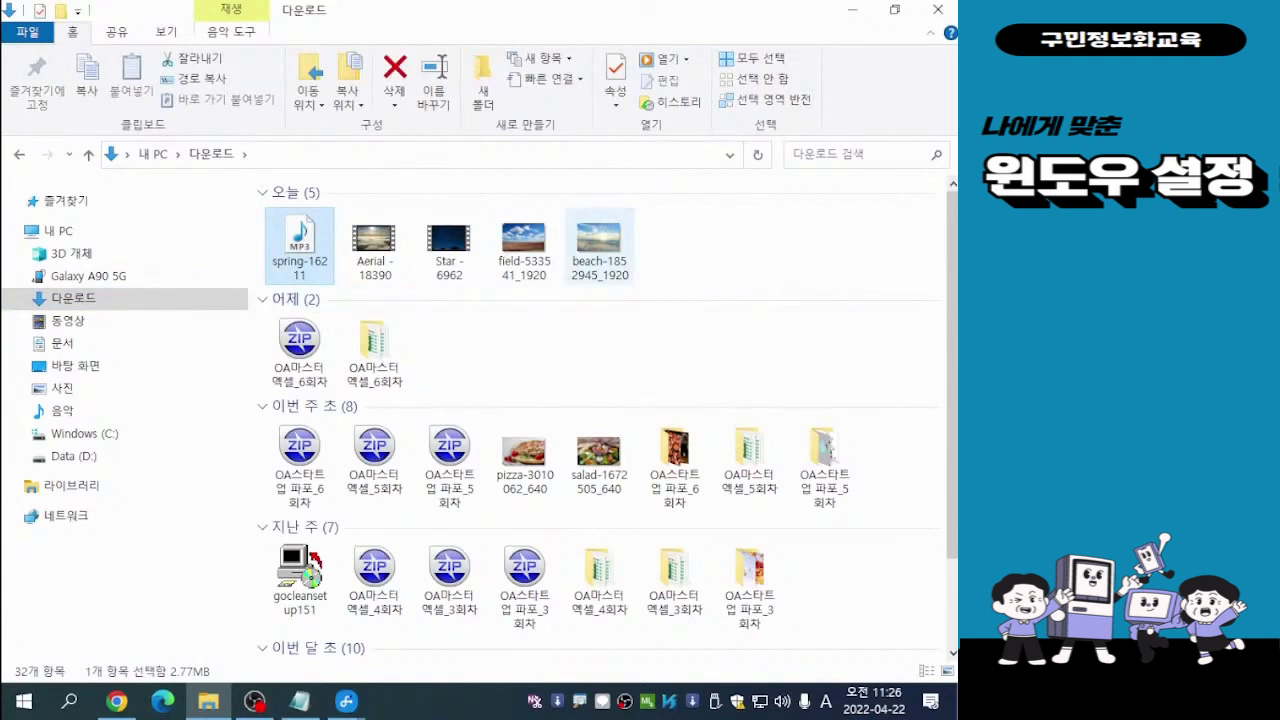
pyautogui.keyDown('shift'); pyautogui.click(600, 245); pyautogui.keyUp('shift')
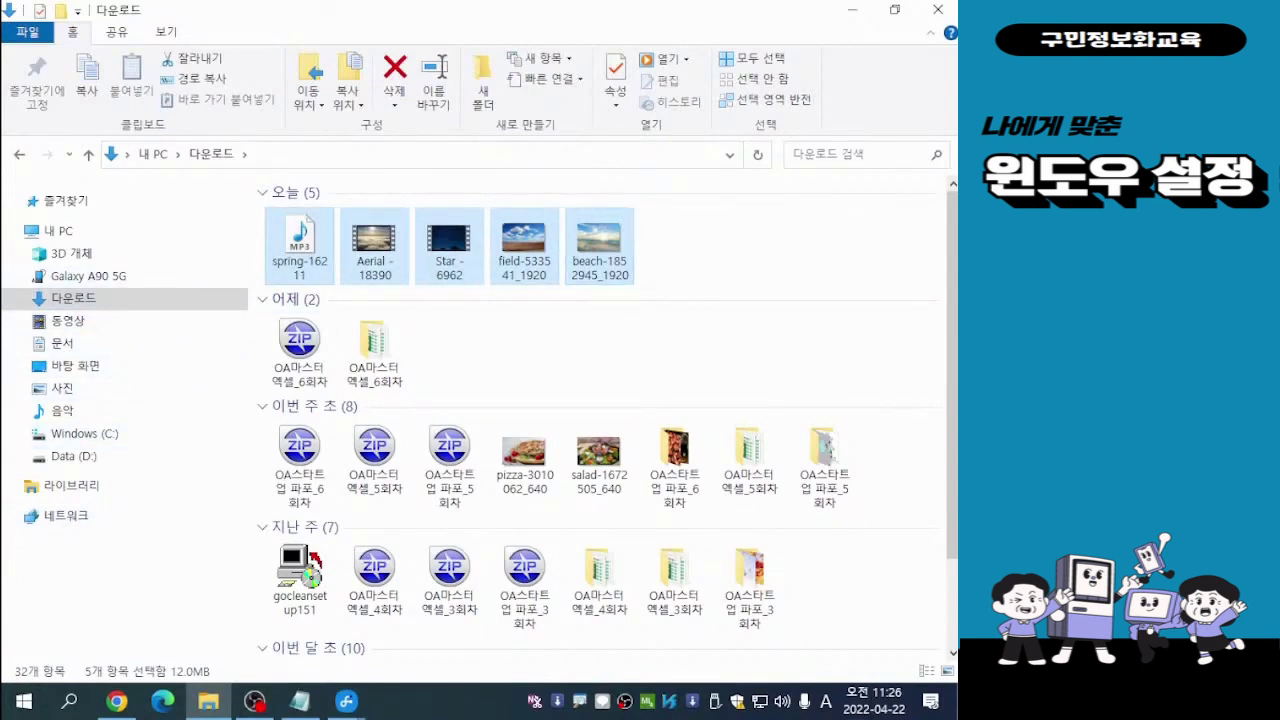
pyautogui.moveTo(300, 240); pyautogui.dragTo(165, 365)
# Create a shortcut to 바탕 화면 in the 사진 folder.
pyautogui.moveTo(75, 298); pyautogui.dragTo(76, 390)
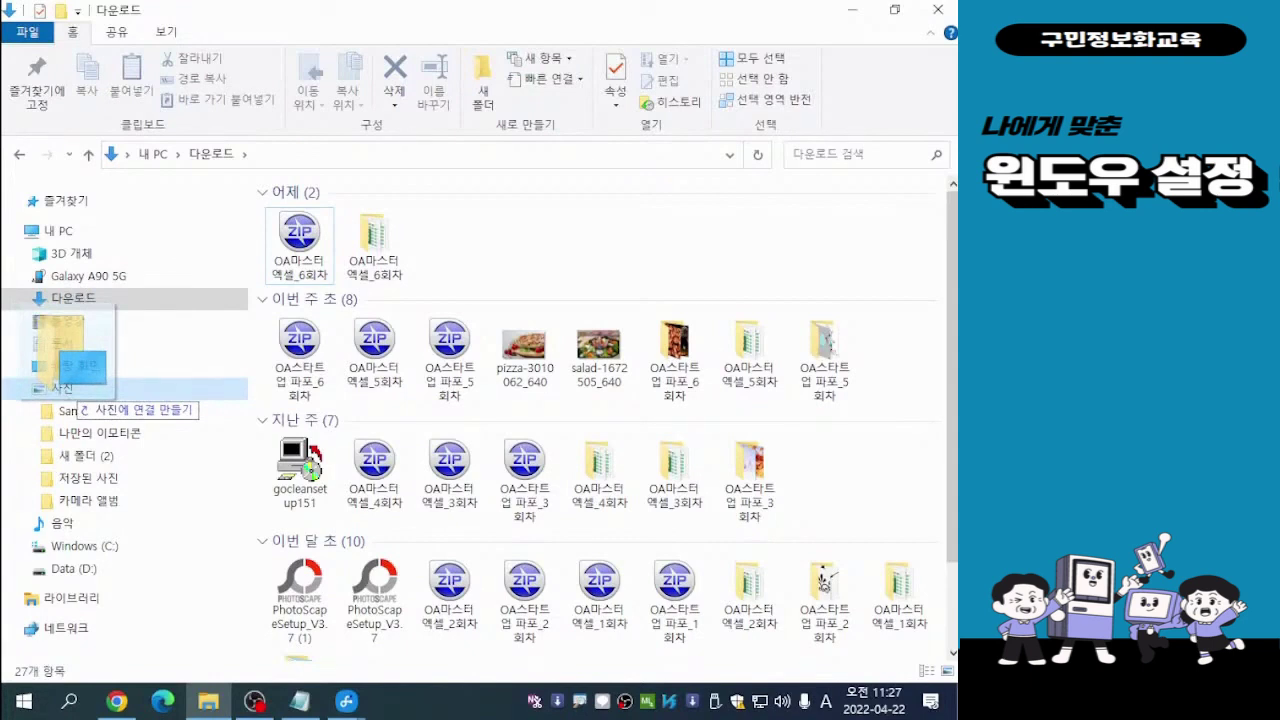
pyautogui.moveTo(76, 390); pyautogui.dragTo(76, 388)
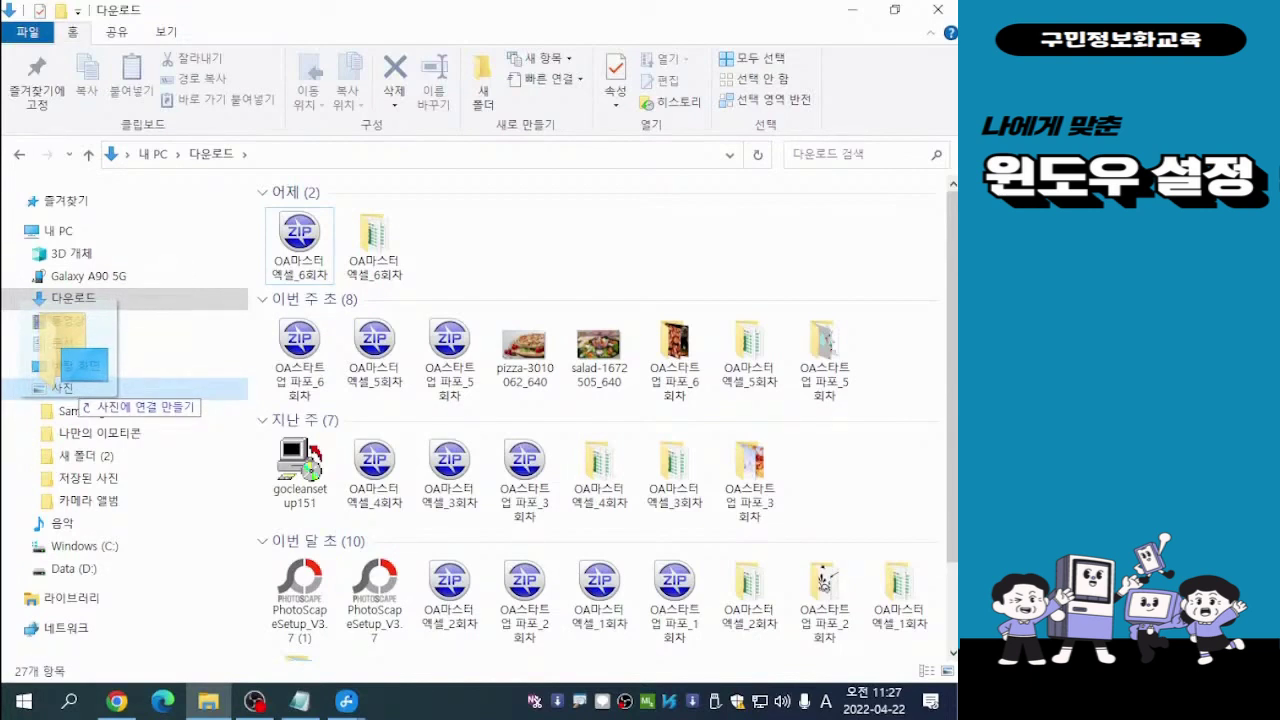
pyautogui.moveTo(76, 388); pyautogui.dragTo(76, 390)
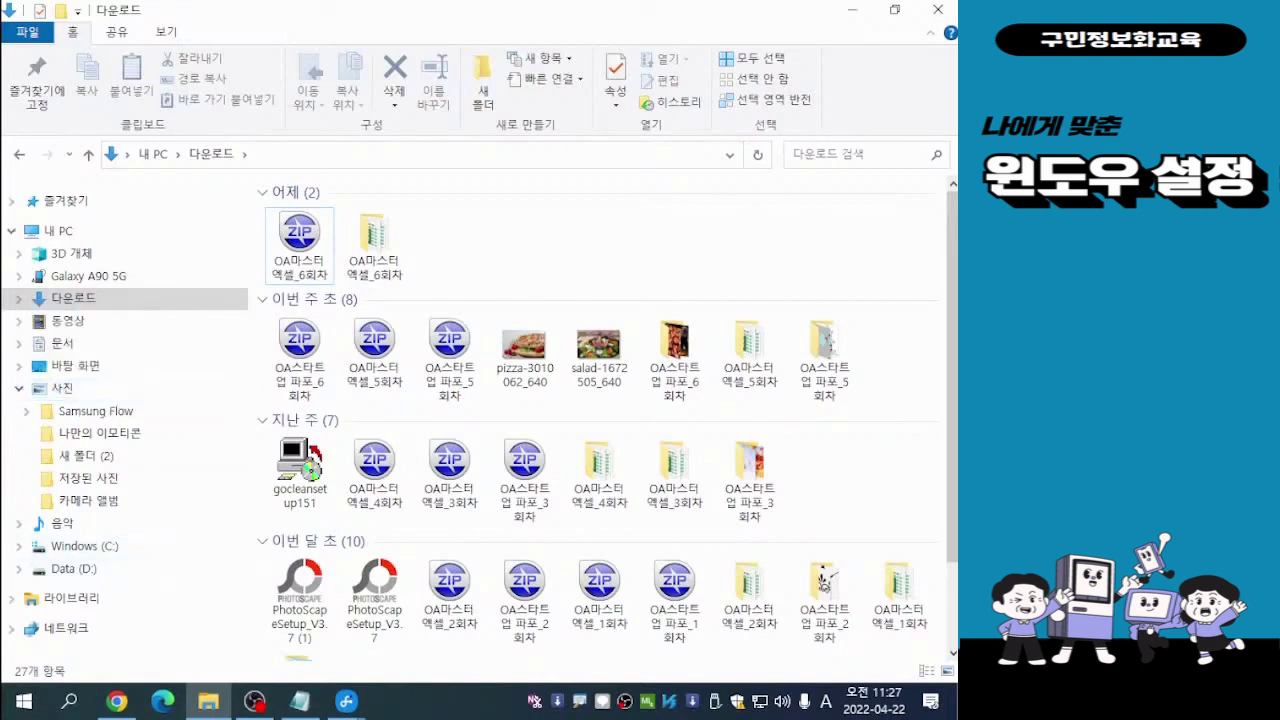
# Look for the moved files in 사진, 다운로드 and the 나만의 이모티콘 and Samsung Flow subfolders.
pyautogui.click(62, 388)
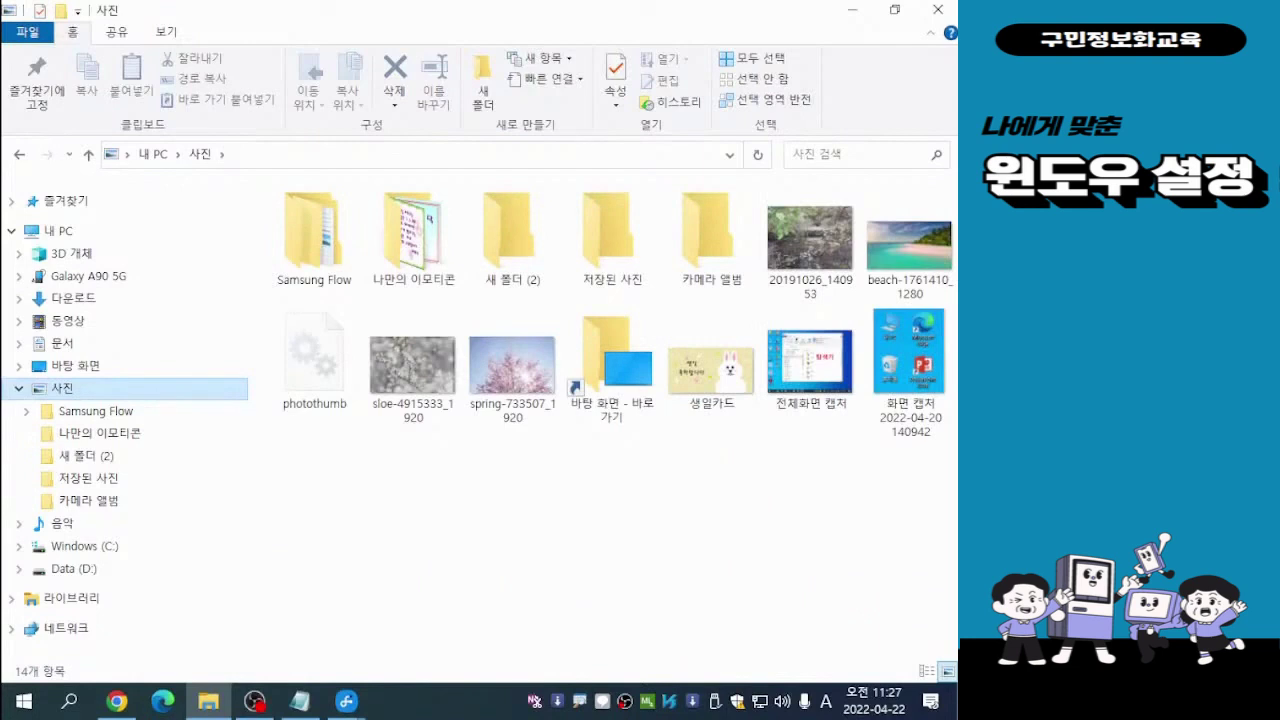
pyautogui.click(73, 298)
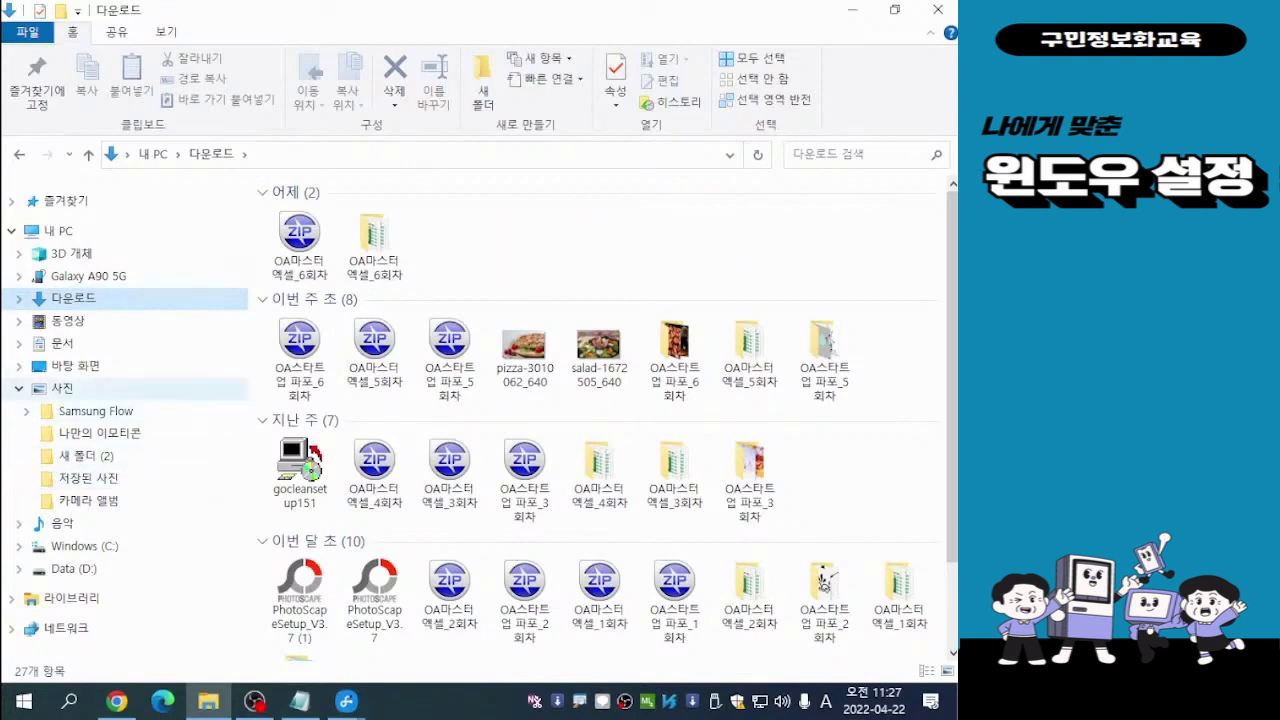
pyautogui.click(62, 388)
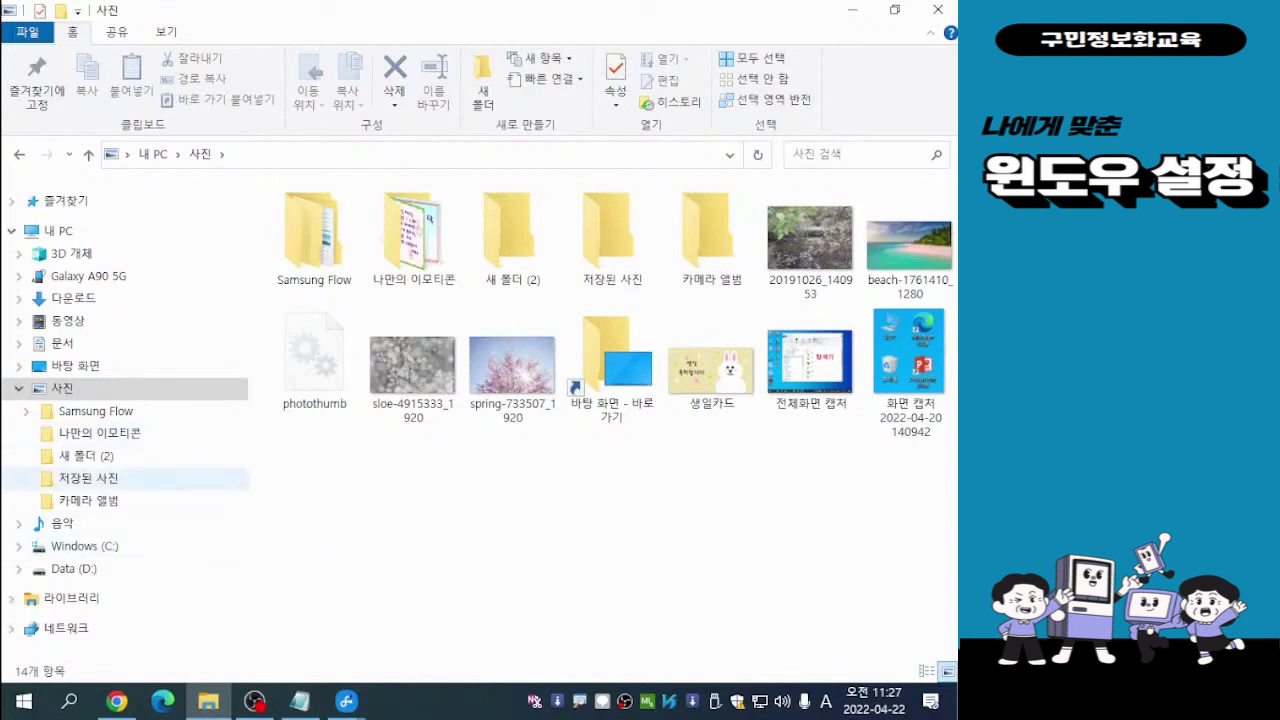
pyautogui.click(100, 433)
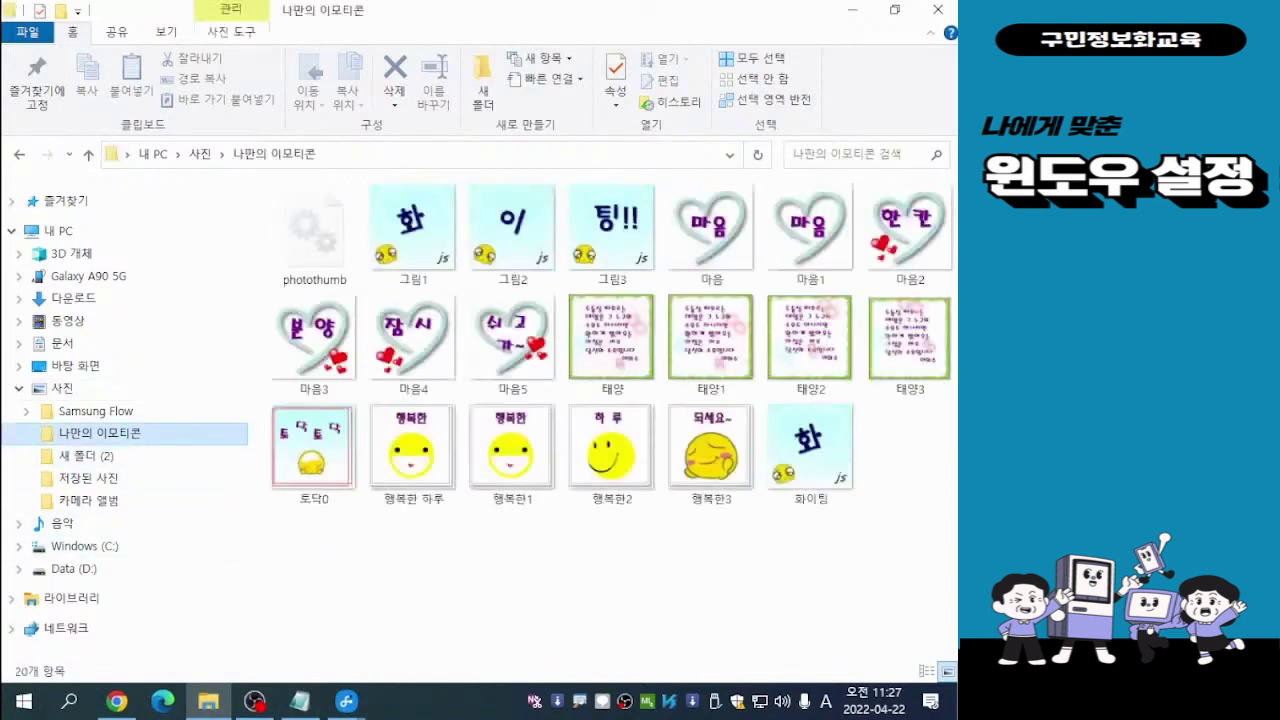
pyautogui.click(95, 411)
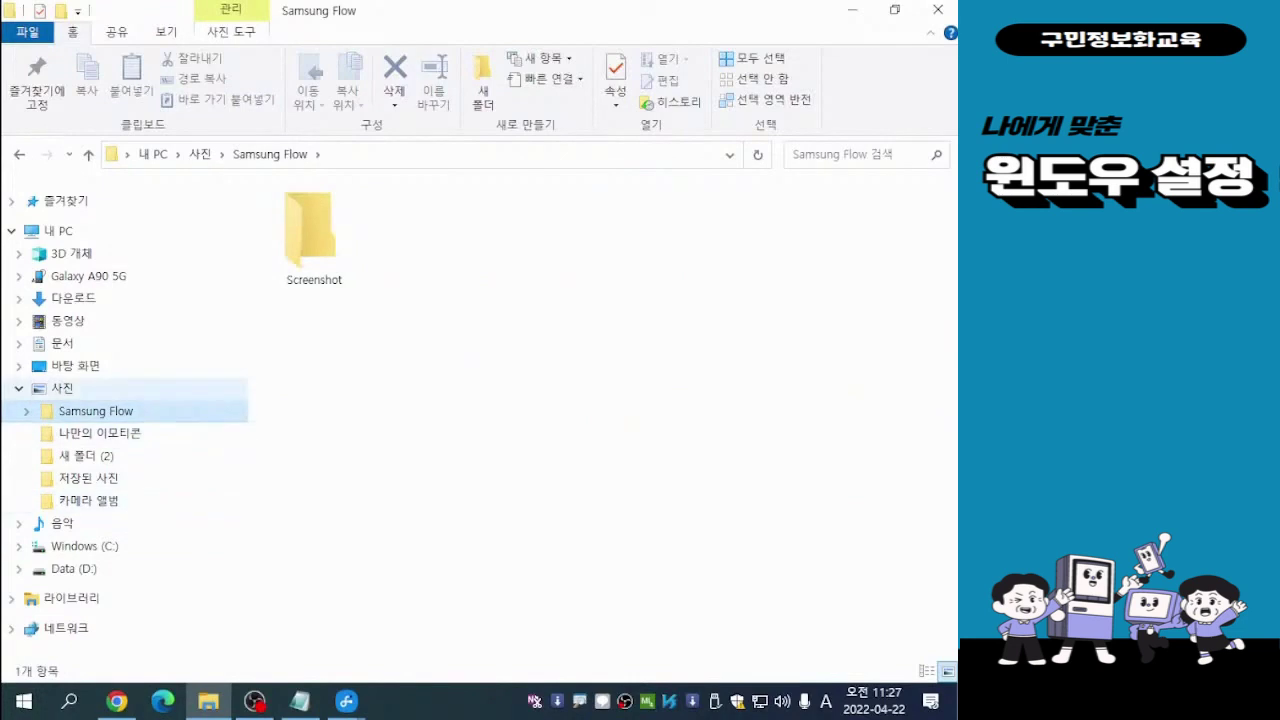
pyautogui.click(62, 388)
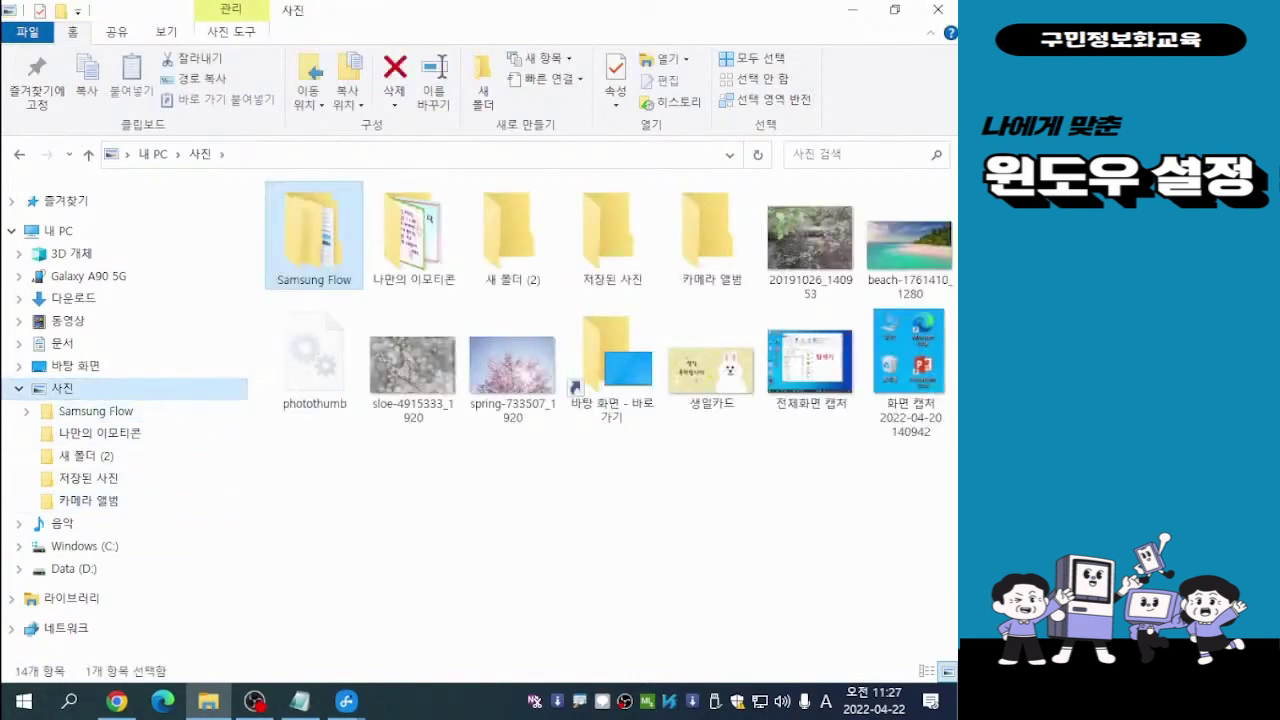
pyautogui.press('Return')
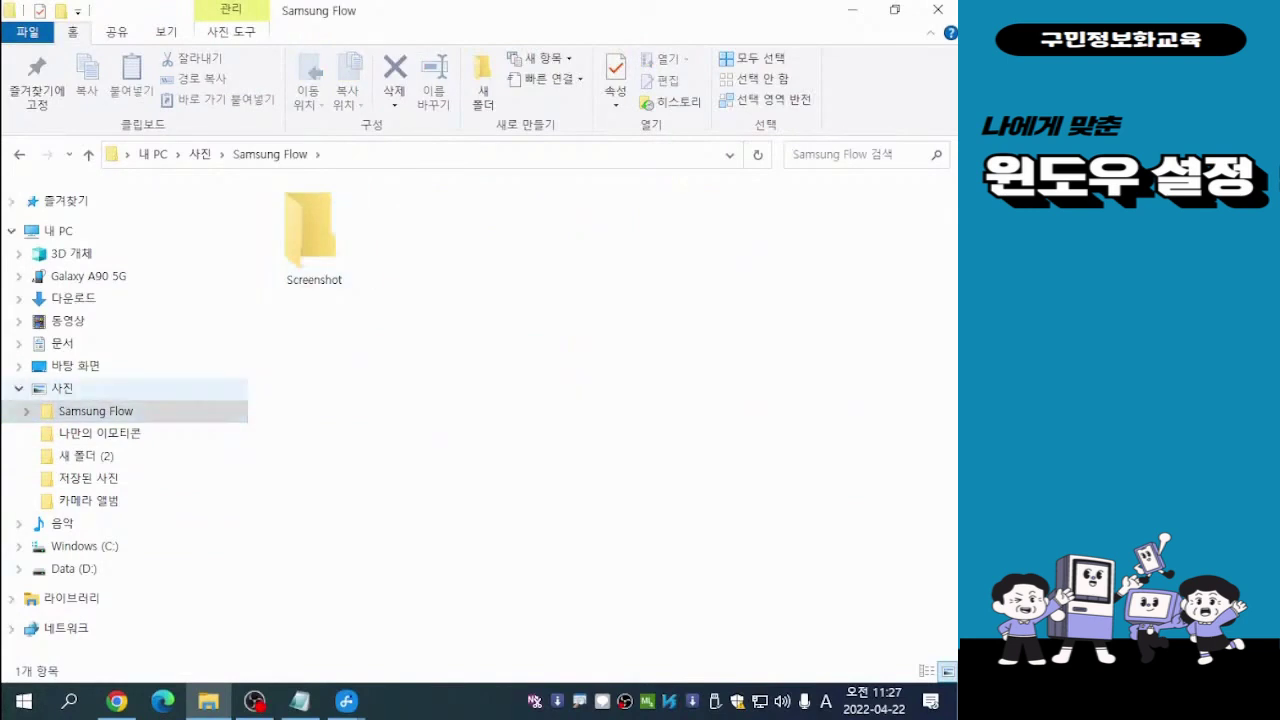
pyautogui.press('BackSpace')
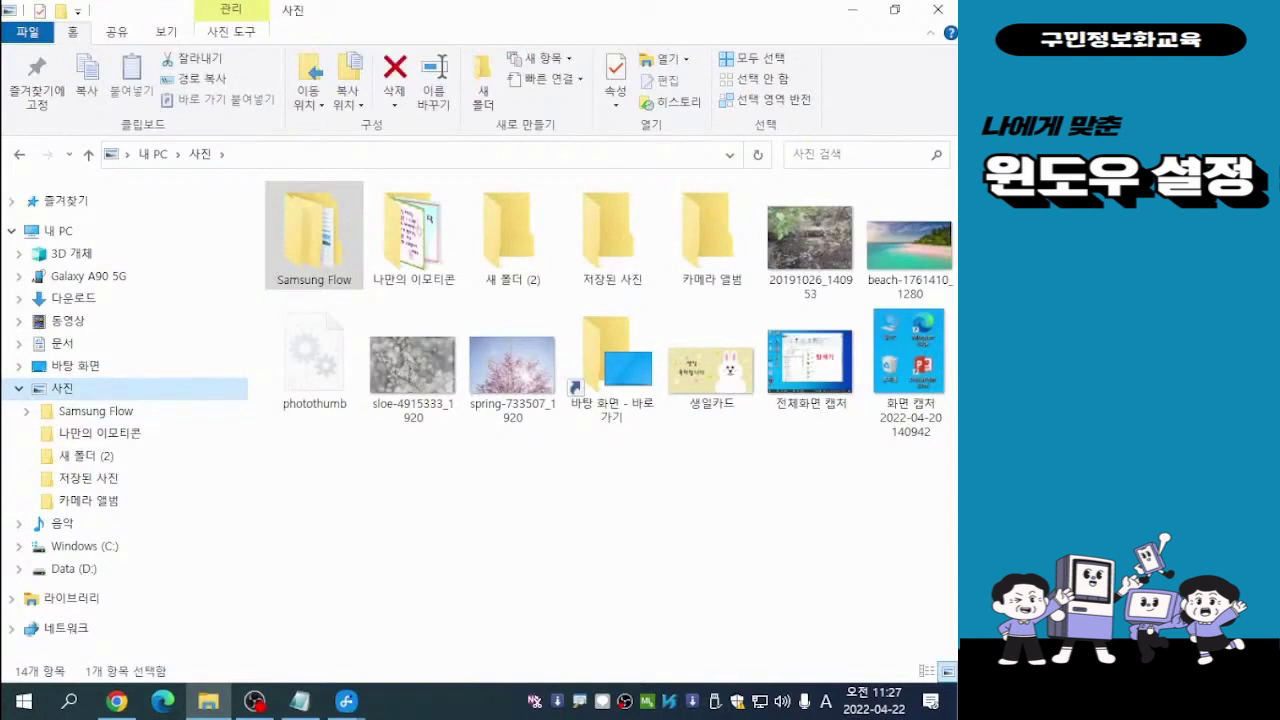
# Reopen 다운로드, select the five files from spring-16211 to beach-1852945_1920 and move them to 사진.
pyautogui.click(73, 298)
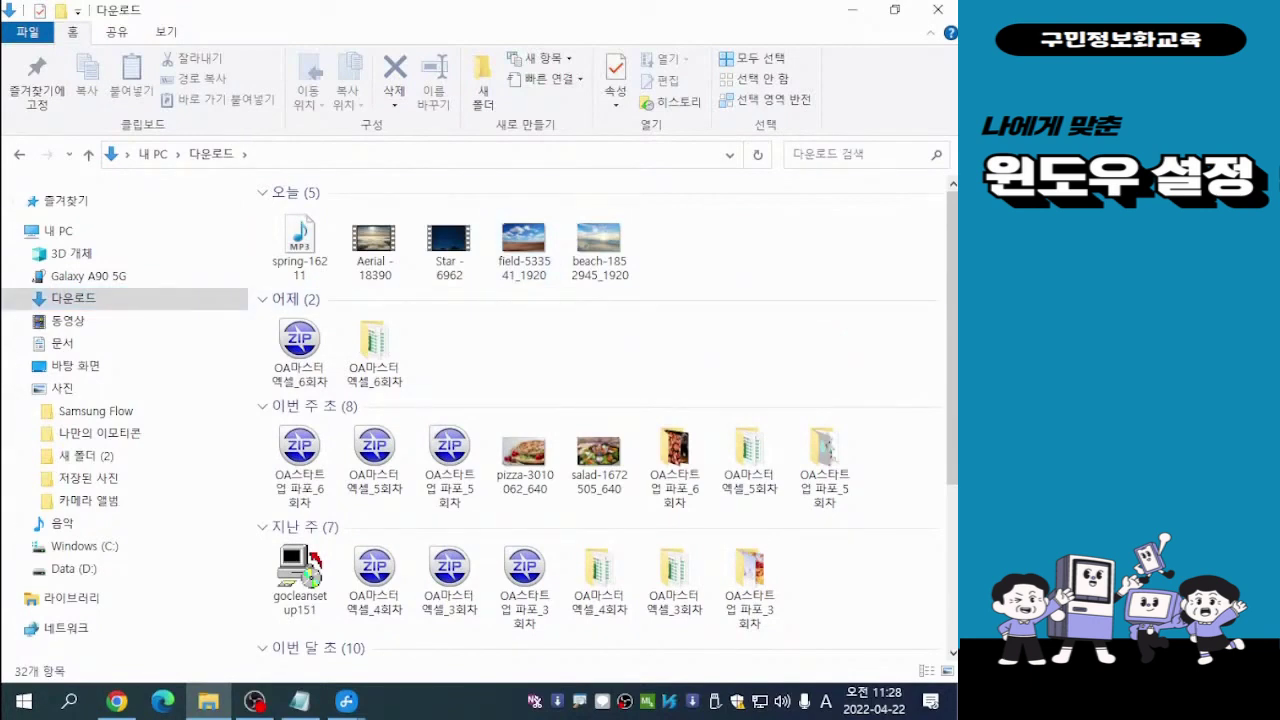
pyautogui.click(300, 245)
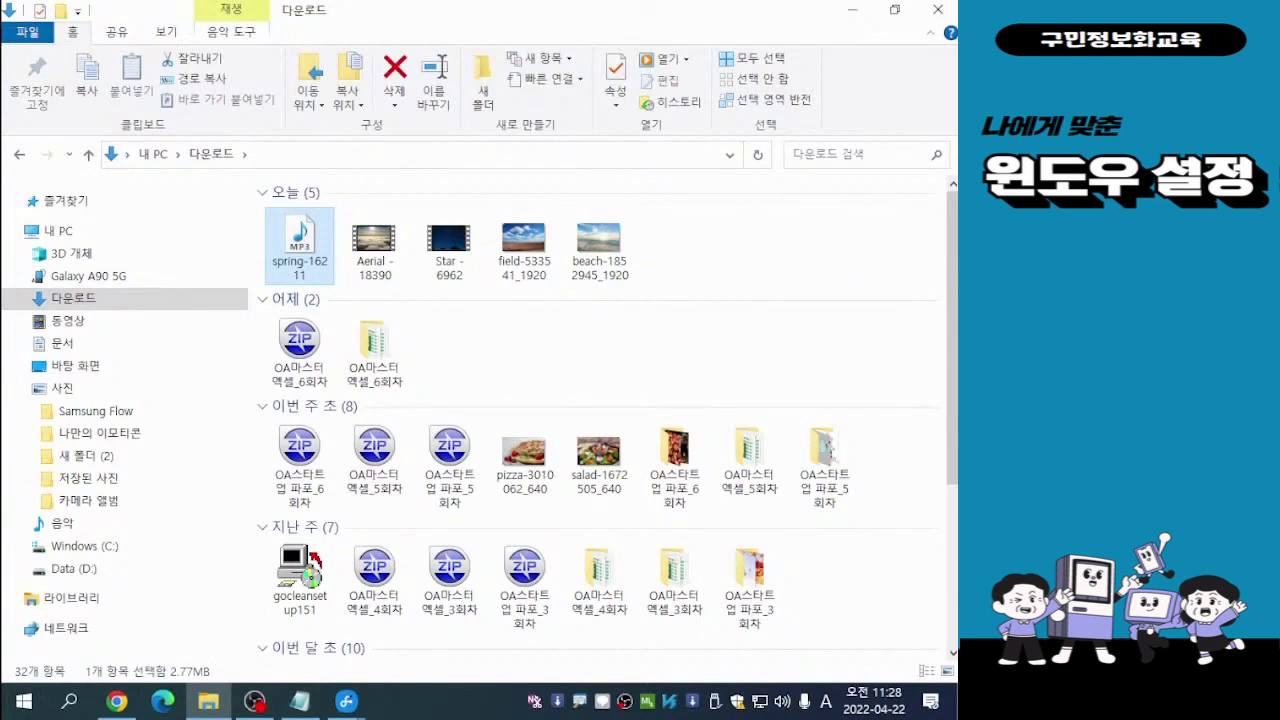
pyautogui.keyDown('shift'); pyautogui.click(599, 245); pyautogui.keyUp('shift')
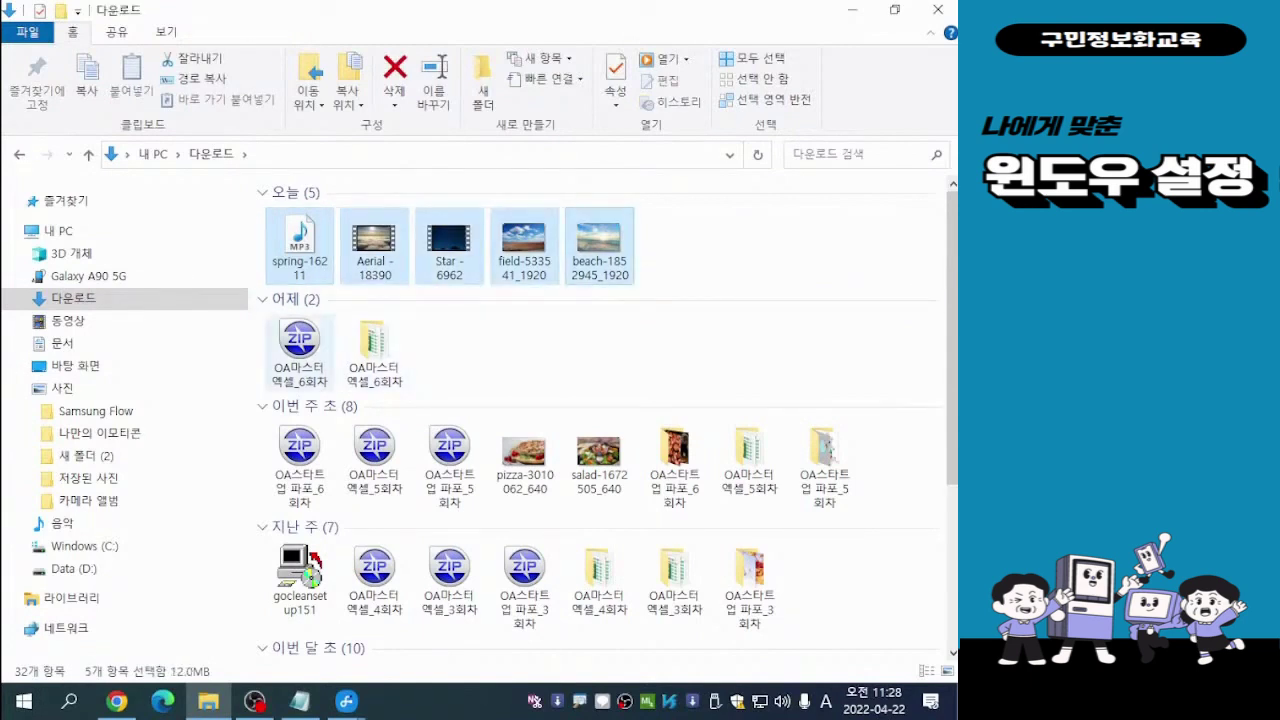
pyautogui.moveTo(599, 245); pyautogui.dragTo(62, 392)
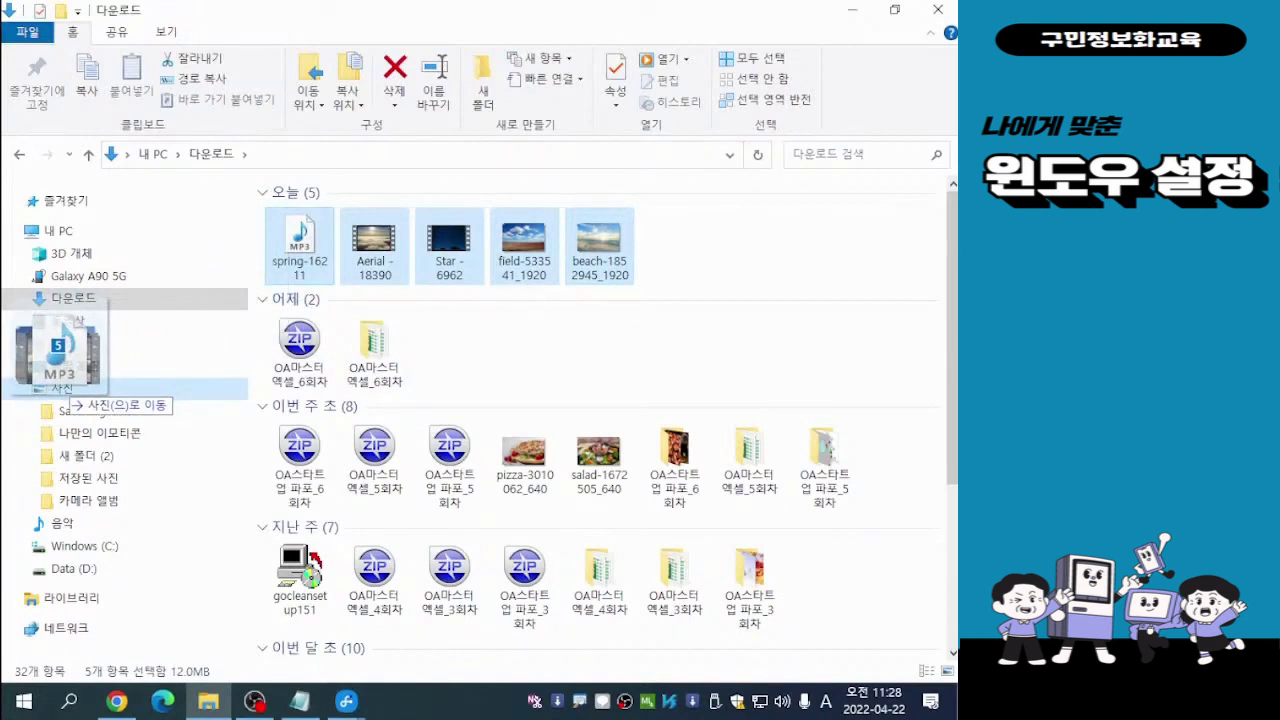
pyautogui.moveTo(62, 392); pyautogui.dragTo(62, 392)
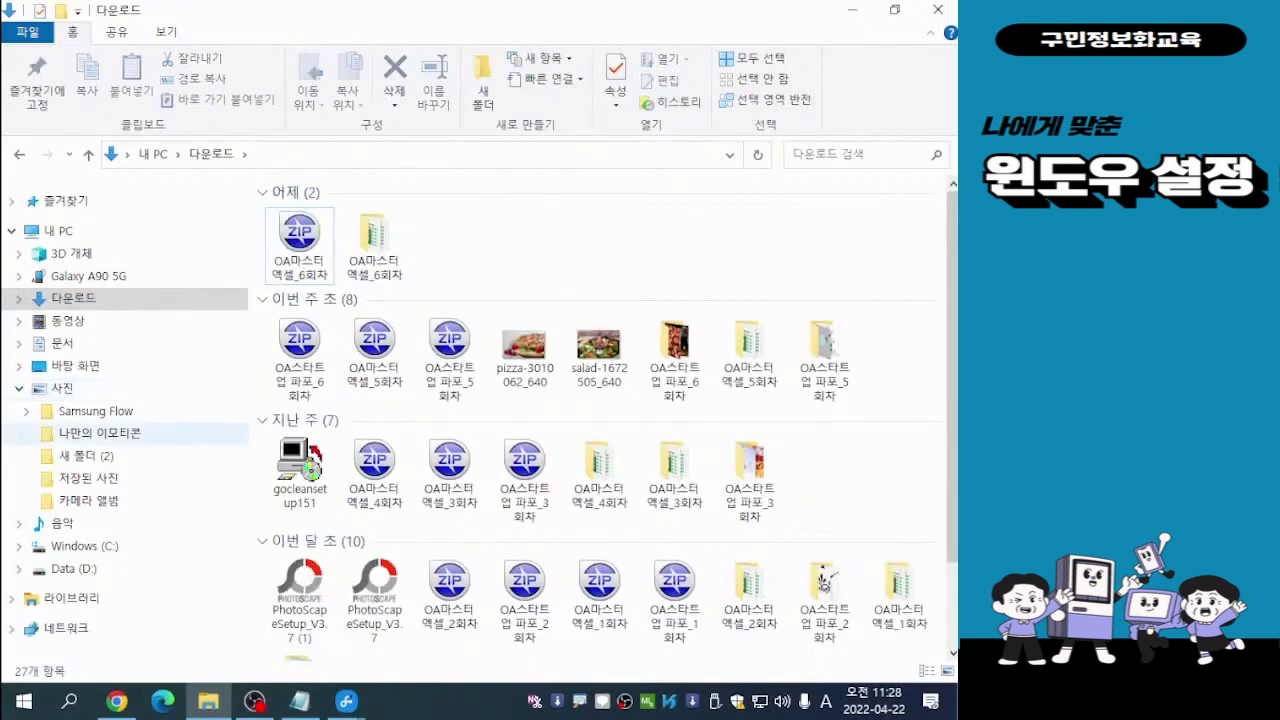
# Examine the moved image, music and video files in 사진 and return to the 다운로드 folder.
pyautogui.click(62, 388)
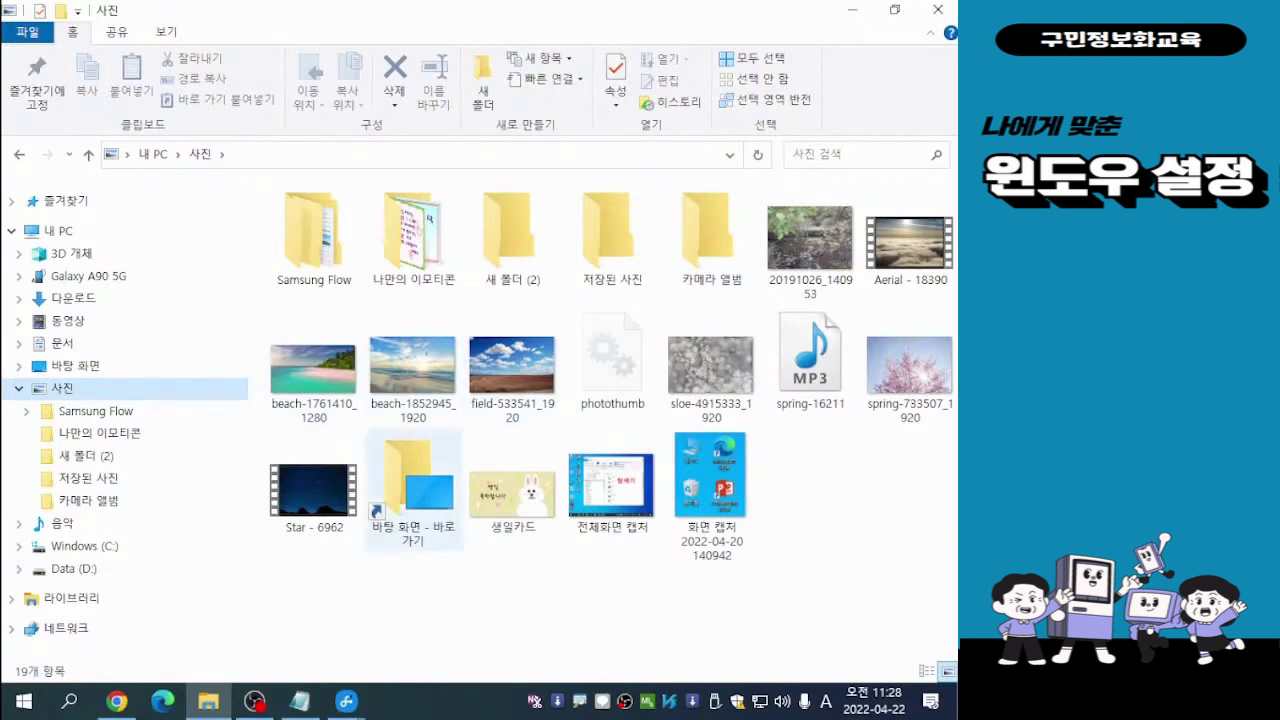
pyautogui.click(312, 366)
pyautogui.click(412, 366)
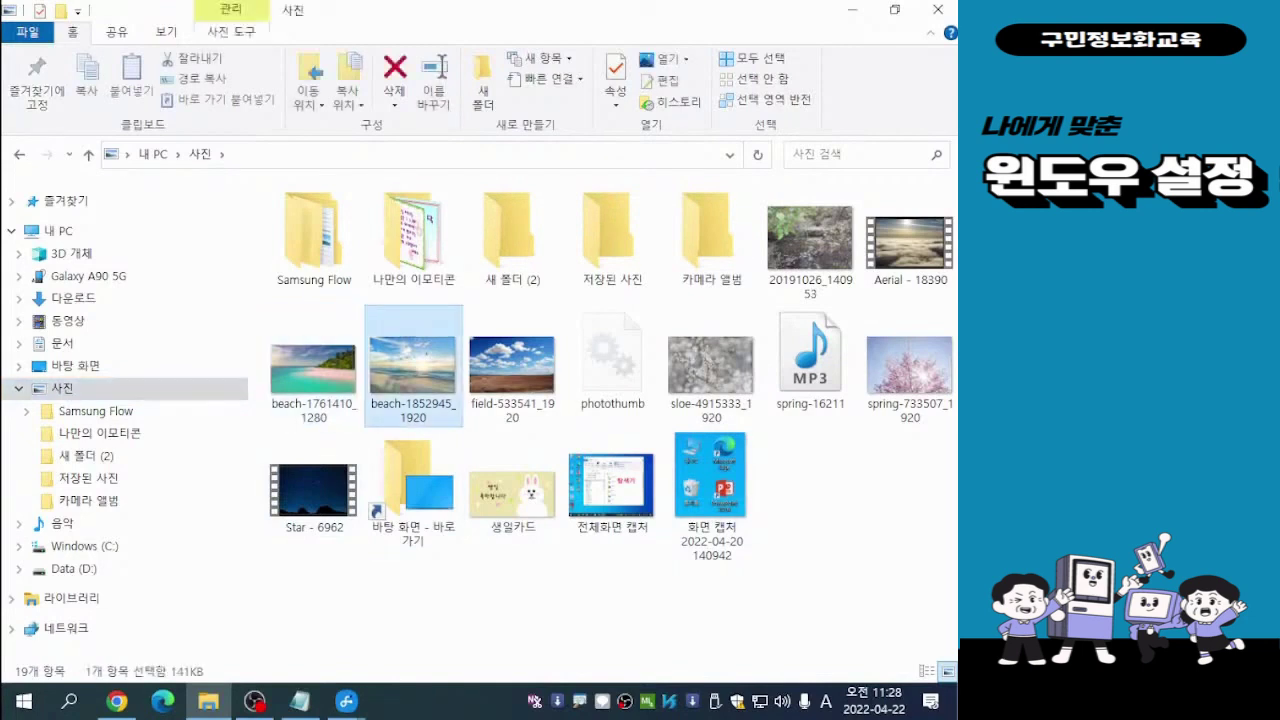
pyautogui.click(512, 366)
pyautogui.click(810, 360)
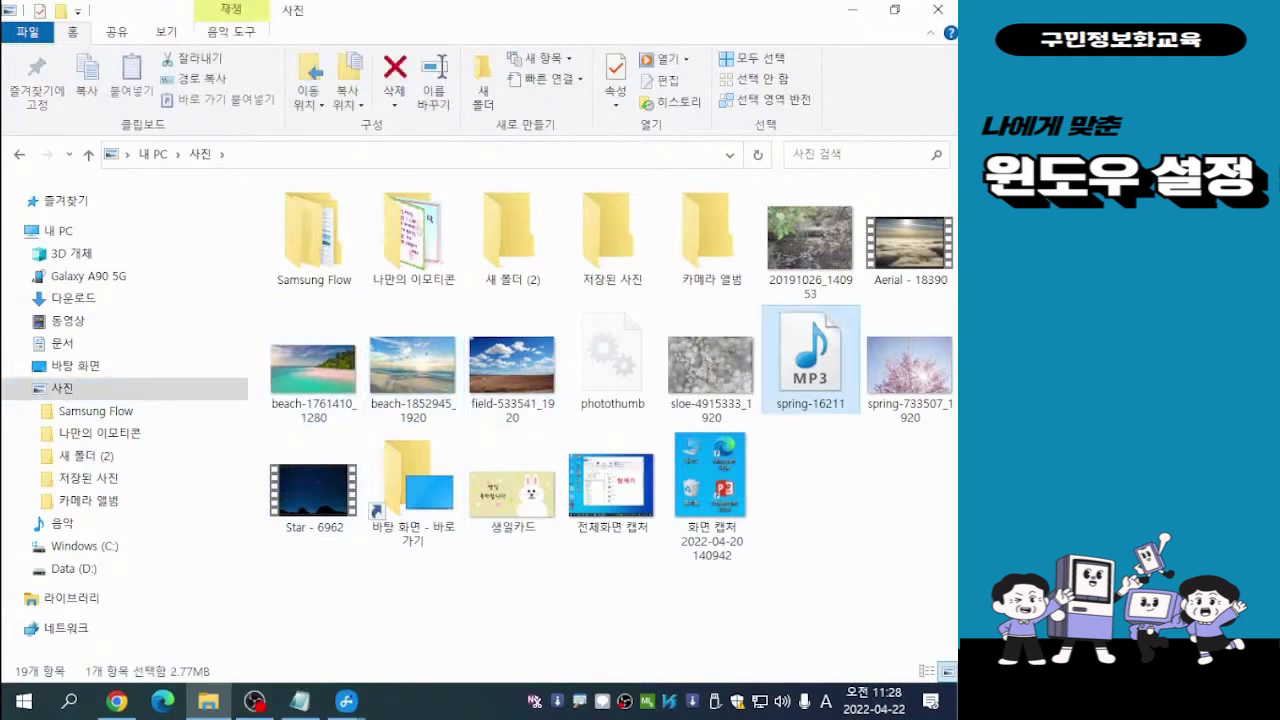
pyautogui.click(314, 490)
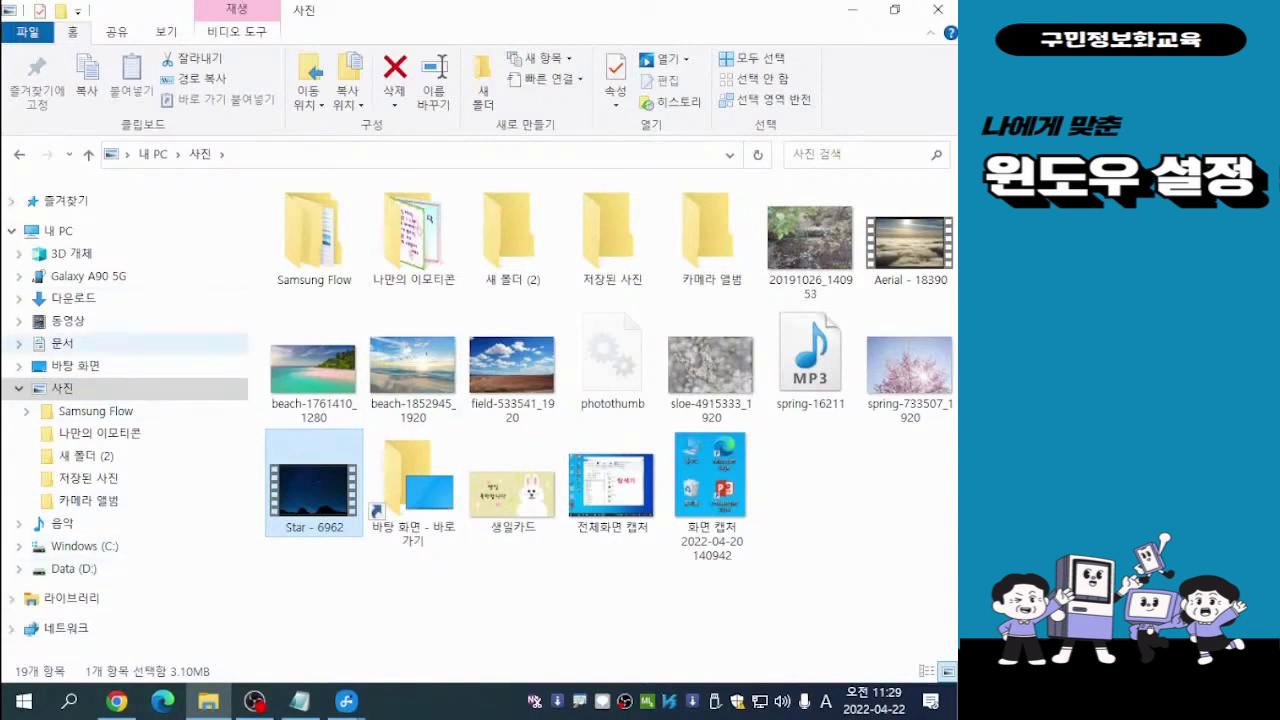
pyautogui.click(74, 298)
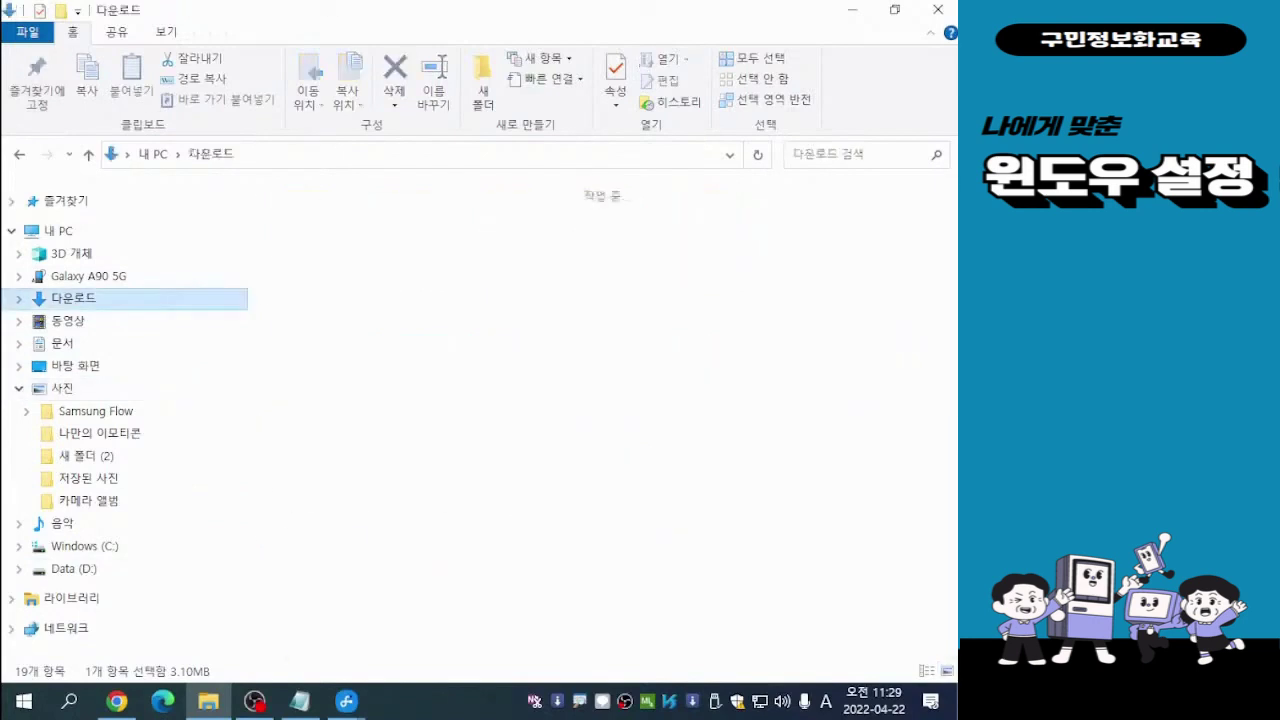
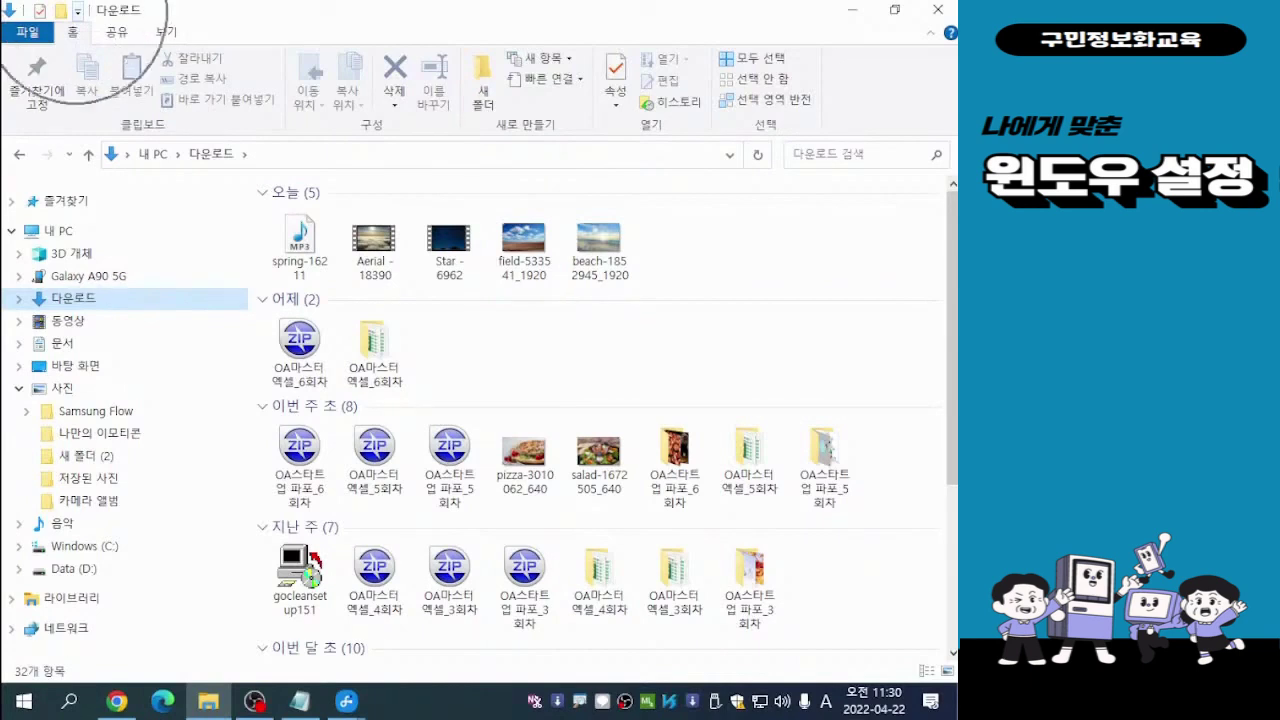
# Add the undo (실행 취소) and redo (다시 실행) commands to the quick access toolbar.
pyautogui.click(77, 12)
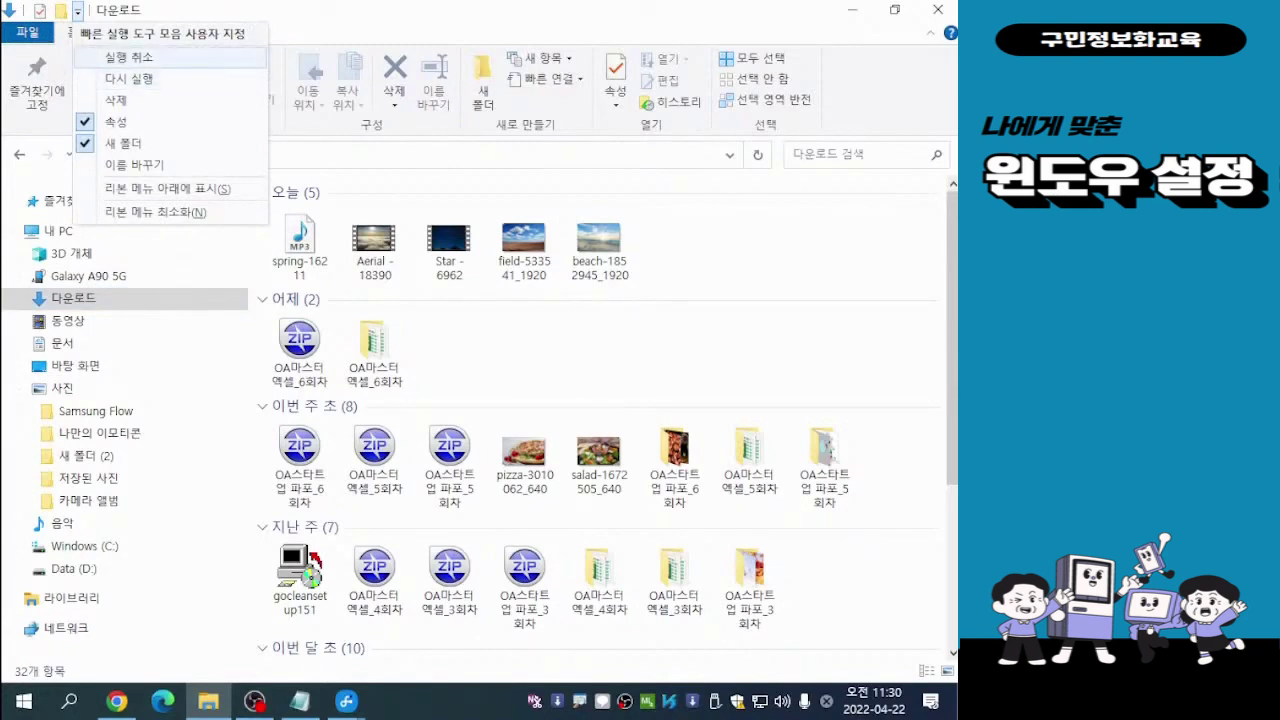
pyautogui.click(128, 57)
pyautogui.click(98, 10)
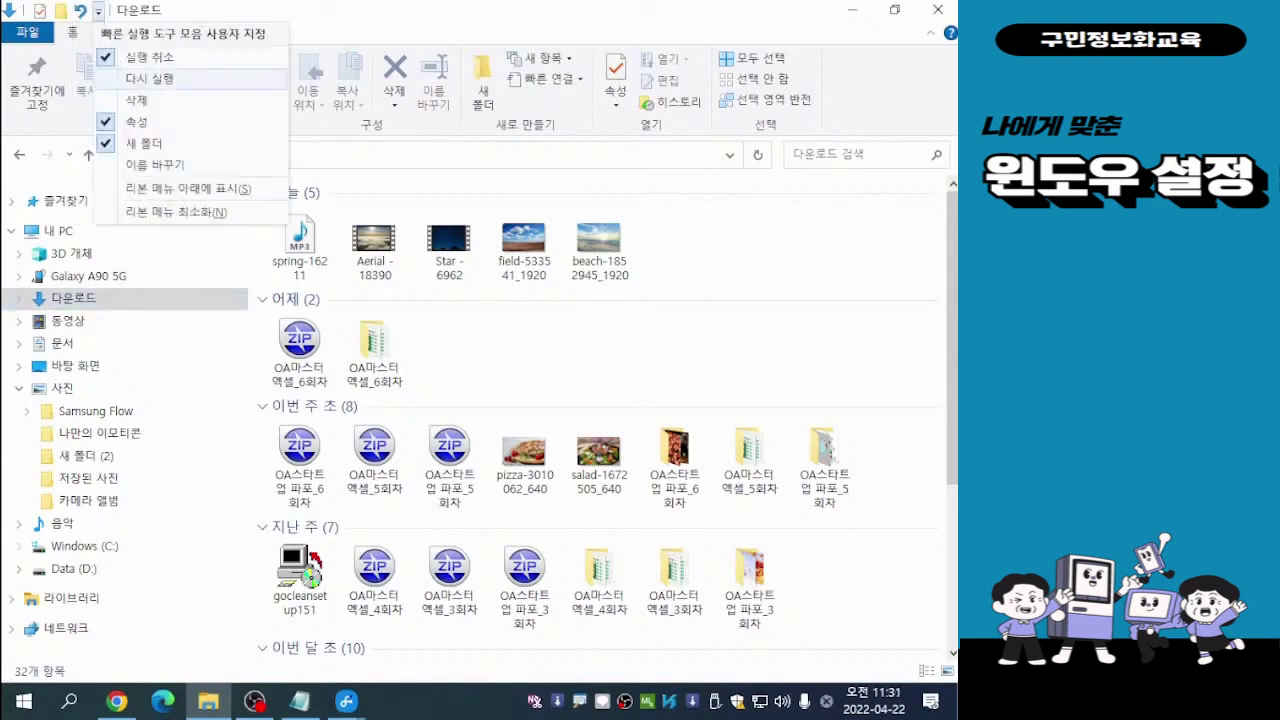
pyautogui.click(150, 78)
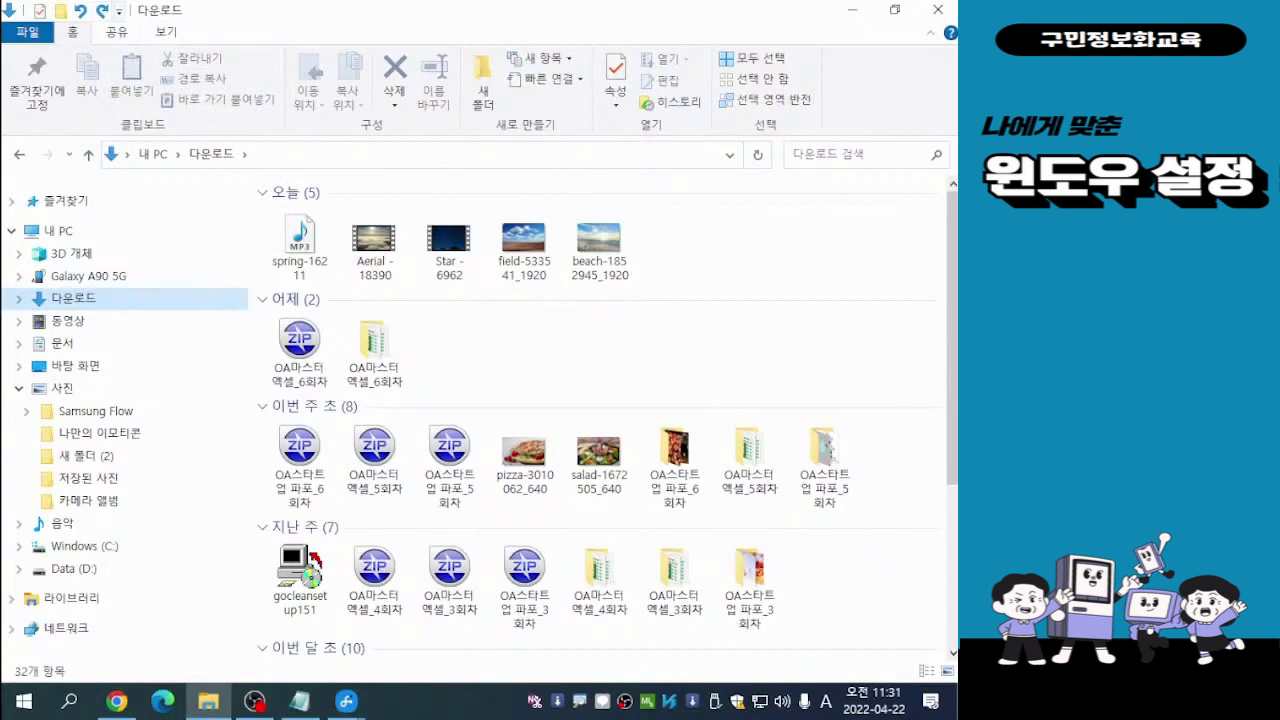
pyautogui.click(118, 11)
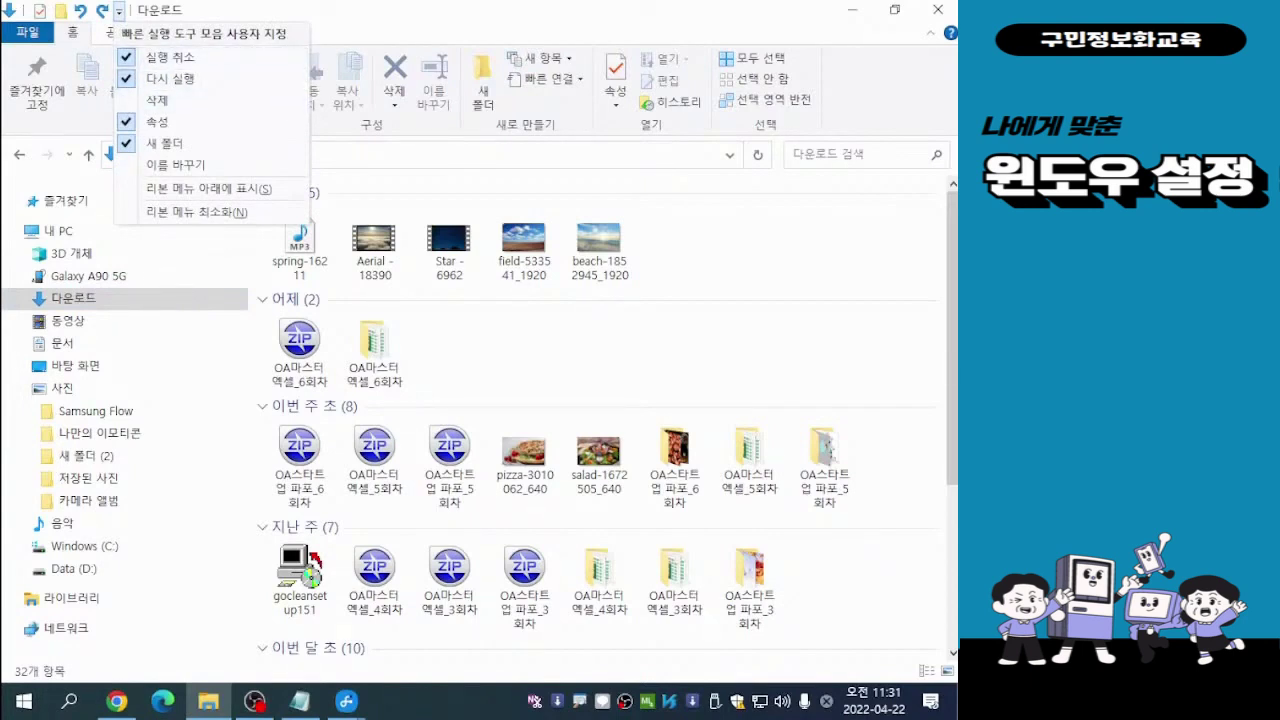
pyautogui.press('Escape')
pyautogui.click(118, 10)
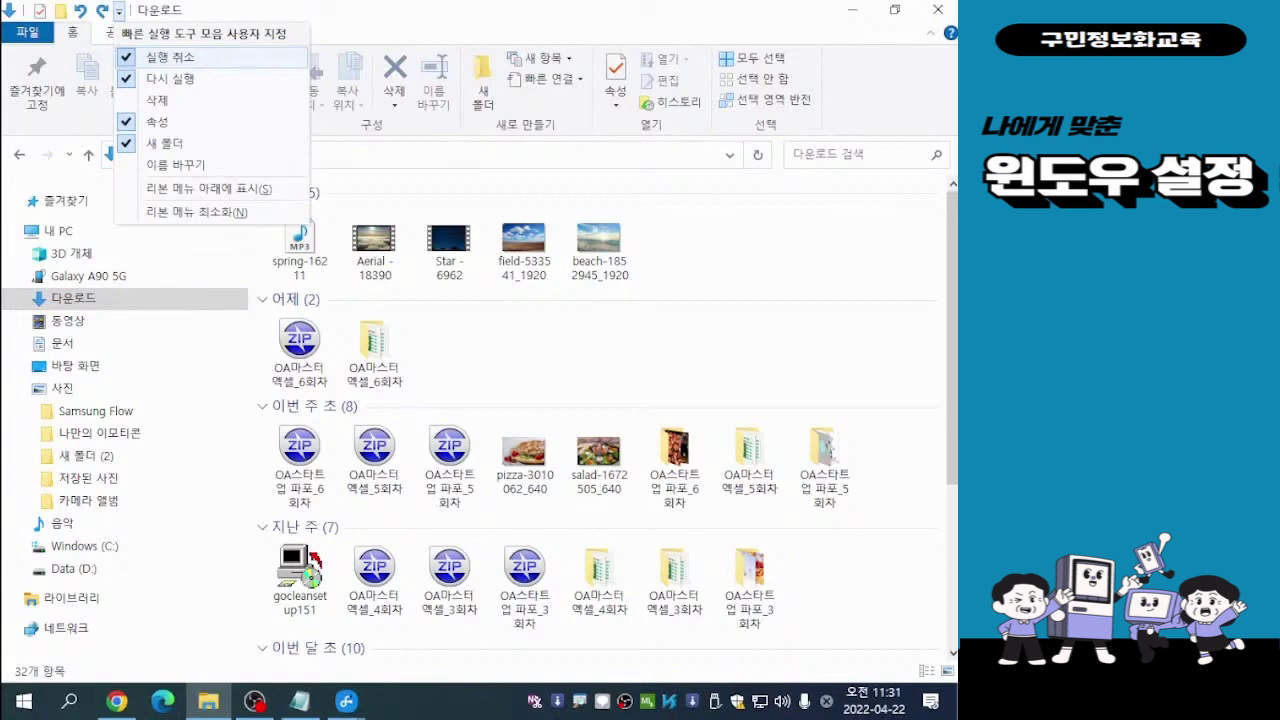
pyautogui.press('Escape')
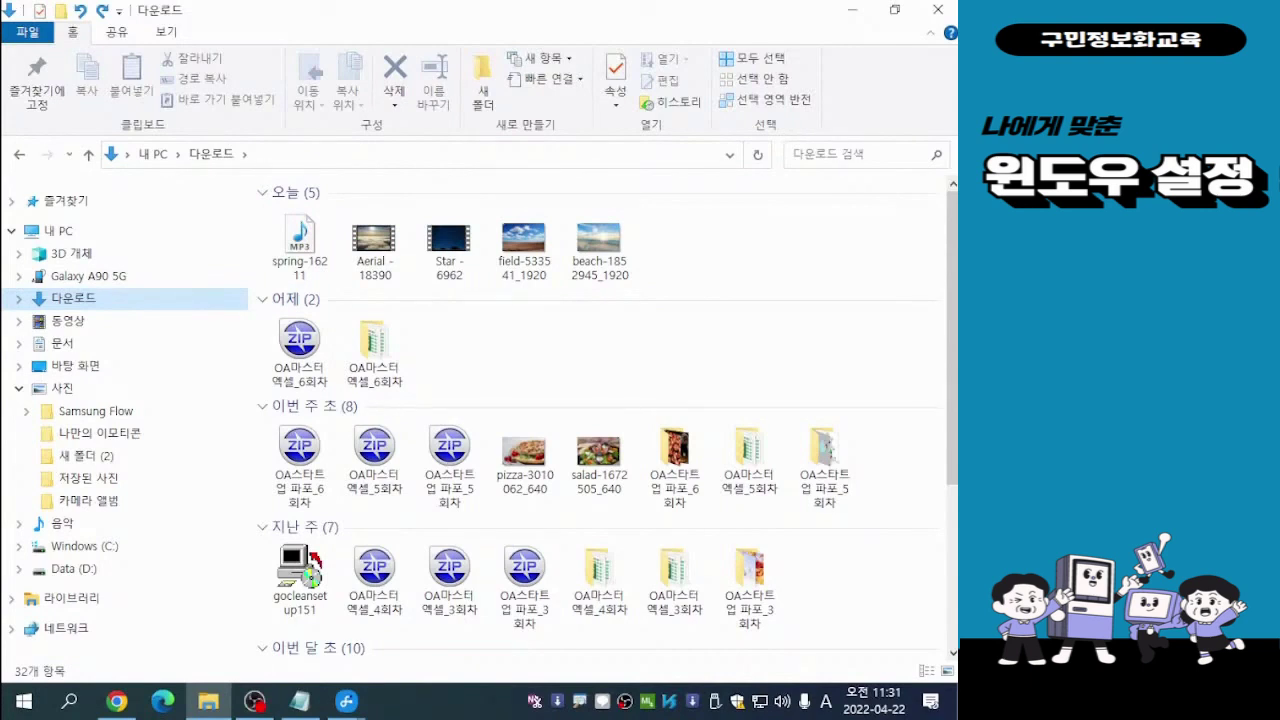
pyautogui.hotkey('alt', 'Tab')
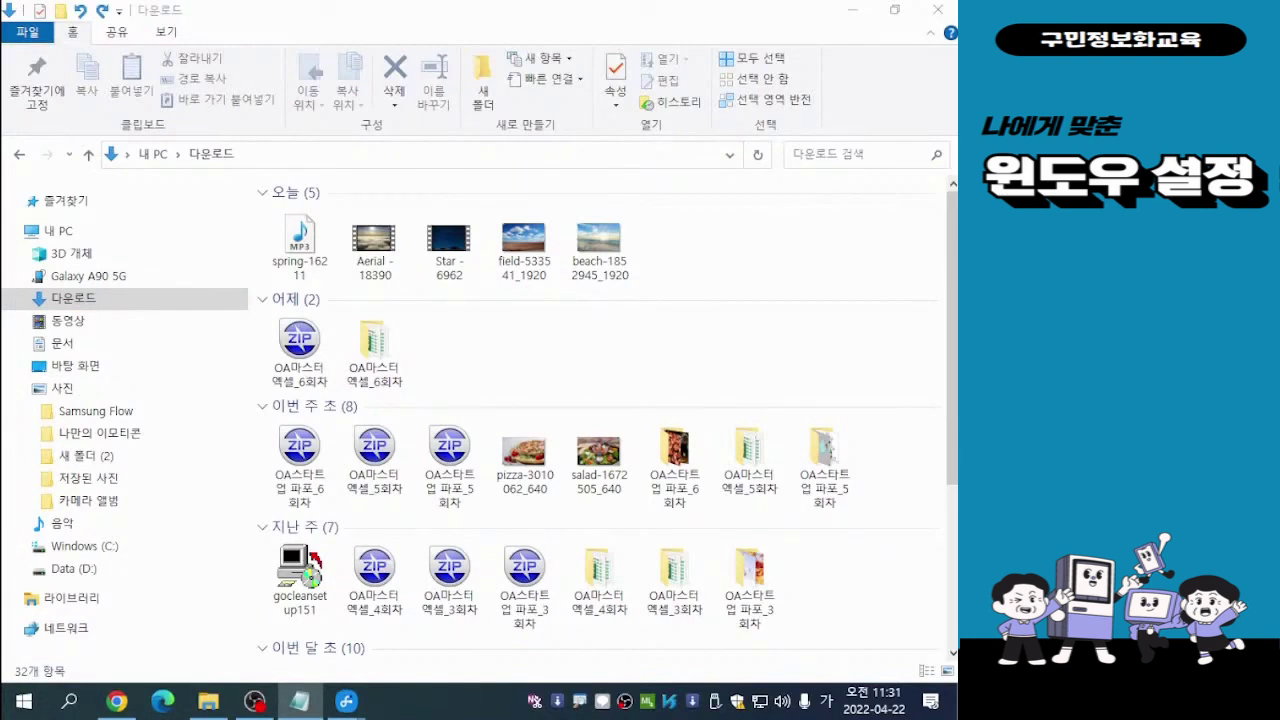
pyautogui.press('Hangul')
pyautogui.hotkey('alt', 'Tab')
pyautogui.press('Hangul')
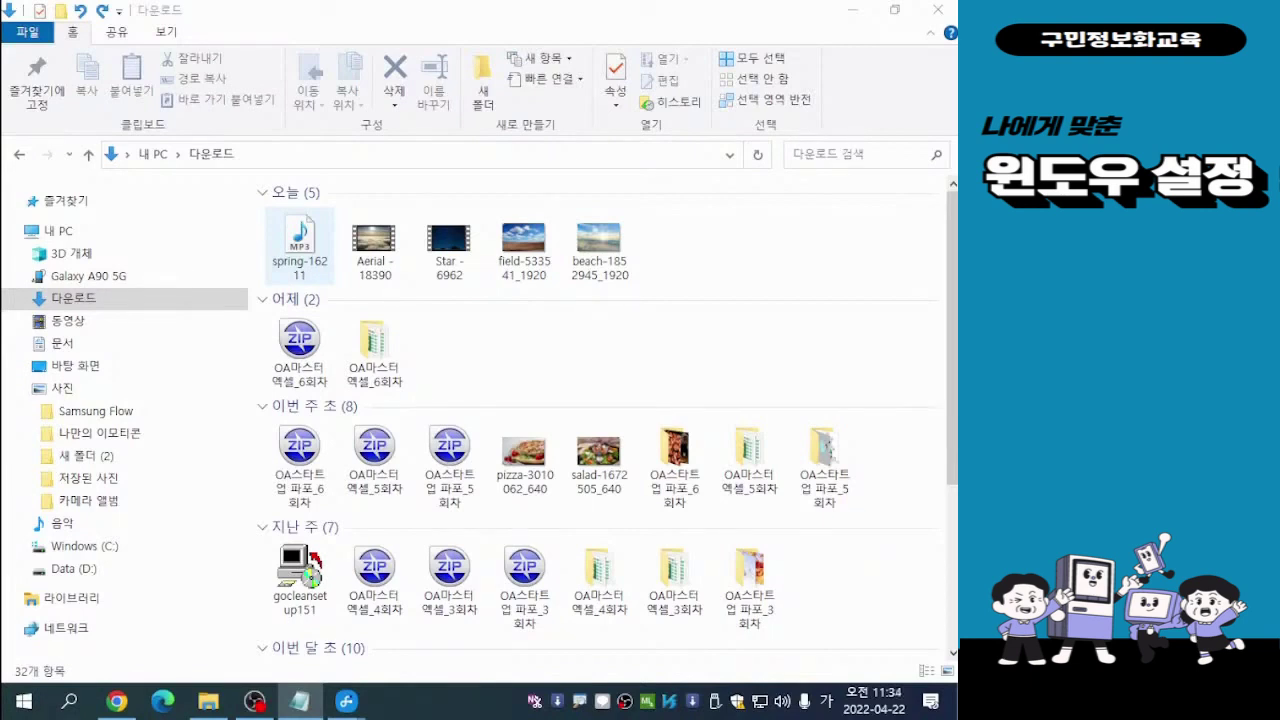
# Rename the music file spring-16211 in the 다운로드 folder as 봄노래.
pyautogui.click(299, 245)
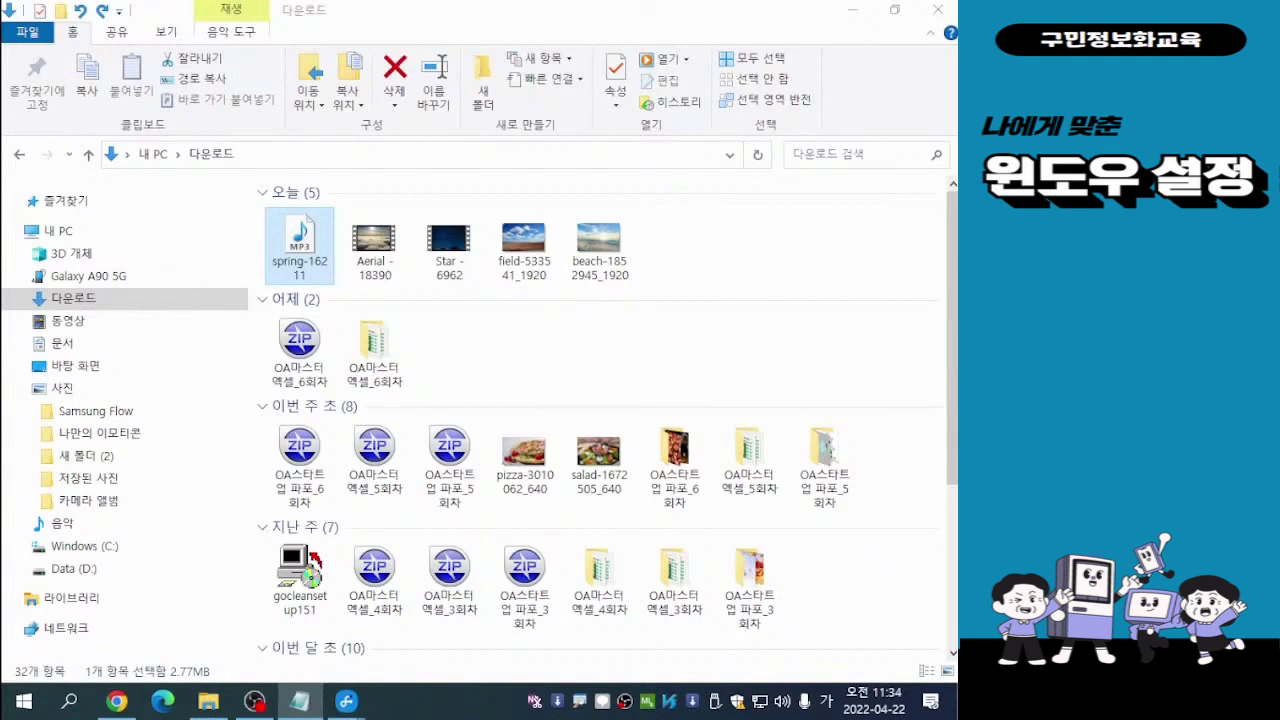
pyautogui.press('ctrl')
pyautogui.press('ctrl')
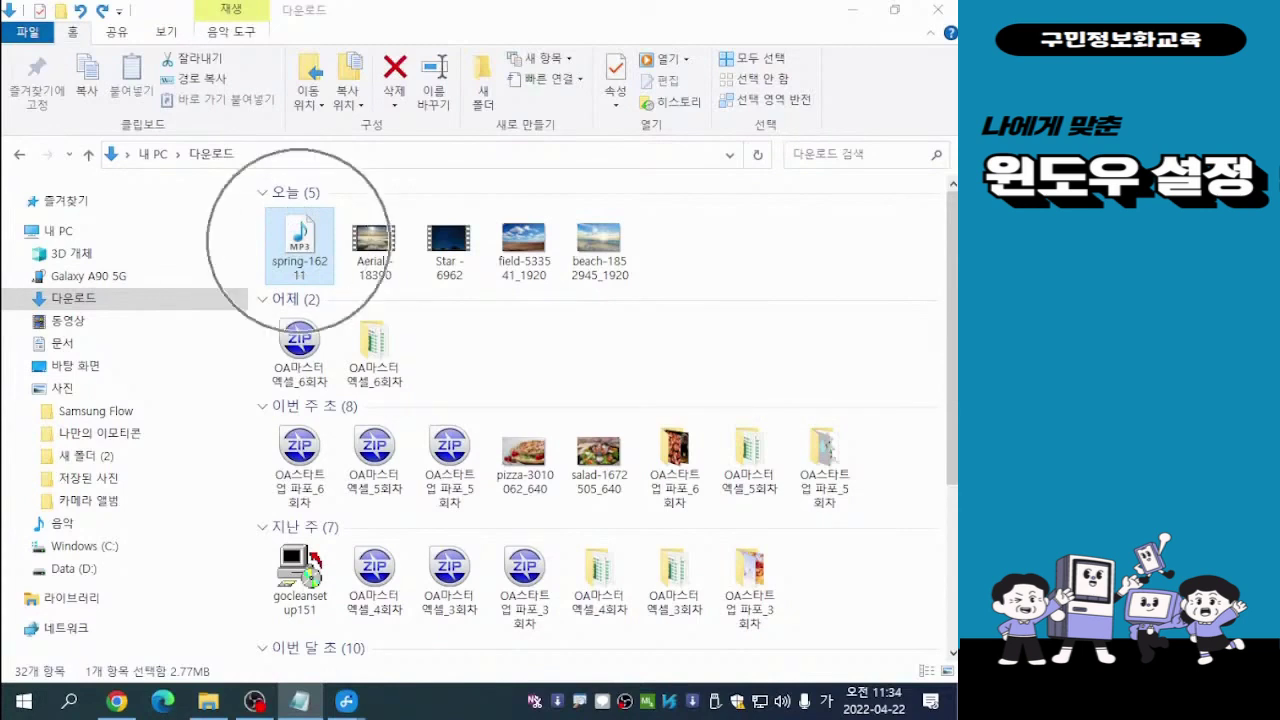
pyautogui.click(299, 242)
pyautogui.rightClick(299, 243)
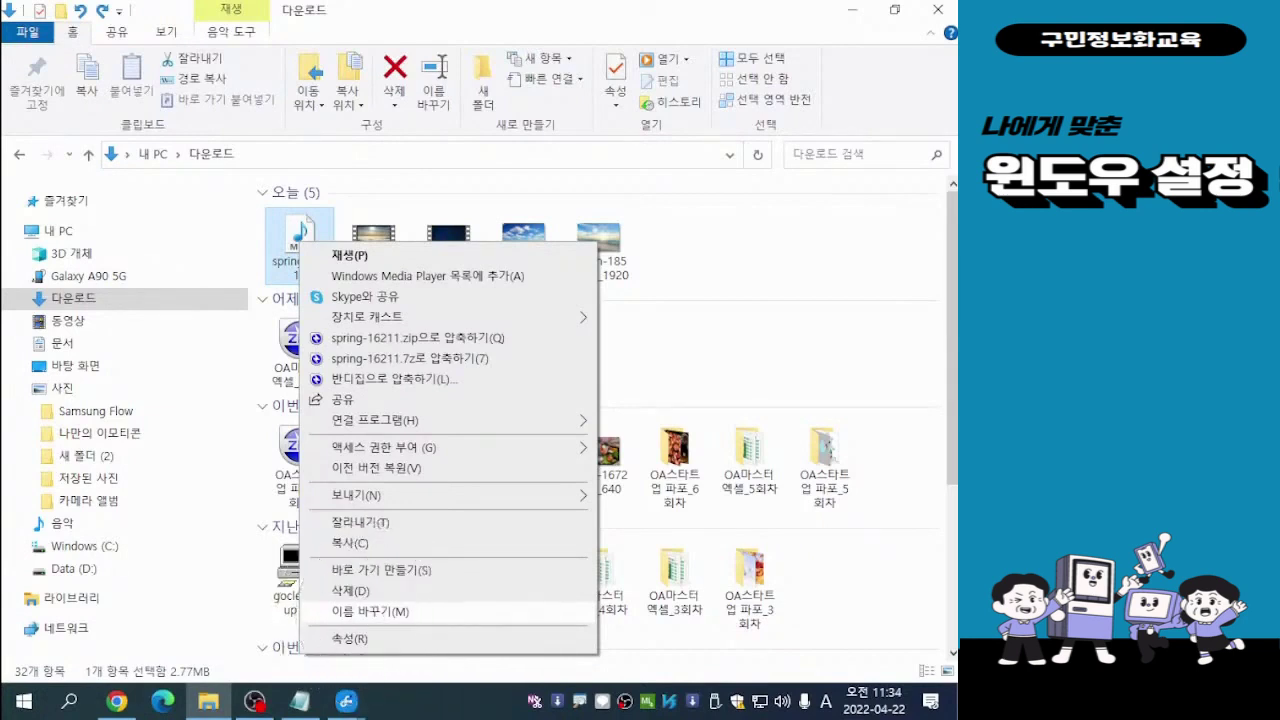
pyautogui.click(370, 611)
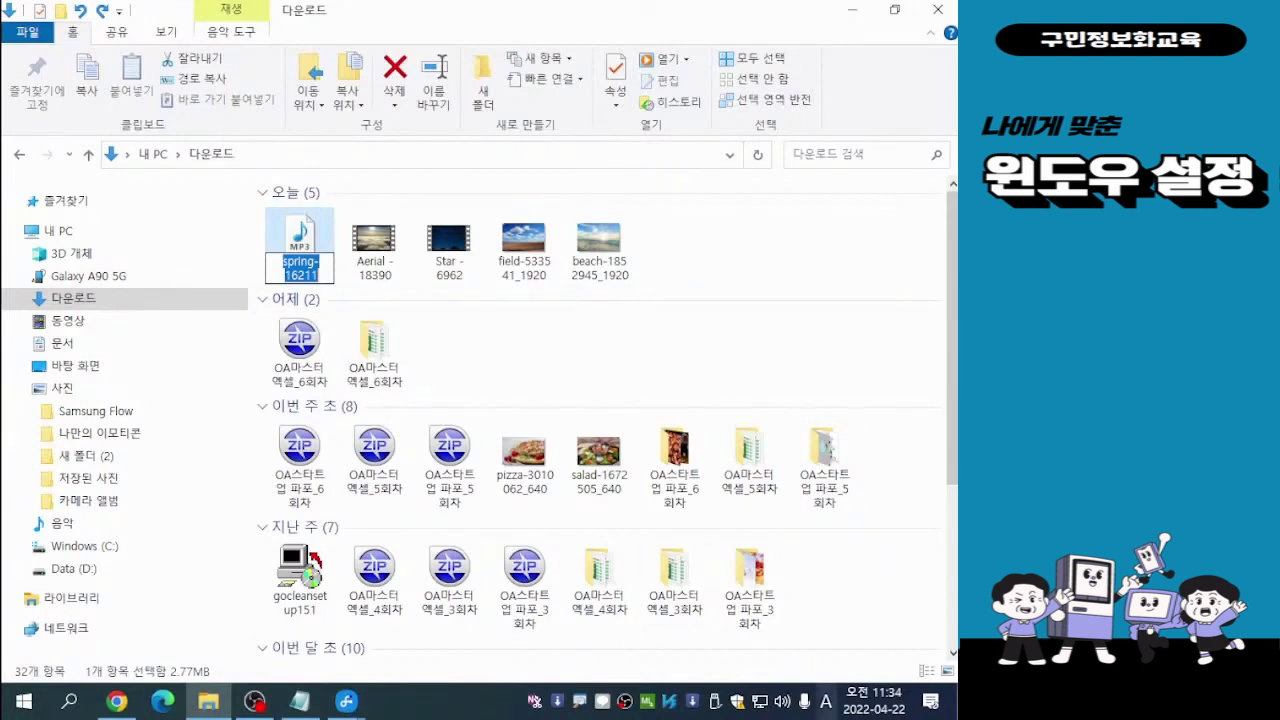
pyautogui.click(826, 701)
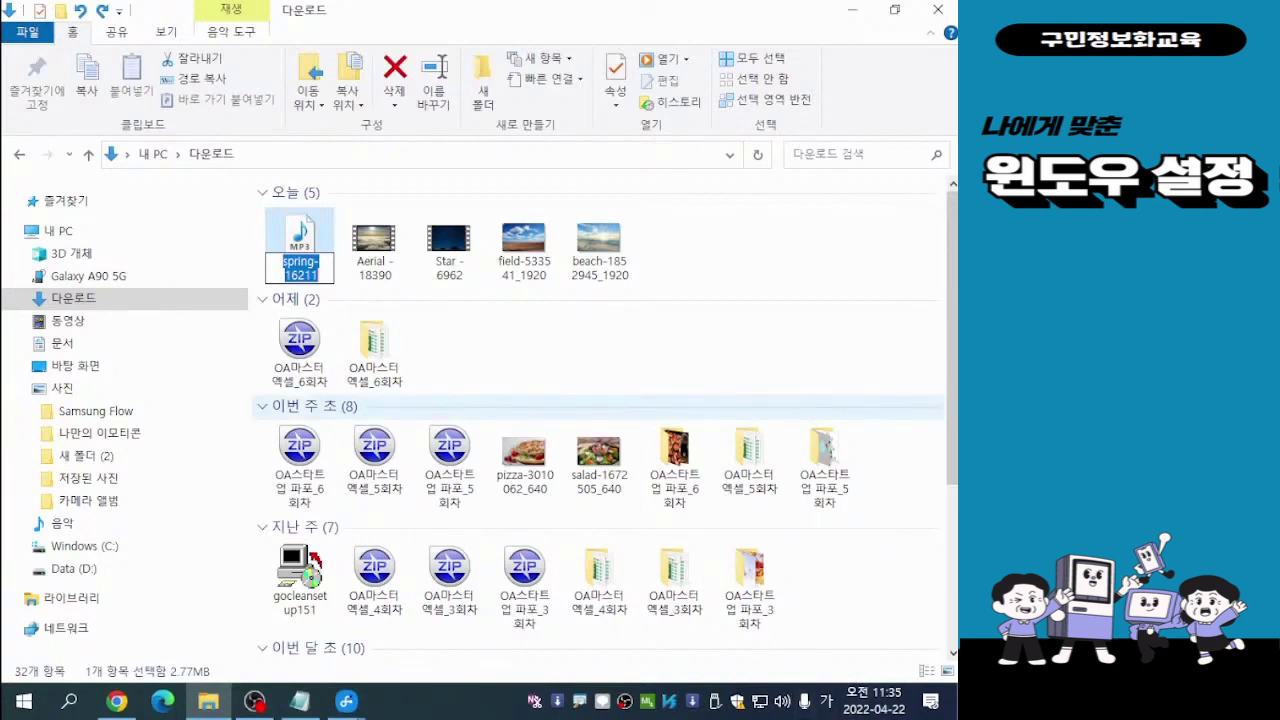
pyautogui.write('봄')
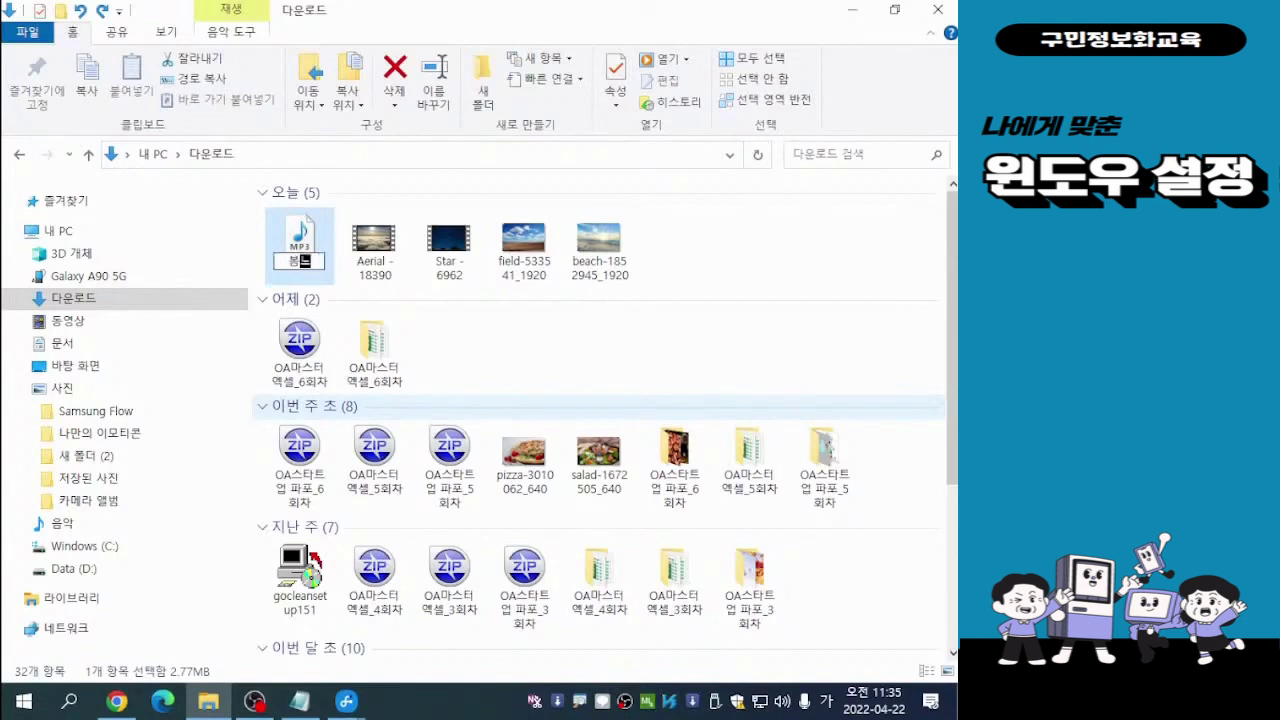
pyautogui.write('노래')
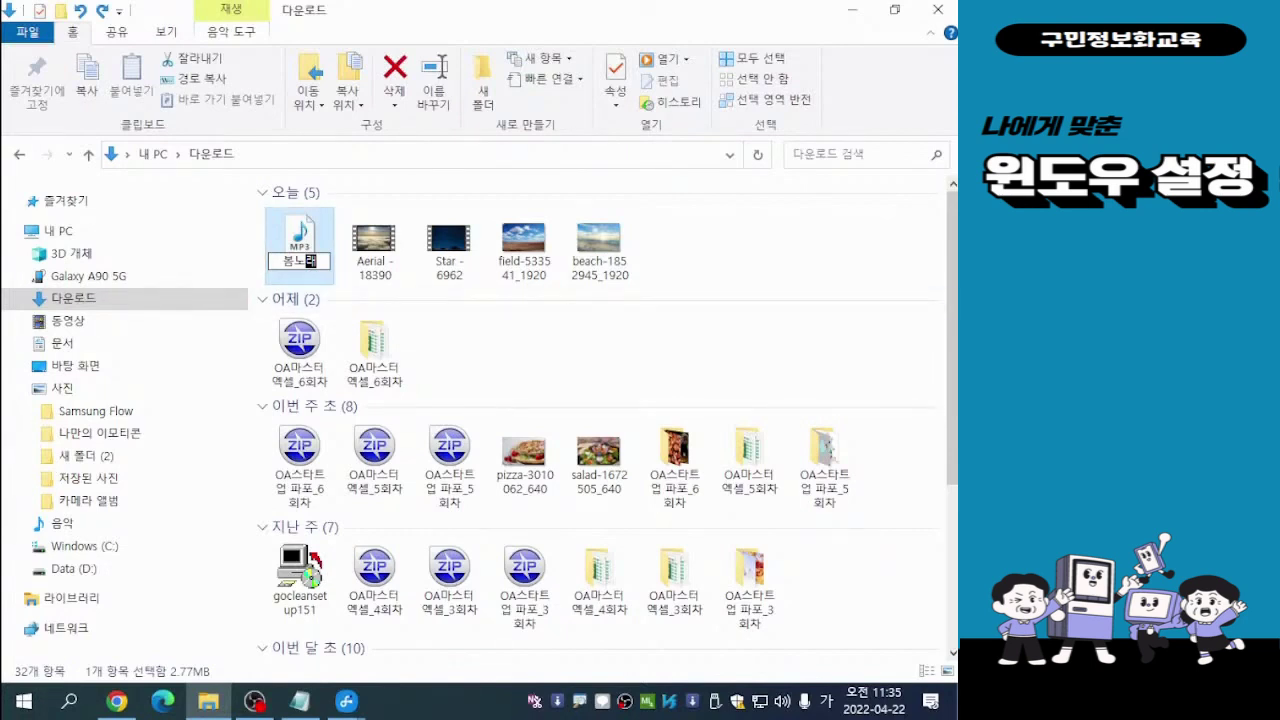
pyautogui.press('Return')
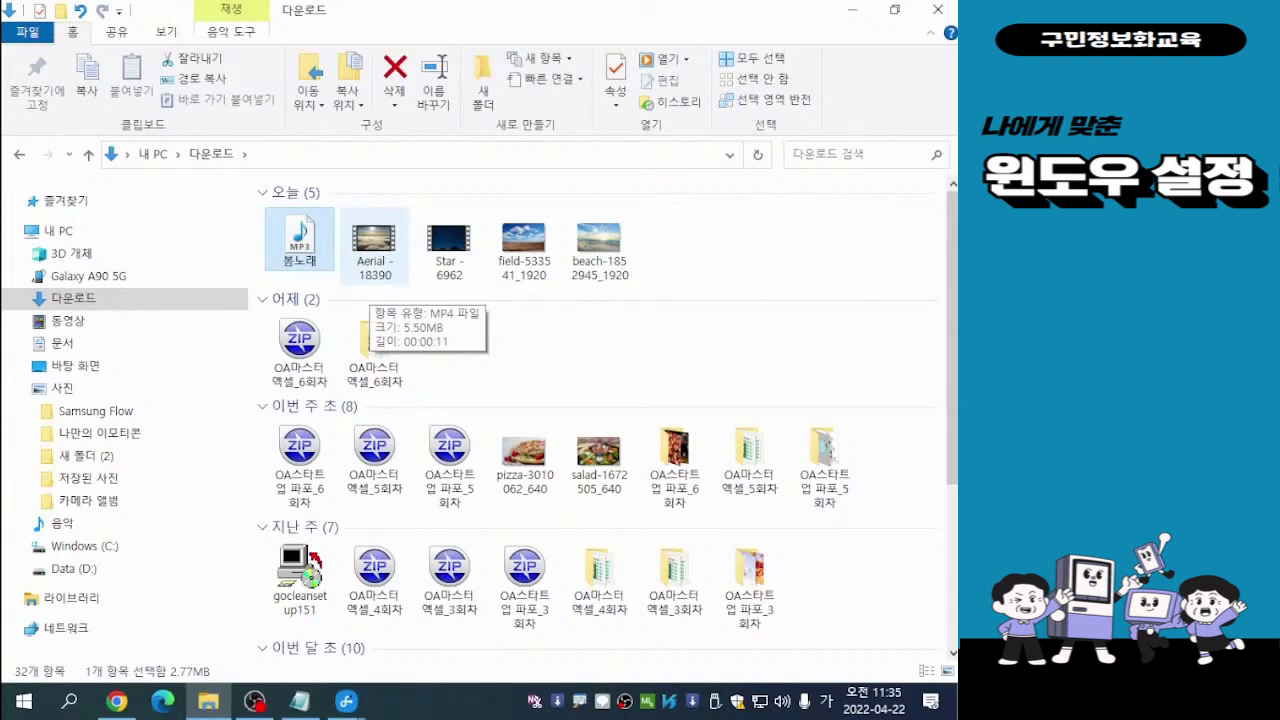
# Rename the video file Aerial - 18390 as 하늘.
pyautogui.click(374, 245)
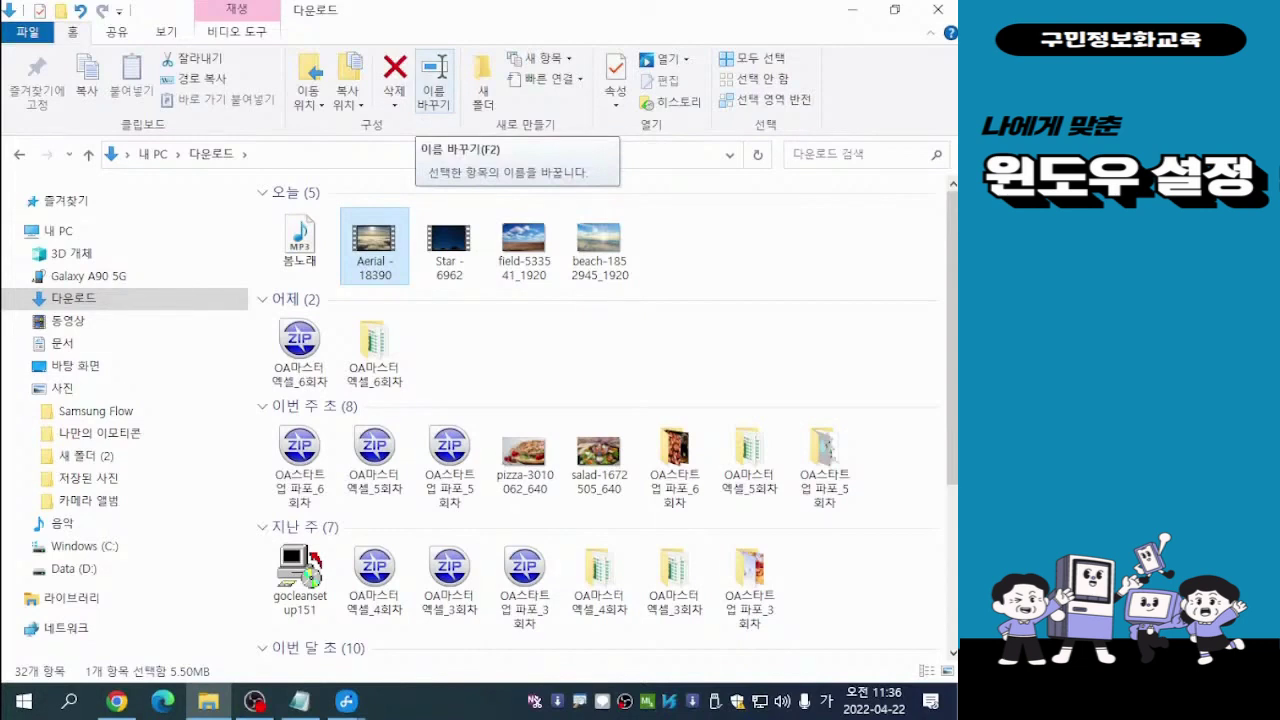
pyautogui.click(433, 82)
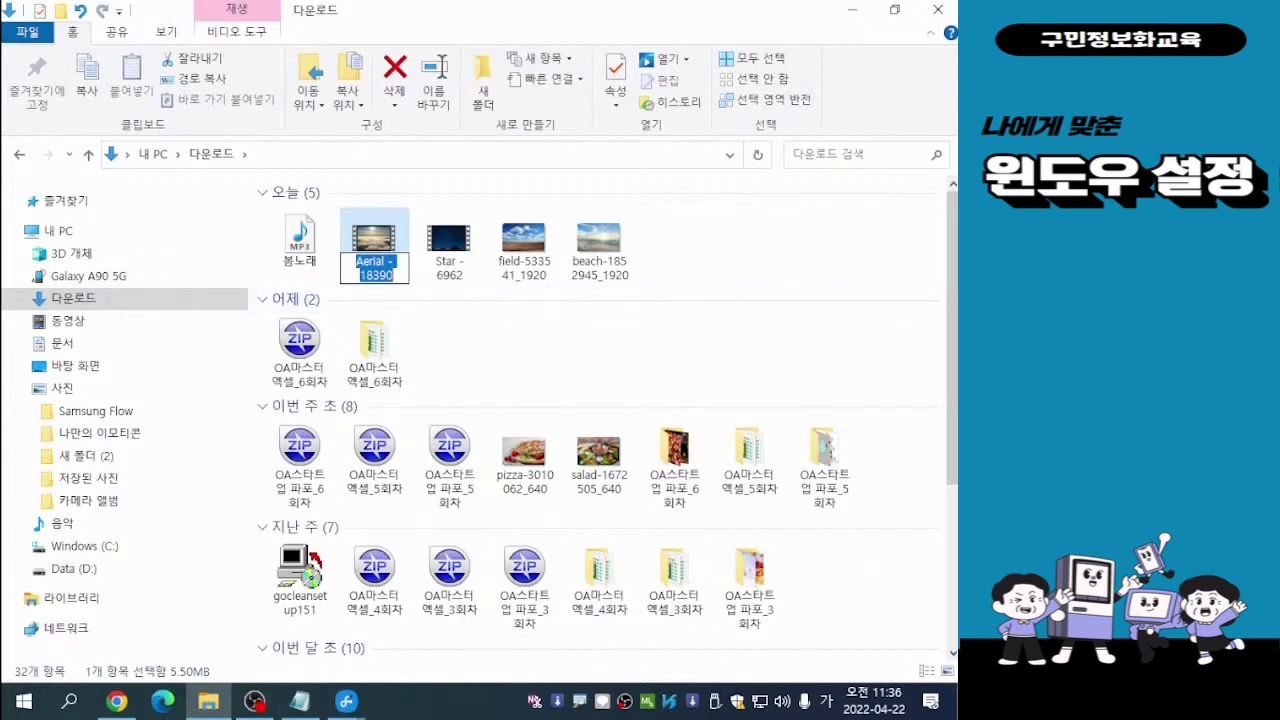
pyautogui.write('하늘')
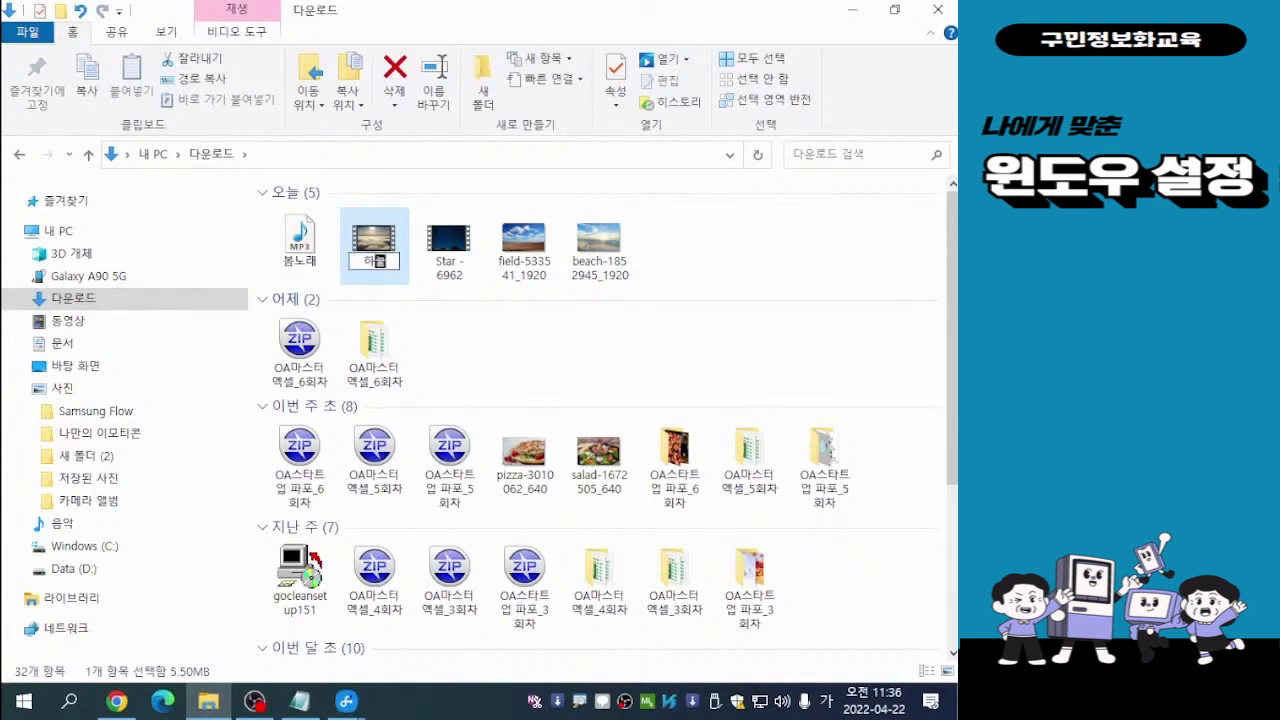
pyautogui.press('Return')
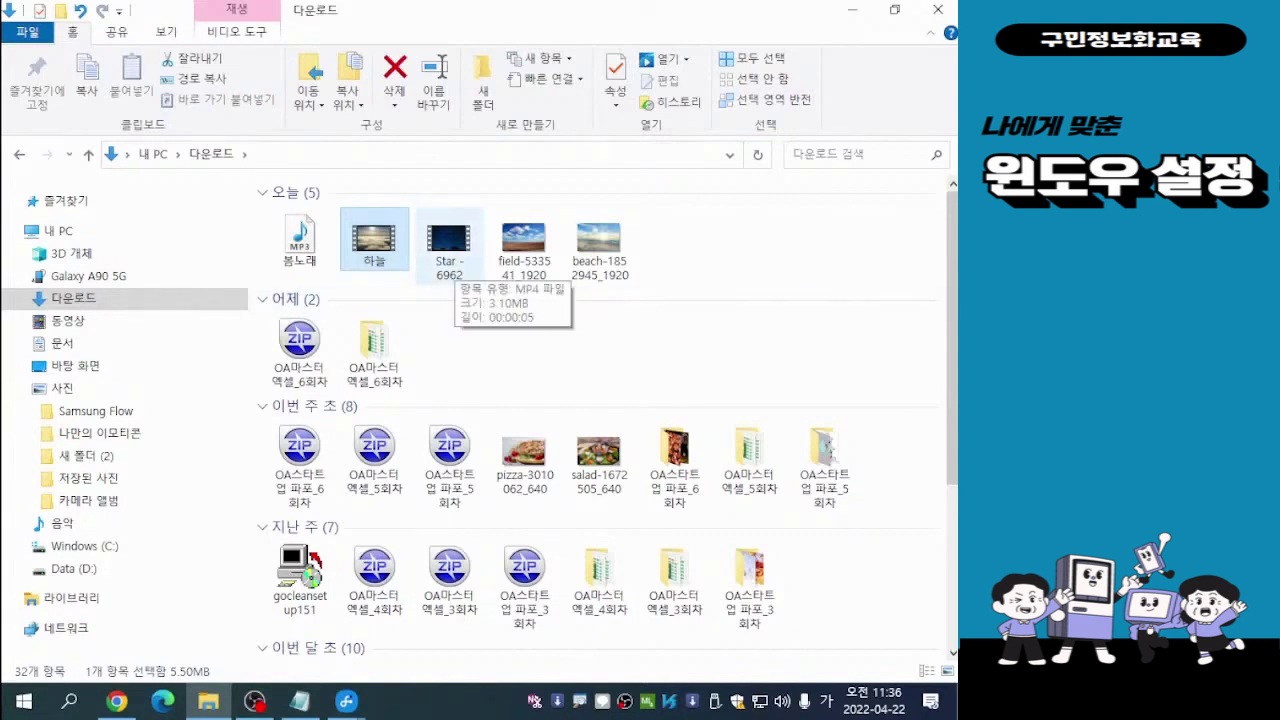
# Rename the video file Star - 6962 as 하늘1.
pyautogui.click(449, 245)
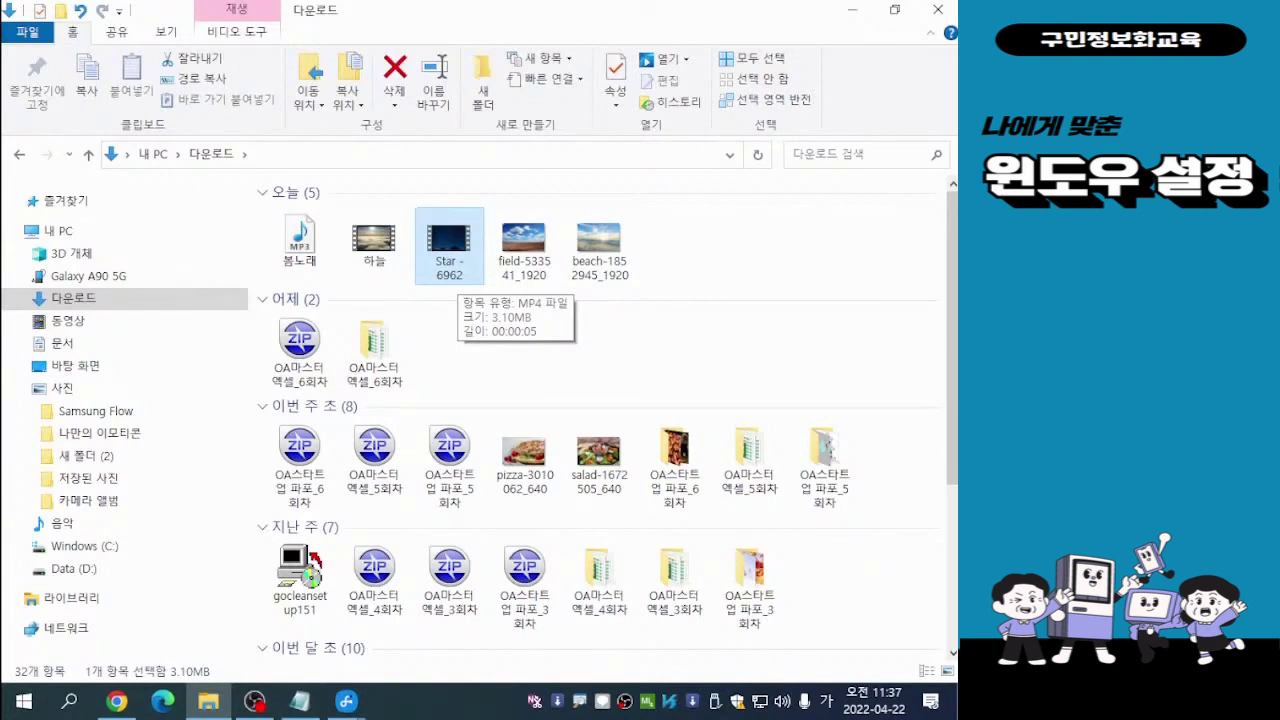
pyautogui.press('F2')
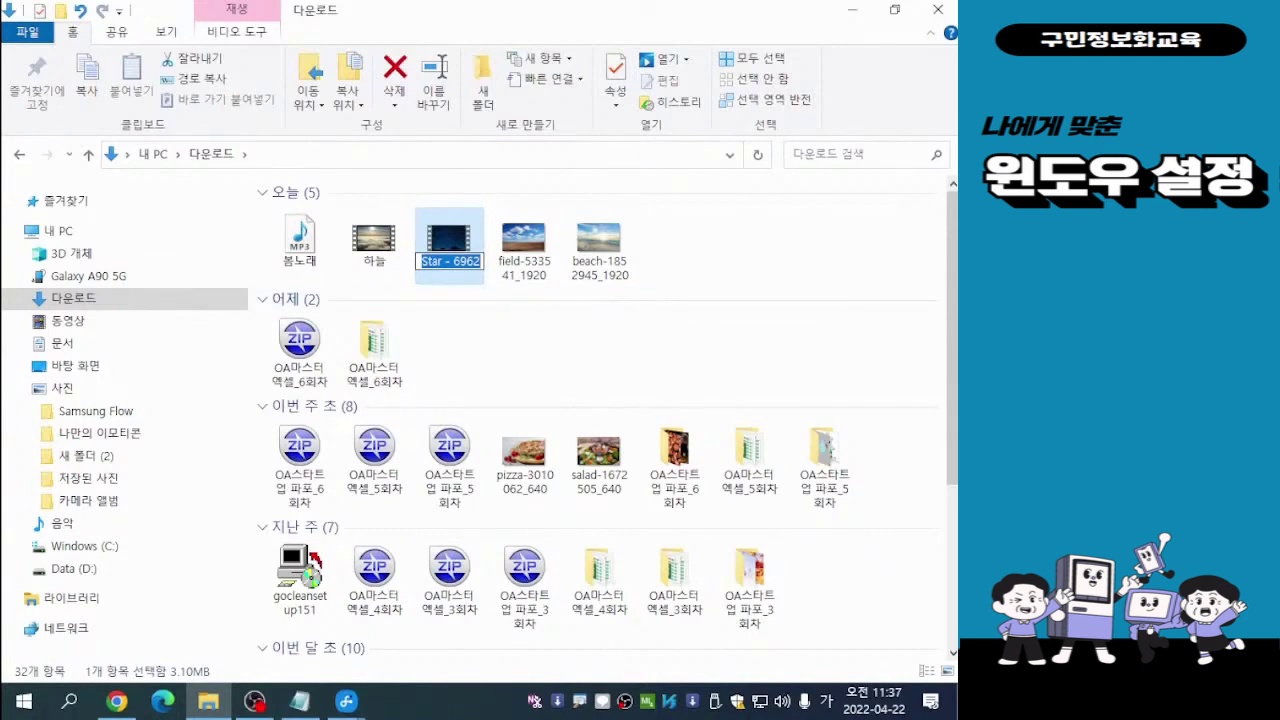
pyautogui.write('하늘')
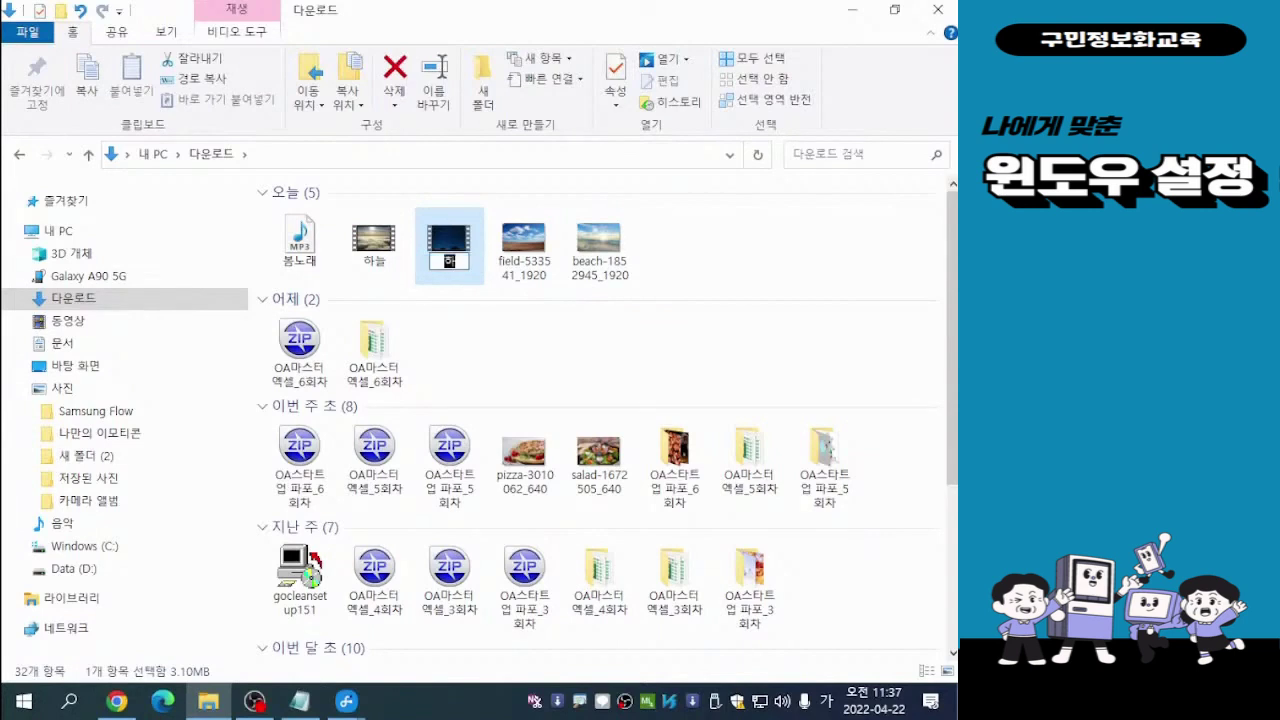
pyautogui.write('1')
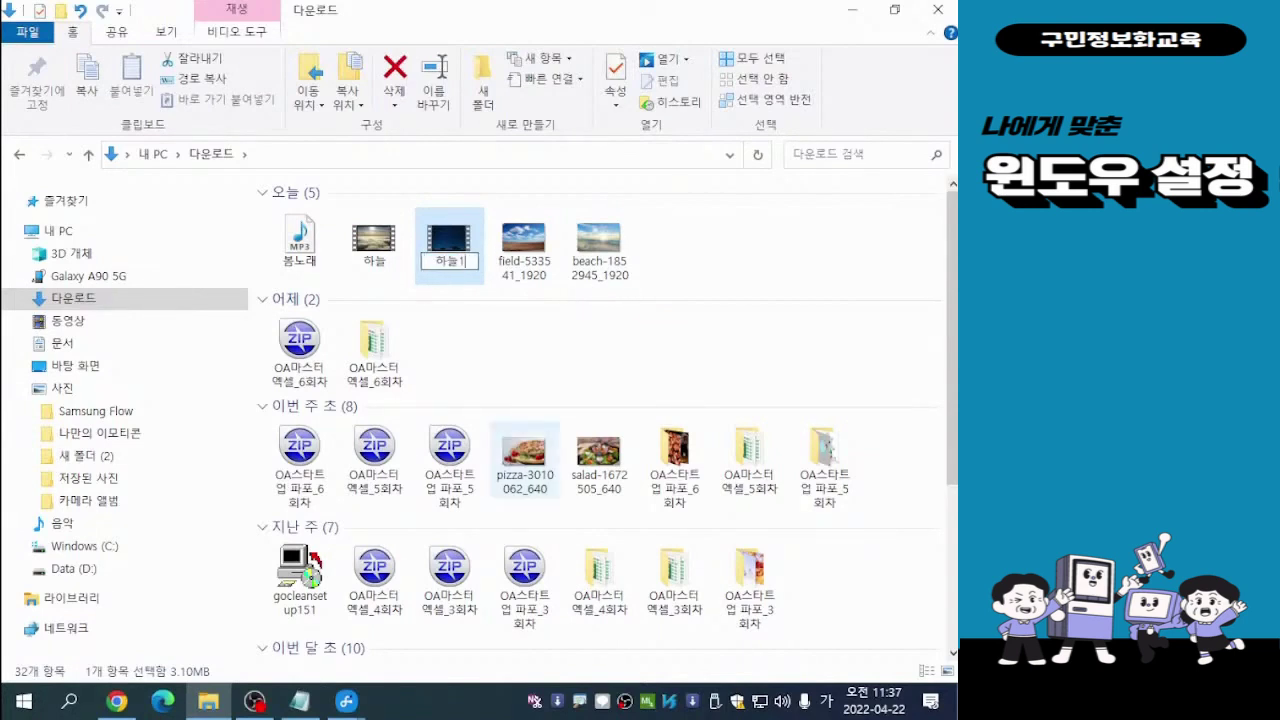
pyautogui.press('Return')
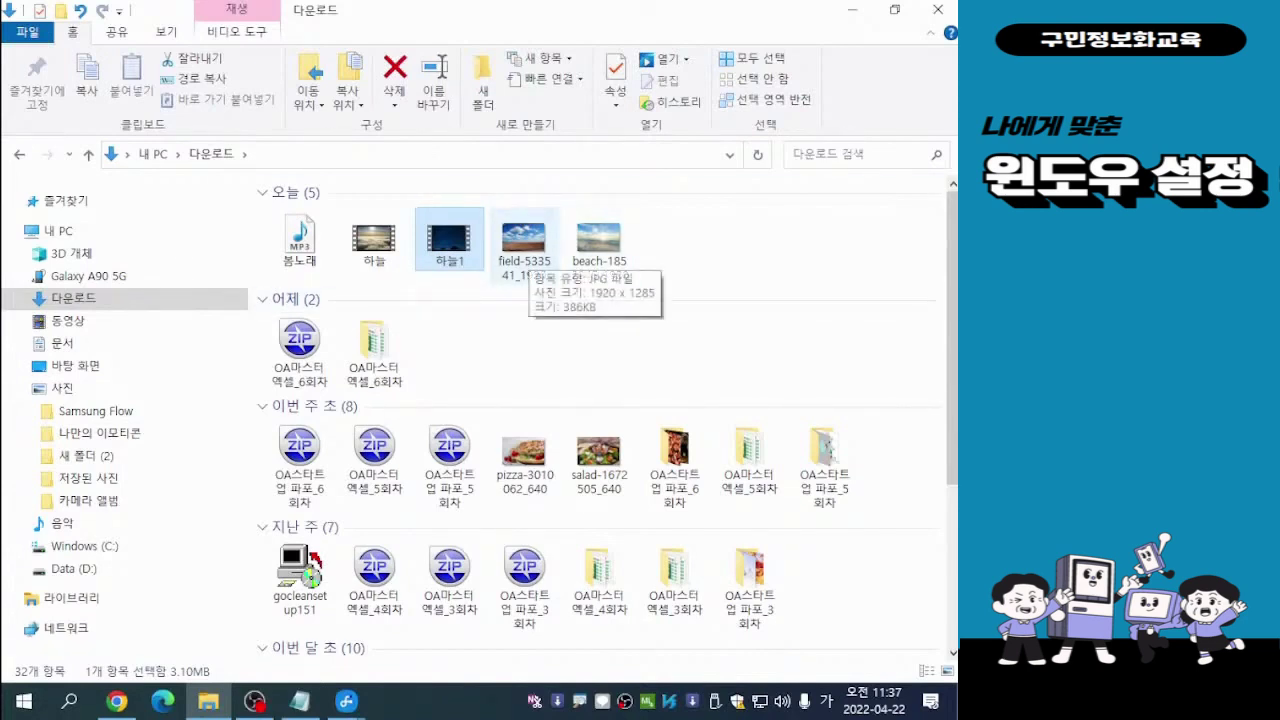
# Rename the image file field-533541_1920 as 하늘.
pyautogui.click(525, 245)
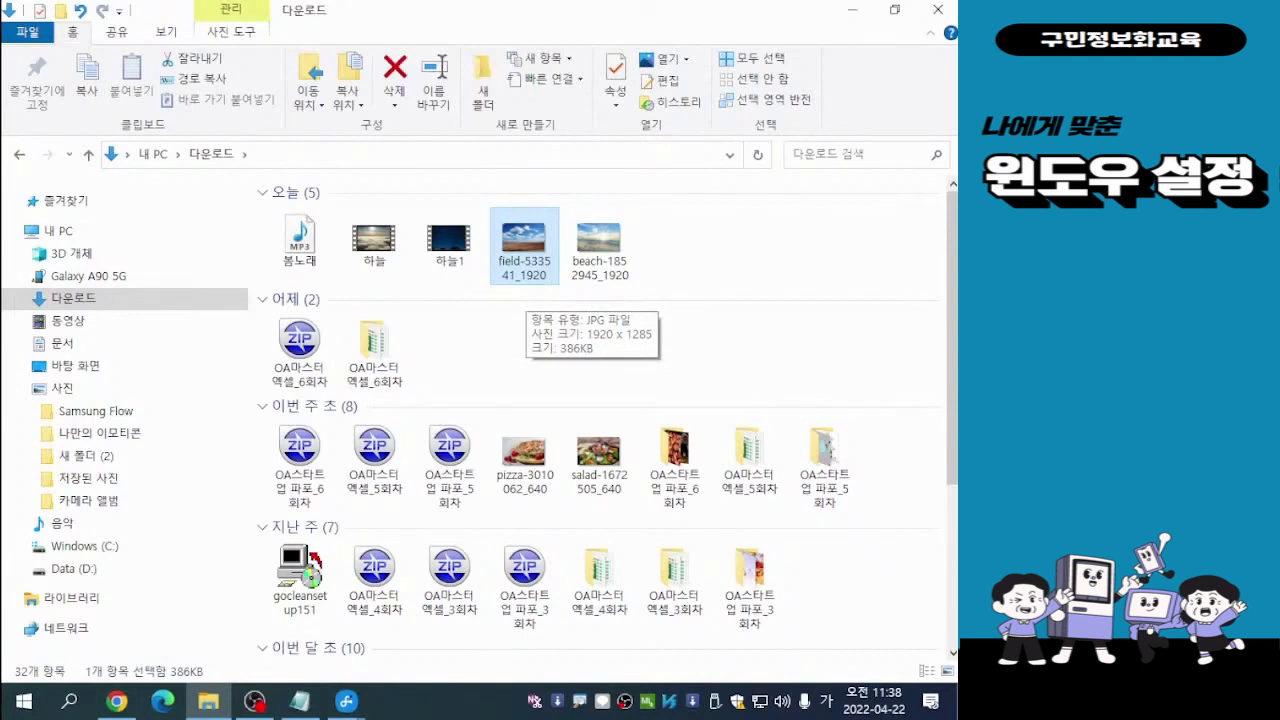
pyautogui.press('F2')
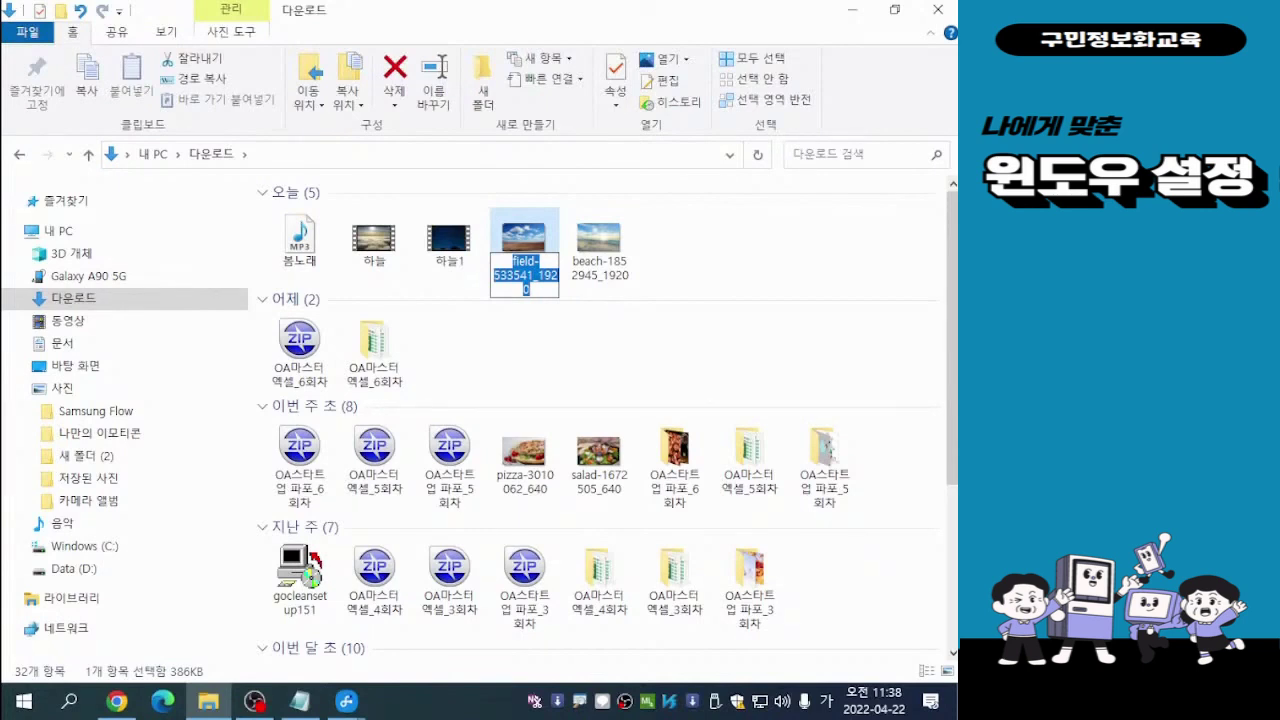
pyautogui.write('하늘')
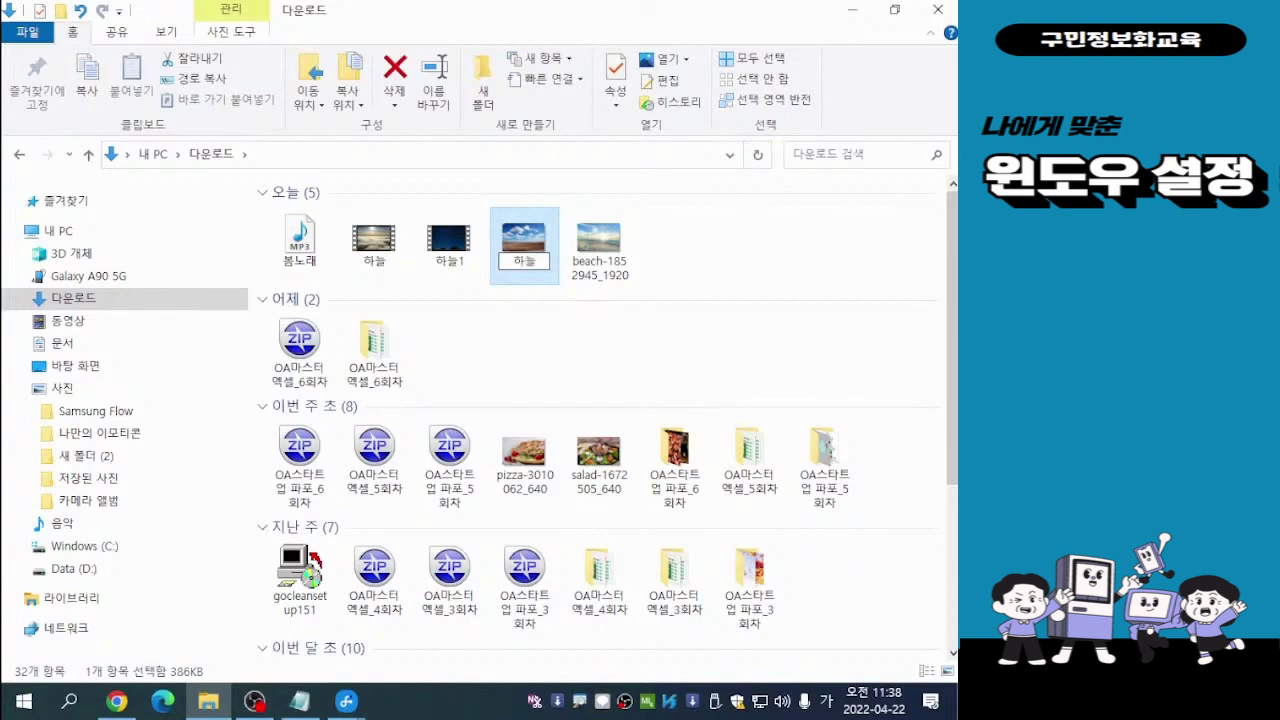
pyautogui.press('Return')
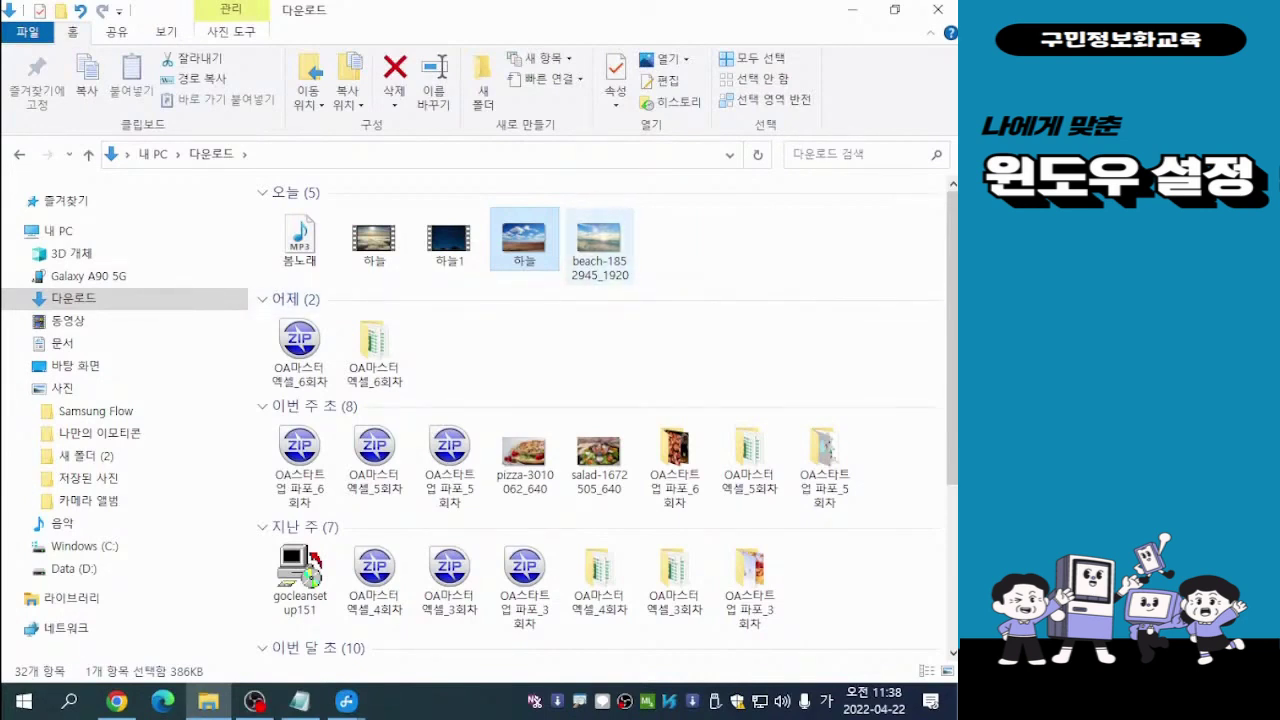
# Rename the image file beach-1852945_1920 as 하늘1.
pyautogui.click(599, 242)
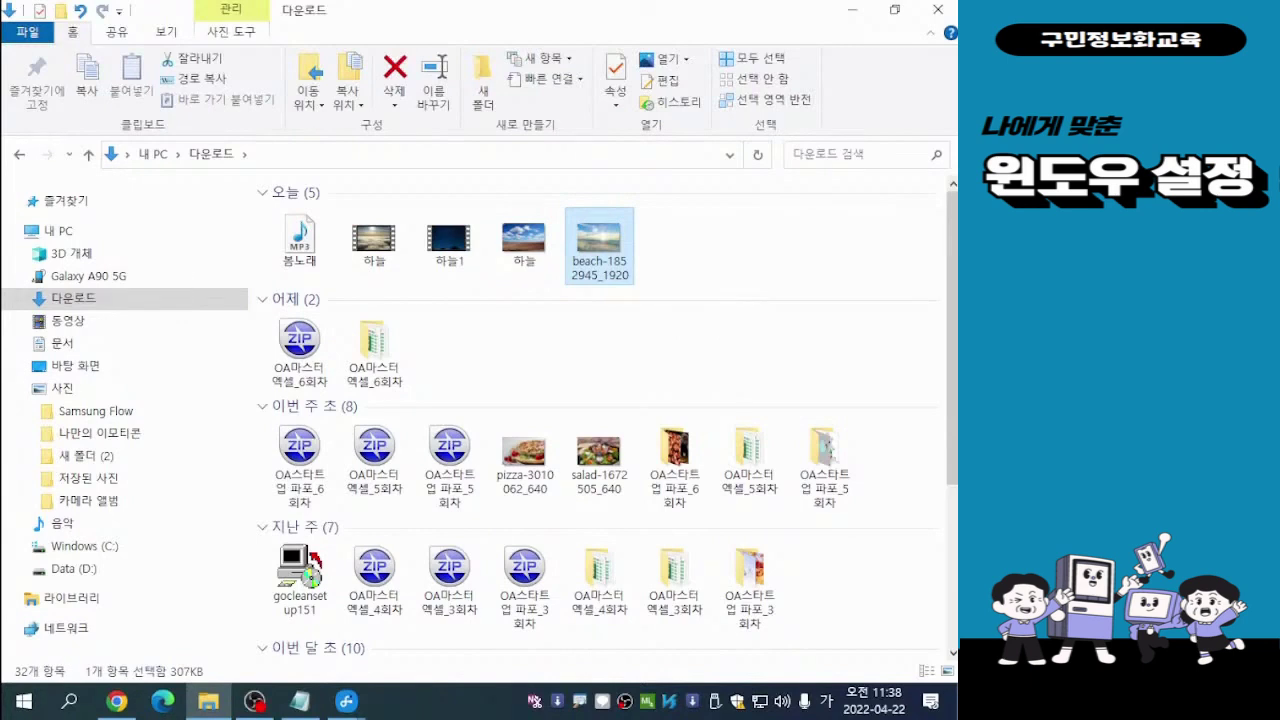
pyautogui.press('F2')
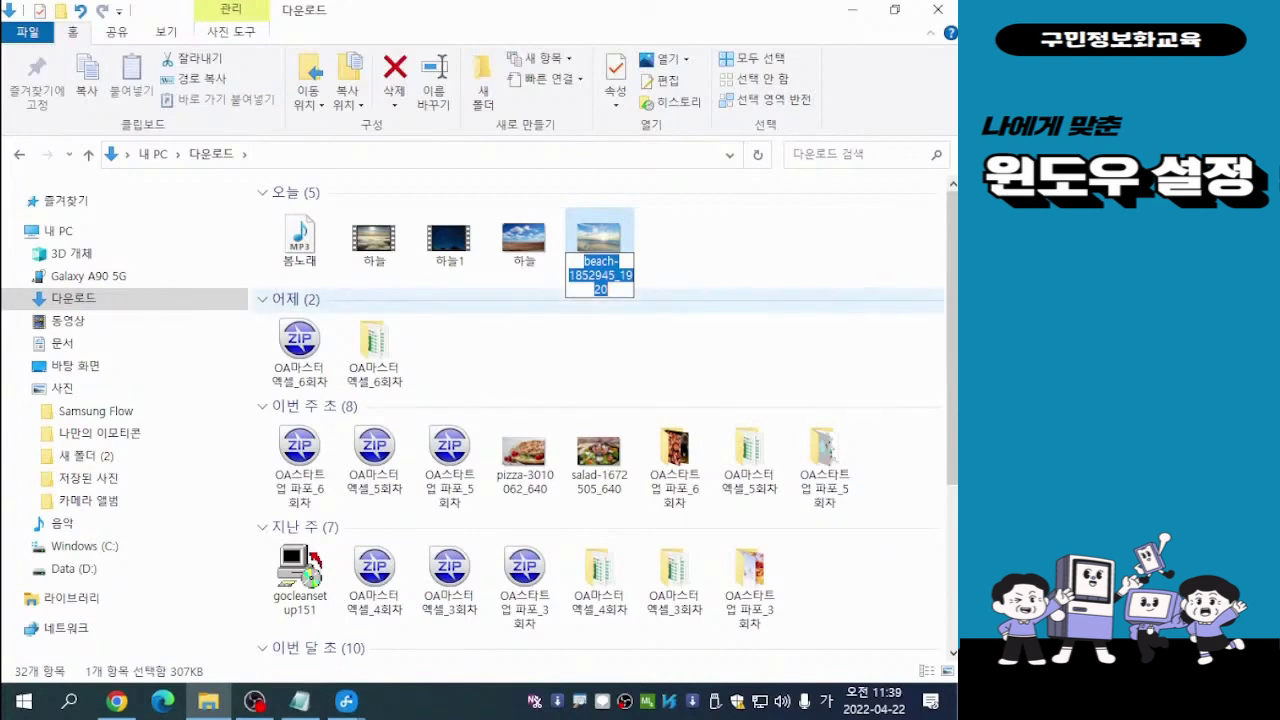
pyautogui.write('하늘')
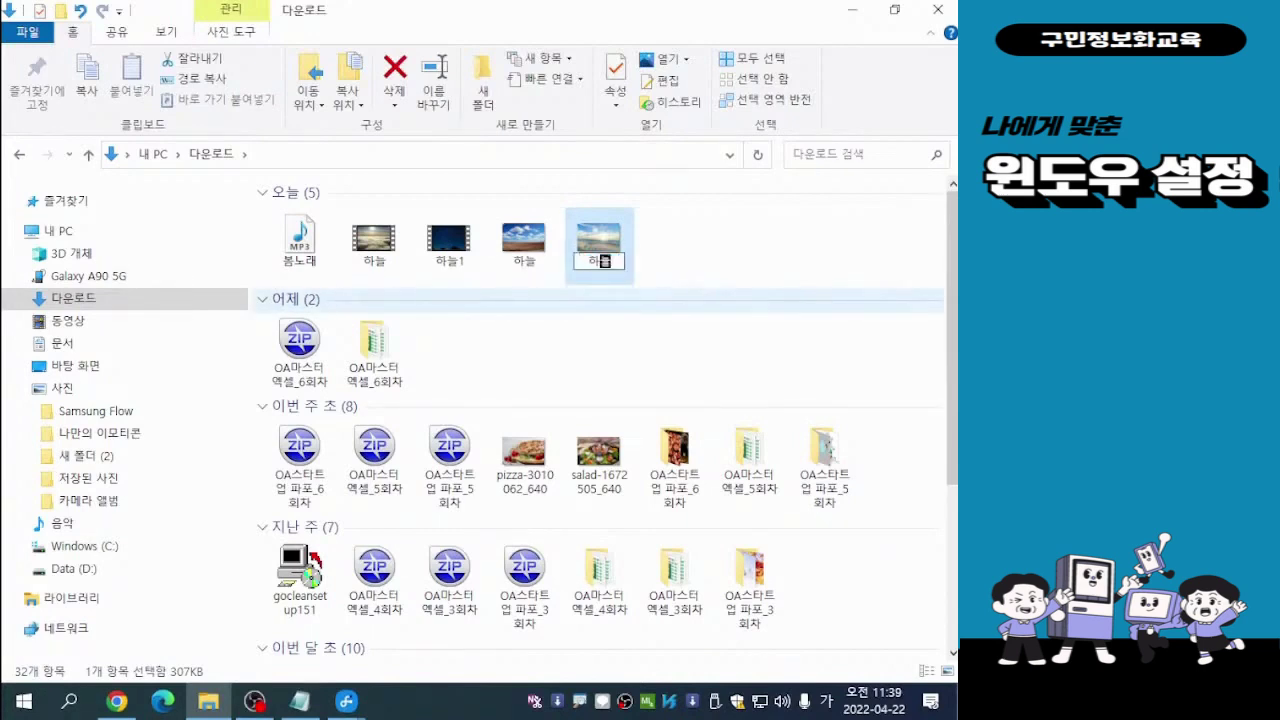
pyautogui.write('1')
pyautogui.press('Return')
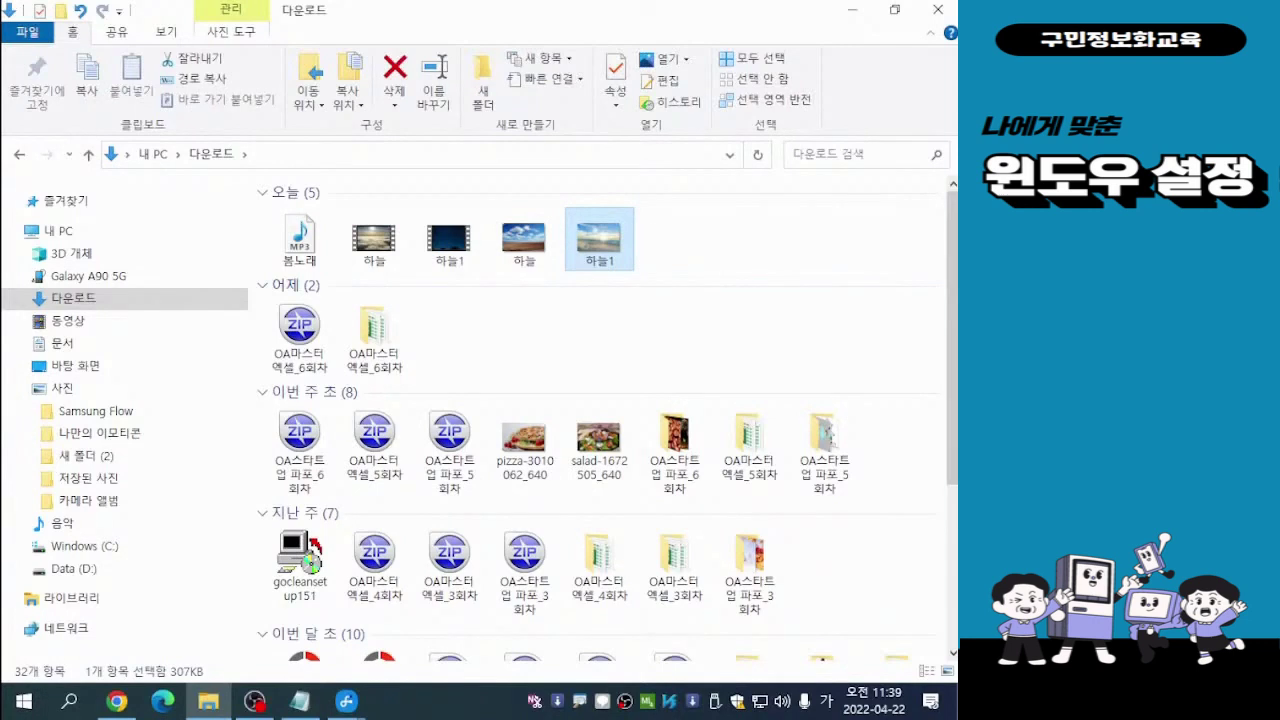
pyautogui.rightClick(602, 245)
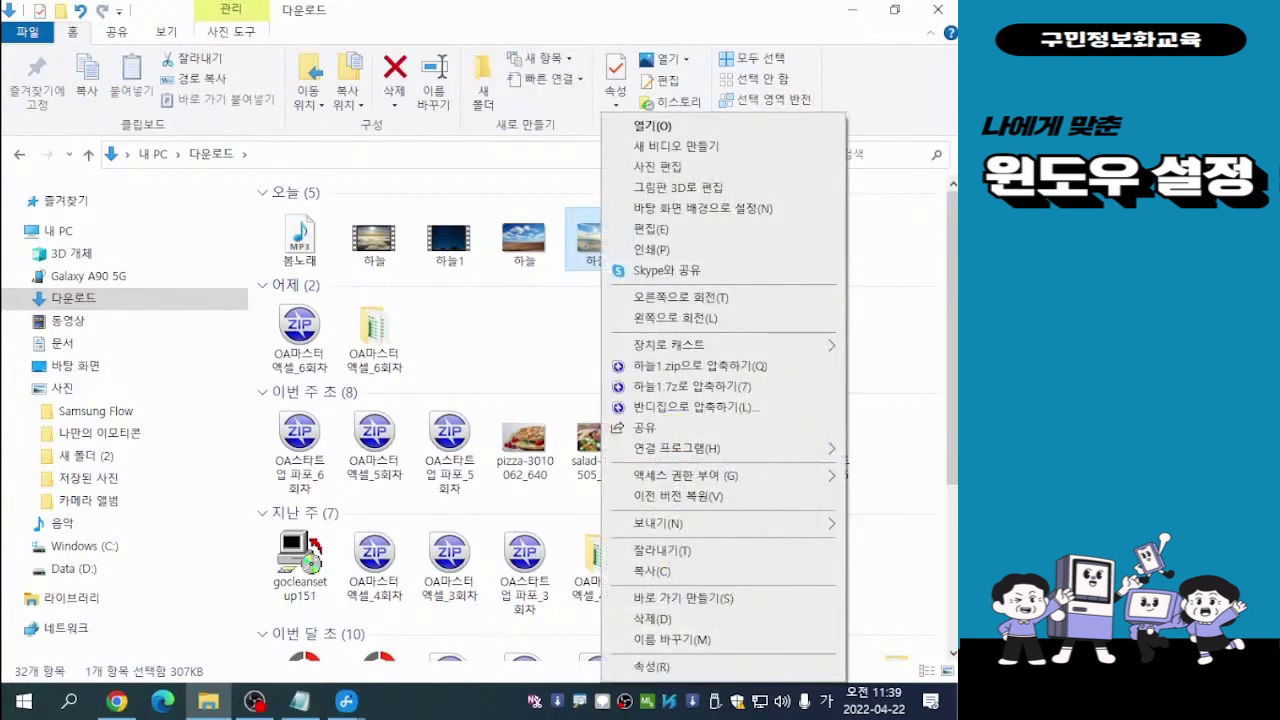
pyautogui.press('Escape')
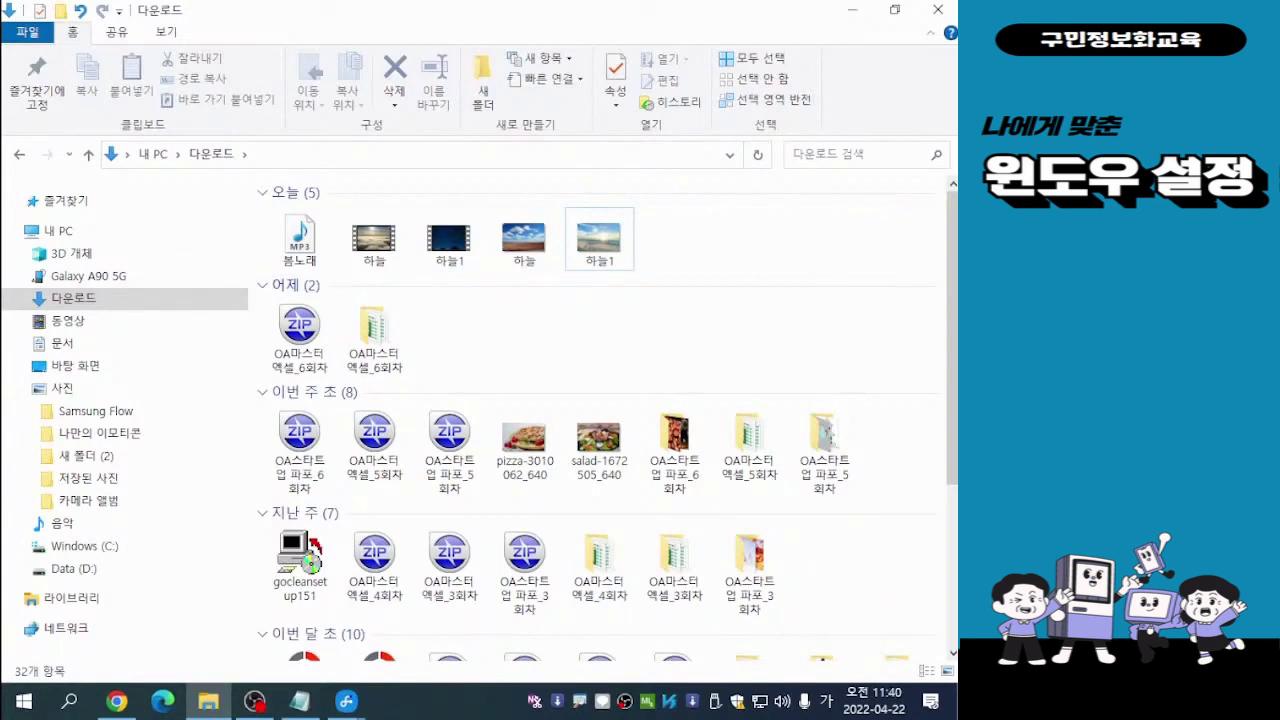
# Move today's five files, from 봄노래 through the image 하늘1, out of the 다운로드 folder into the 사진 folder.
pyautogui.click(300, 240)
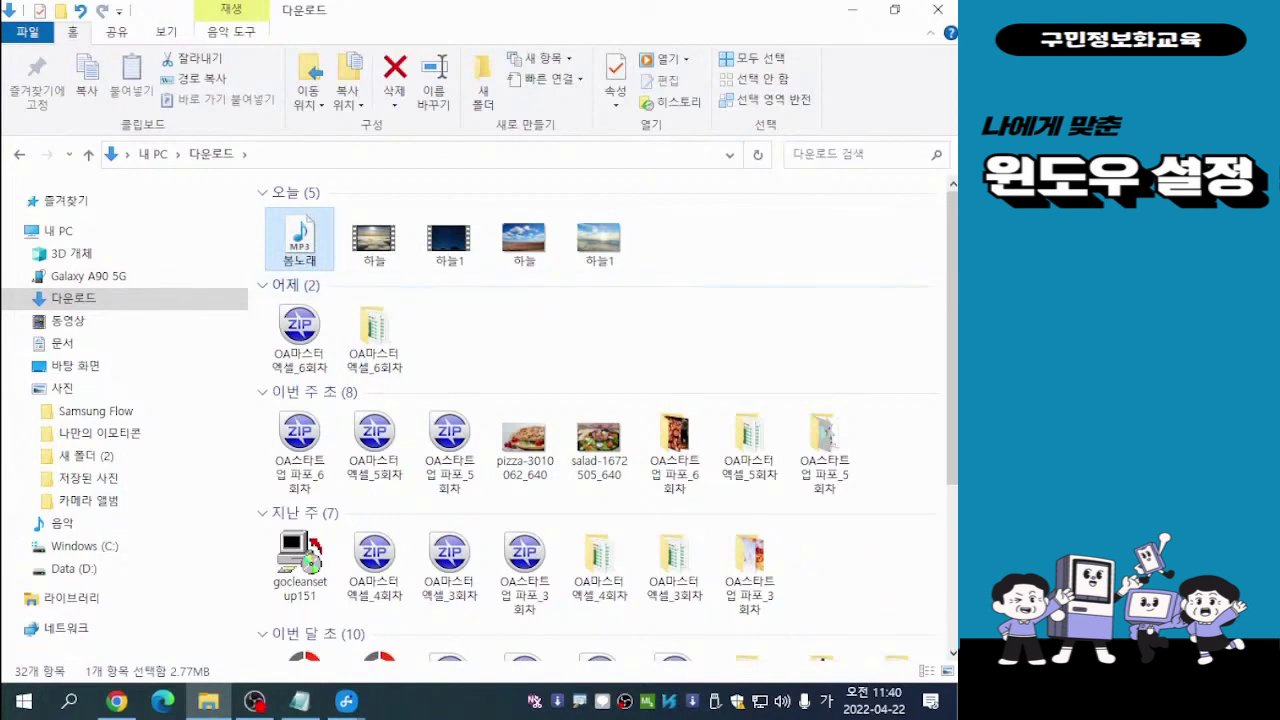
pyautogui.keyDown('shift'); pyautogui.click(599, 238); pyautogui.keyUp('shift')
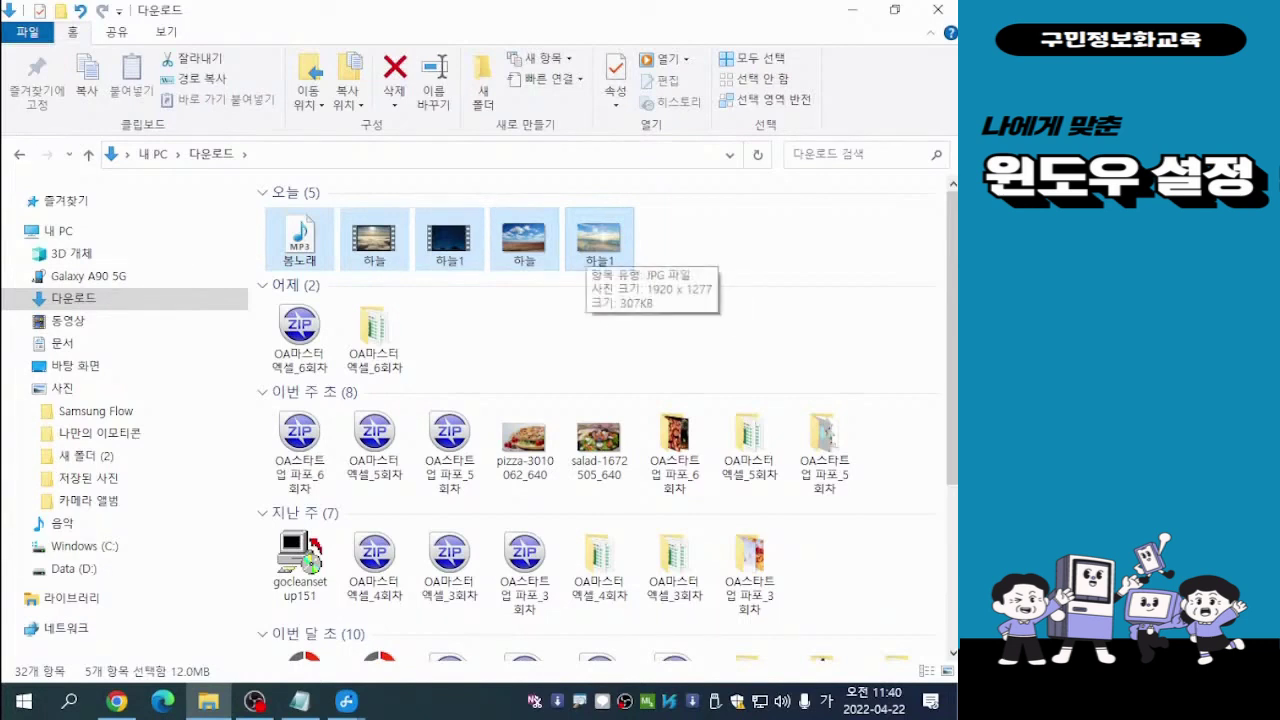
pyautogui.rightClick(586, 240)
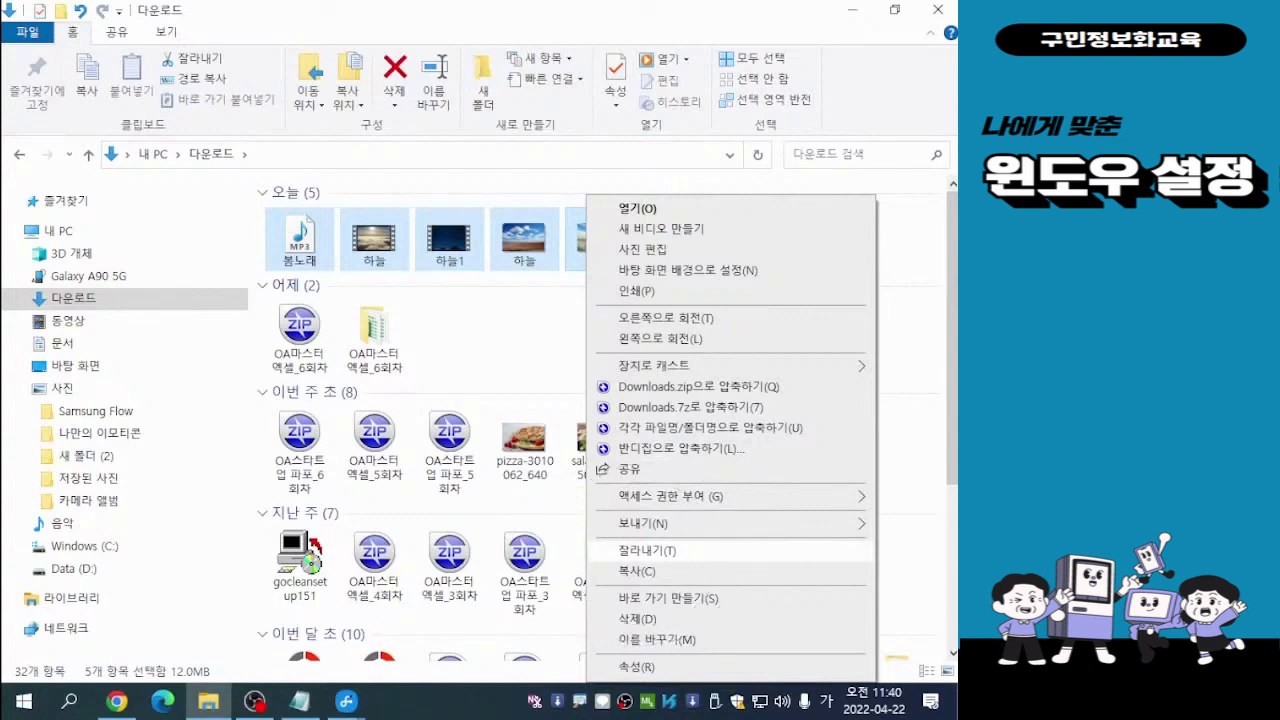
pyautogui.click(662, 551)
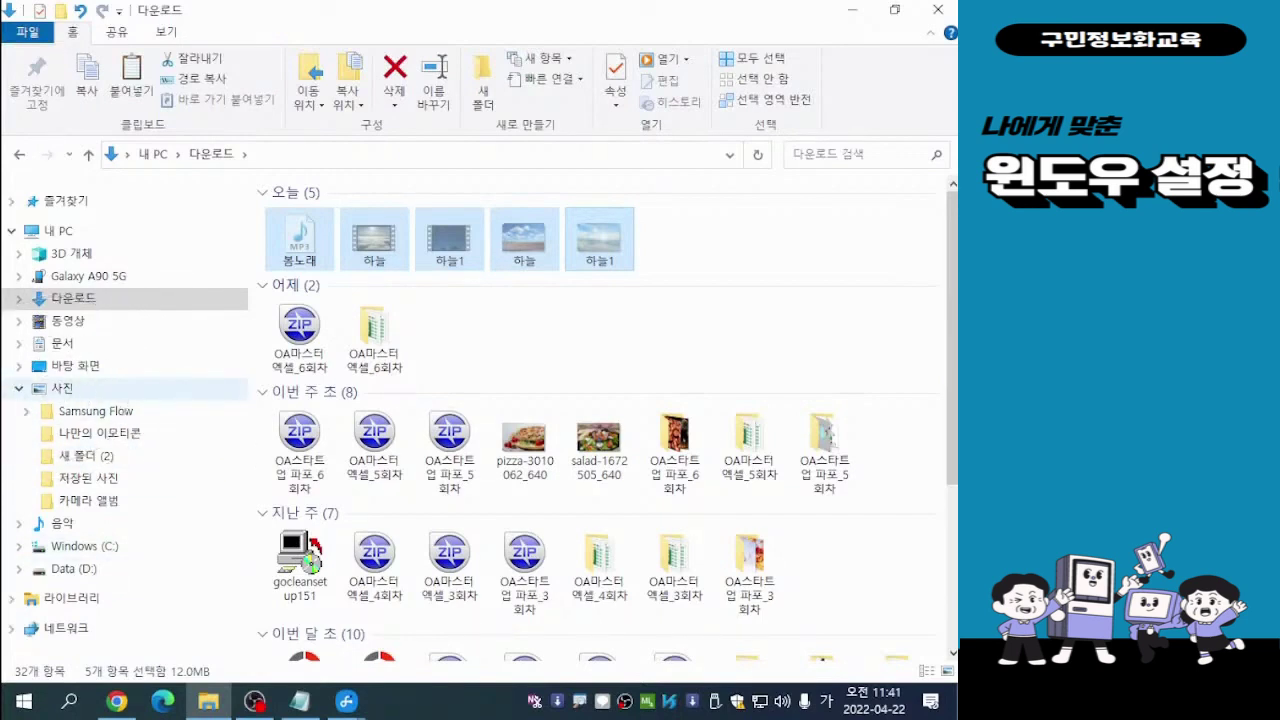
pyautogui.click(62, 388)
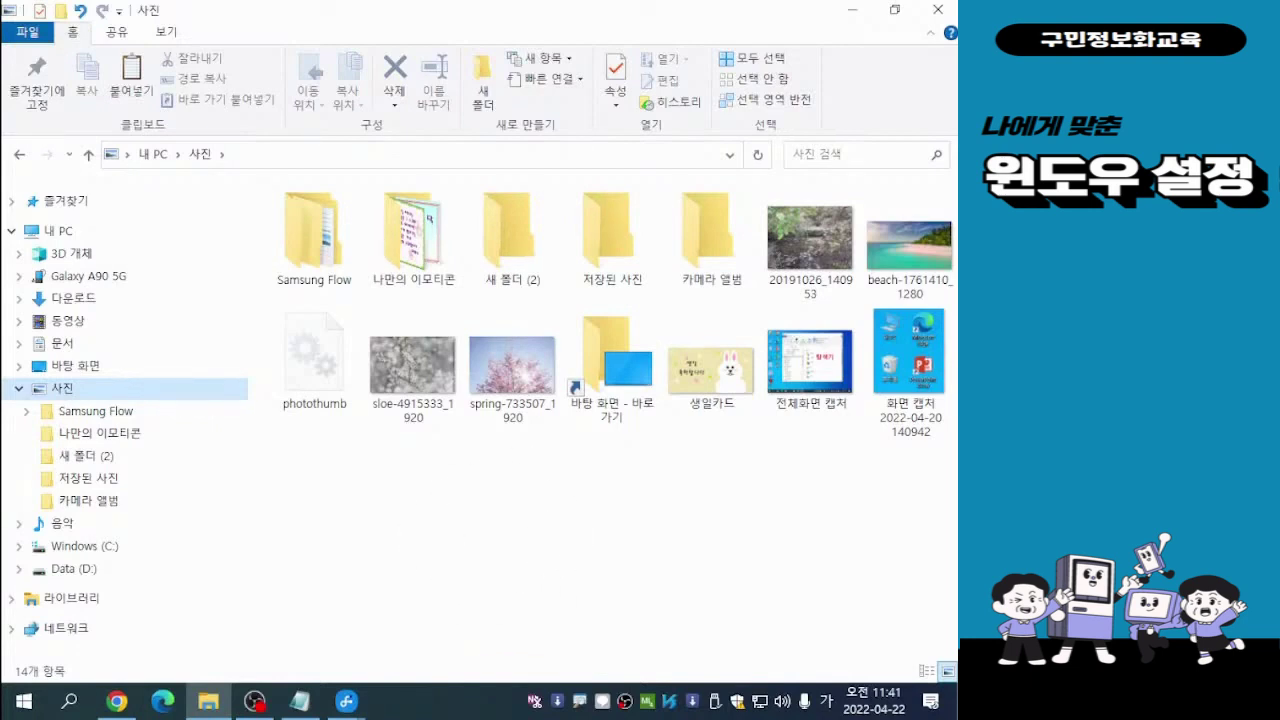
pyautogui.rightClick(497, 537)
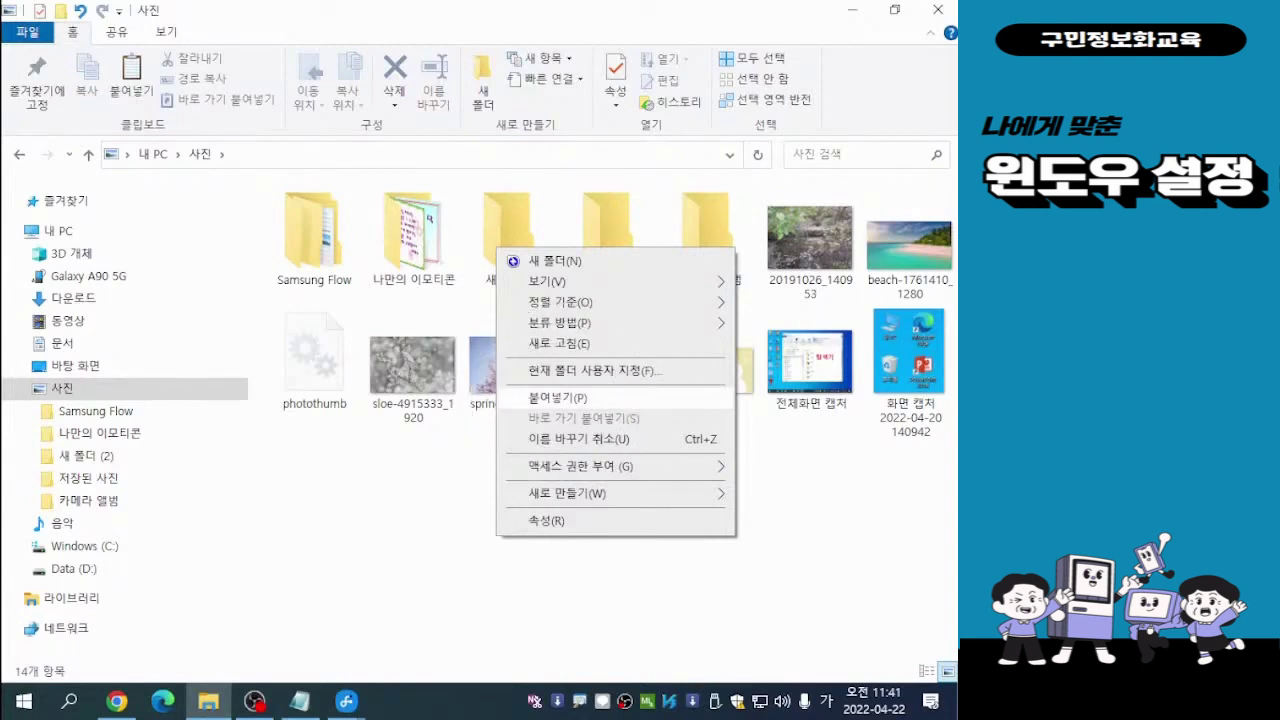
pyautogui.click(557, 397)
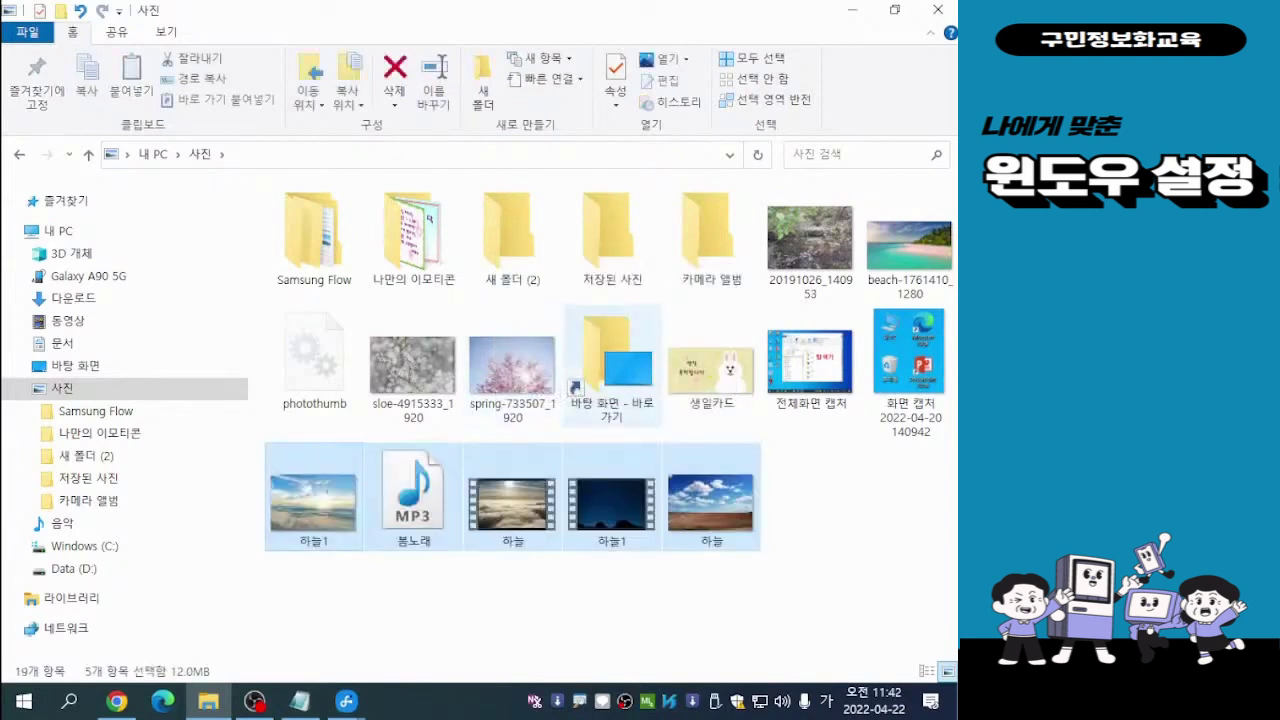
pyautogui.press('Escape')
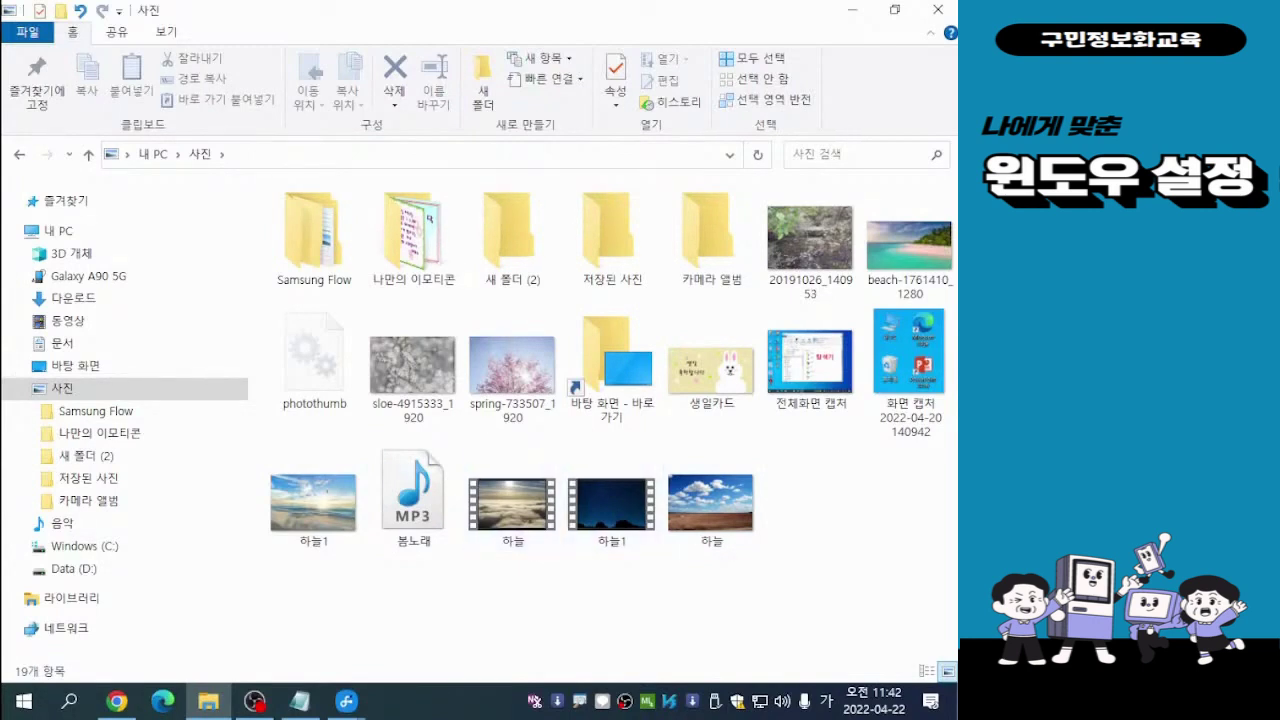
# Show the contents of the 사진 folder in the details (자세히) layout.
pyautogui.hotkey('alt', 'Tab')
pyautogui.hotkey('alt', 'v')
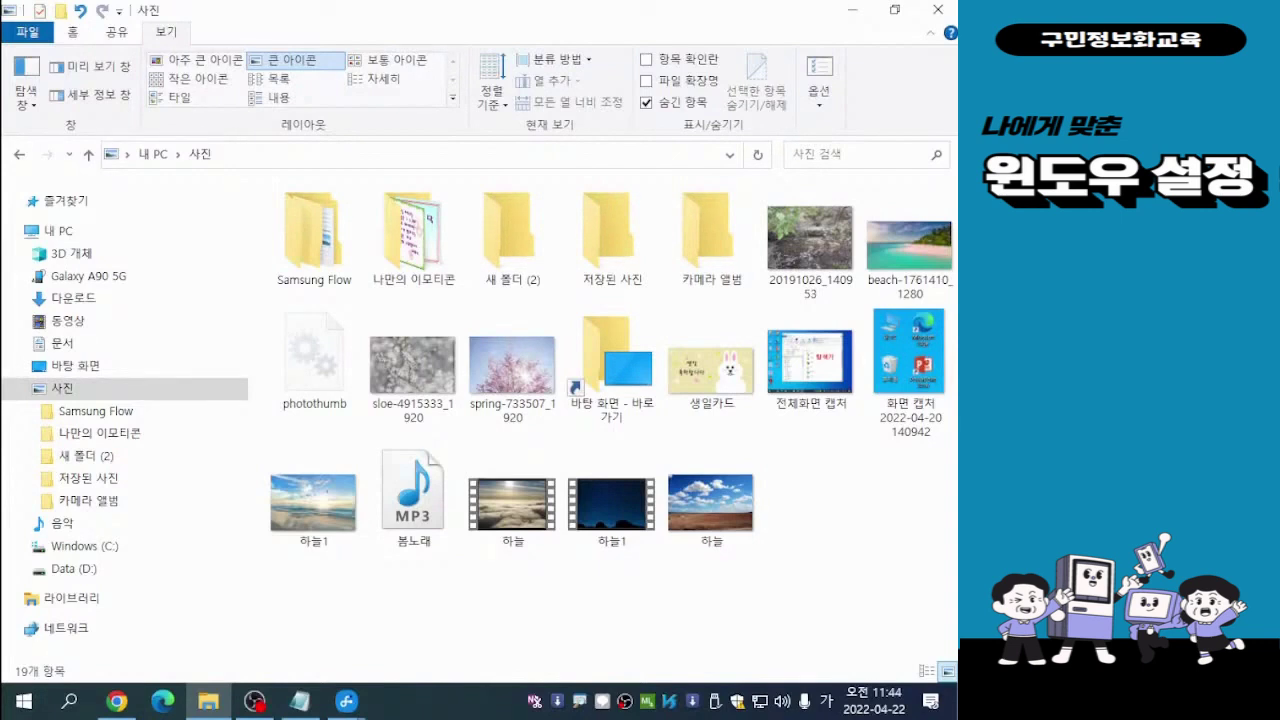
pyautogui.click(380, 78)
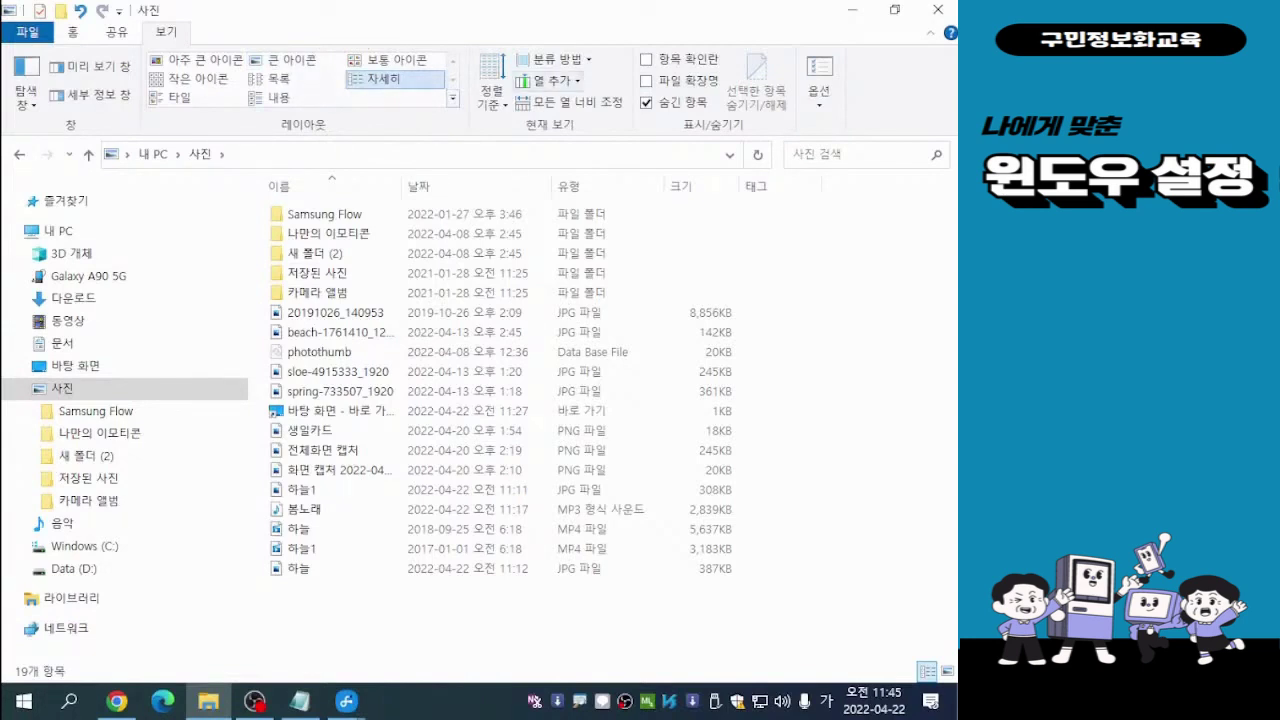
# Magnify the file list and mark the JPG, PNG, MP3 and MP4 entries among the file types.
pyautogui.hotkey('alt', 'Tab')
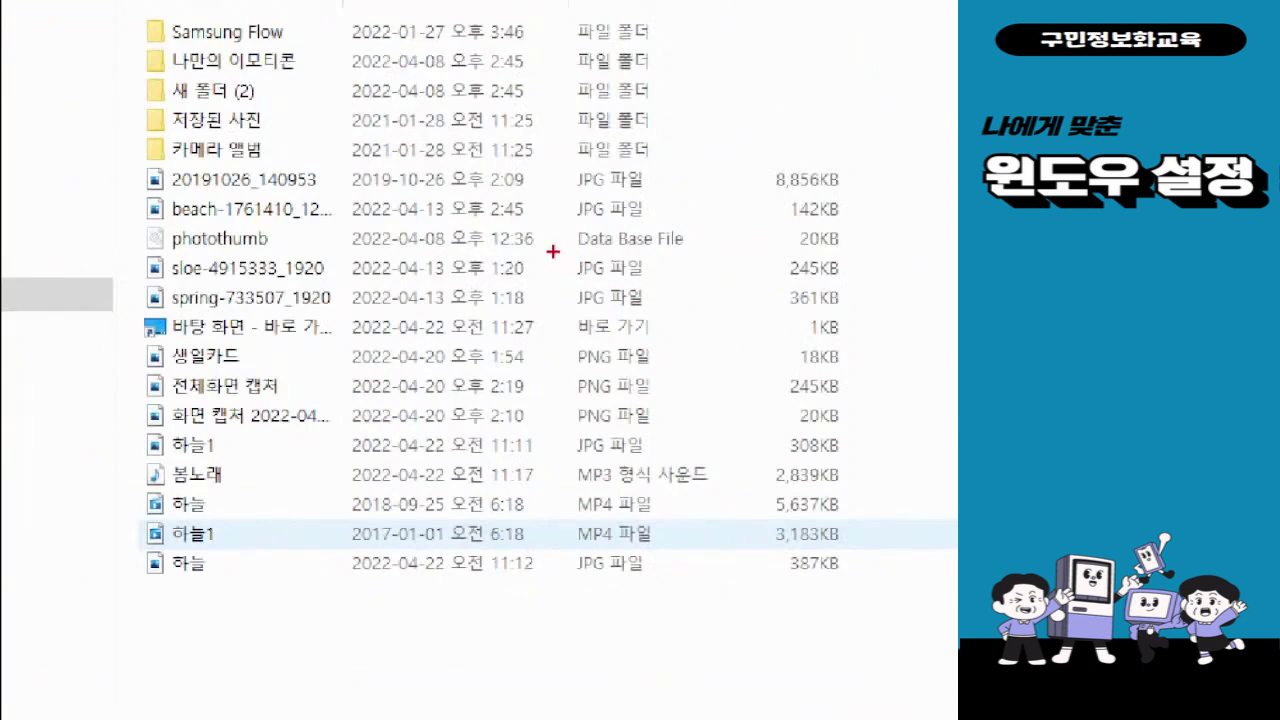
pyautogui.moveTo(562, 255); pyautogui.dragTo(673, 305)
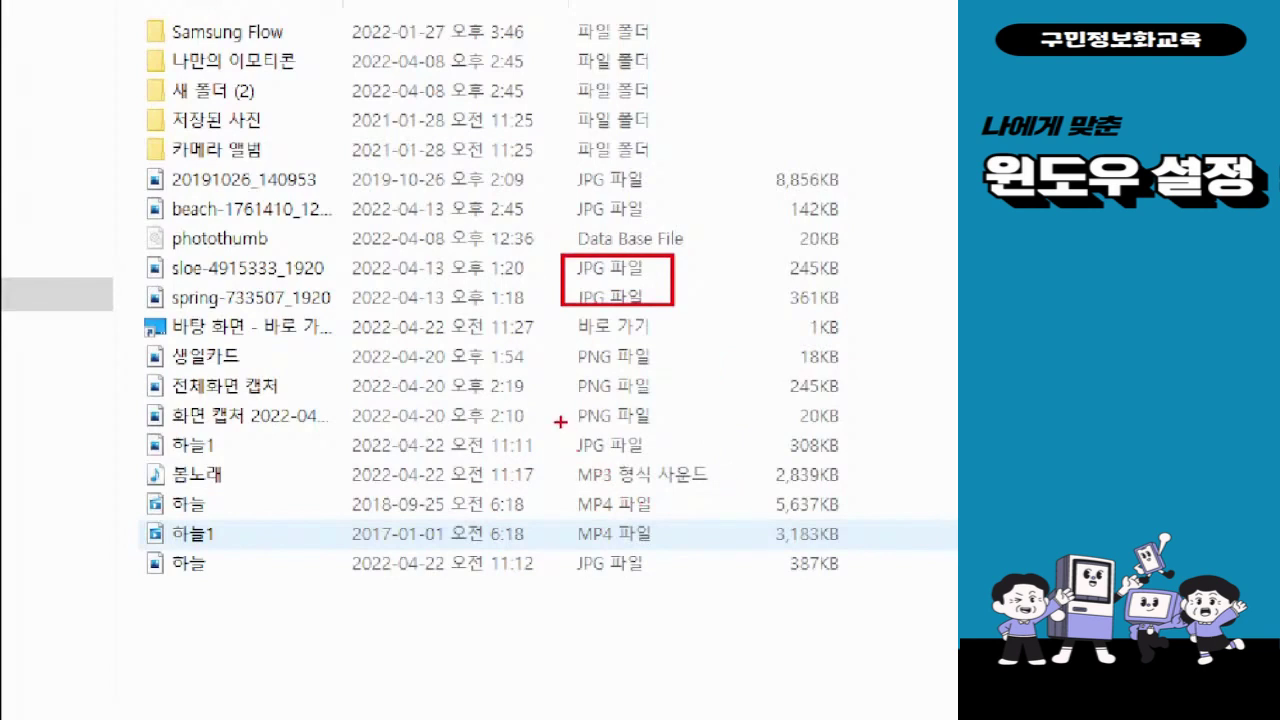
pyautogui.moveTo(558, 418)
pyautogui.mouseDown()
pyautogui.moveTo(688, 508)
pyautogui.moveTo(746, 614)
pyautogui.mouseUp()
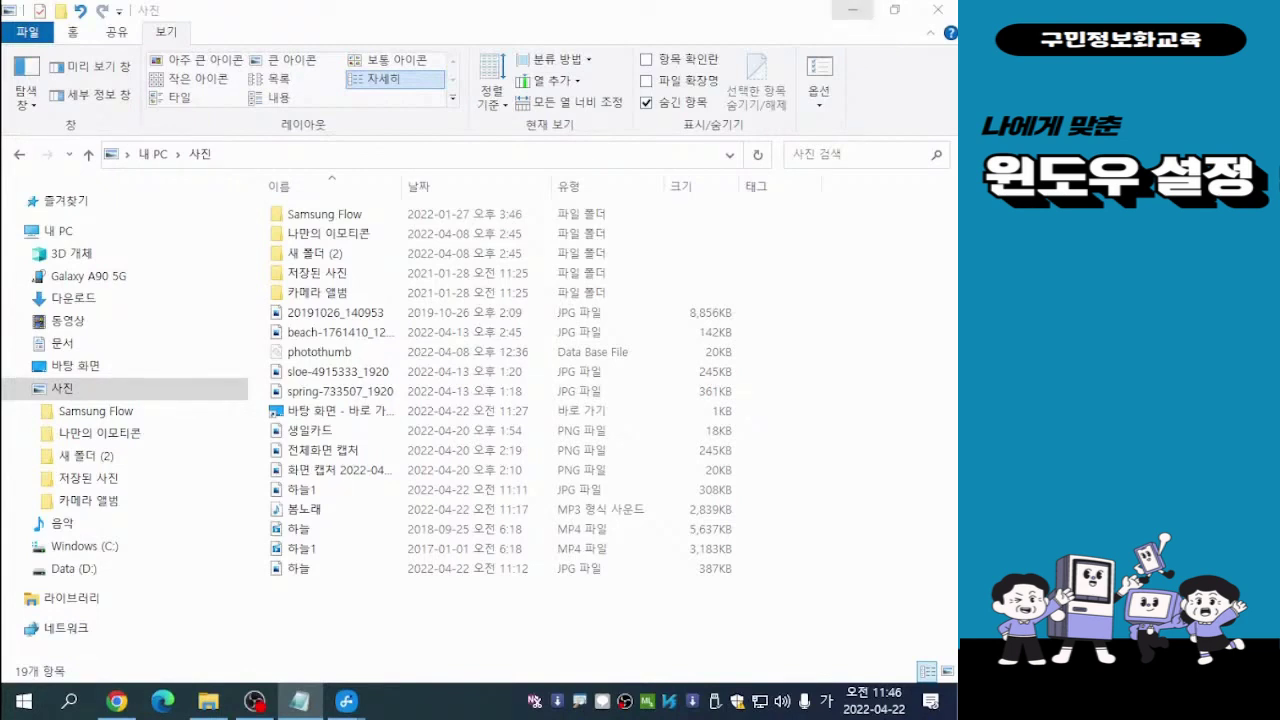
# Minimize the folder window, switch to the 오늘수업 note in Notepad and add an indented line 확장자 종류 below -파일 확장자.
pyautogui.click(852, 9)
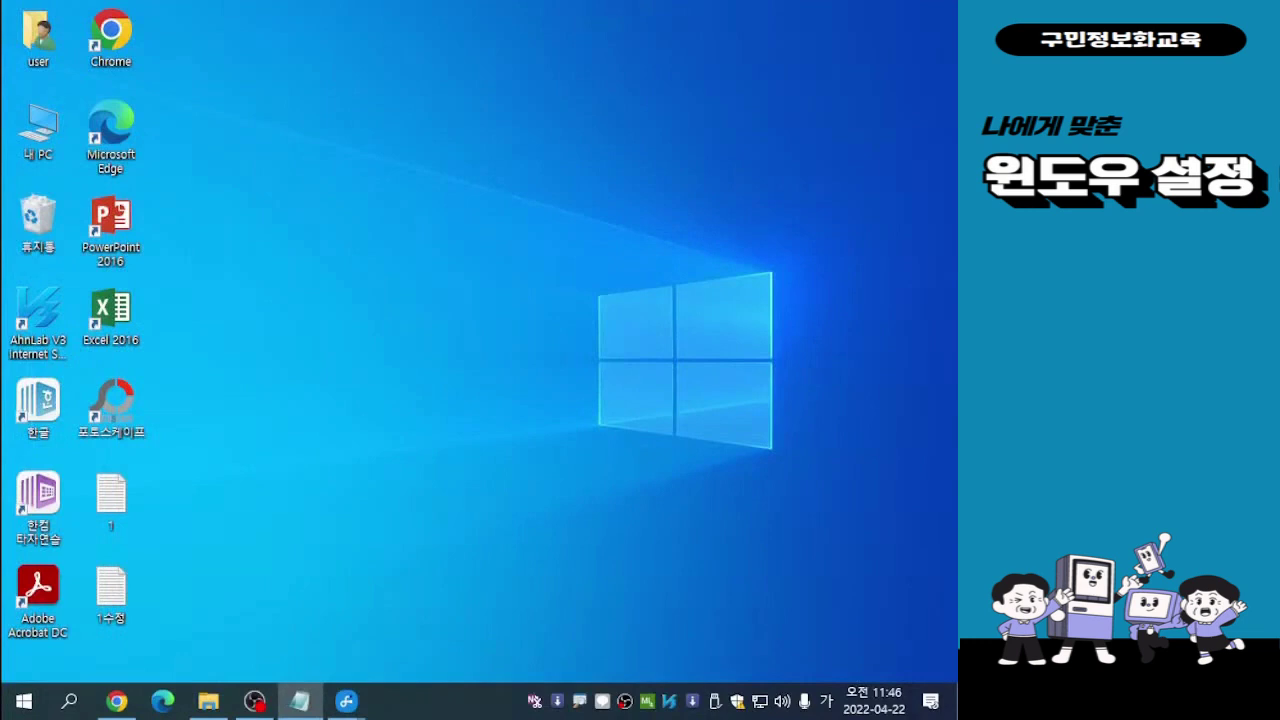
pyautogui.click(299, 700)
pyautogui.moveTo(671, 474); pyautogui.dragTo(469, 74)
pyautogui.hotkey('ctrl', 'shift', 'Left')
pyautogui.press('End')
pyautogui.press('Return')
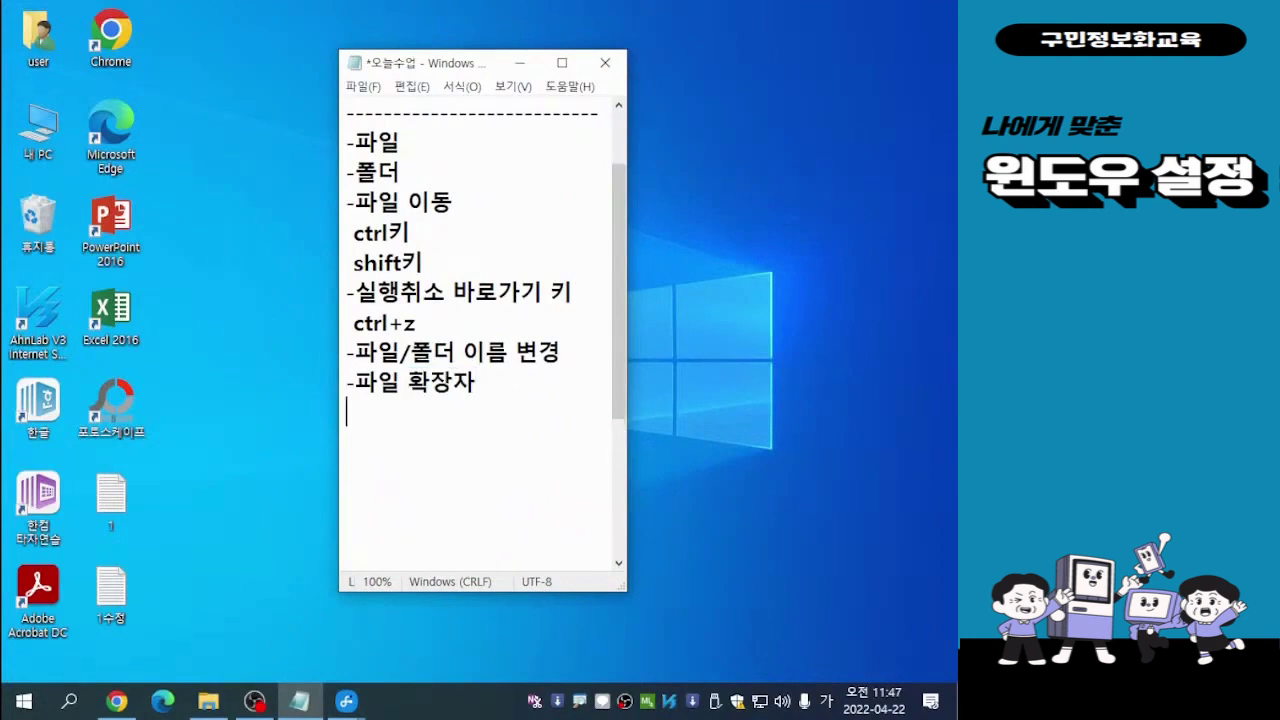
pyautogui.write('호확장자 ')
pyautogui.write('종류')
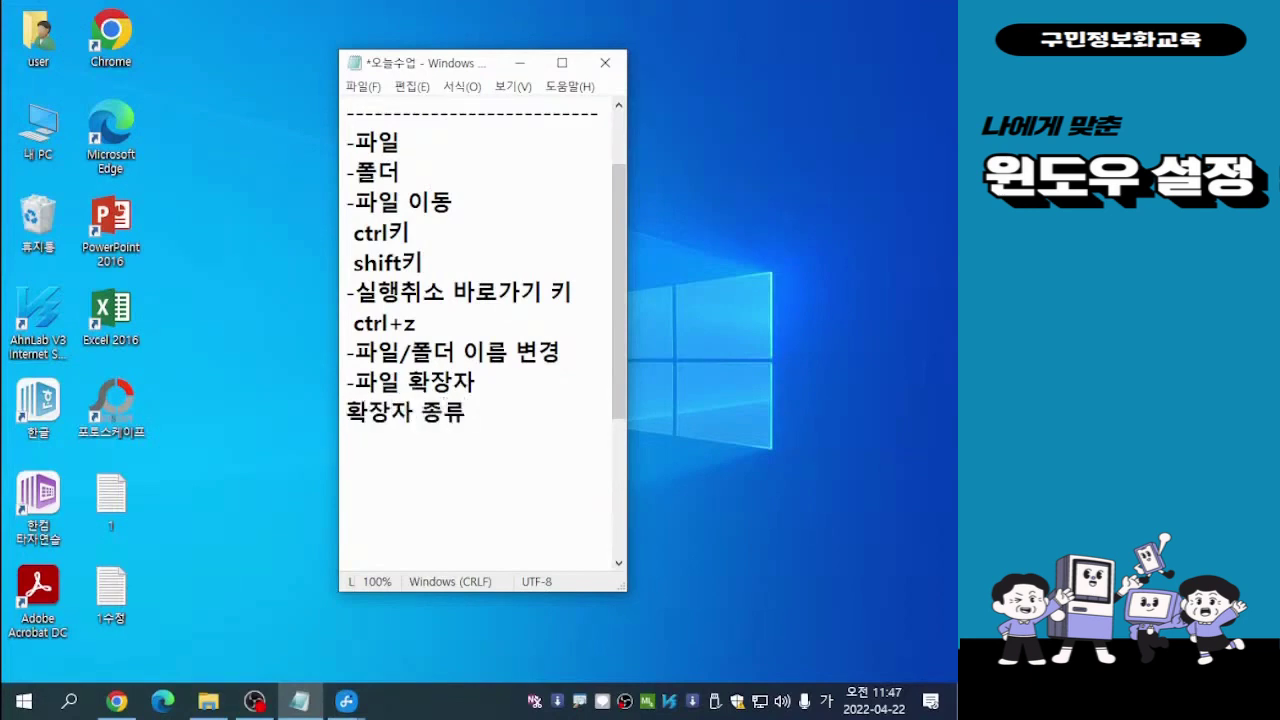
pyautogui.click(347, 412)
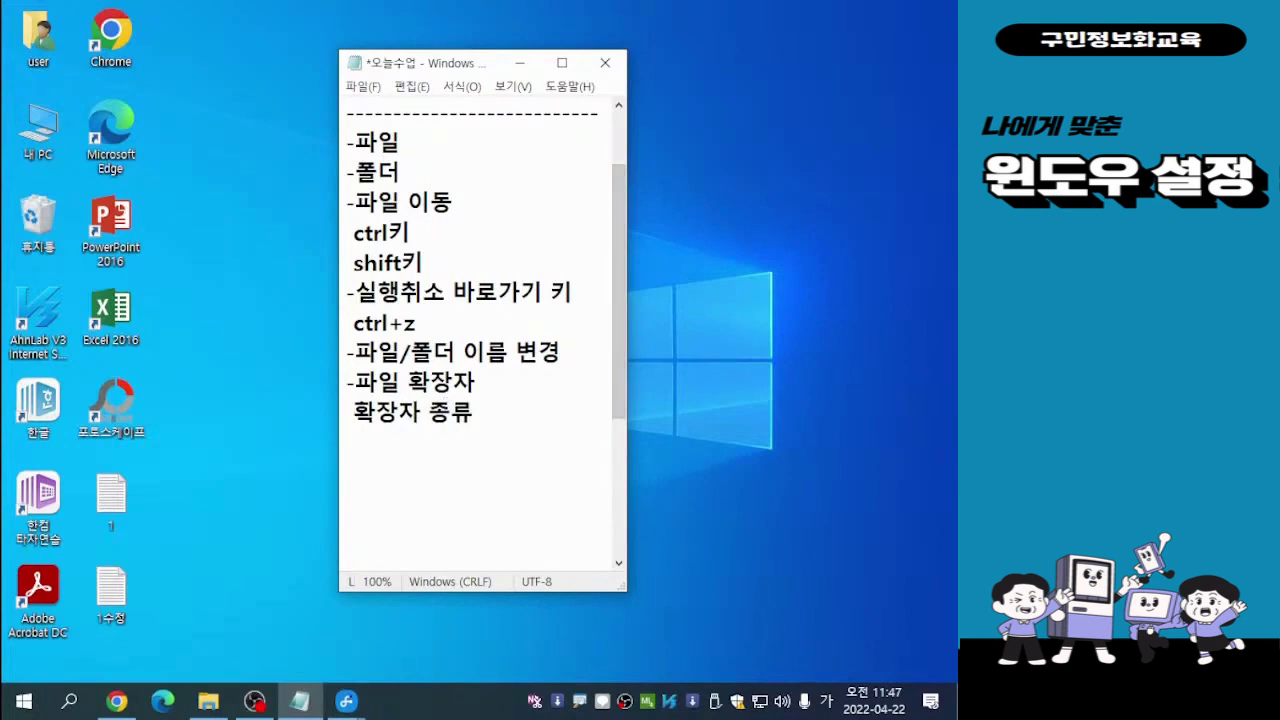
# Add the line 이미지 :jpg, gif below 확장자 종류 in the note.
pyautogui.click(476, 412)
pyautogui.press('Return')
pyautogui.write('이미지')
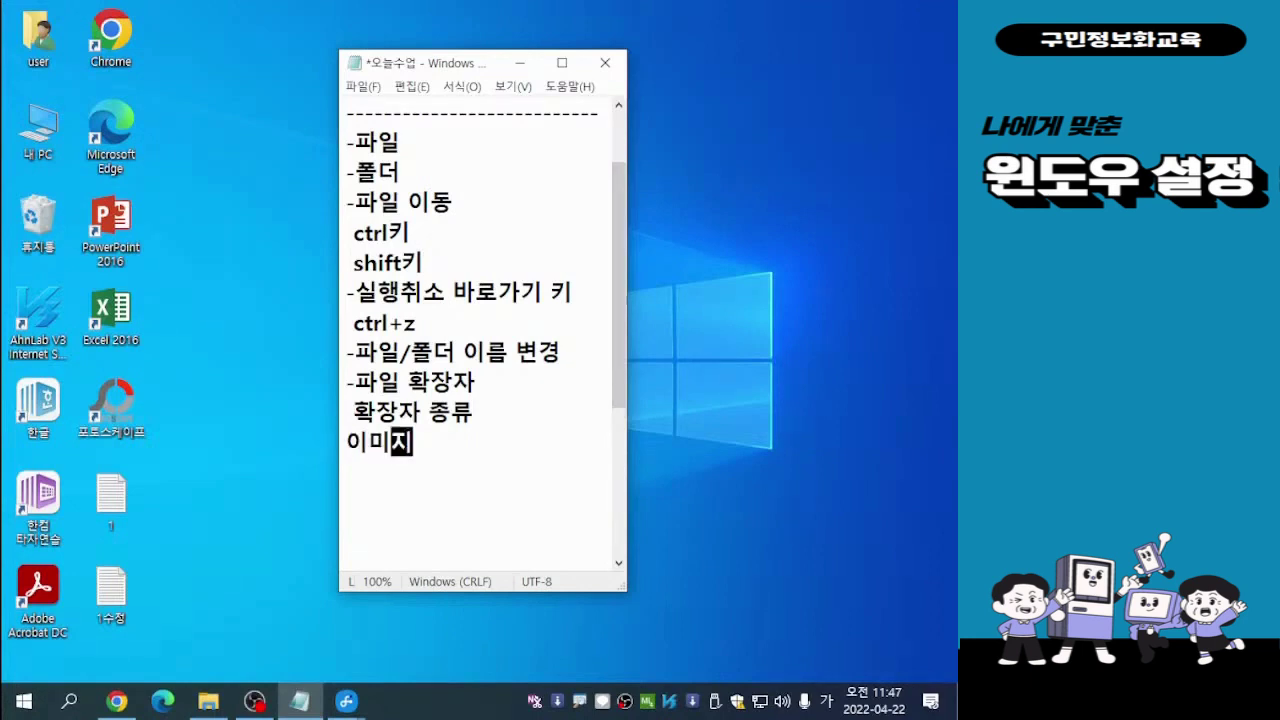
pyautogui.write(' :')
pyautogui.press('Hangul')
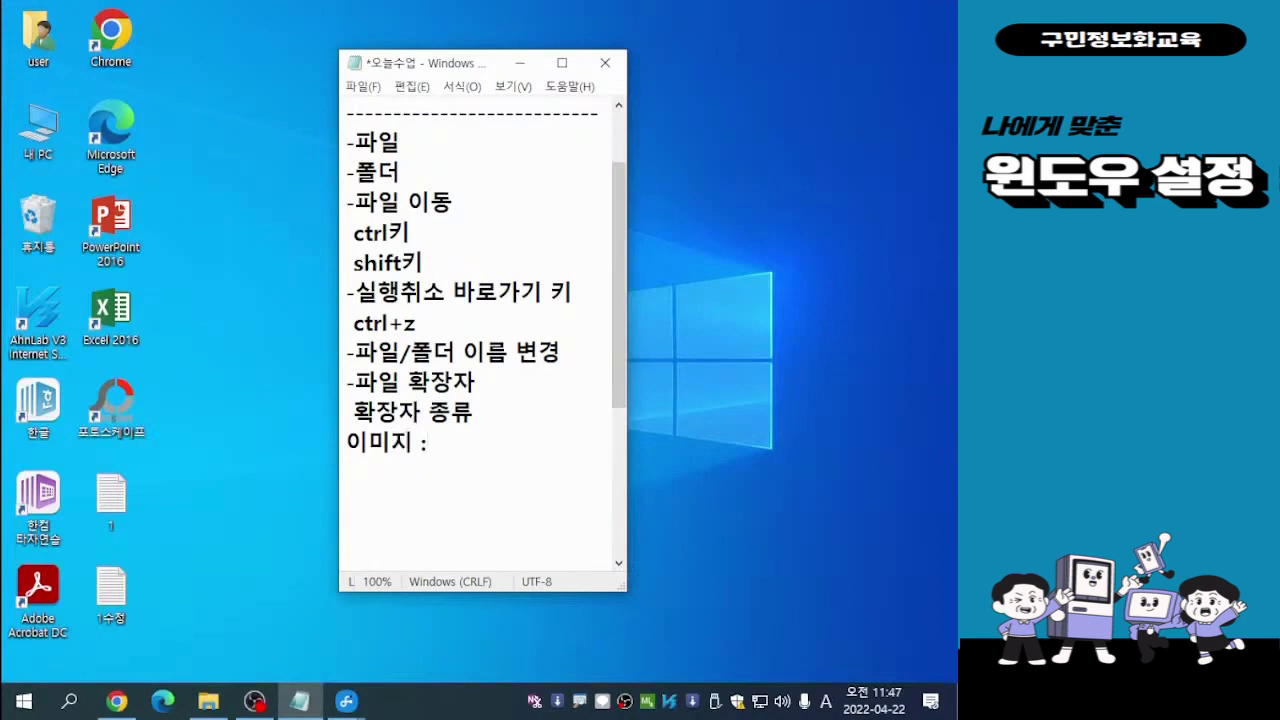
pyautogui.write('jpg, gif.')
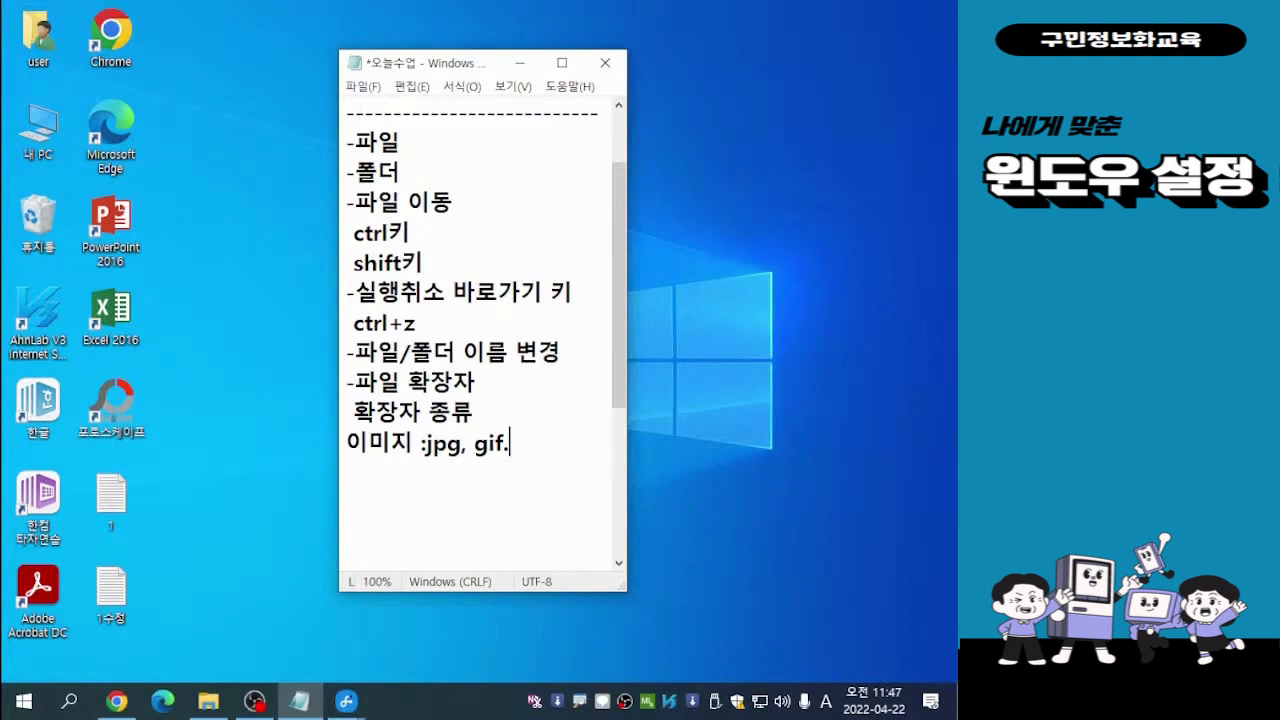
pyautogui.press('BackSpace')
# Add the line 문서 : hwp. ppt. xisx below the image extensions.
pyautogui.press('Return')
pyautogui.write('anstj')
pyautogui.press('BackSpace')
pyautogui.press('BackSpace')
pyautogui.press('BackSpace')
pyautogui.press('BackSpace')
pyautogui.press('BackSpace')
pyautogui.press('Hangul')
pyautogui.write('문서 ')
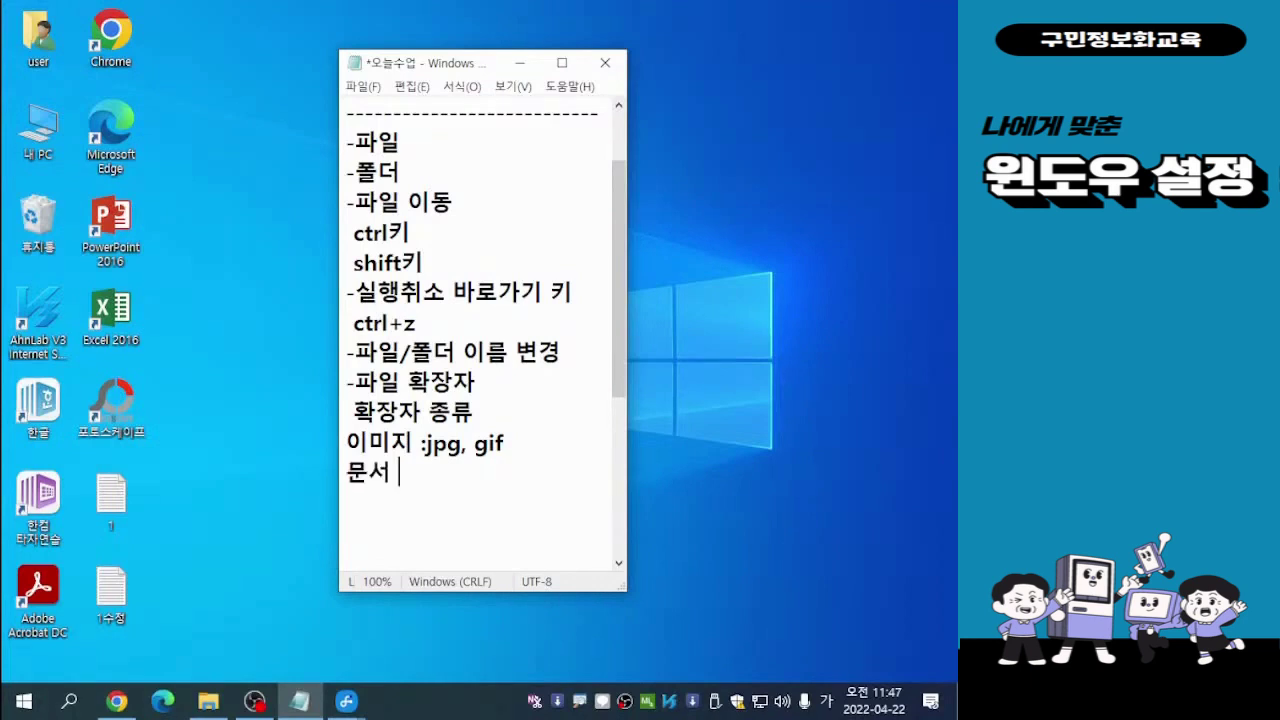
pyautogui.write(': ㅗ')
pyautogui.press('BackSpace')
pyautogui.press('Hangul')
pyautogui.write('hwp.')
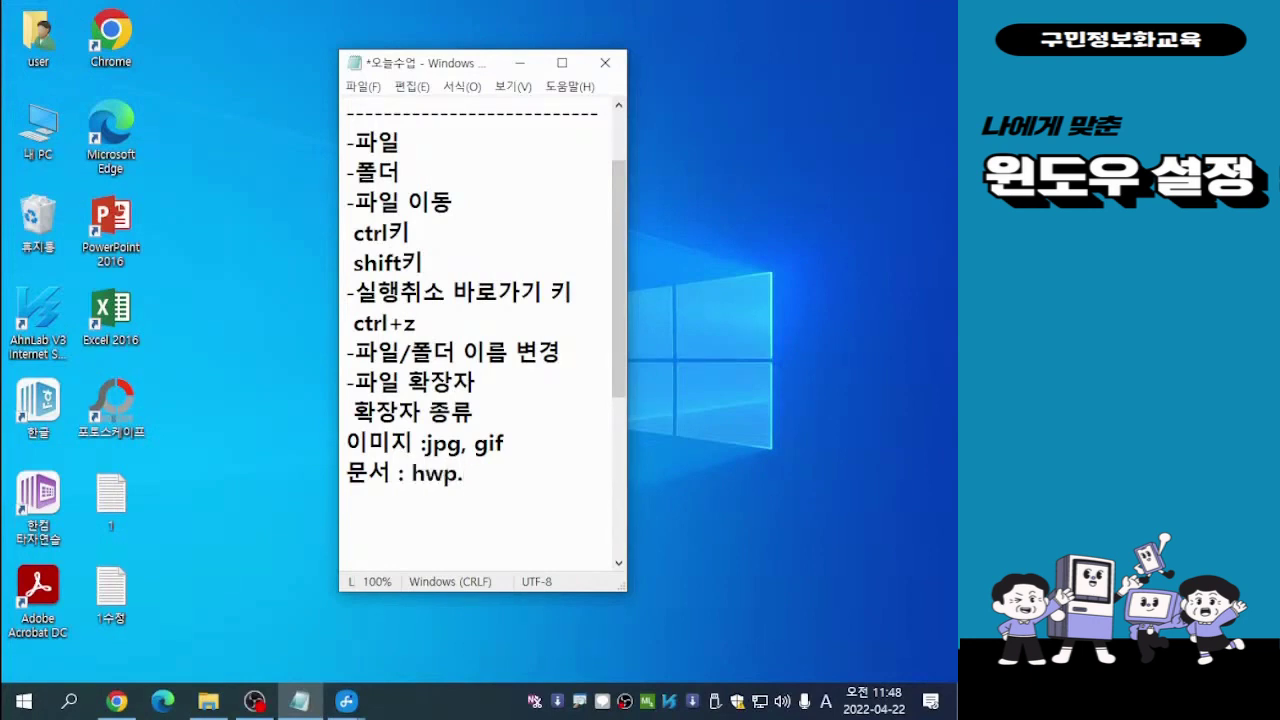
pyautogui.write(' pp')
pyautogui.write('.')
pyautogui.write('xis')
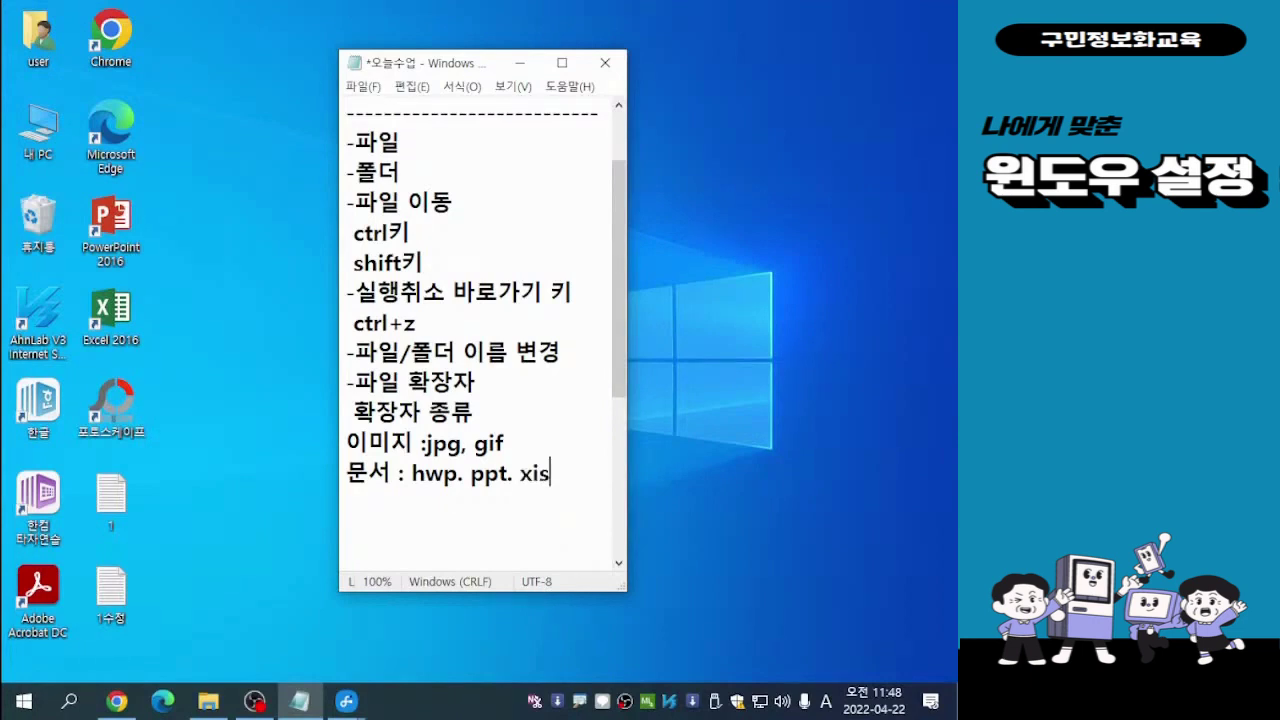
pyautogui.write('x')
pyautogui.write('.')
pyautogui.press('BackSpace')
# Add the line 소리 : mp3.mid below the document extensions.
pyautogui.press('Return')
pyautogui.write('thf')
pyautogui.press('BackSpace')
pyautogui.press('BackSpace')
pyautogui.press('BackSpace')
pyautogui.press('Hangul')
pyautogui.write('소리 :')
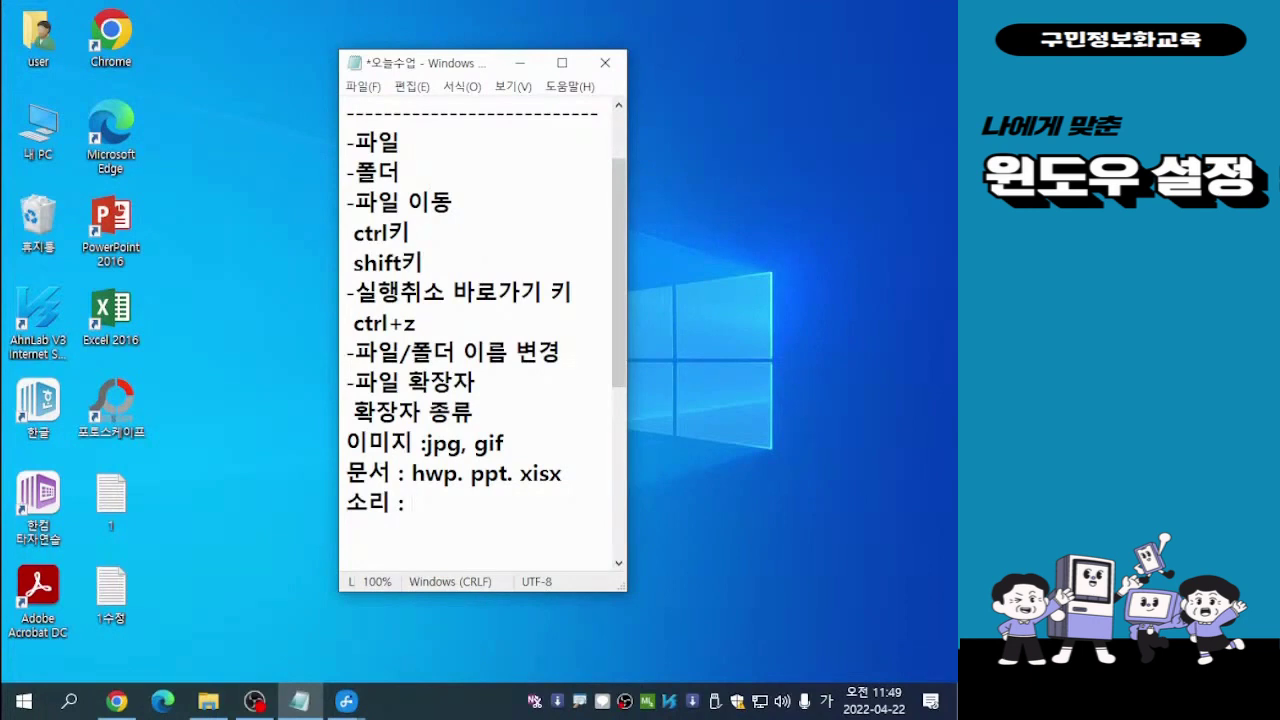
pyautogui.press('Hangul')
pyautogui.write('mp3.mi')
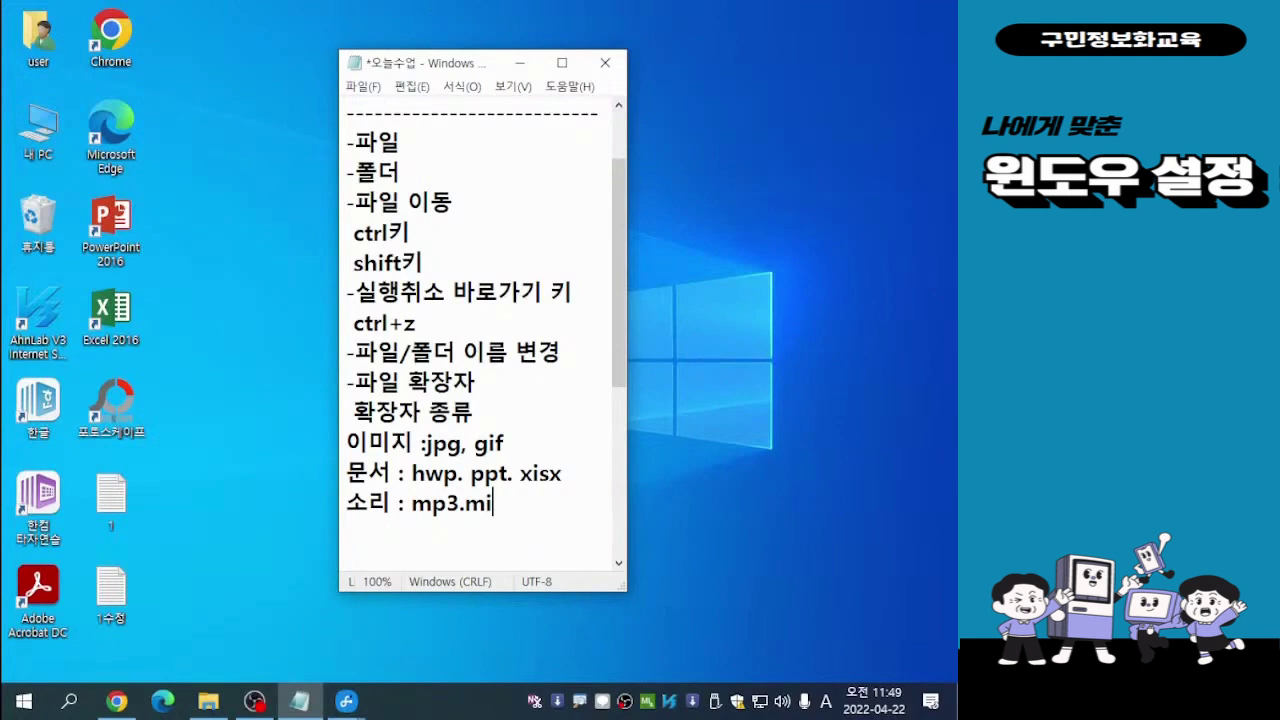
pyautogui.write('d')
# Add the line 영상 : mp4. below the sound extensions, leaving extra blank lines at the end of the note.
pyautogui.press('Return')
pyautogui.press('Return')
pyautogui.press('Return')
pyautogui.press('Return')
pyautogui.press('Return')
pyautogui.press('Return')
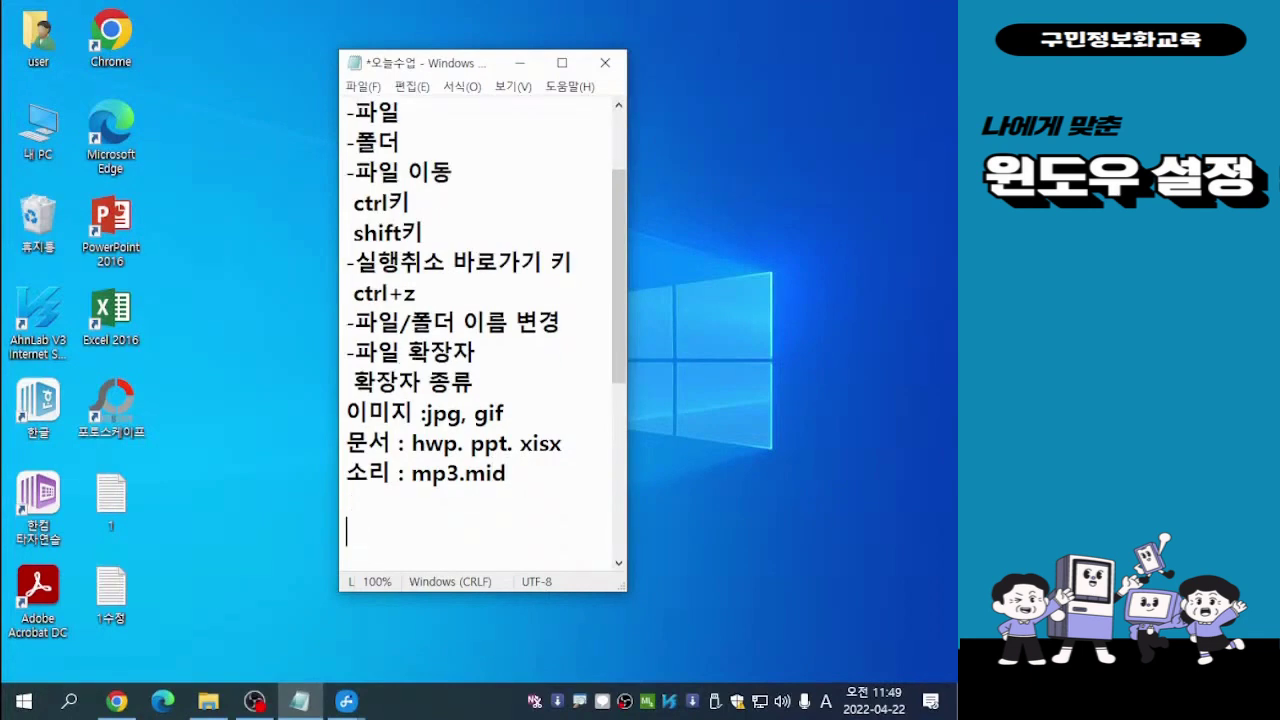
pyautogui.click(508, 353)
pyautogui.press('Return')
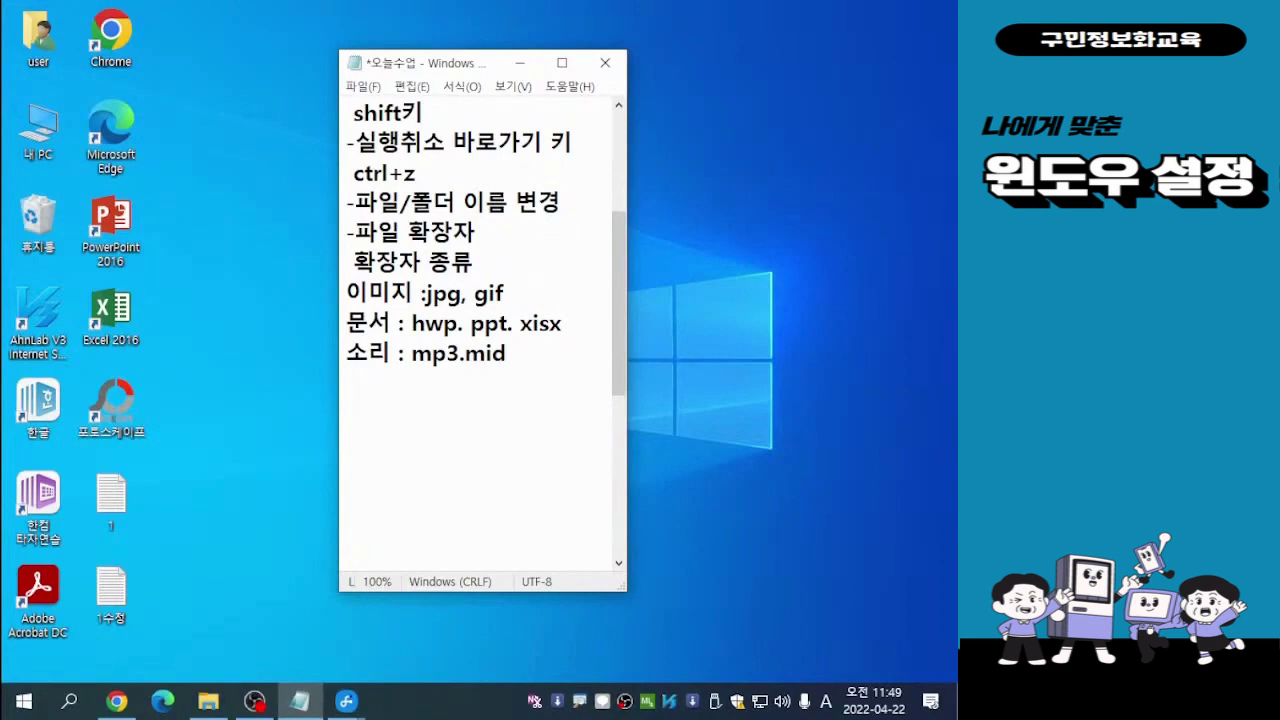
pyautogui.write('dud')
pyautogui.press('BackSpace')
pyautogui.press('BackSpace')
pyautogui.press('BackSpace')
pyautogui.press('Hangul')
pyautogui.write('영상')
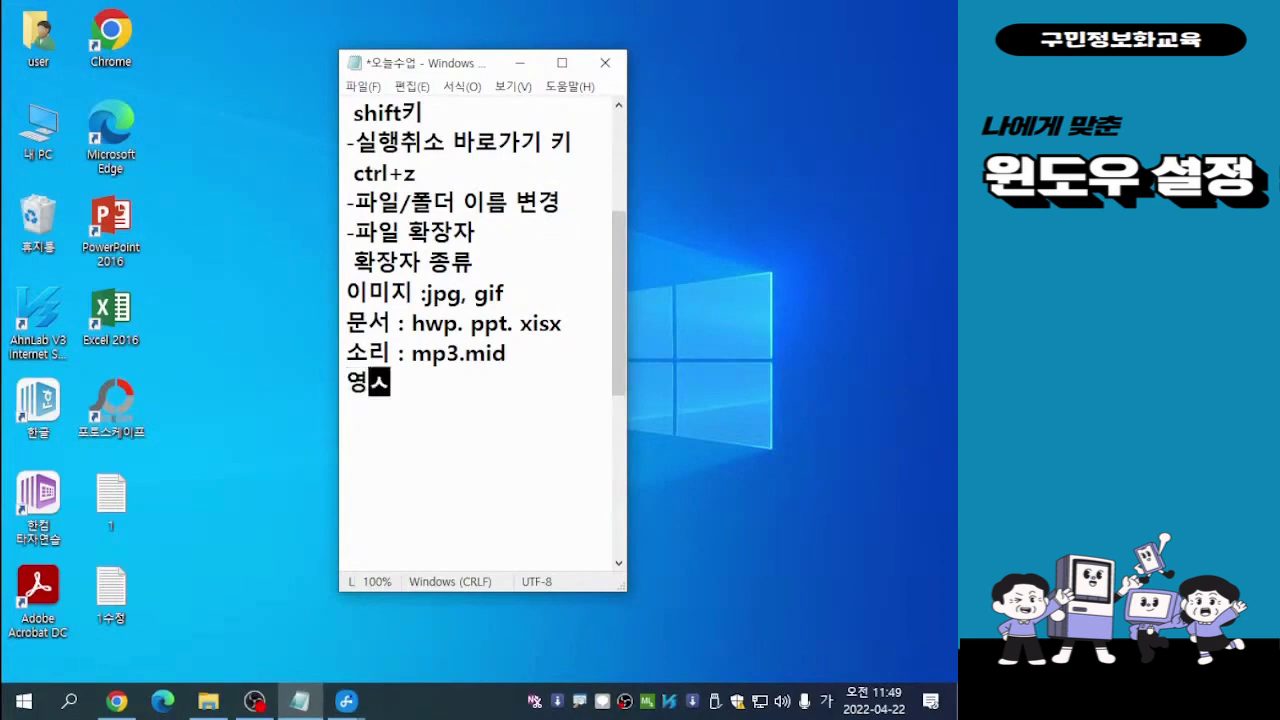
pyautogui.write(' :')
pyautogui.press('Hangul')
pyautogui.write('m')
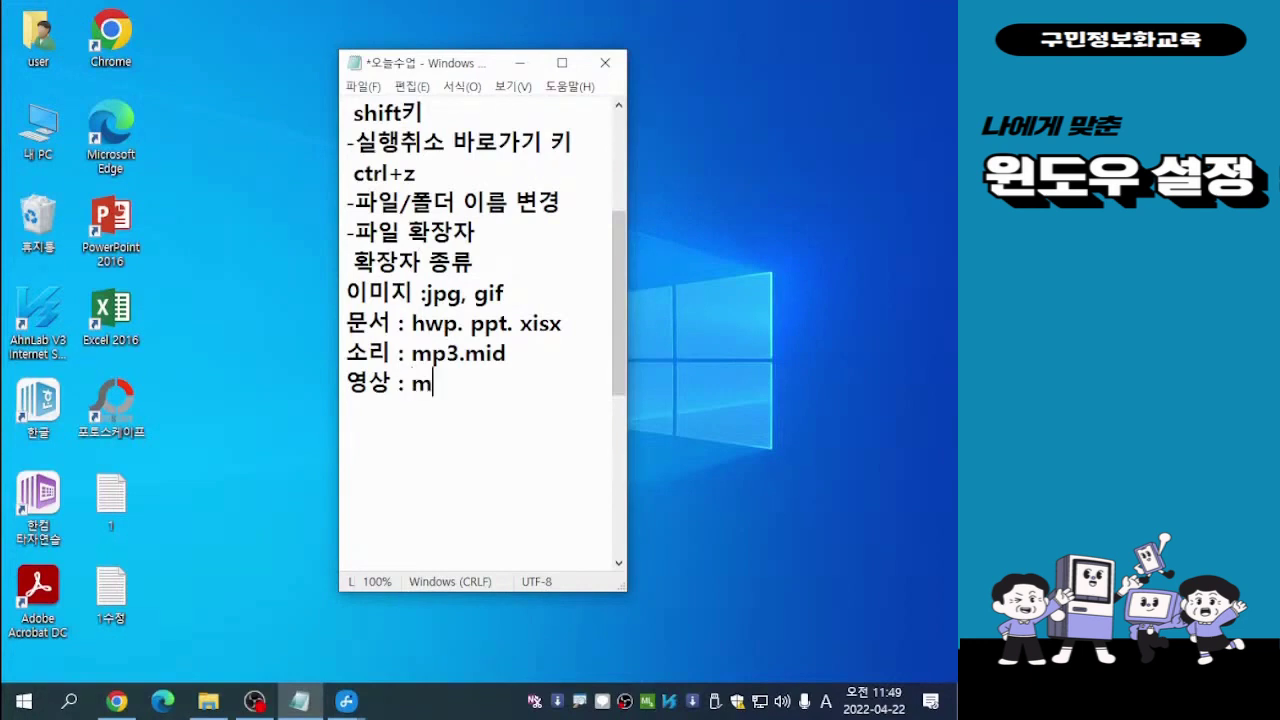
pyautogui.write('p4.')
# Add the line 실행파일 : exe below the video extension and minimize the note window.
pyautogui.press('Return')
pyautogui.write('tlfgo')
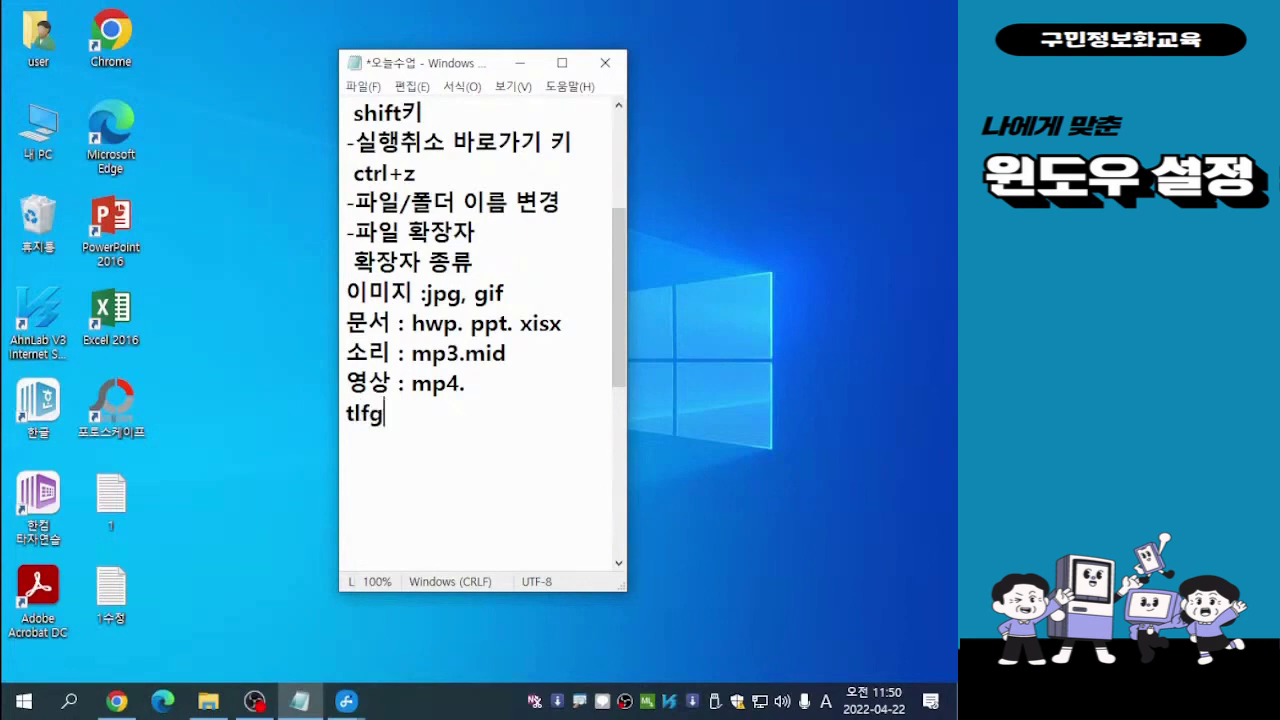
pyautogui.press('BackSpace')
pyautogui.press('BackSpace')
pyautogui.press('BackSpace')
pyautogui.press('BackSpace')
pyautogui.press('BackSpace')
pyautogui.press('Hangul')
pyautogui.write('실')
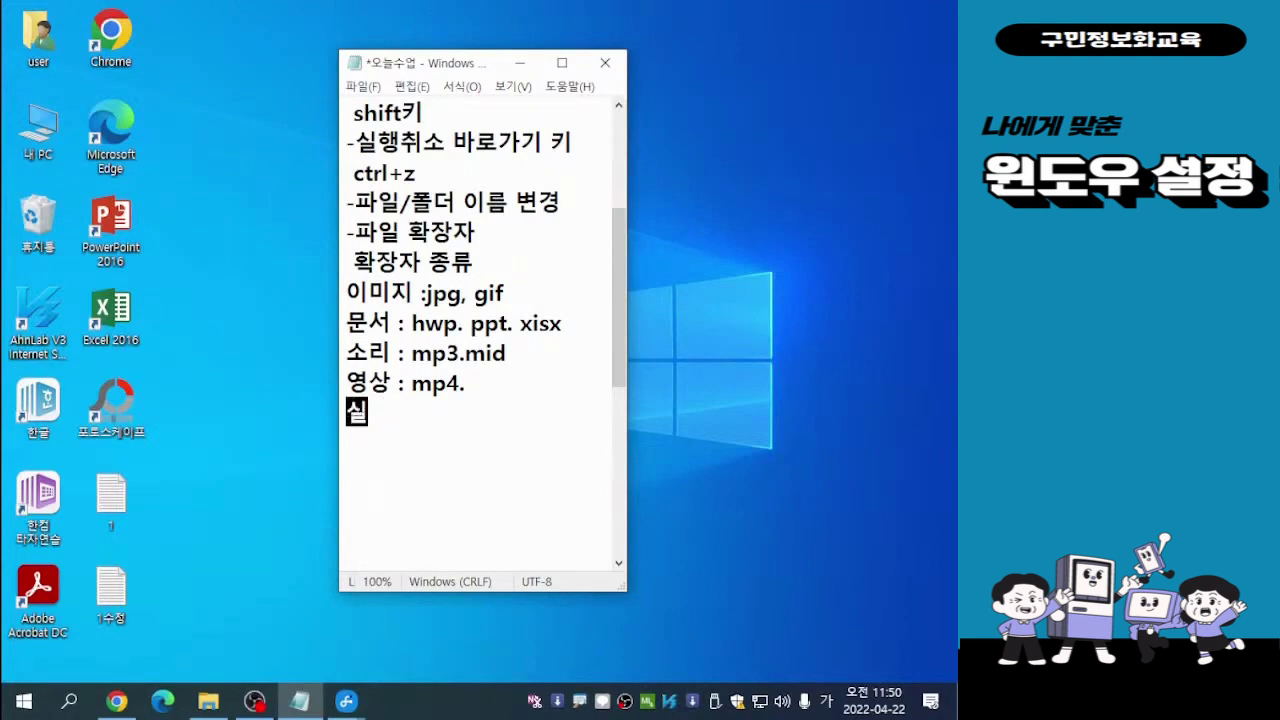
pyautogui.write('행파일 ')
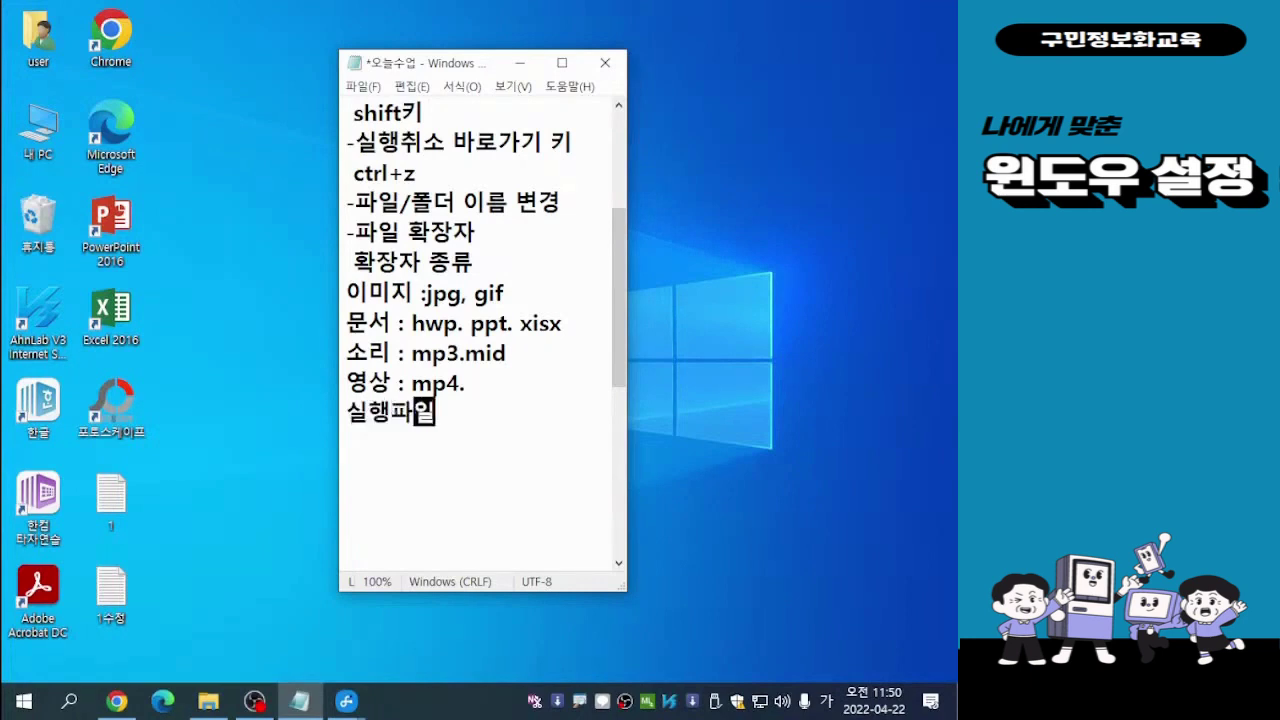
pyautogui.write(':')
pyautogui.press('Hangul')
pyautogui.write('e')
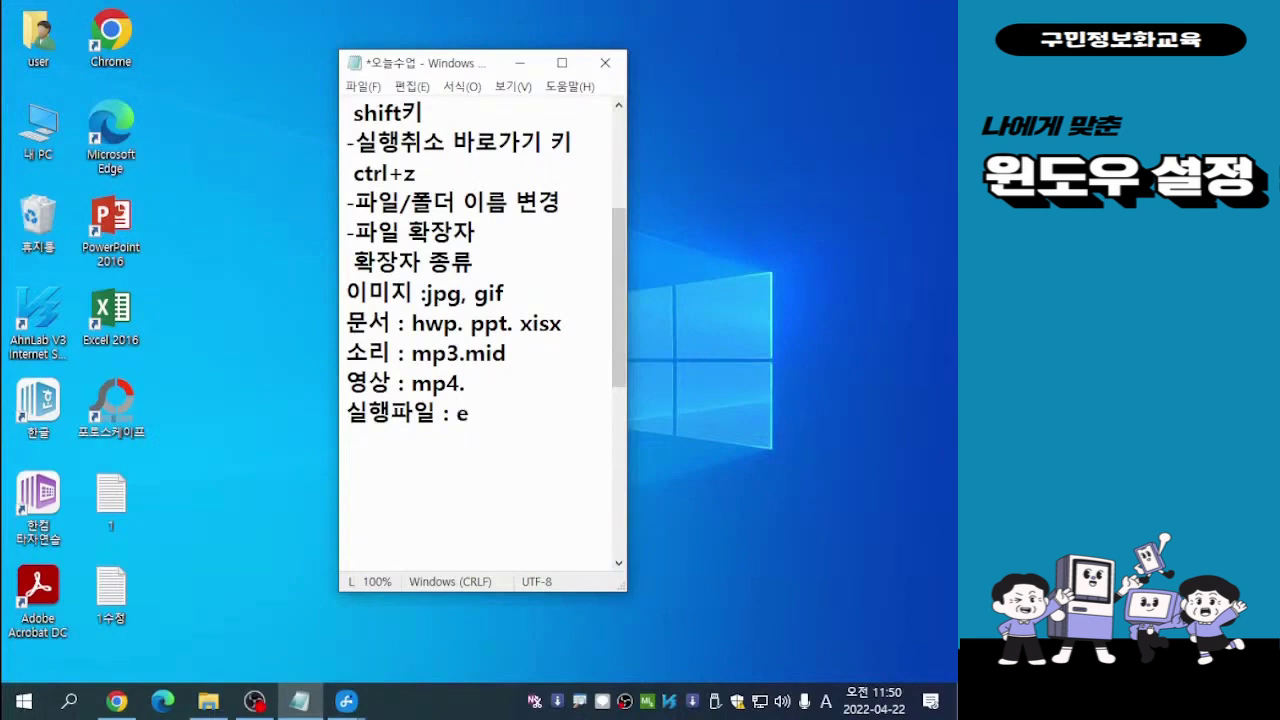
pyautogui.write('xe')
pyautogui.moveTo(619, 300); pyautogui.dragTo(619, 302)
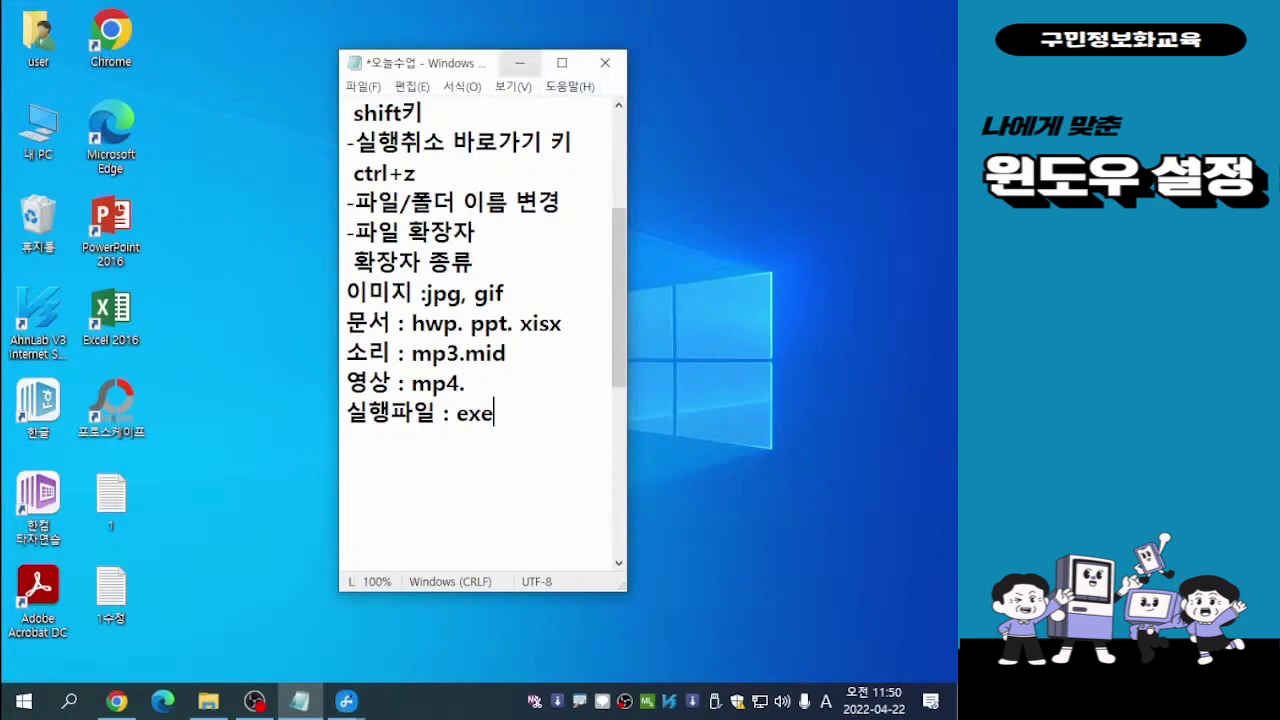
pyautogui.moveTo(490, 63); pyautogui.dragTo(808, 286)
pyautogui.click(837, 271)
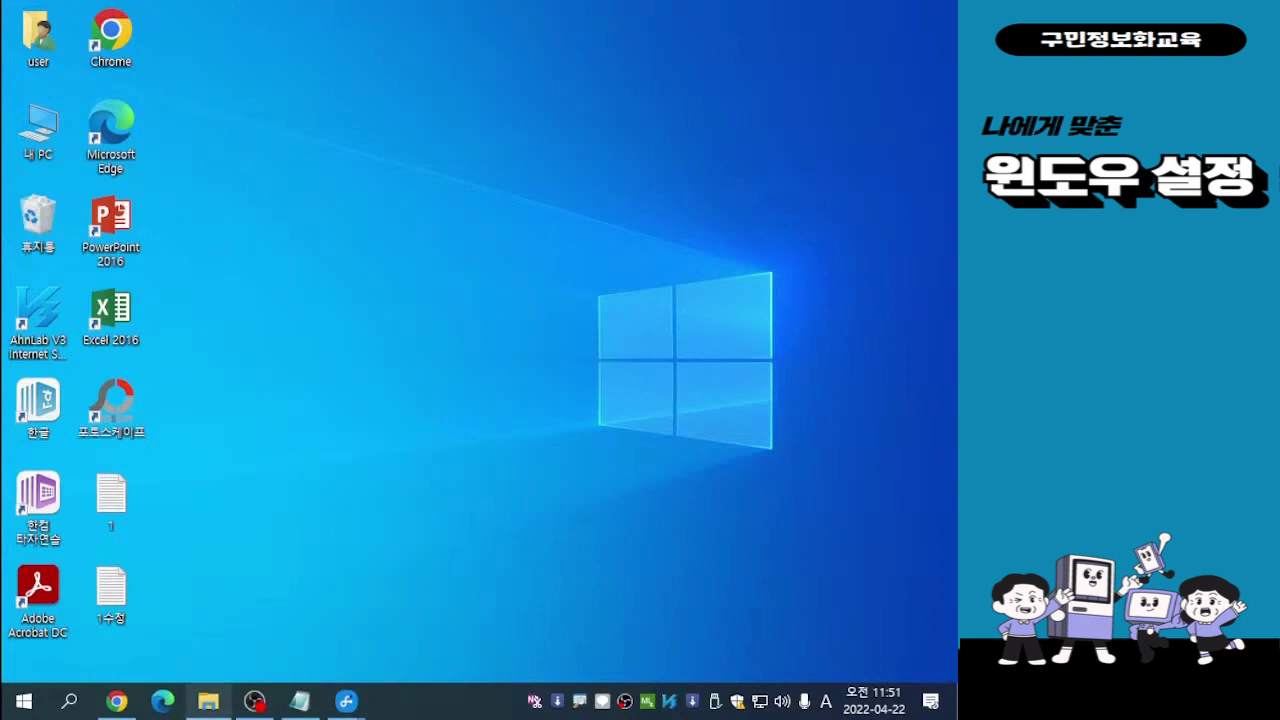
# Bring back the 사진 folder window and switch its layout between details and large icons, leaving large icons active.
pyautogui.moveTo(208, 701)
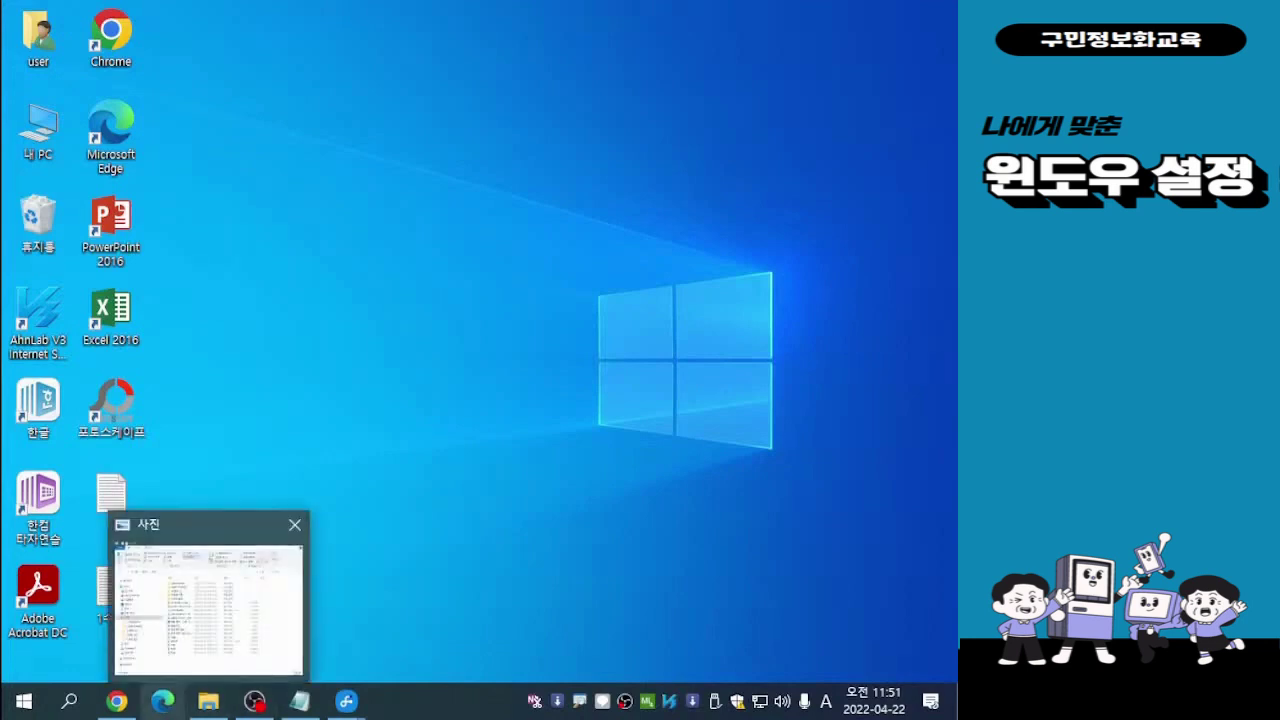
pyautogui.click(208, 701)
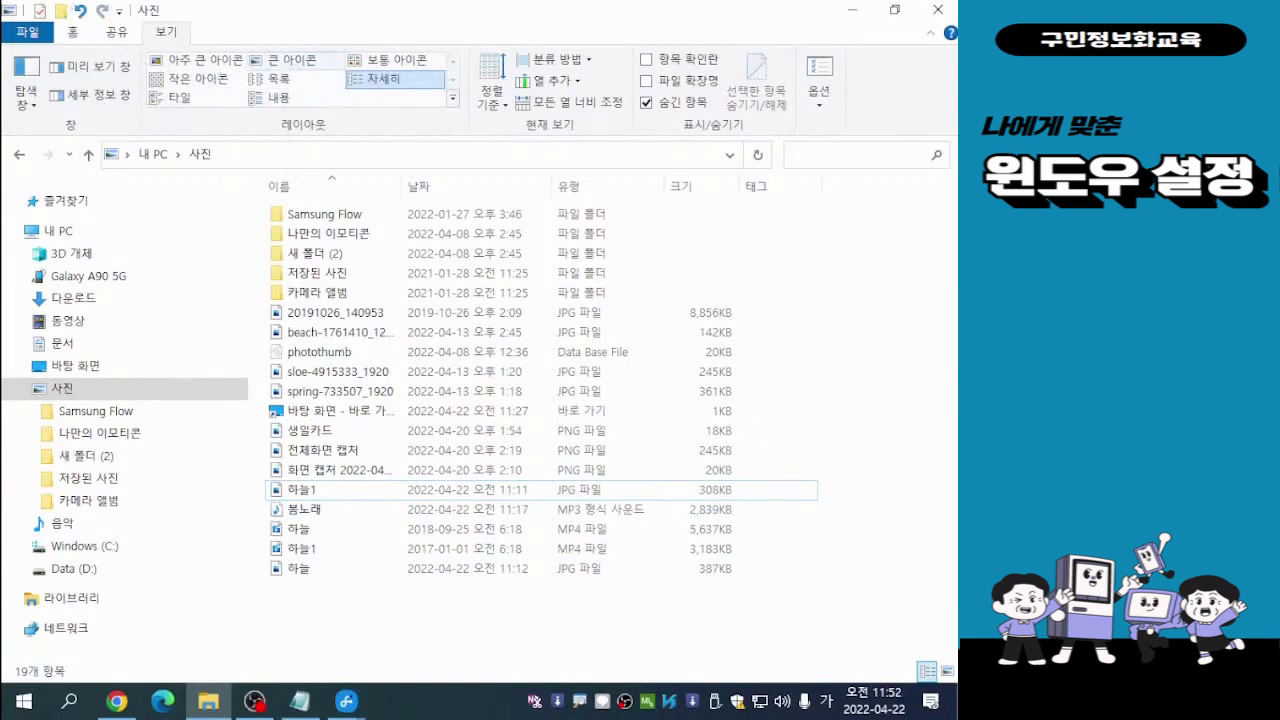
pyautogui.click(290, 60)
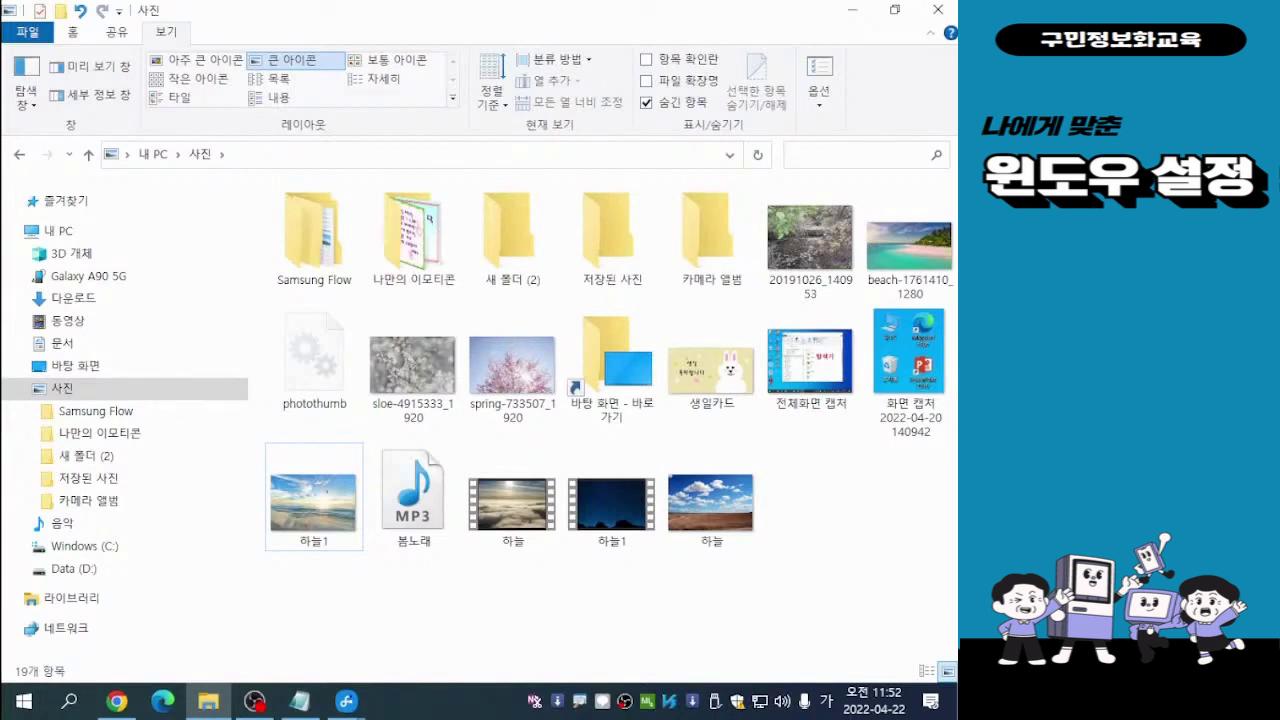
pyautogui.click(383, 78)
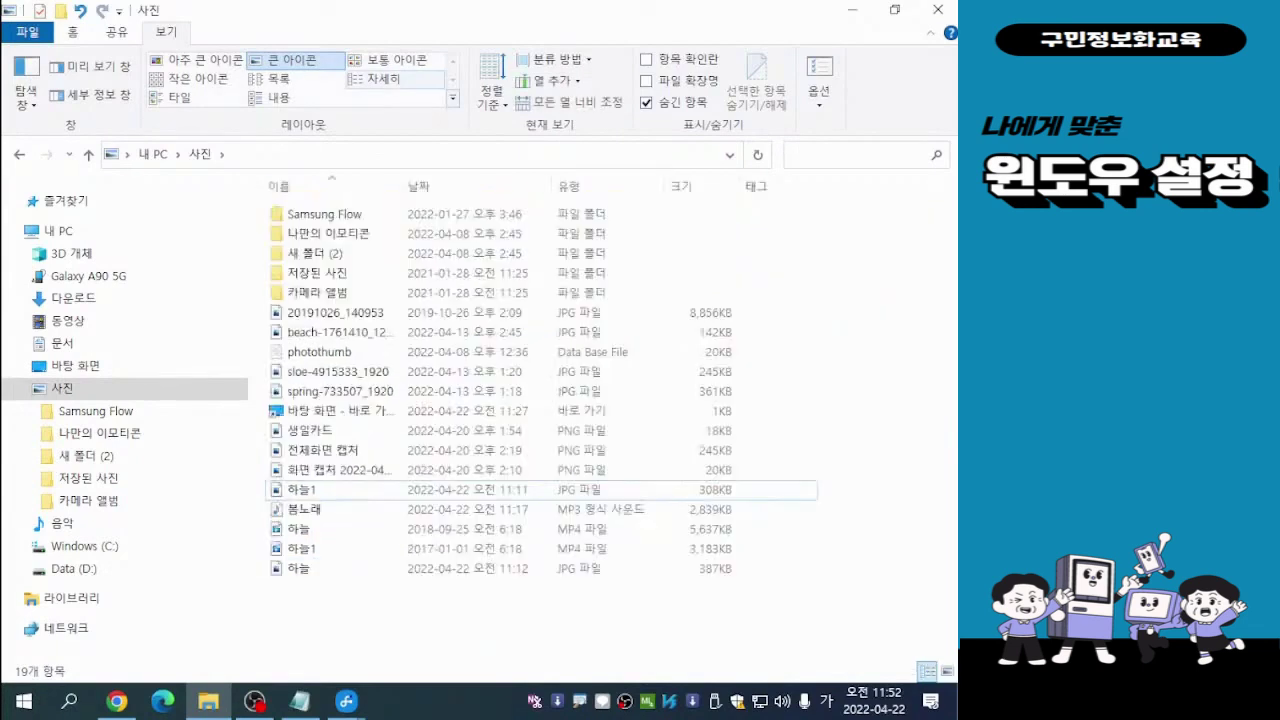
pyautogui.click(278, 97)
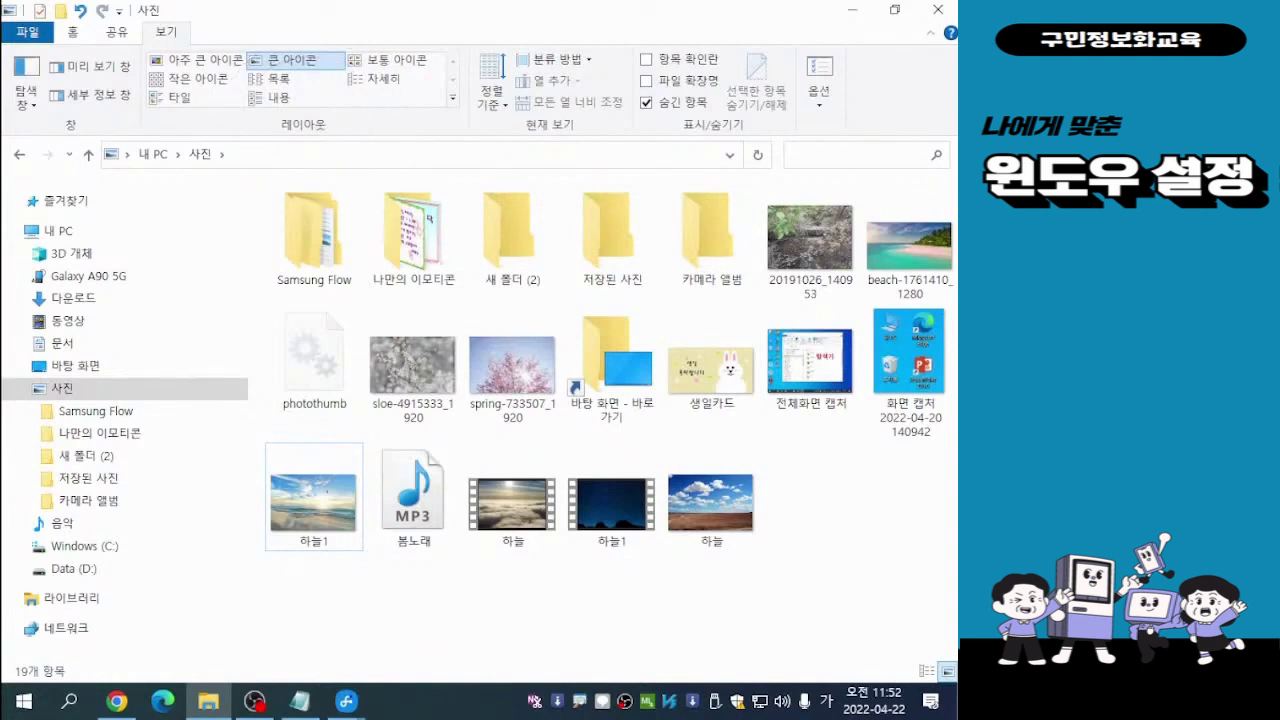
pyautogui.click(383, 78)
pyautogui.click(313, 497)
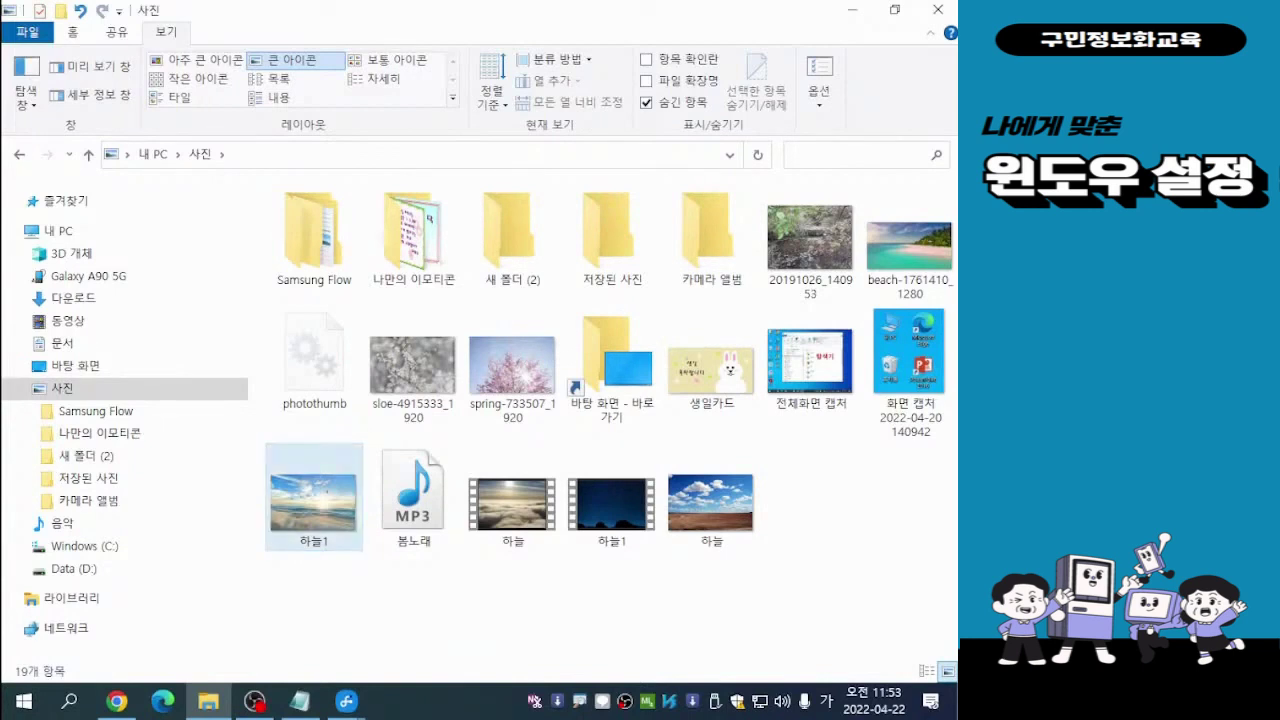
pyautogui.keyDown('ctrl'); pyautogui.click(313, 497); pyautogui.keyUp('ctrl')
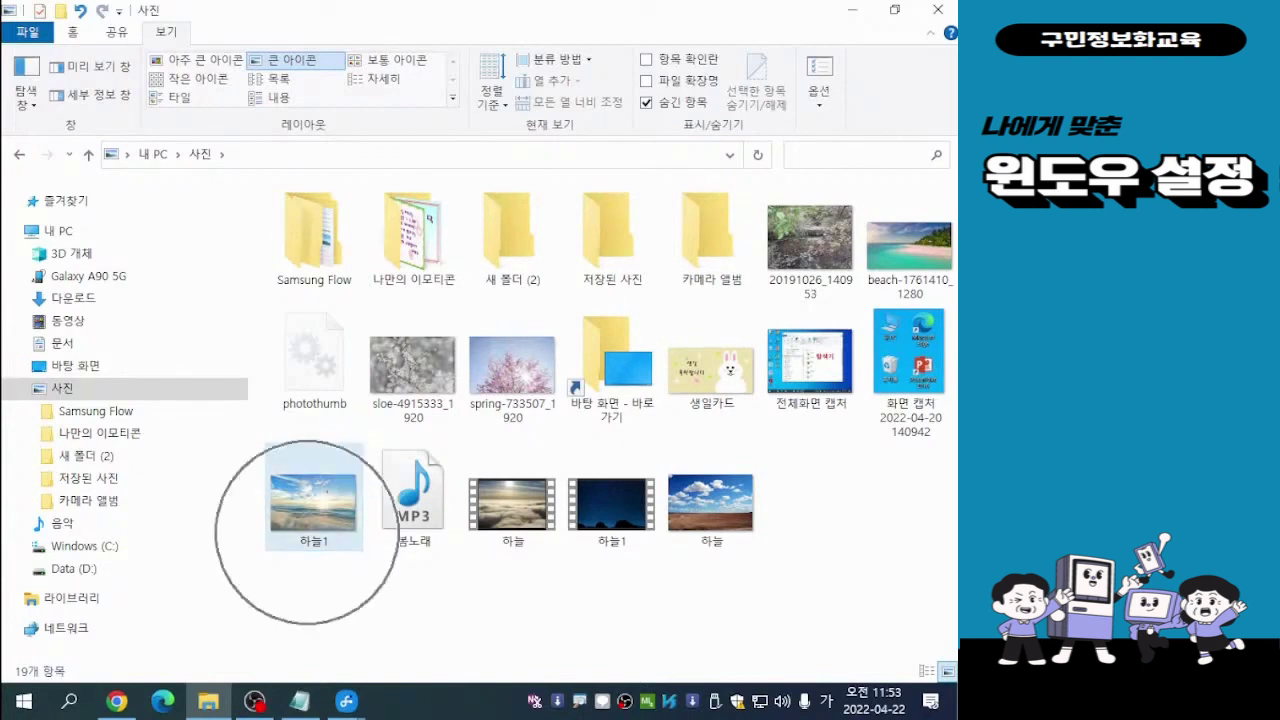
pyautogui.keyDown('ctrl'); pyautogui.click(710, 500); pyautogui.keyUp('ctrl')
pyautogui.keyDown('ctrl'); pyautogui.click(710, 520); pyautogui.keyUp('ctrl')
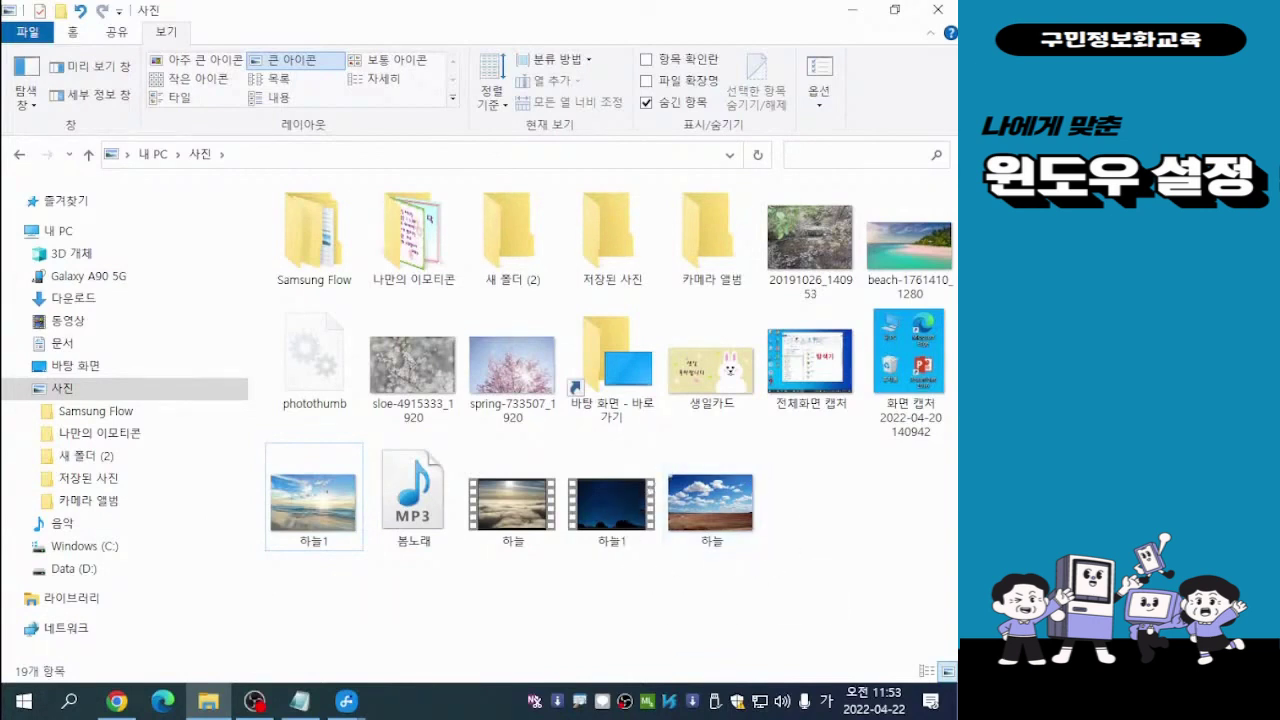
pyautogui.keyDown('ctrl'); pyautogui.click(313, 497); pyautogui.keyUp('ctrl')
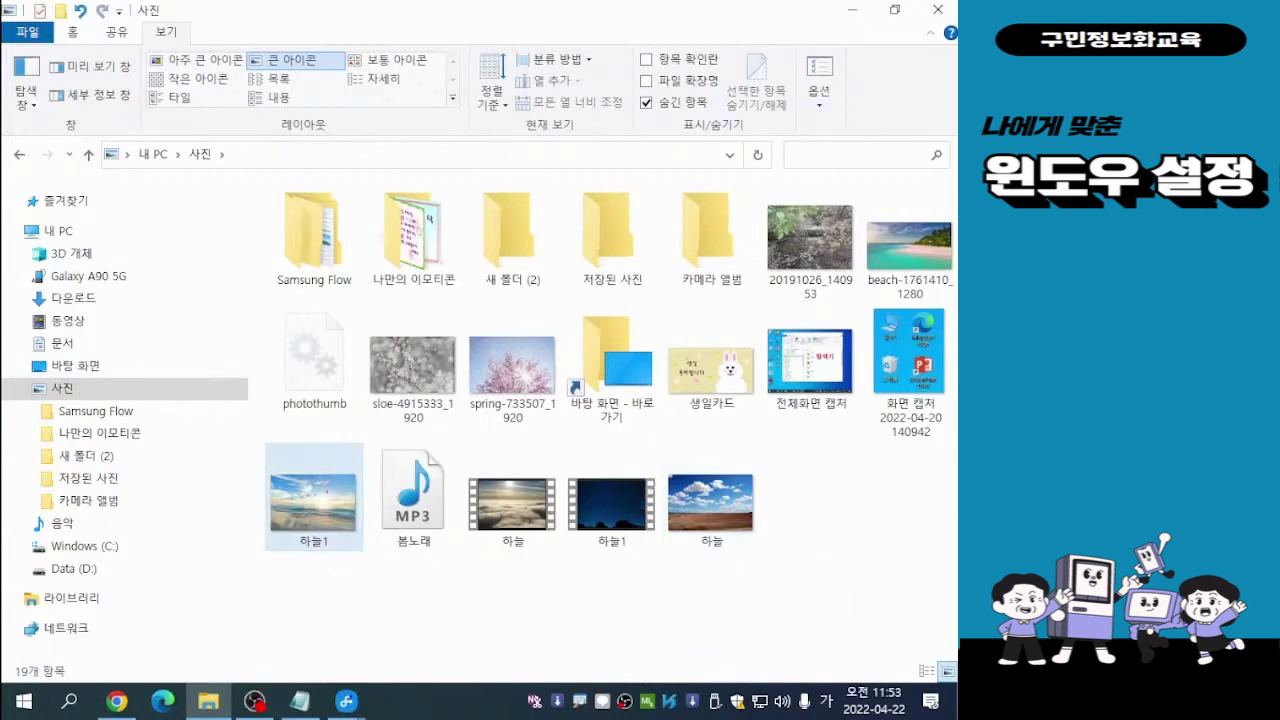
pyautogui.keyDown('ctrl'); pyautogui.click(313, 497); pyautogui.keyUp('ctrl')
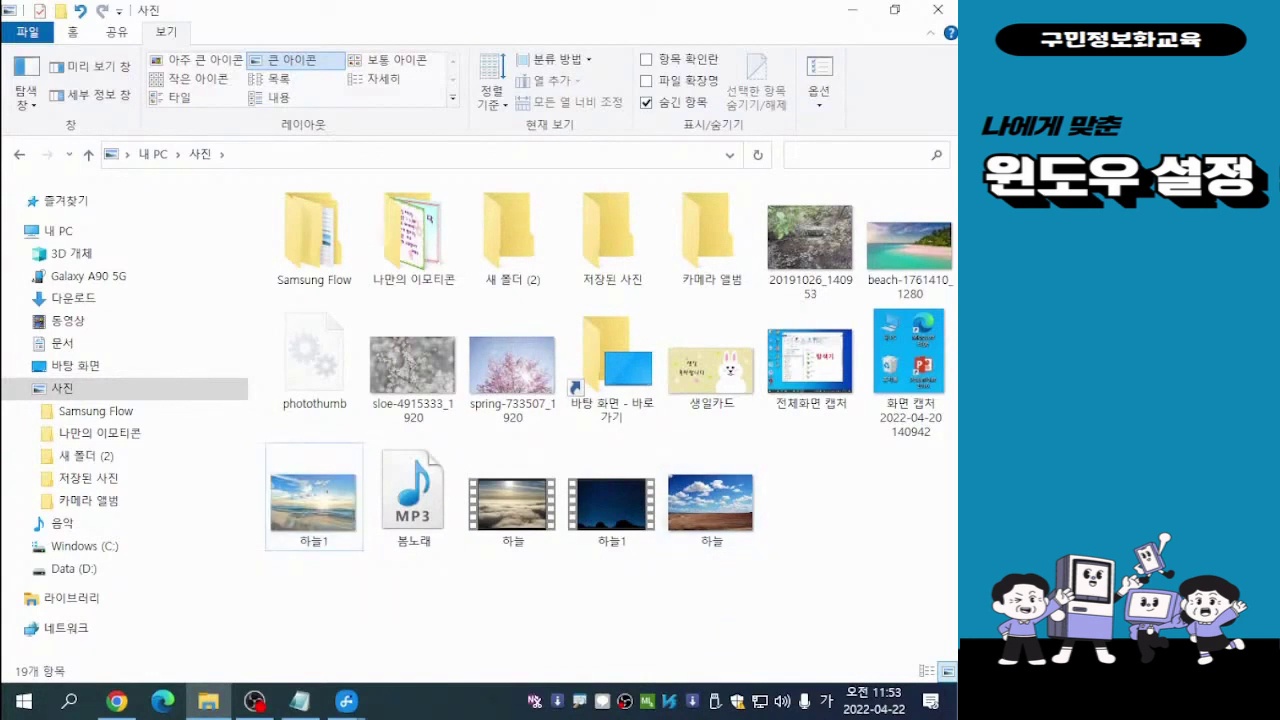
pyautogui.keyDown('ctrl'); pyautogui.click(313, 497); pyautogui.keyUp('ctrl')
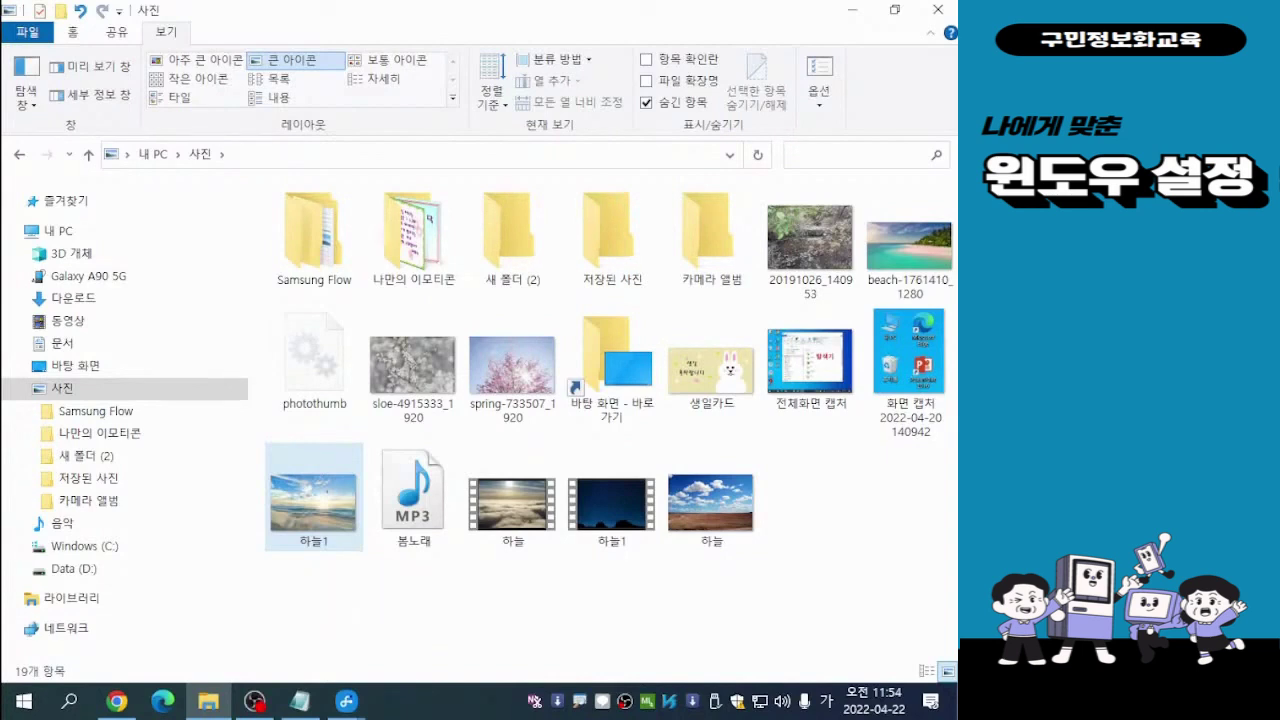
# Try to rename the 하늘1 picture to 하늘 and dismiss the duplicate-name prompt without renaming.
pyautogui.rightClick(310, 548)
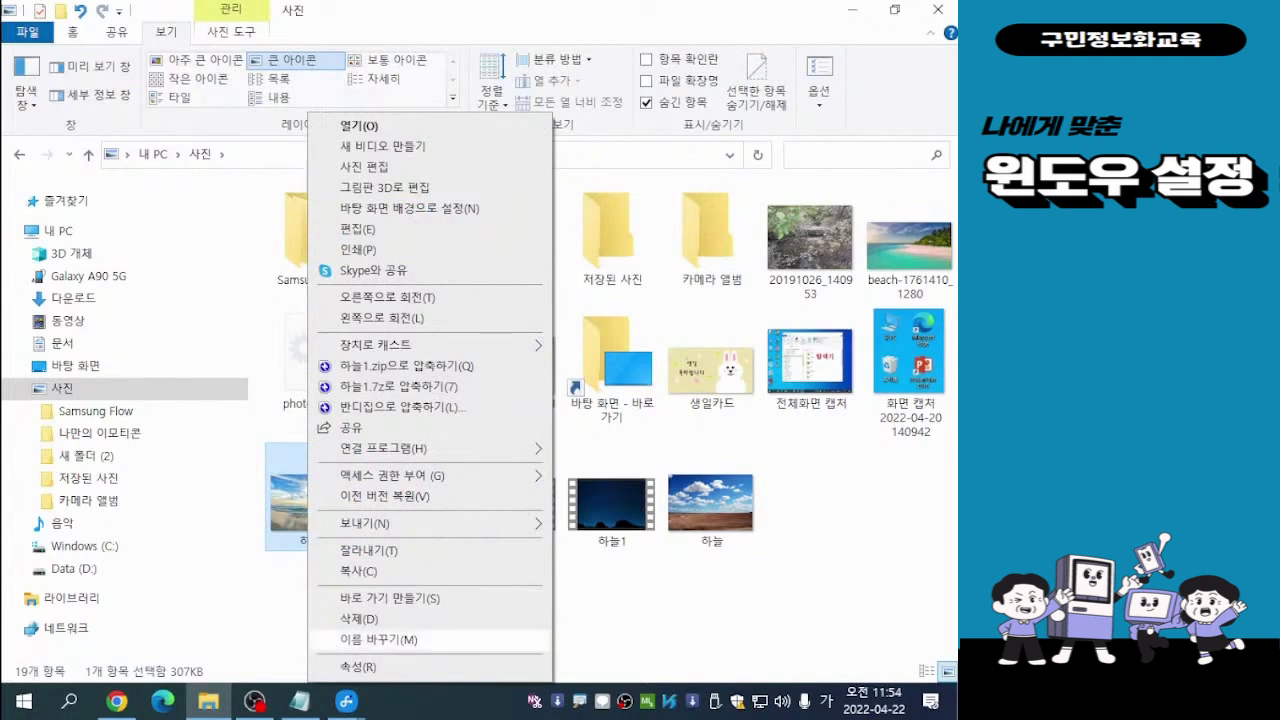
pyautogui.click(379, 639)
pyautogui.click(331, 541)
pyautogui.press('BackSpace')
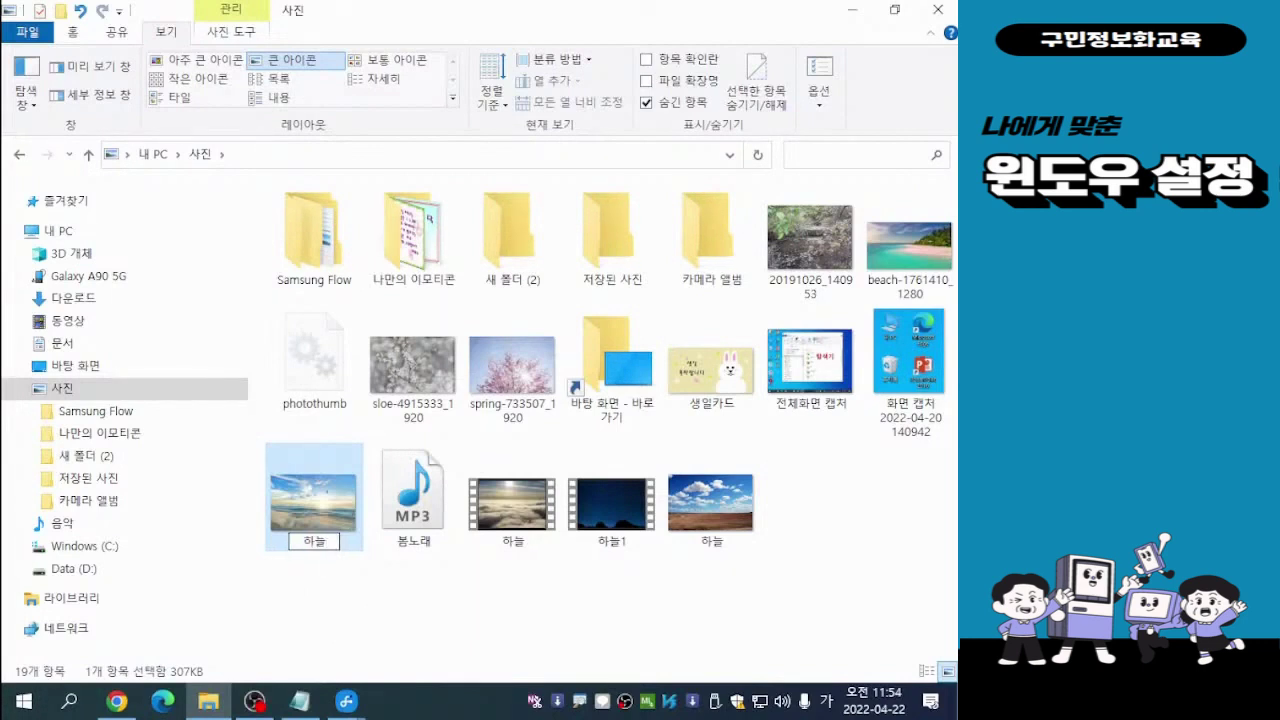
pyautogui.press('Return')
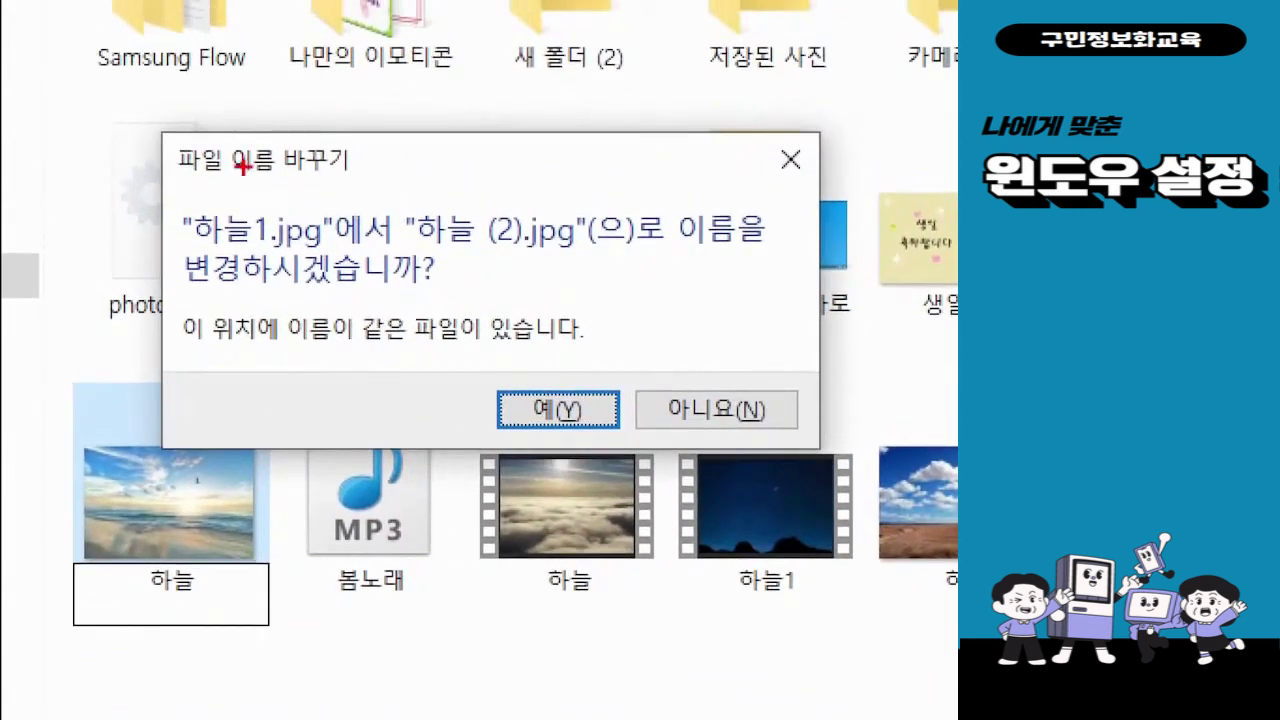
pyautogui.moveTo(129, 96)
pyautogui.mouseDown()
pyautogui.moveTo(631, 420)
pyautogui.moveTo(888, 467)
pyautogui.mouseUp()
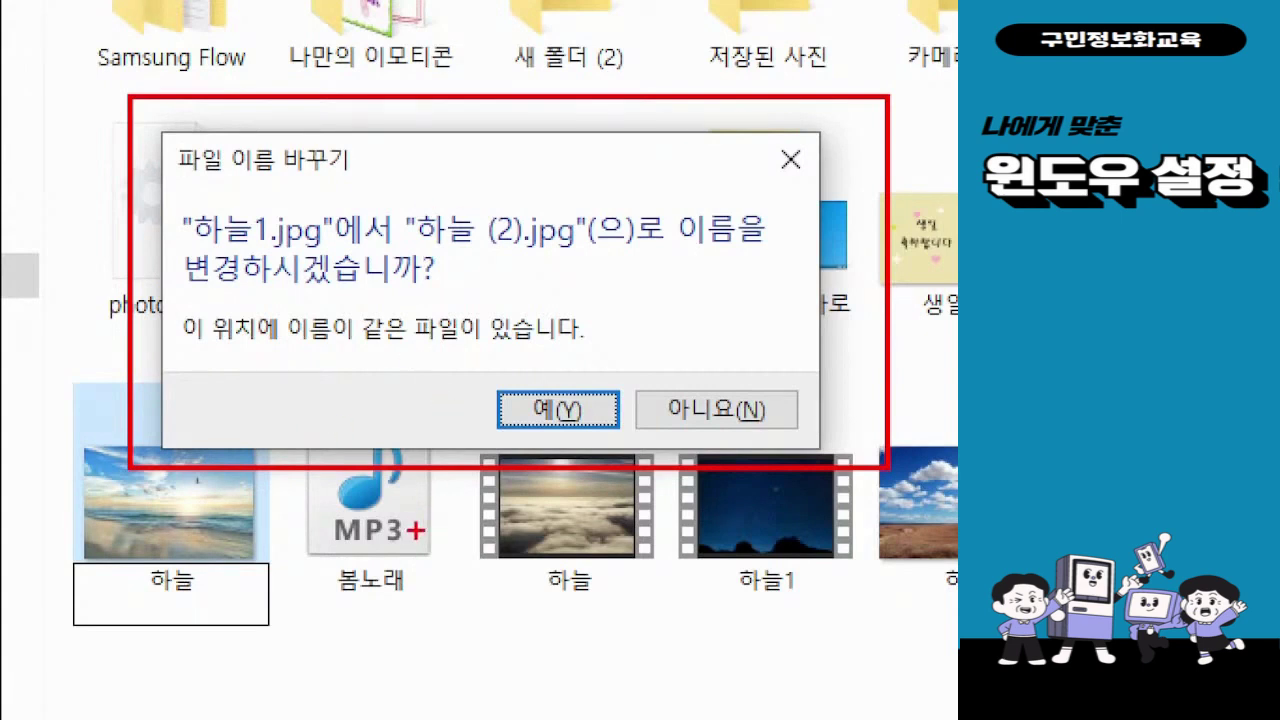
pyautogui.moveTo(265, 206); pyautogui.dragTo(334, 254)
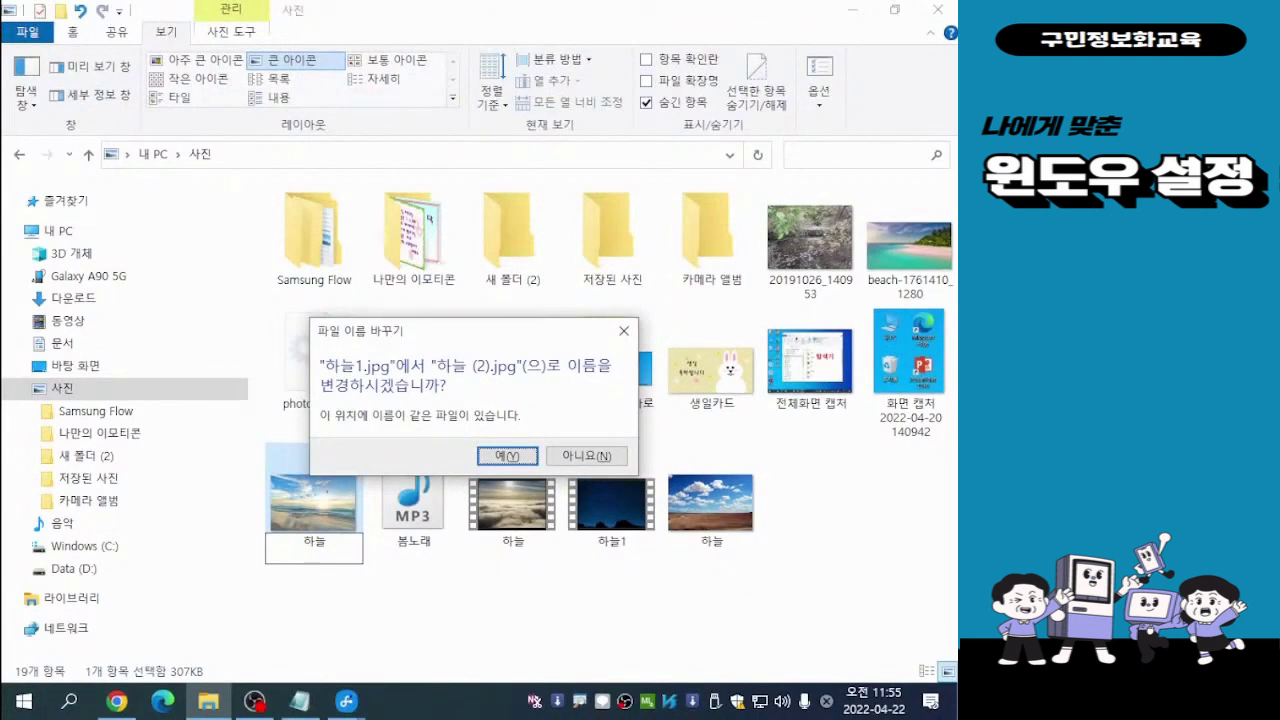
pyautogui.moveTo(478, 331); pyautogui.dragTo(455, 229)
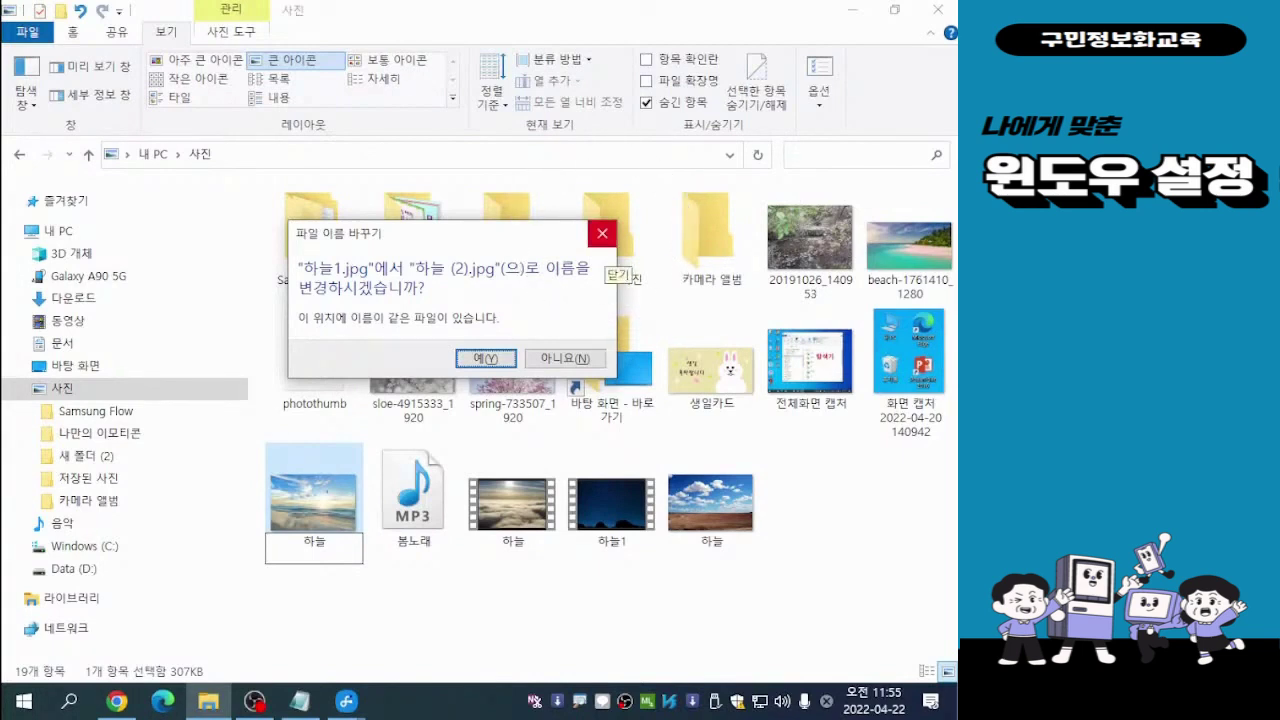
pyautogui.click(602, 234)
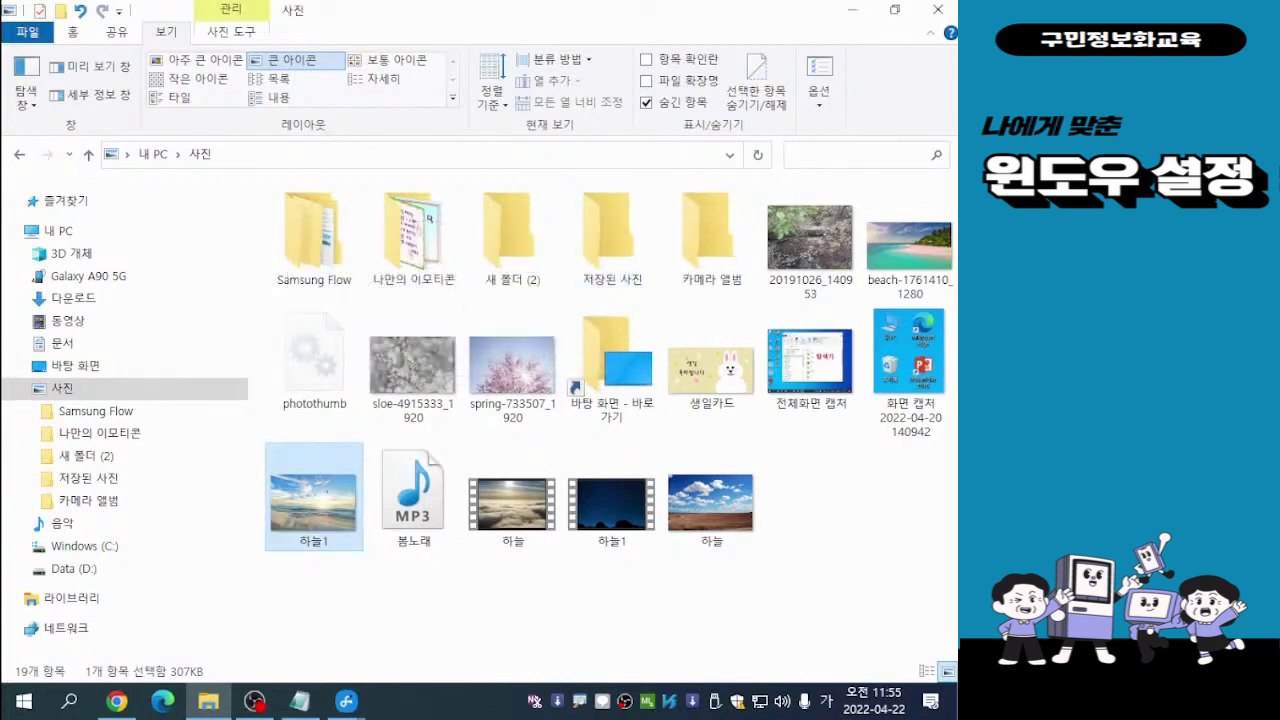
# Clear the selection and mark the 하늘 video and the 하늘 picture with red frames to compare their file types.
pyautogui.click(790, 590)
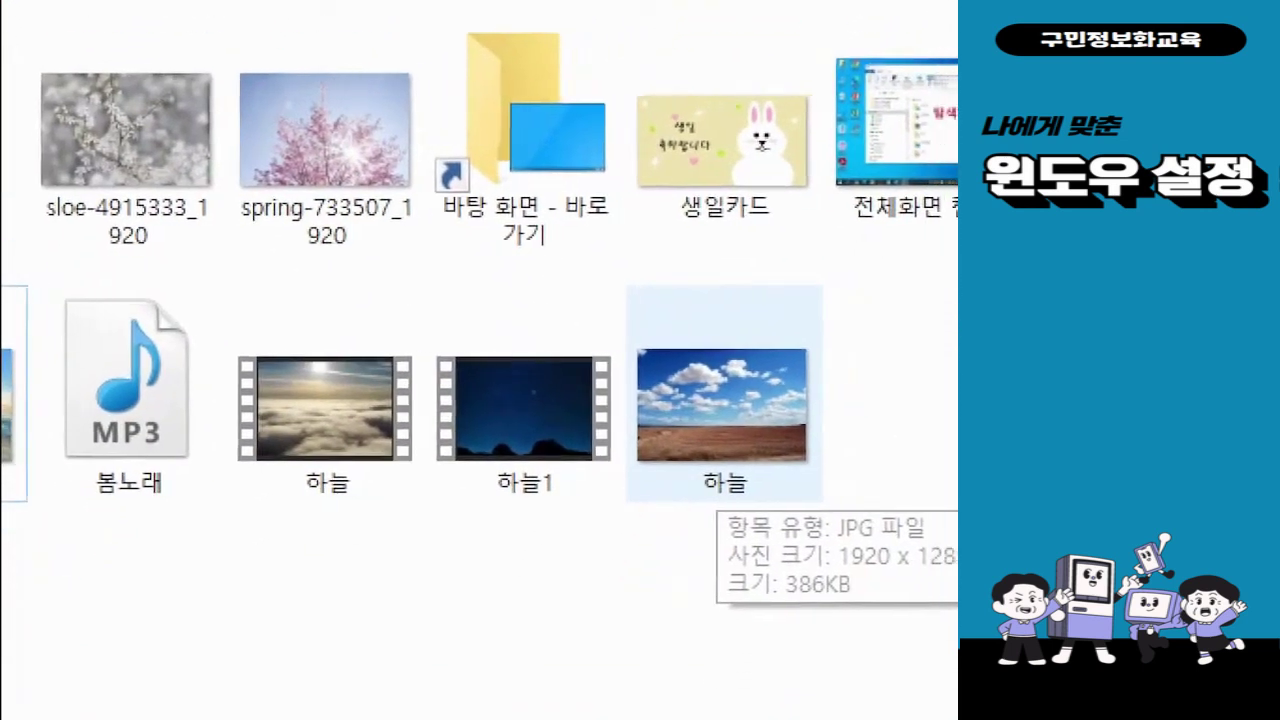
pyautogui.moveTo(204, 309)
pyautogui.mouseDown()
pyautogui.moveTo(272, 326)
pyautogui.moveTo(412, 528)
pyautogui.mouseUp()
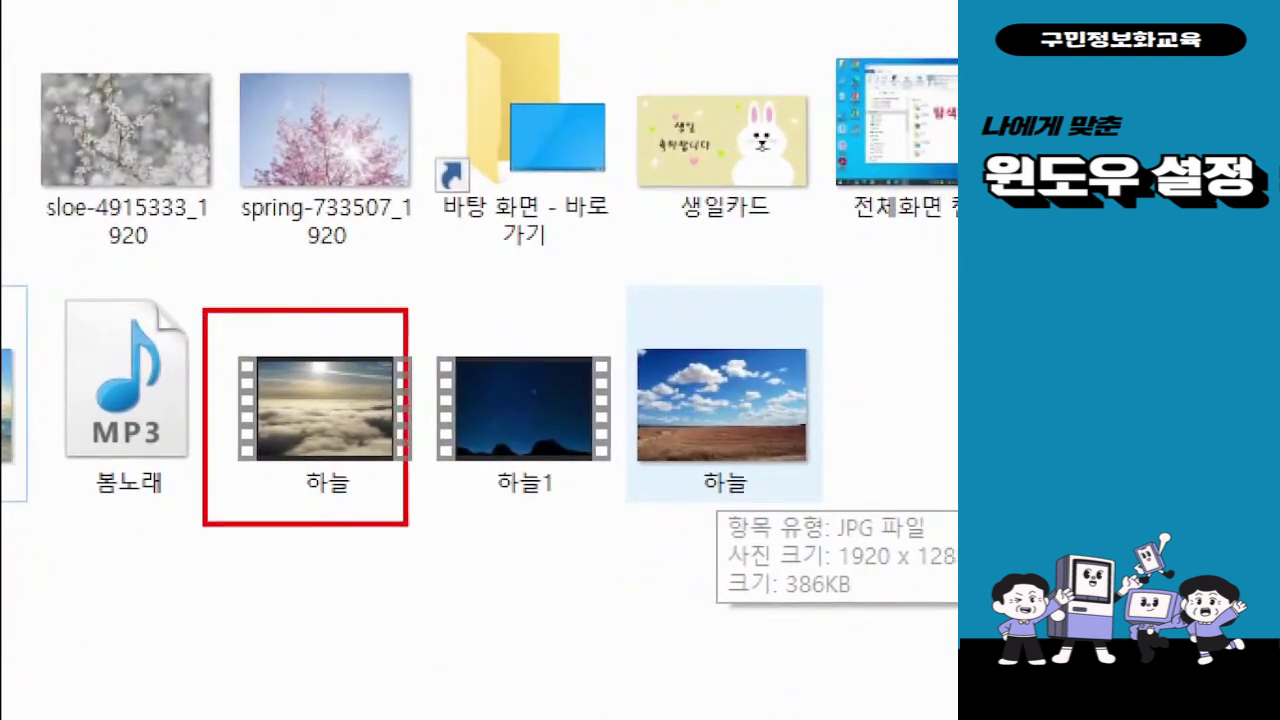
pyautogui.moveTo(634, 309)
pyautogui.mouseDown()
pyautogui.moveTo(704, 322)
pyautogui.moveTo(886, 524)
pyautogui.mouseUp()
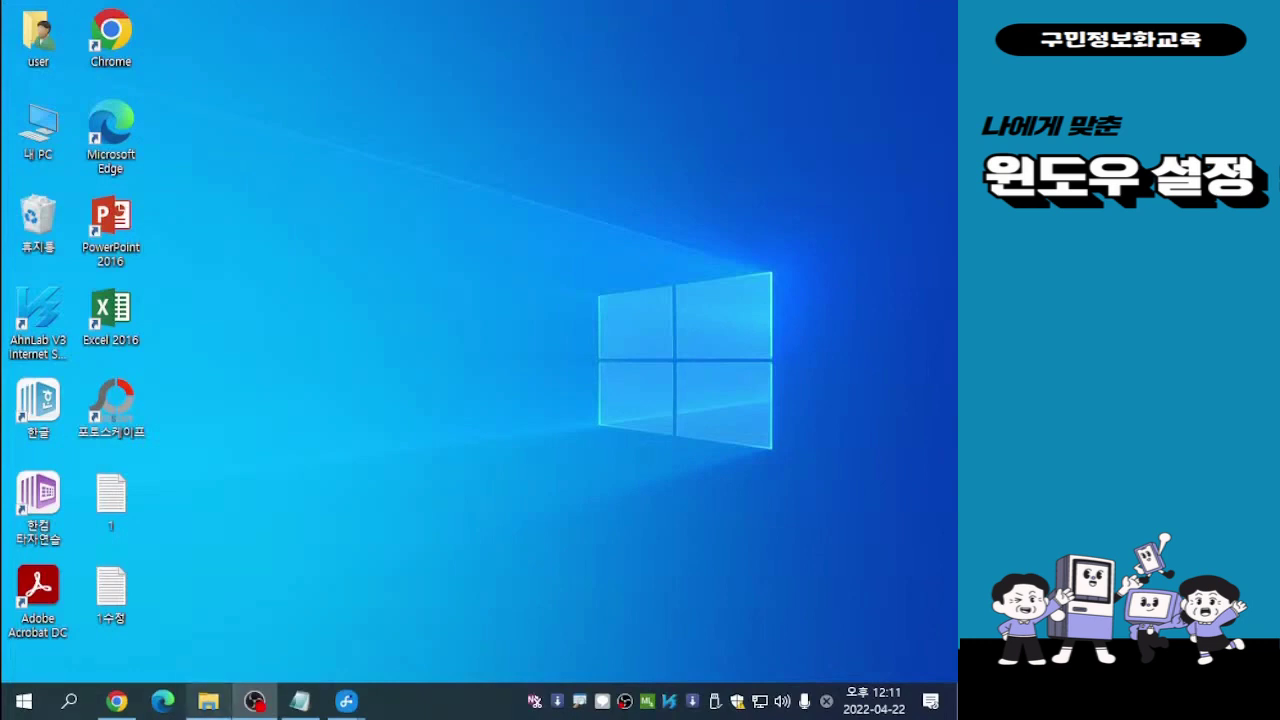
# Close the 사진 folder window and reopen the 사진 folder through 내 PC on the desktop.
pyautogui.click(208, 700)
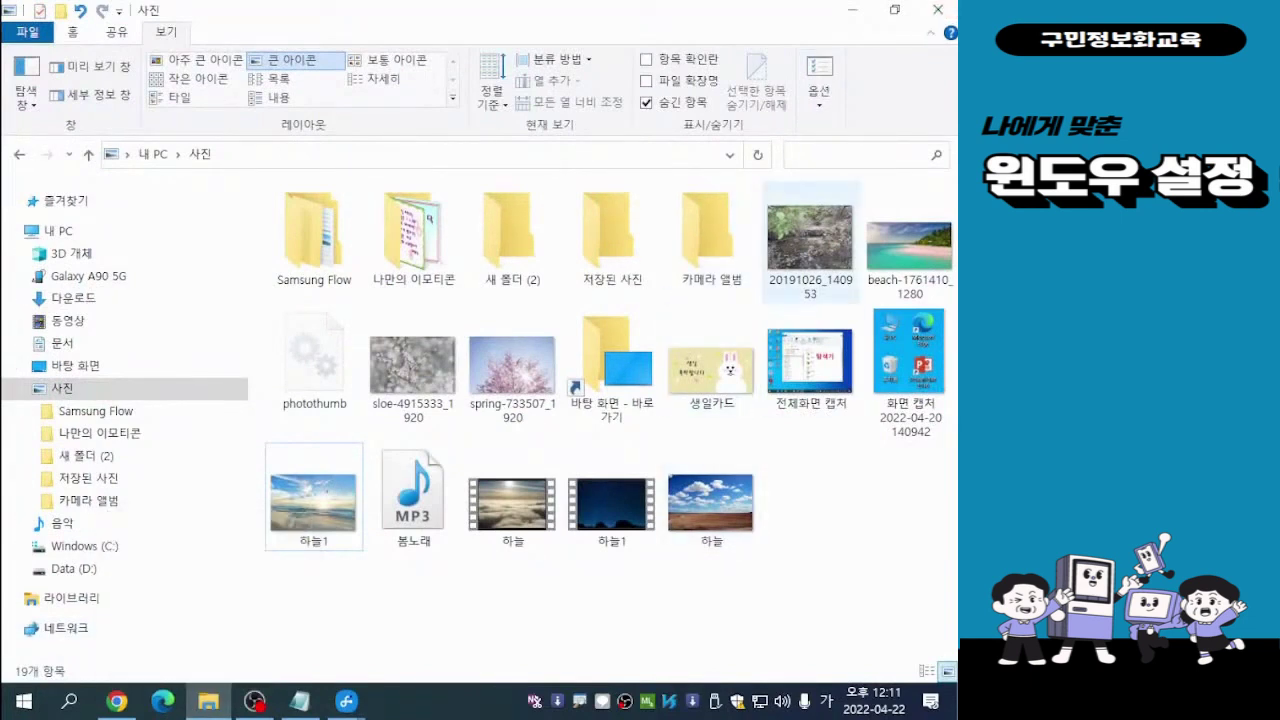
pyautogui.click(937, 9)
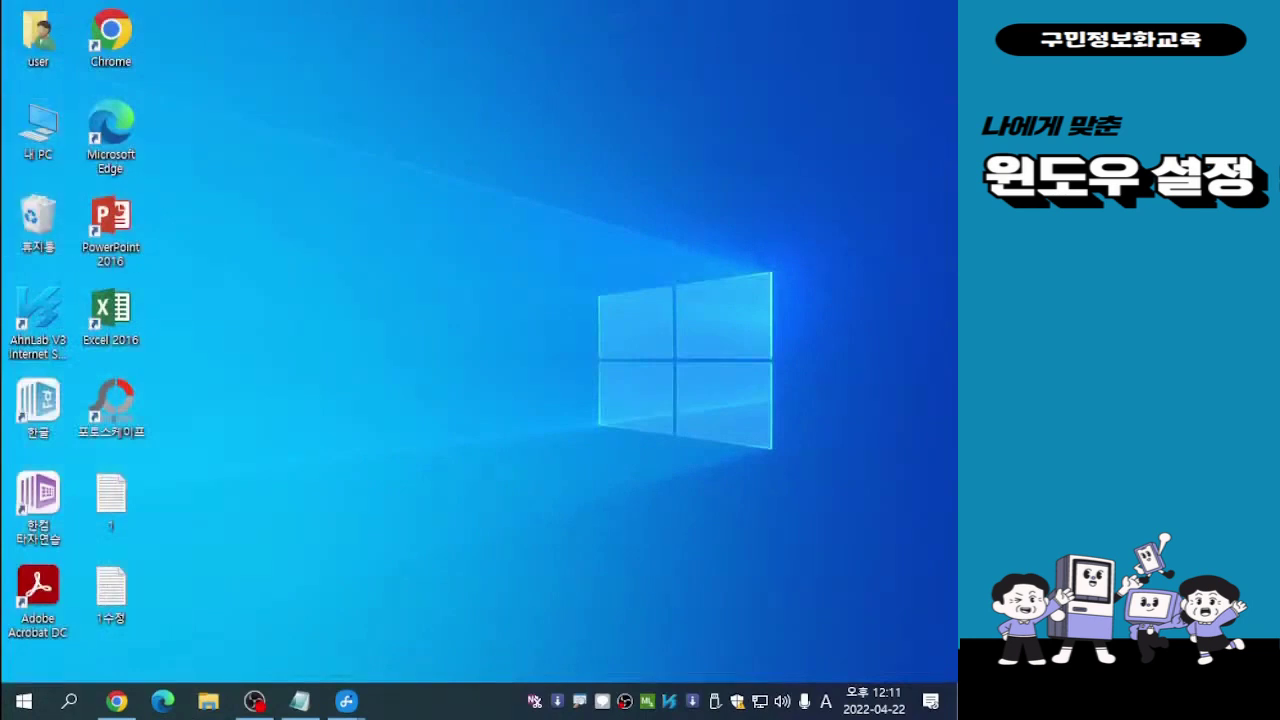
pyautogui.doubleClick(38, 128)
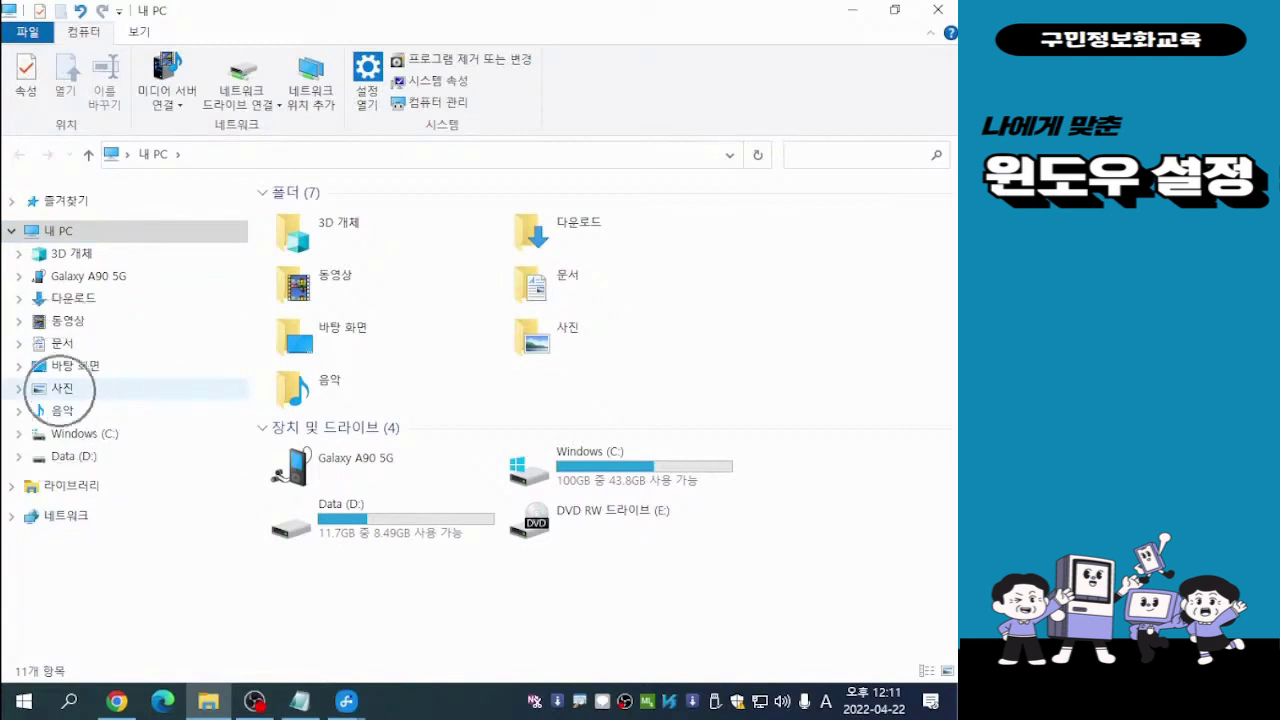
pyautogui.click(62, 388)
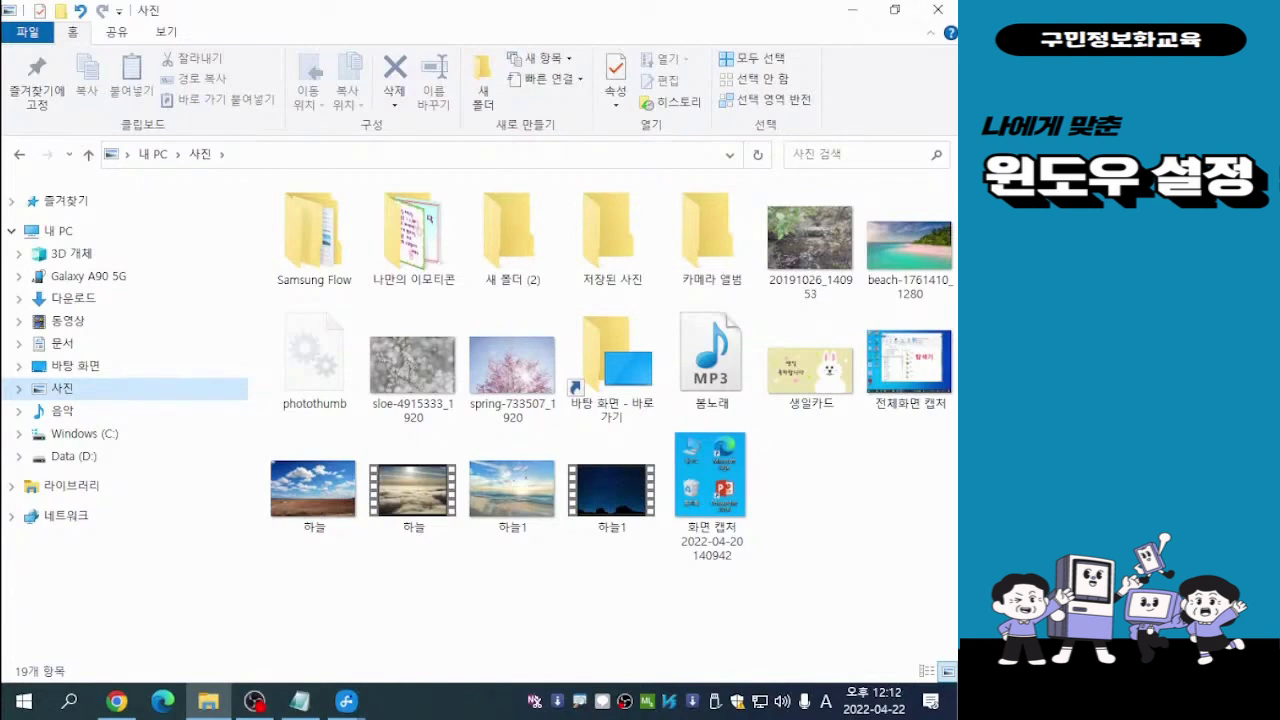
pyautogui.hotkey('alt', 'Tab')
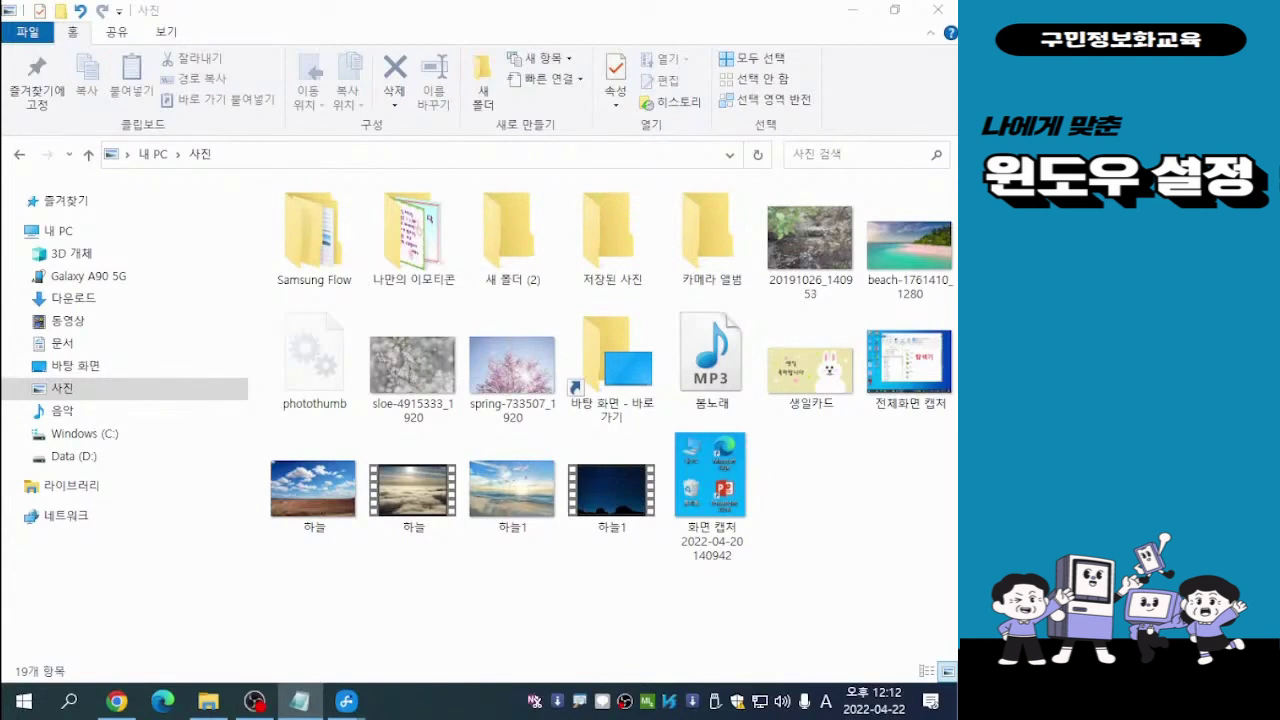
pyautogui.press('Hangul')
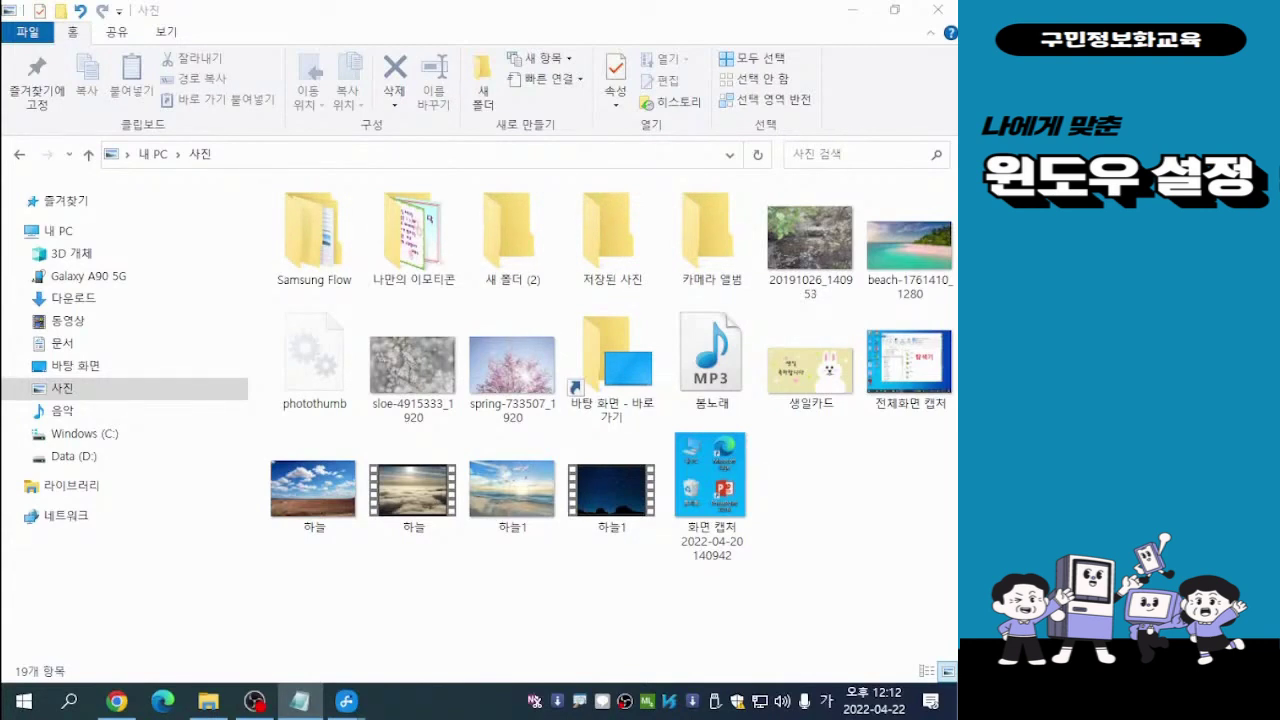
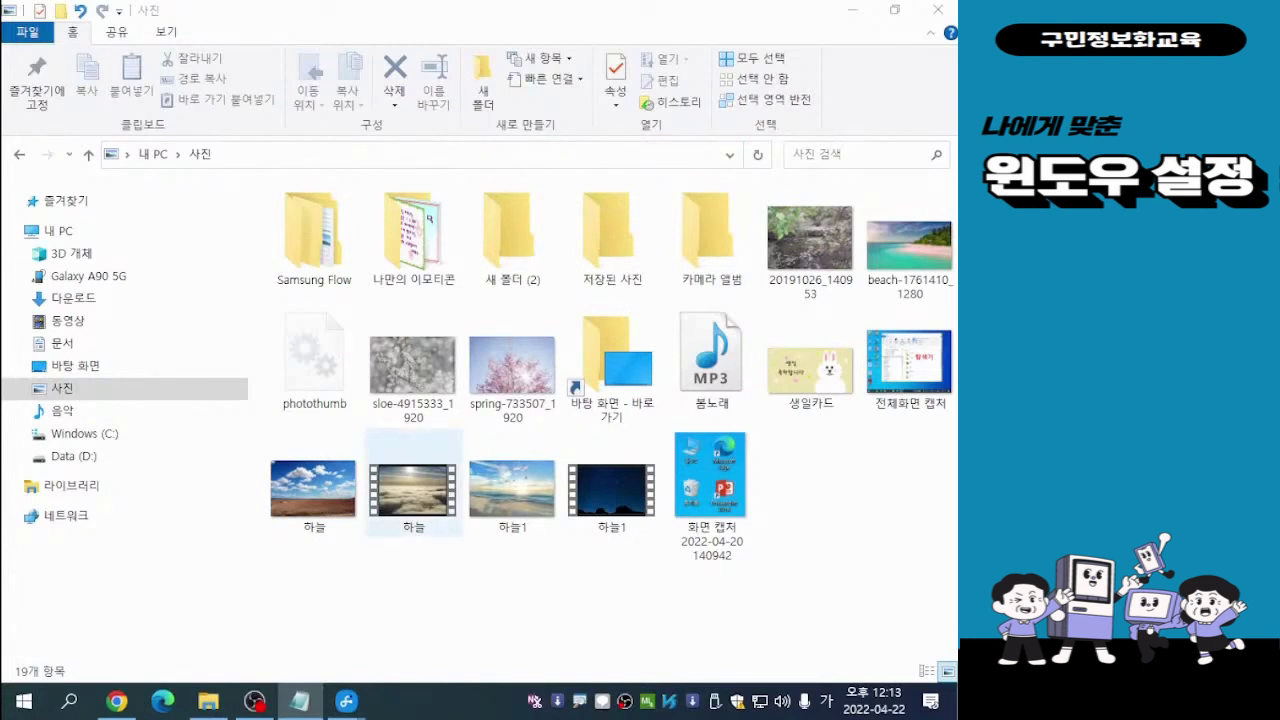
pyautogui.click(605, 490)
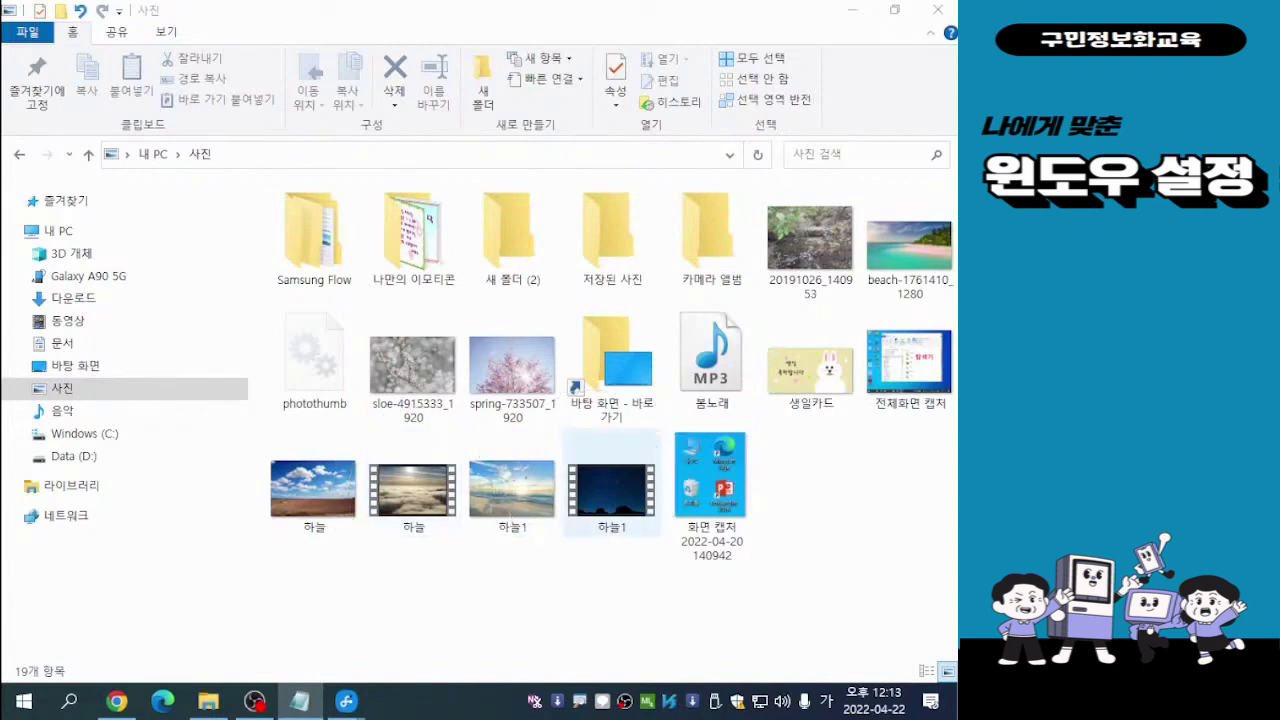
pyautogui.click(500, 500)
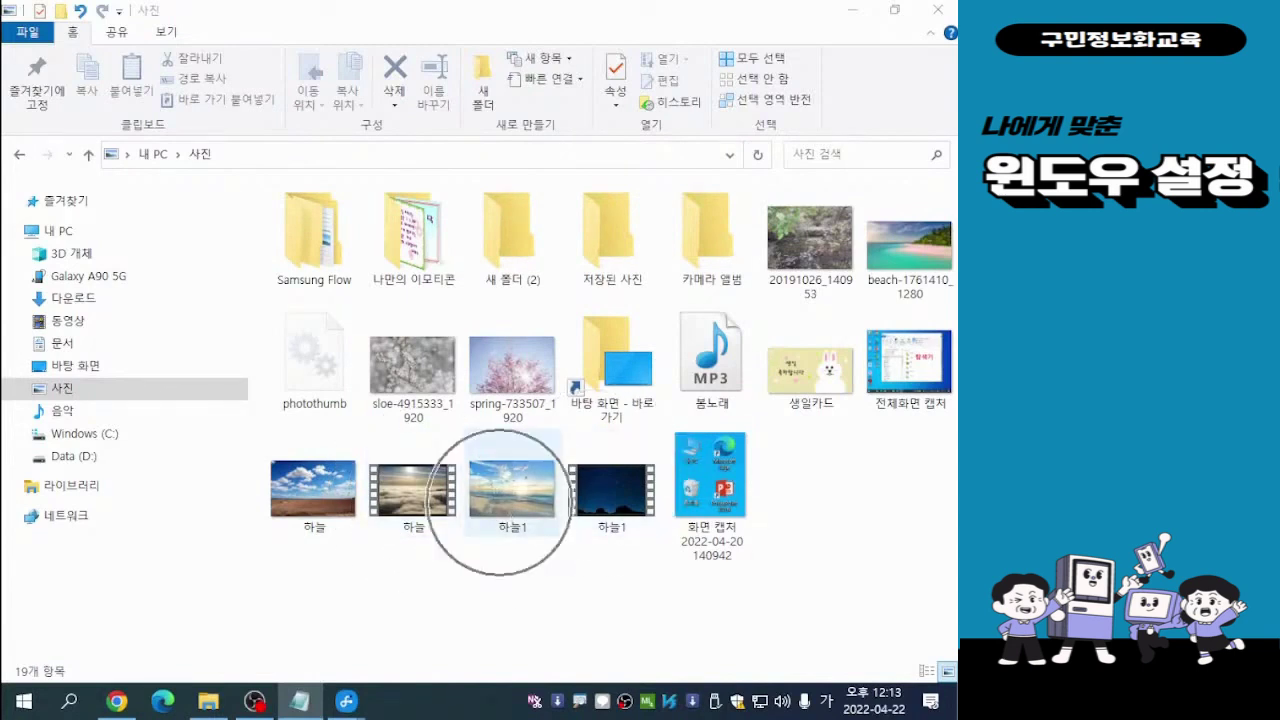
pyautogui.click(322, 505)
pyautogui.click(711, 358)
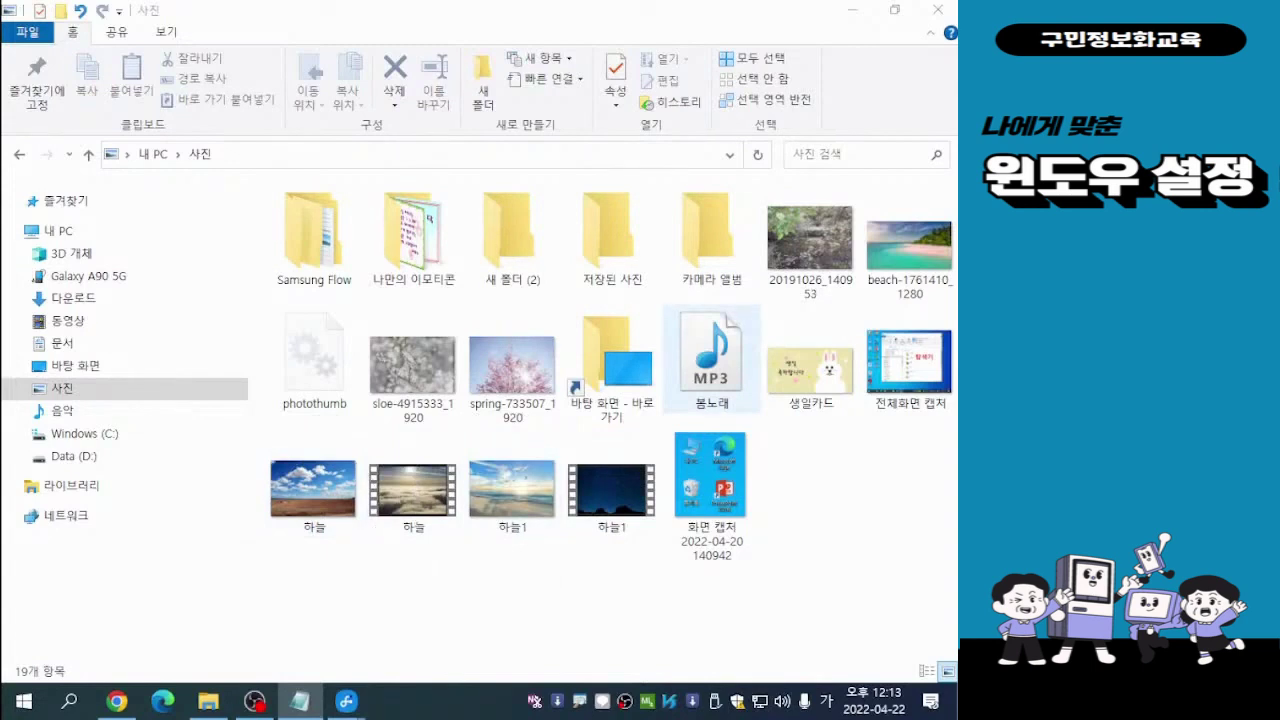
pyautogui.click(711, 358)
pyautogui.click(710, 480)
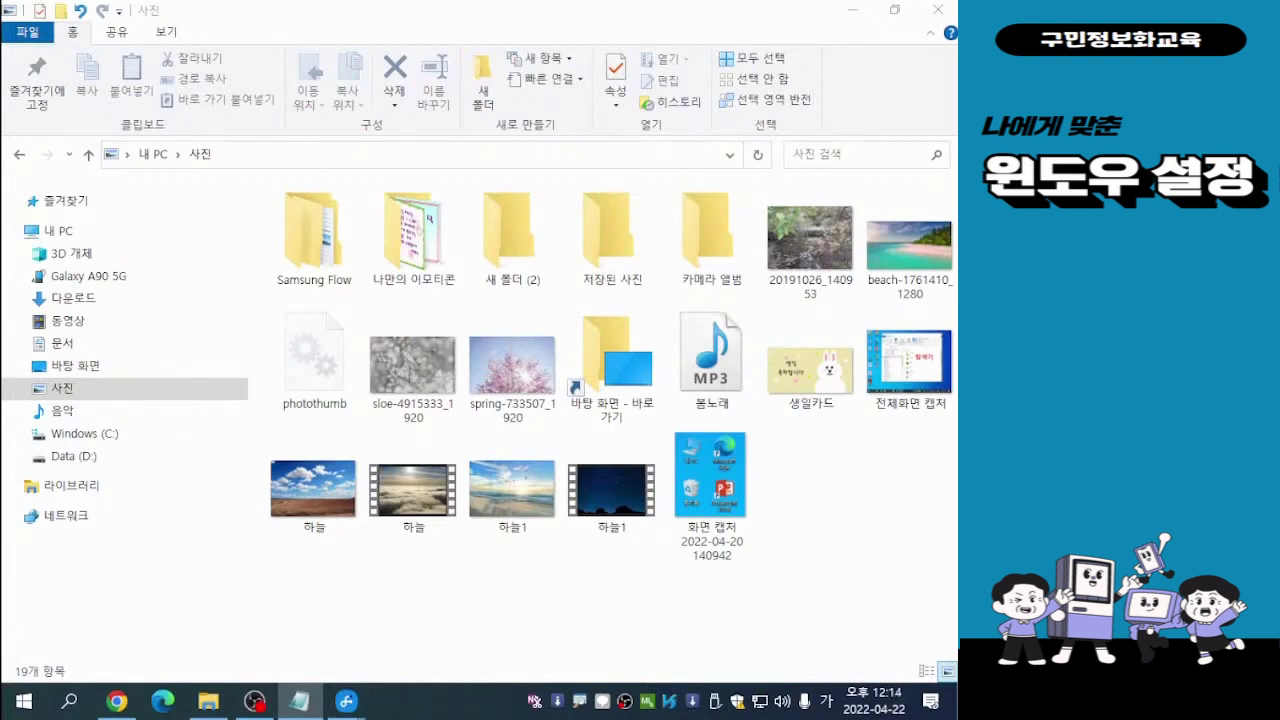
pyautogui.click(424, 578)
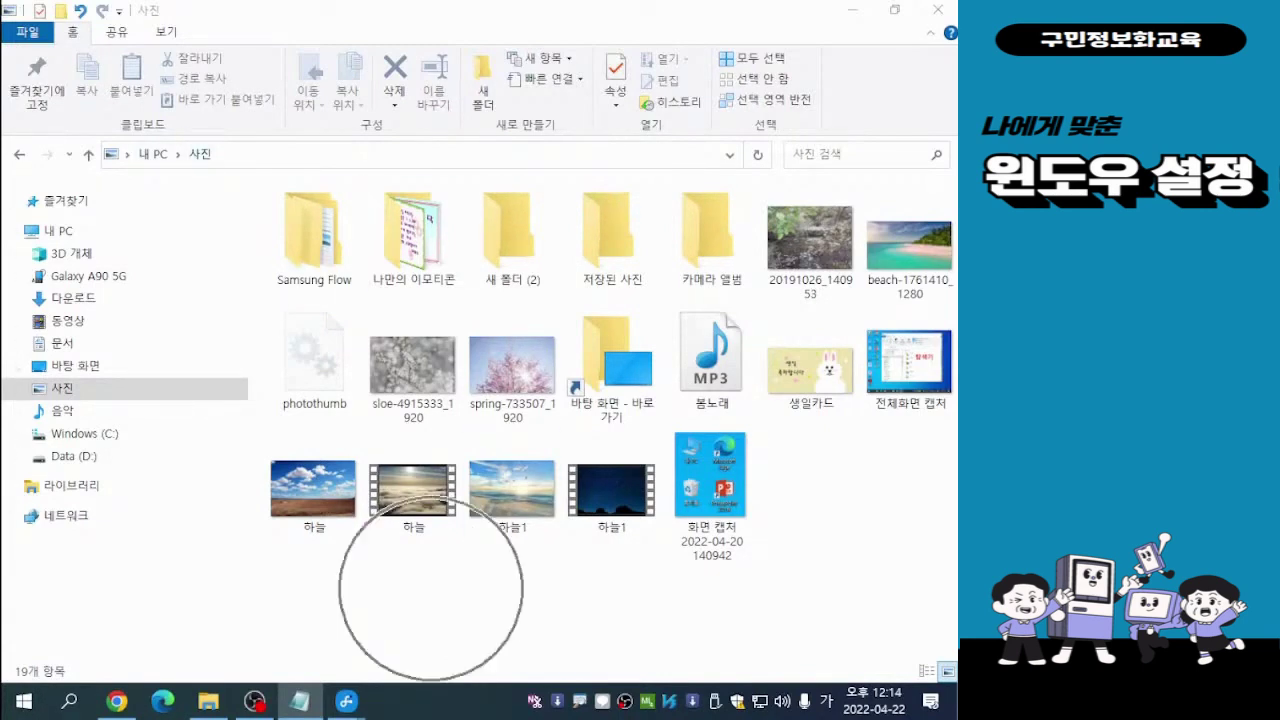
# Create a new folder named 하늘 inside the 사진 folder.
pyautogui.rightClick(431, 299)
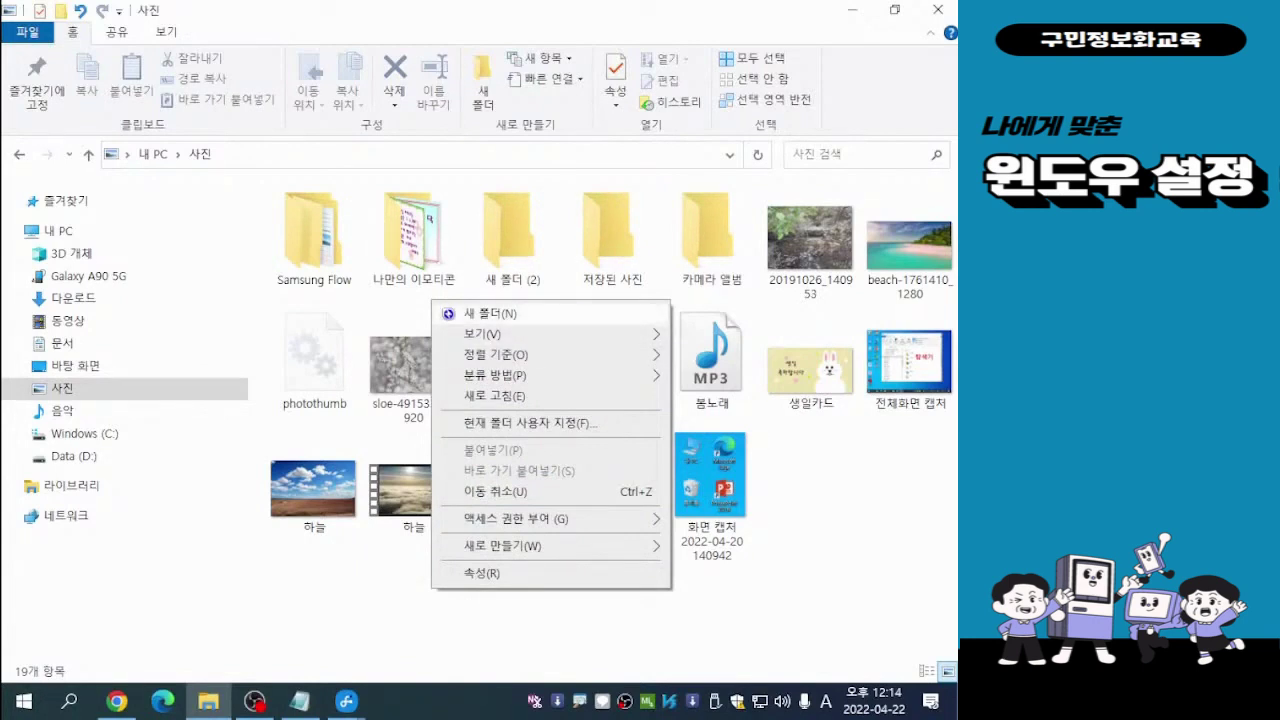
pyautogui.press('Right')
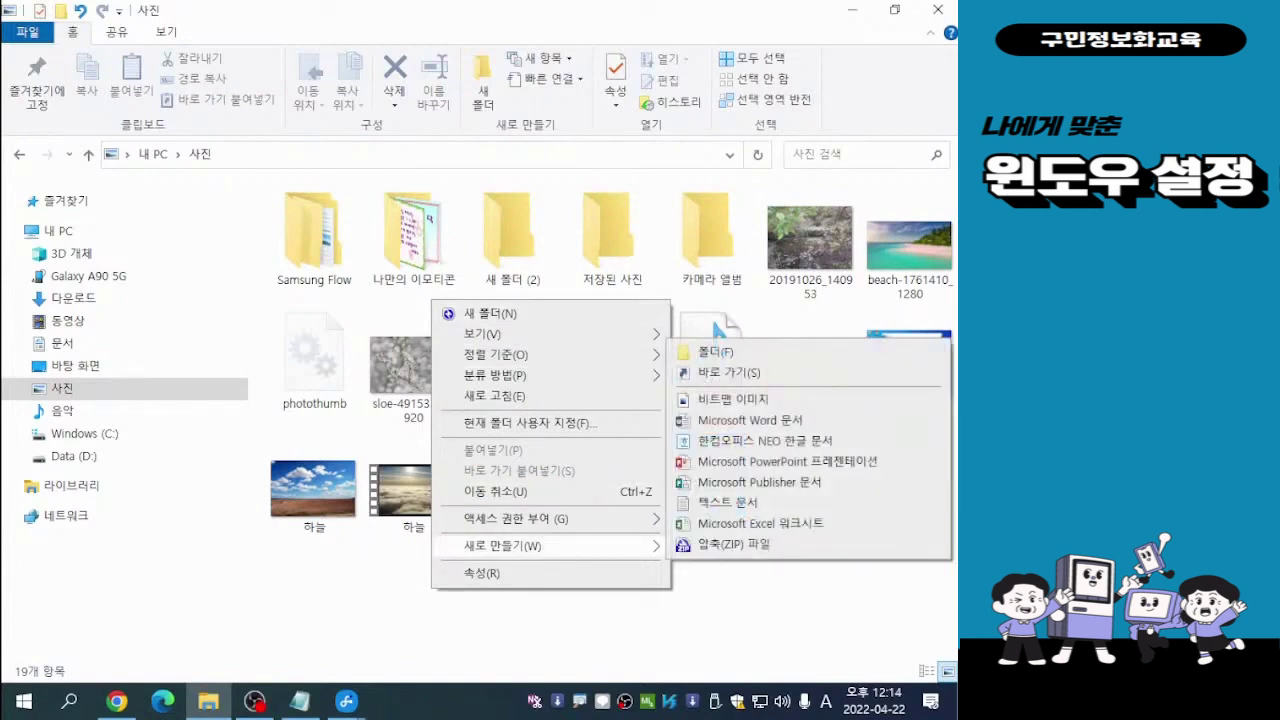
pyautogui.press('Left')
pyautogui.press('Right')
pyautogui.moveTo(503, 546)
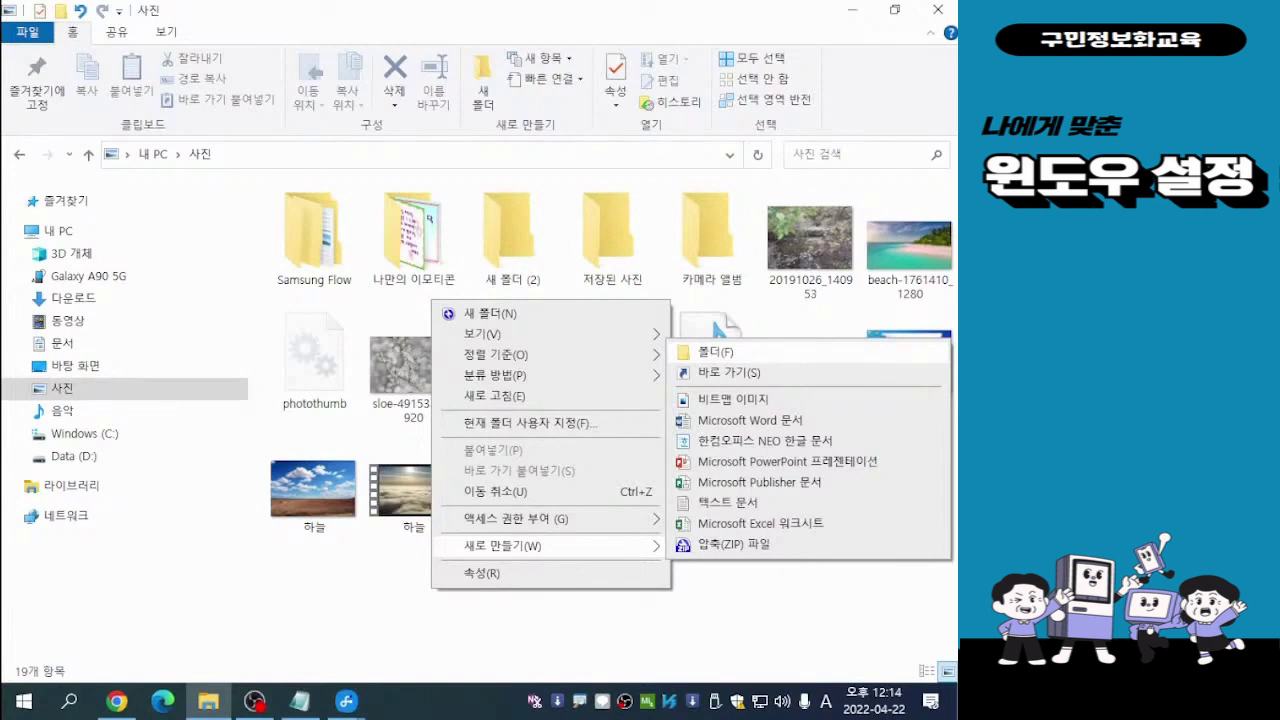
pyautogui.click(716, 352)
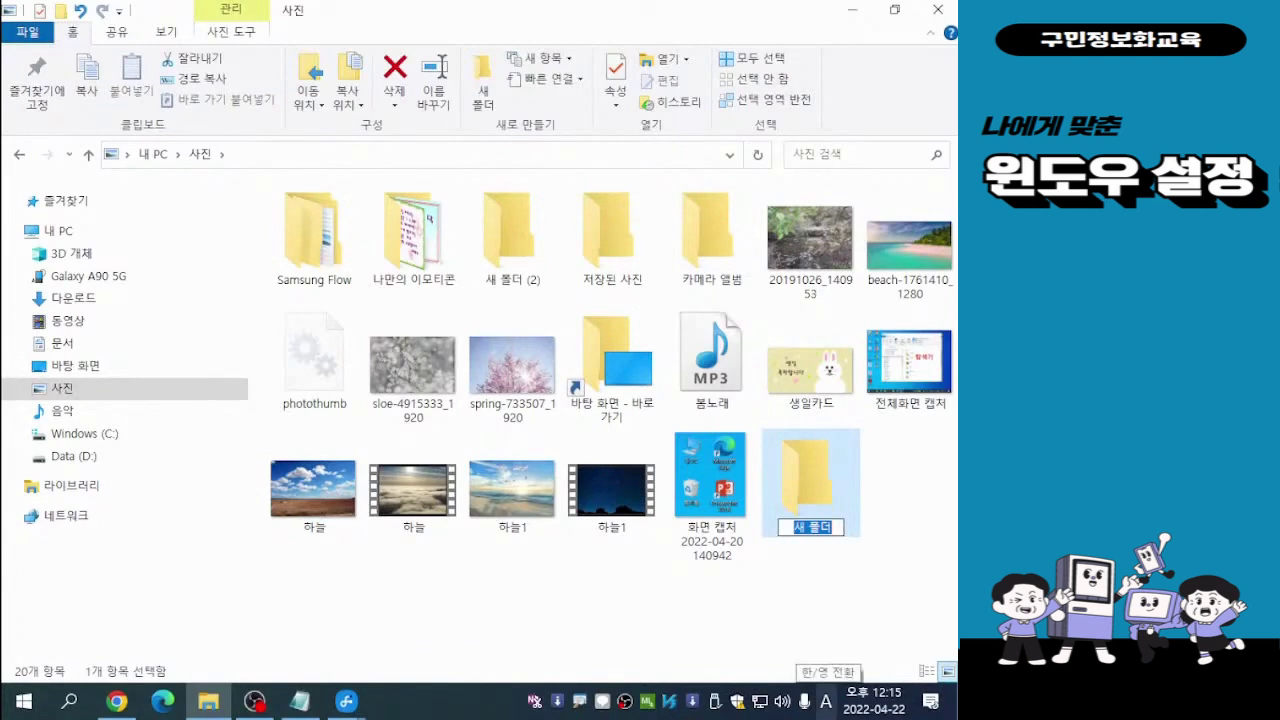
pyautogui.click(826, 702)
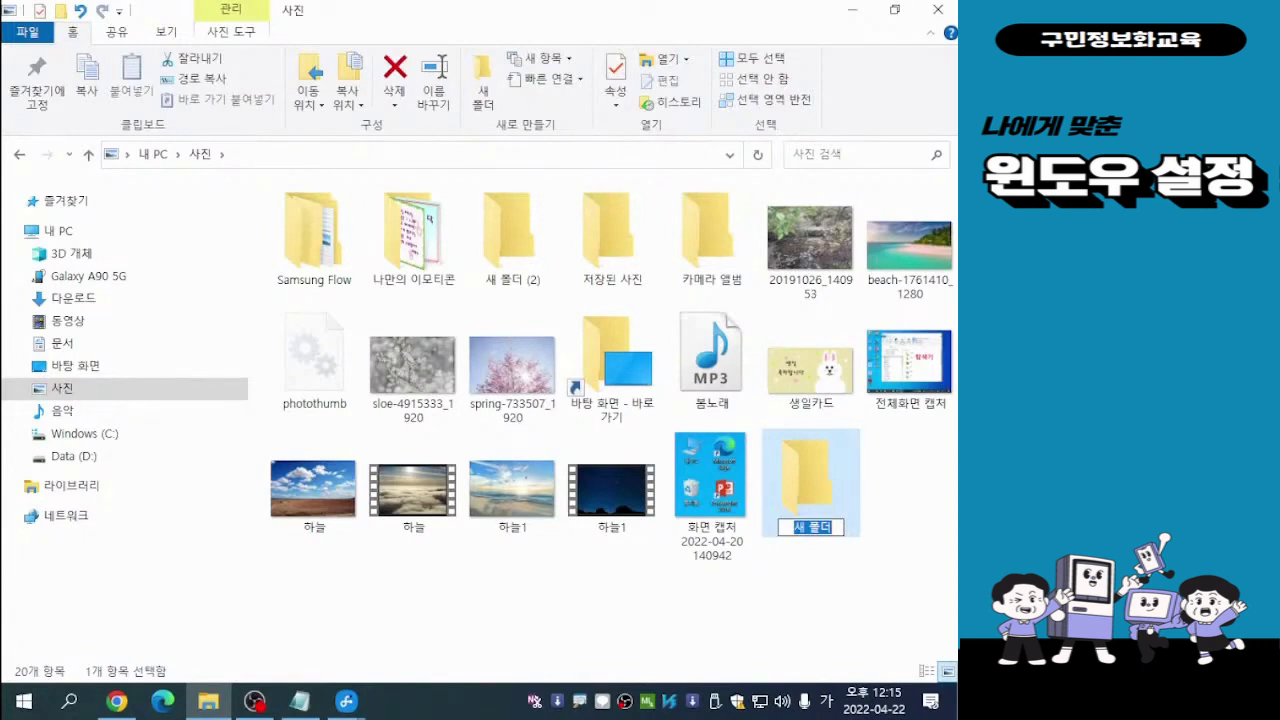
pyautogui.write('하늘')
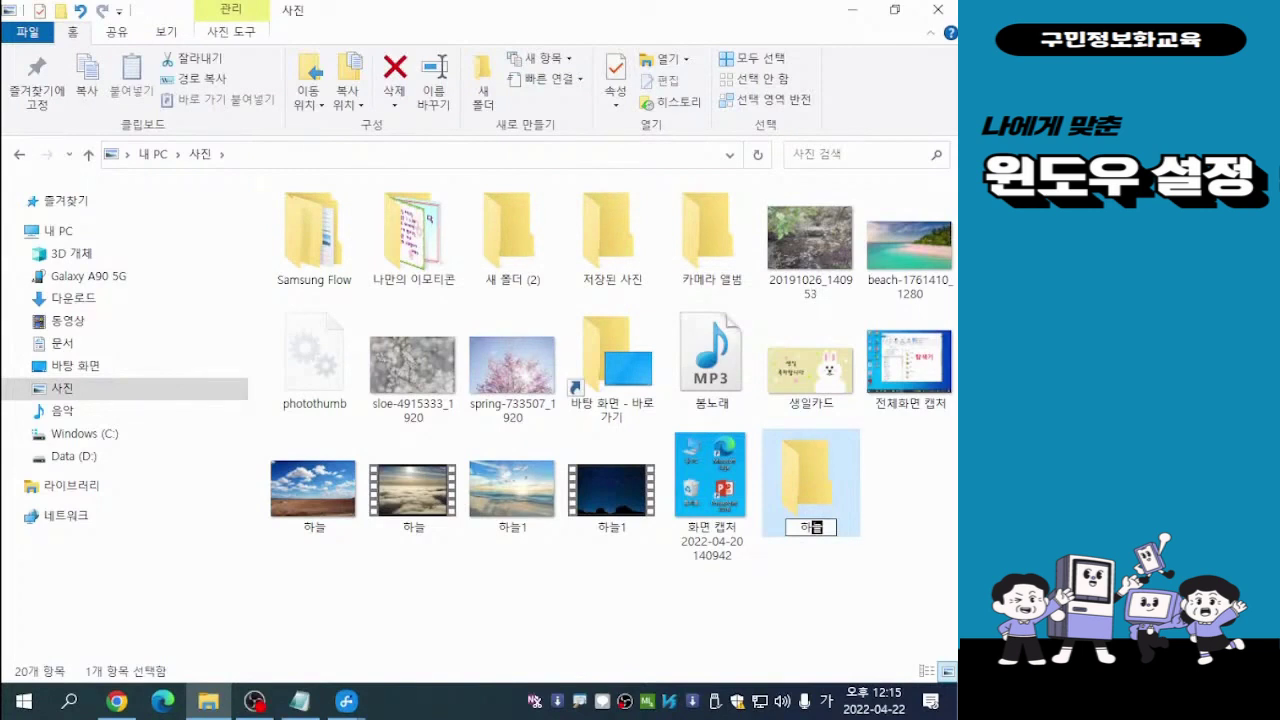
pyautogui.press('Return')
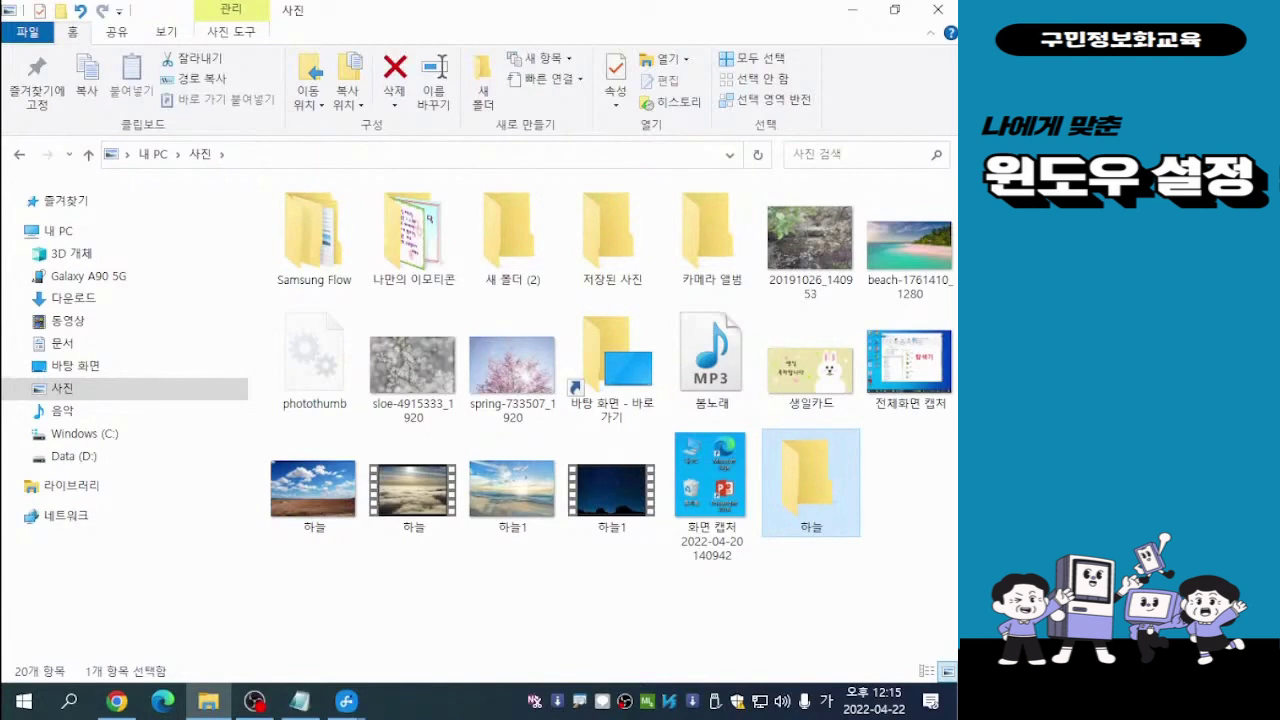
pyautogui.click(893, 540)
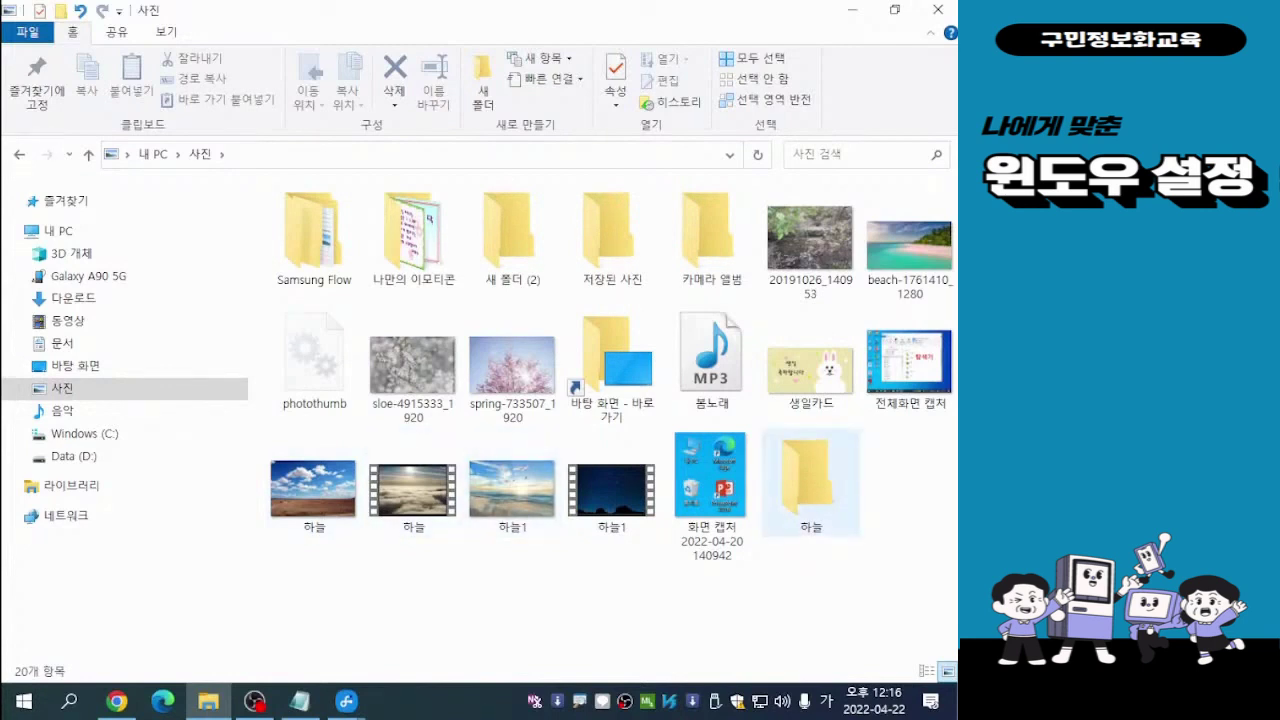
# Select the four files from the 하늘 picture through the 하늘1 video and move them into the 하늘 folder.
pyautogui.press('ctrl')
pyautogui.press('ctrl')
pyautogui.press('ctrl')
pyautogui.press('ctrl')
pyautogui.press('ctrl')
pyautogui.press('ctrl')
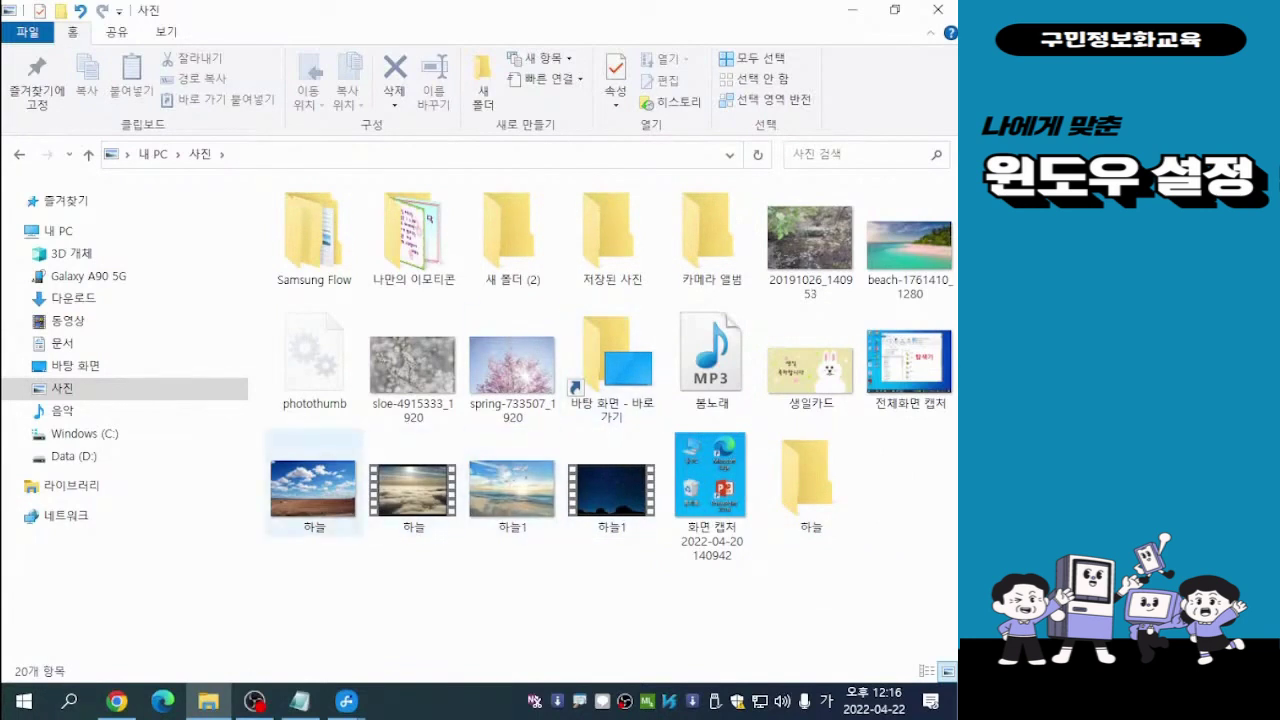
pyautogui.click(314, 488)
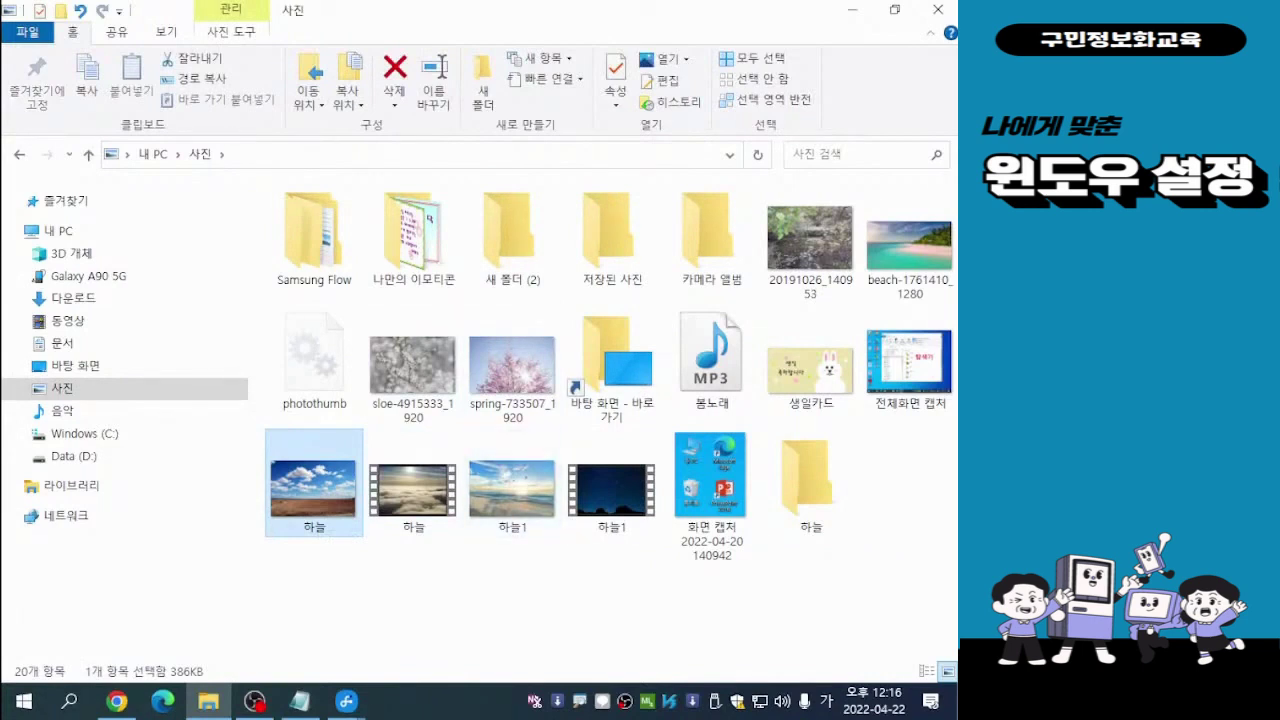
pyautogui.keyDown('shift'); pyautogui.click(611, 485); pyautogui.keyUp('shift')
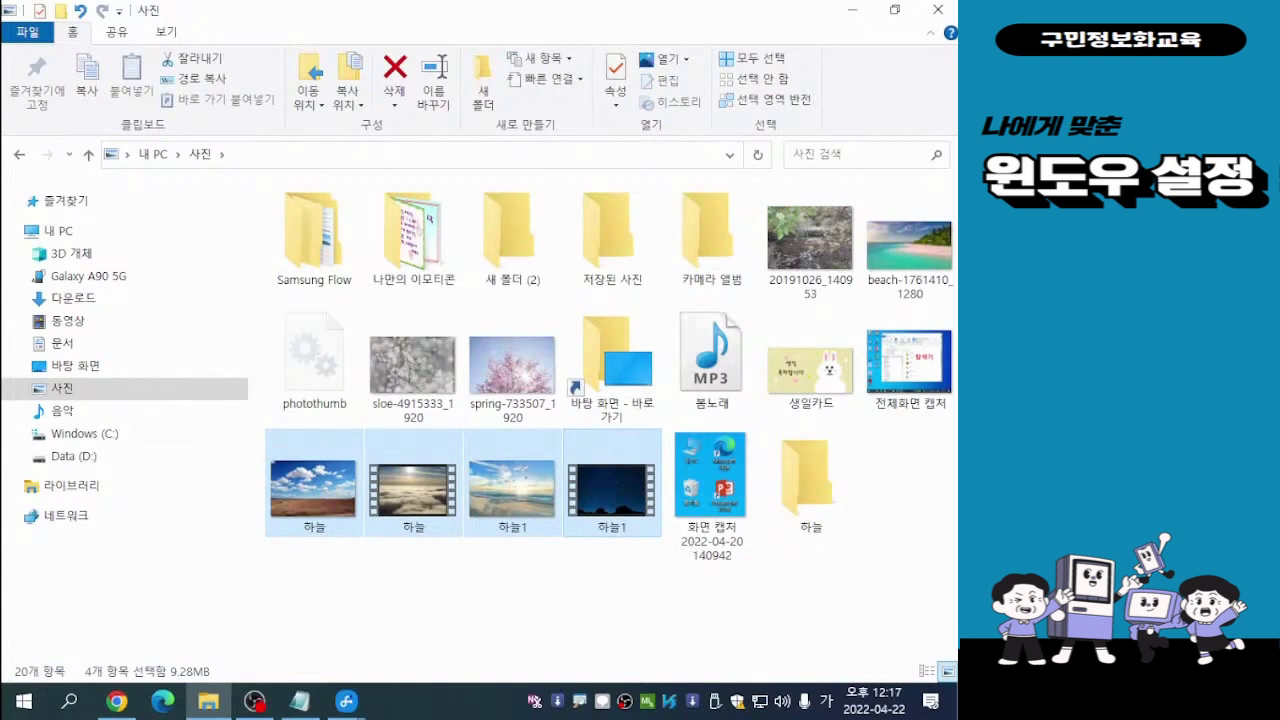
pyautogui.moveTo(612, 485); pyautogui.dragTo(826, 504)
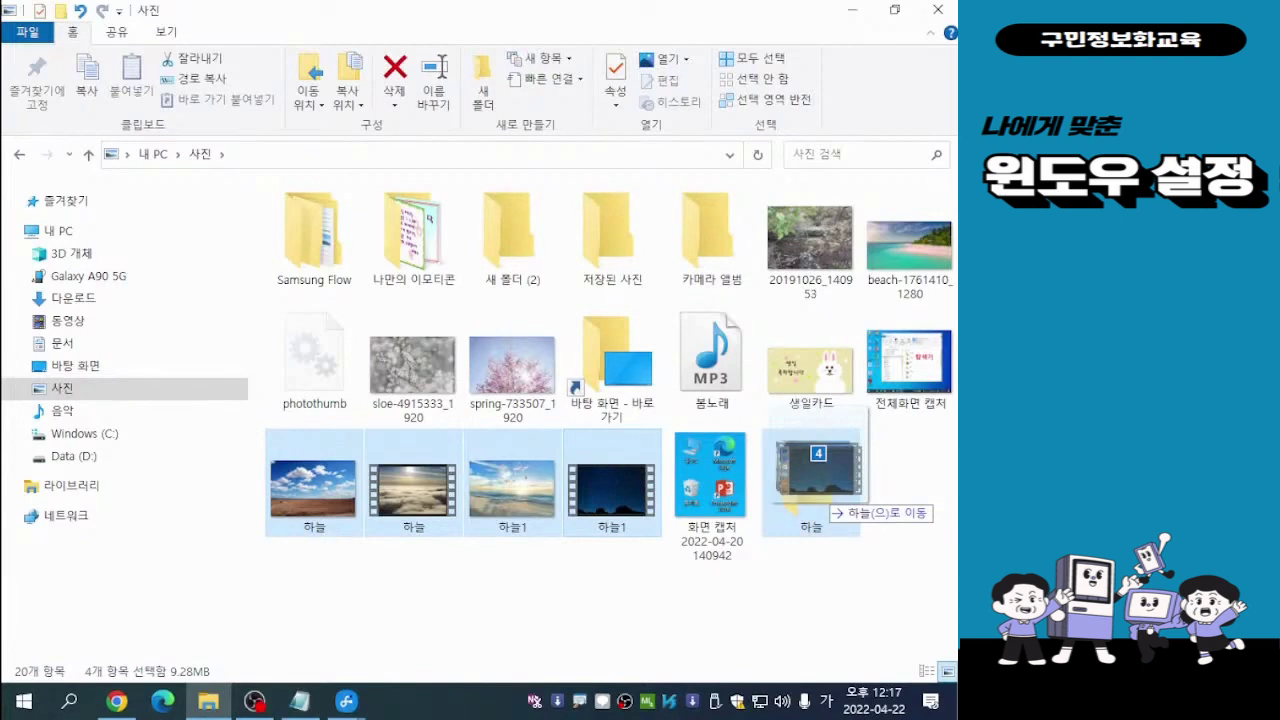
pyautogui.moveTo(828, 500); pyautogui.dragTo(828, 500)
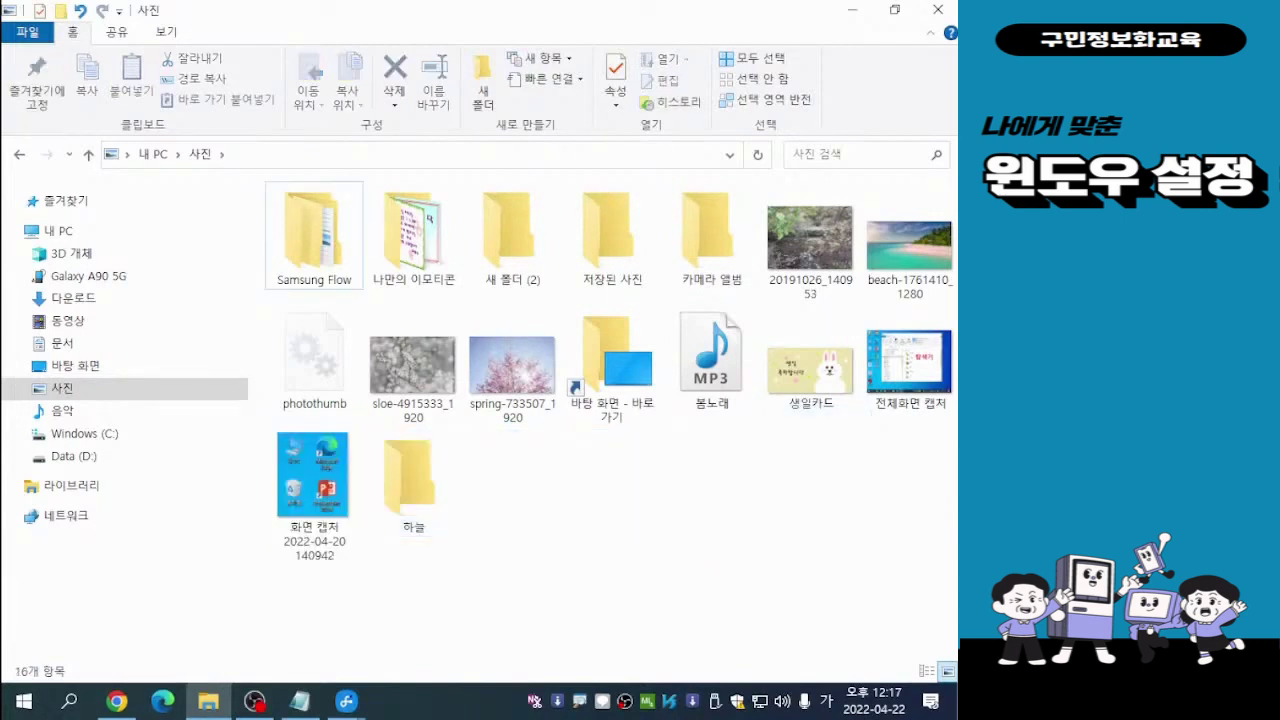
# Open the 하늘 folder to check the moved files, return to the 사진 folder and clear the selection.
pyautogui.hotkey('alt', 'Tab')
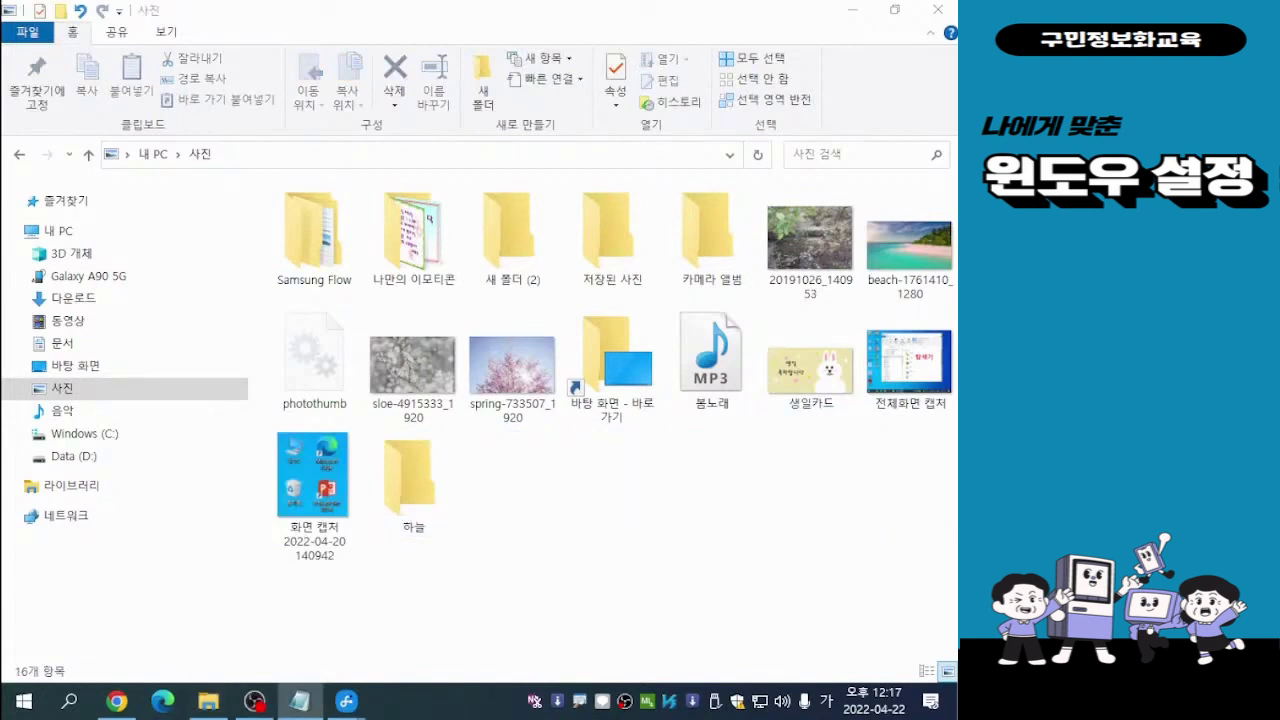
pyautogui.hotkey('alt', 'Tab')
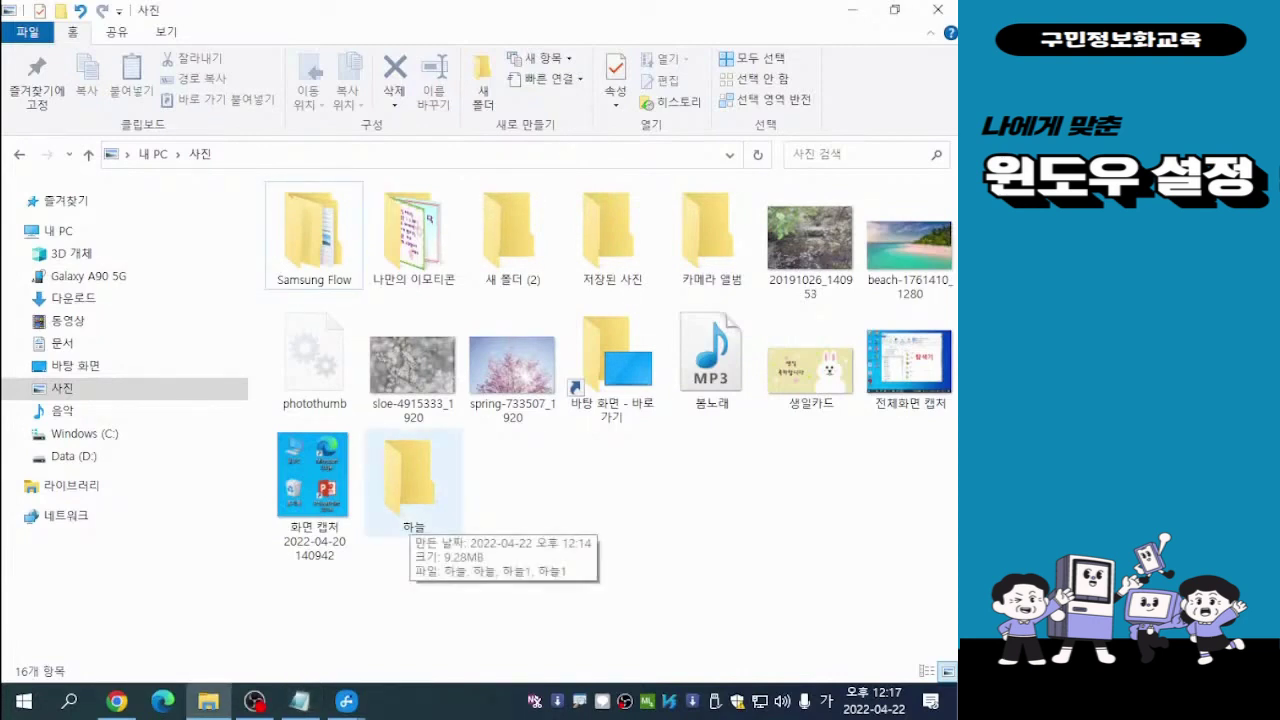
pyautogui.doubleClick(413, 478)
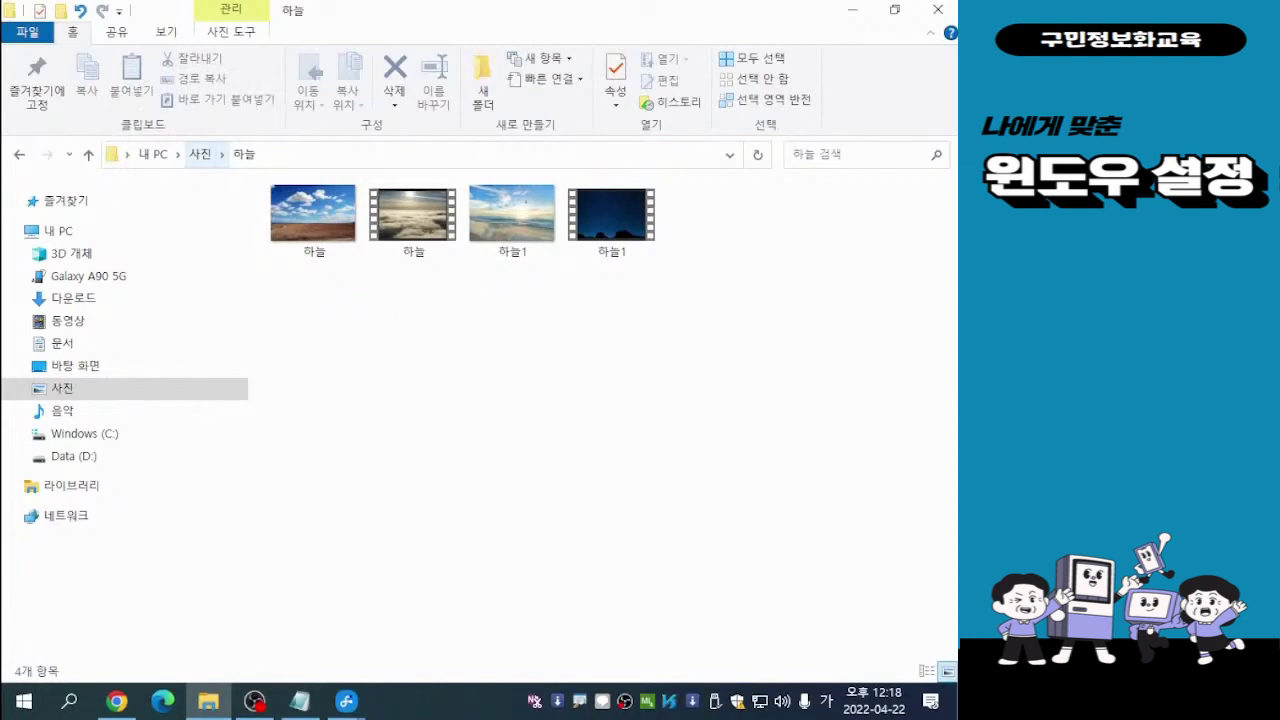
pyautogui.click(200, 154)
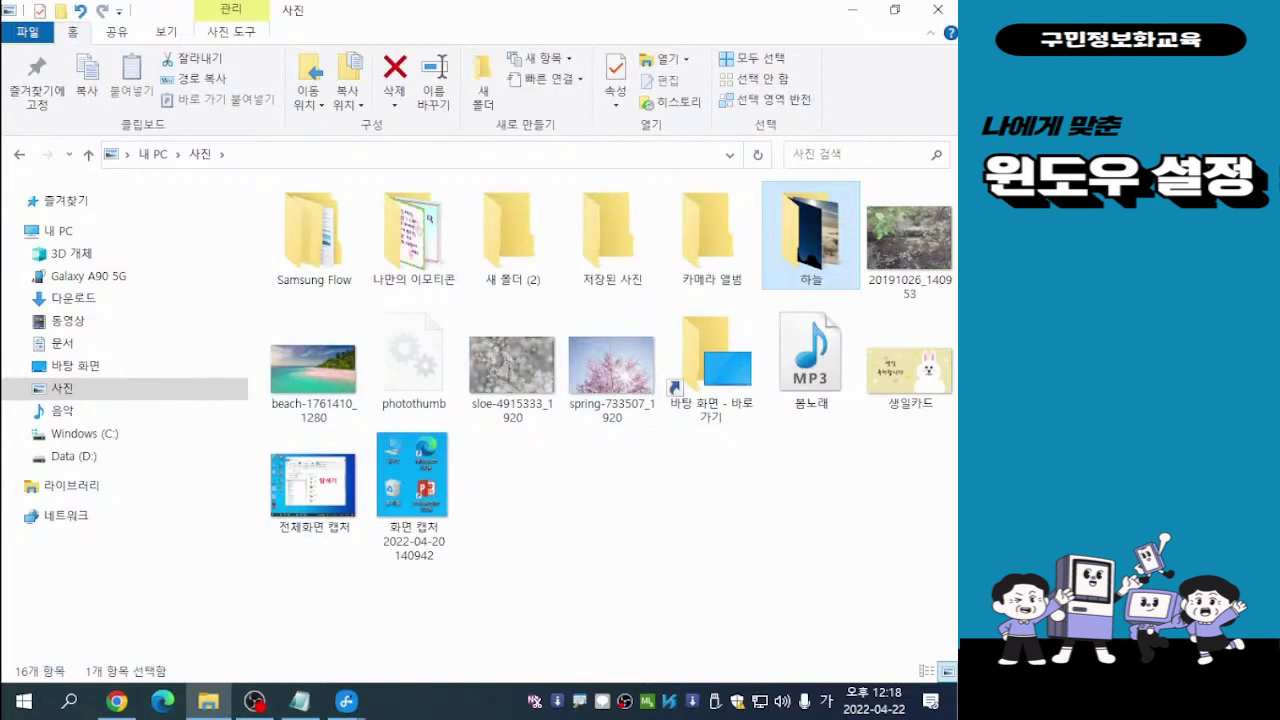
pyautogui.click(650, 550)
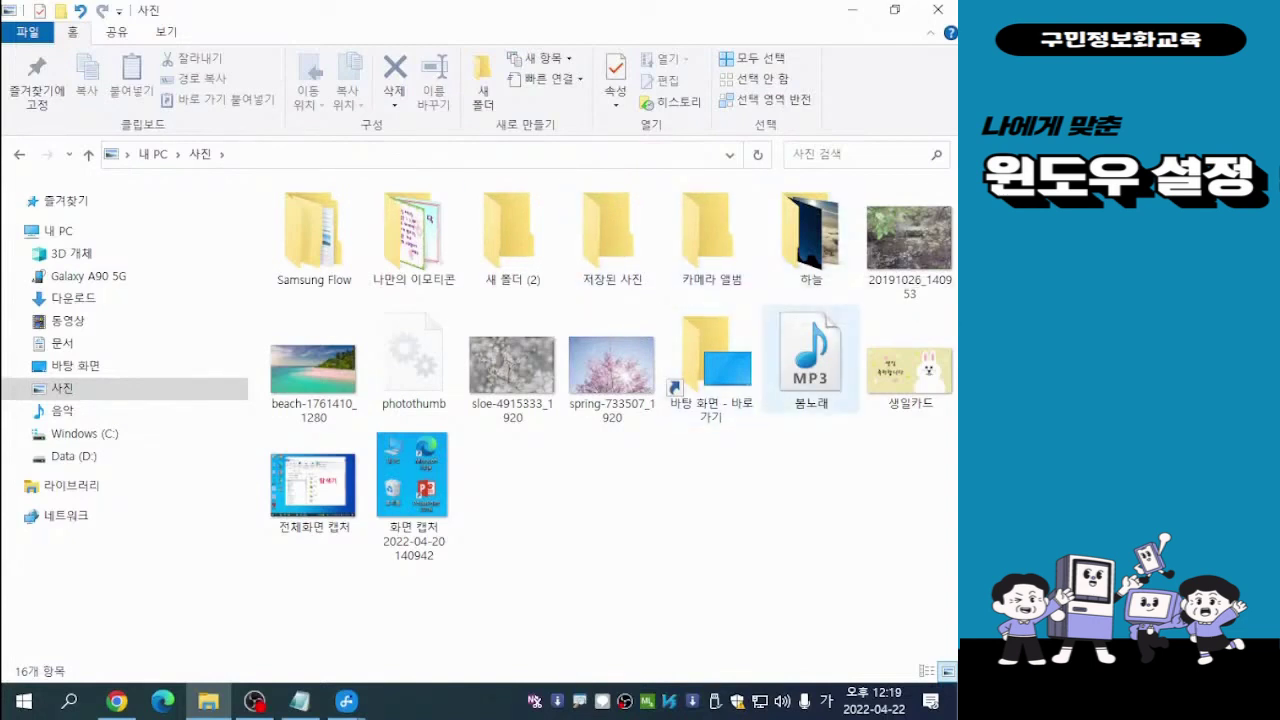
# Cut the 봄노래 MP3 file from the 사진 folder and paste it into the 하늘 folder.
pyautogui.click(812, 376)
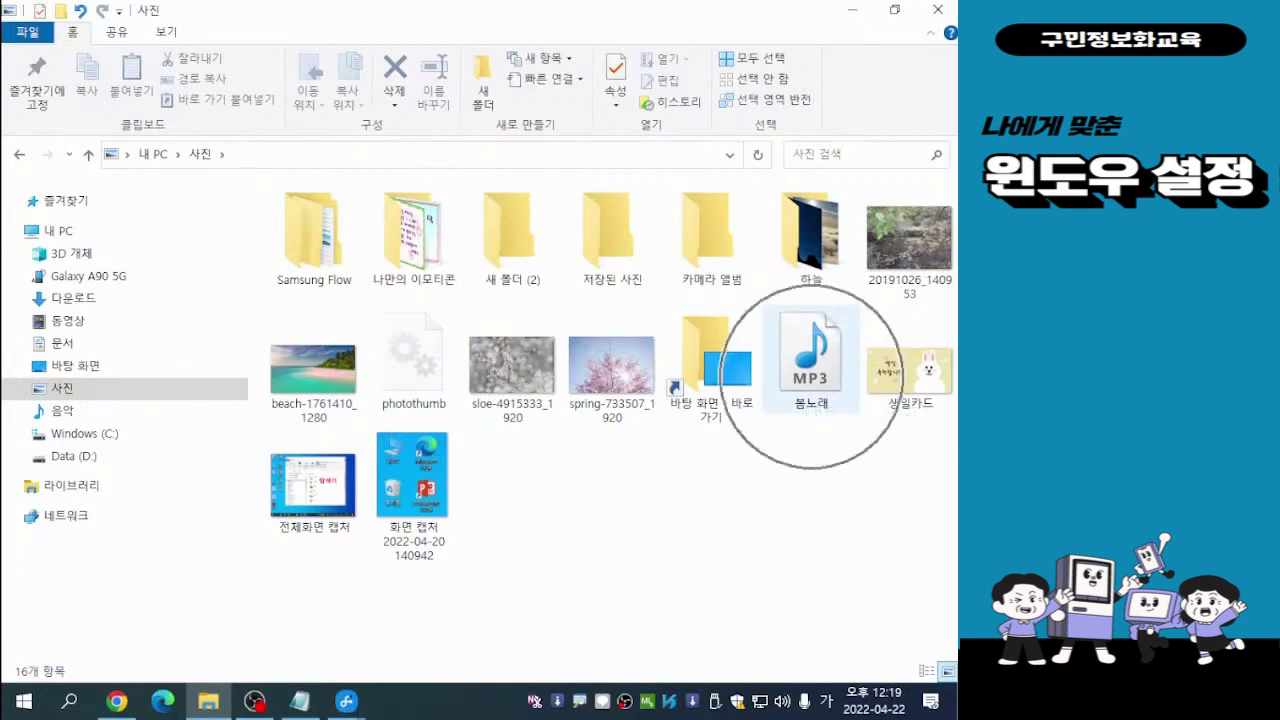
pyautogui.click(810, 235)
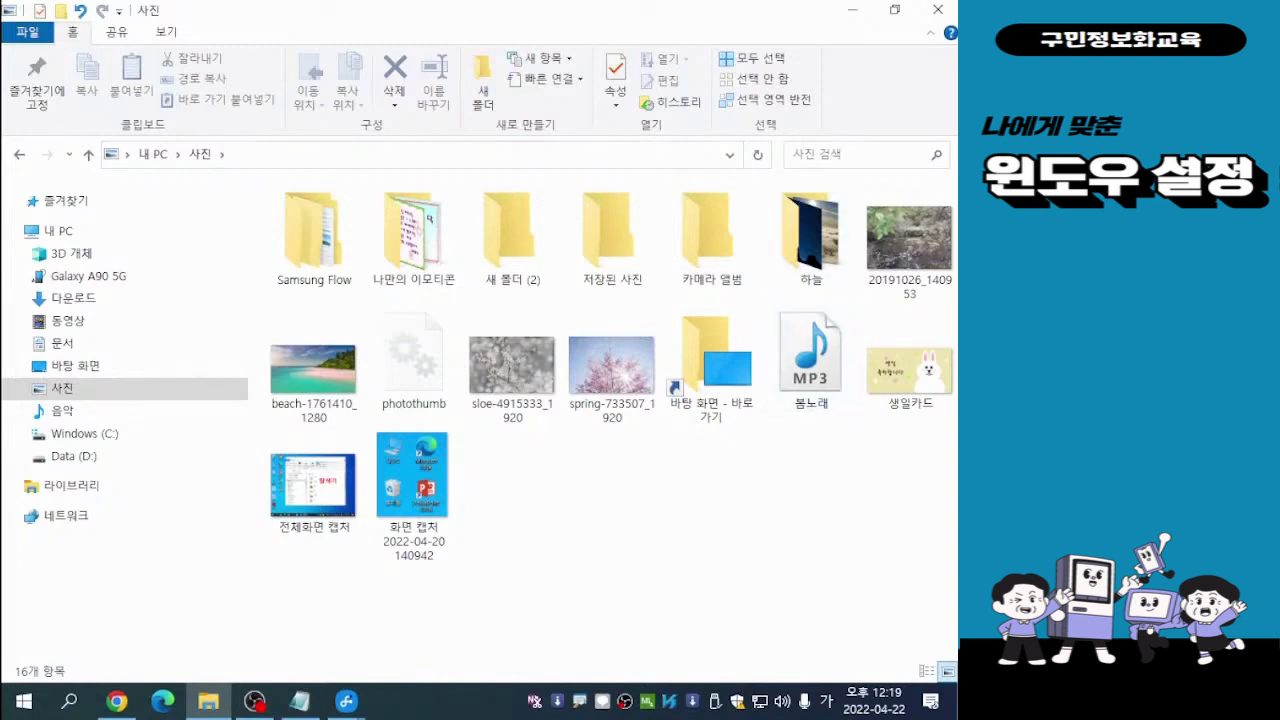
pyautogui.click(811, 358)
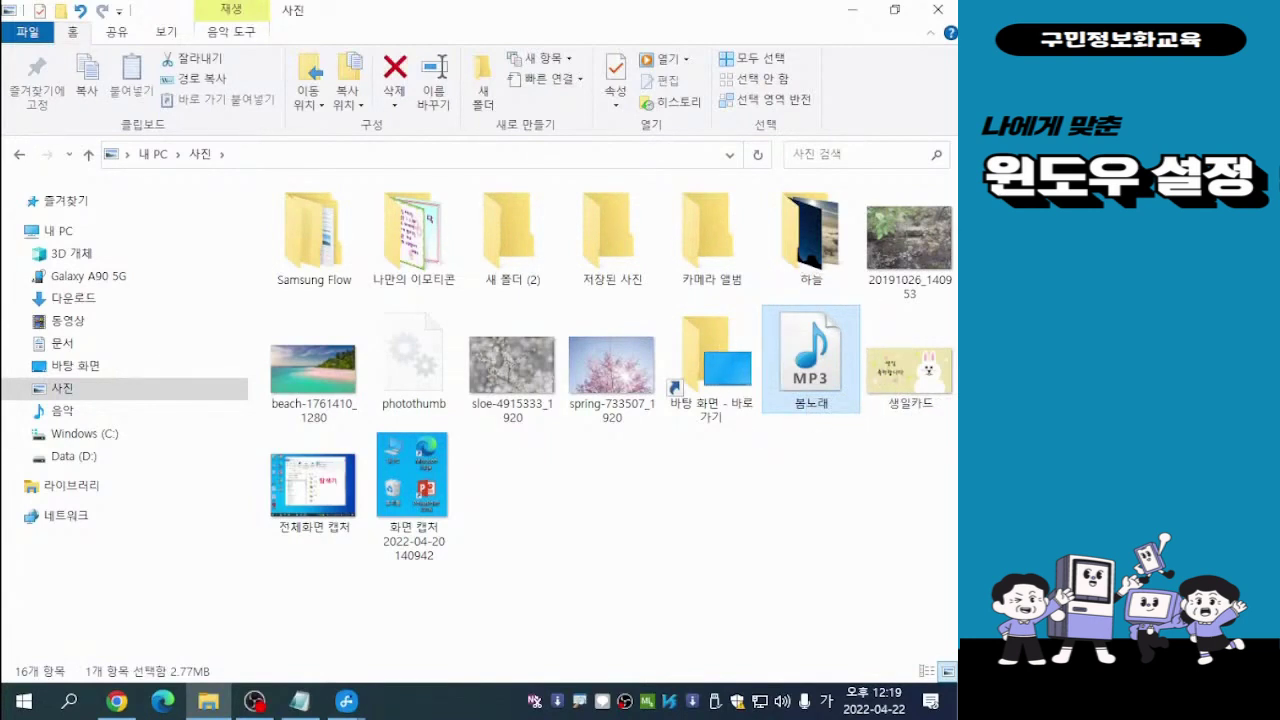
pyautogui.rightClick(811, 364)
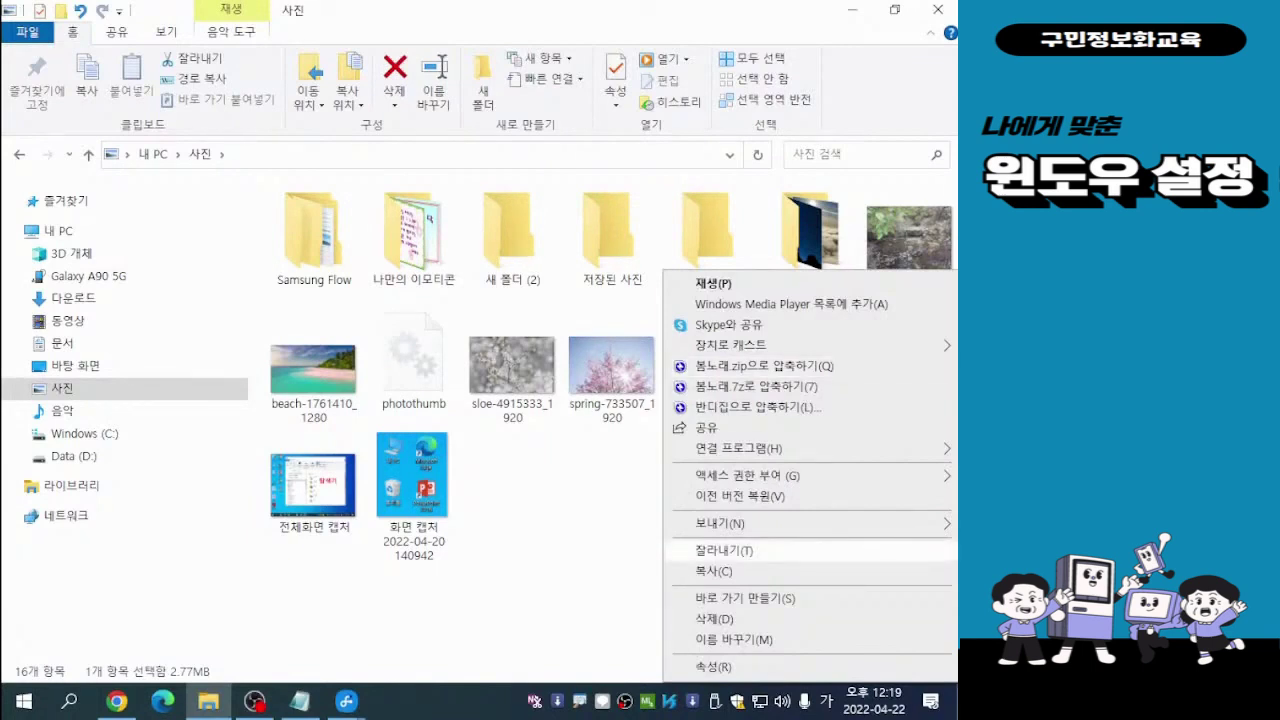
pyautogui.click(724, 550)
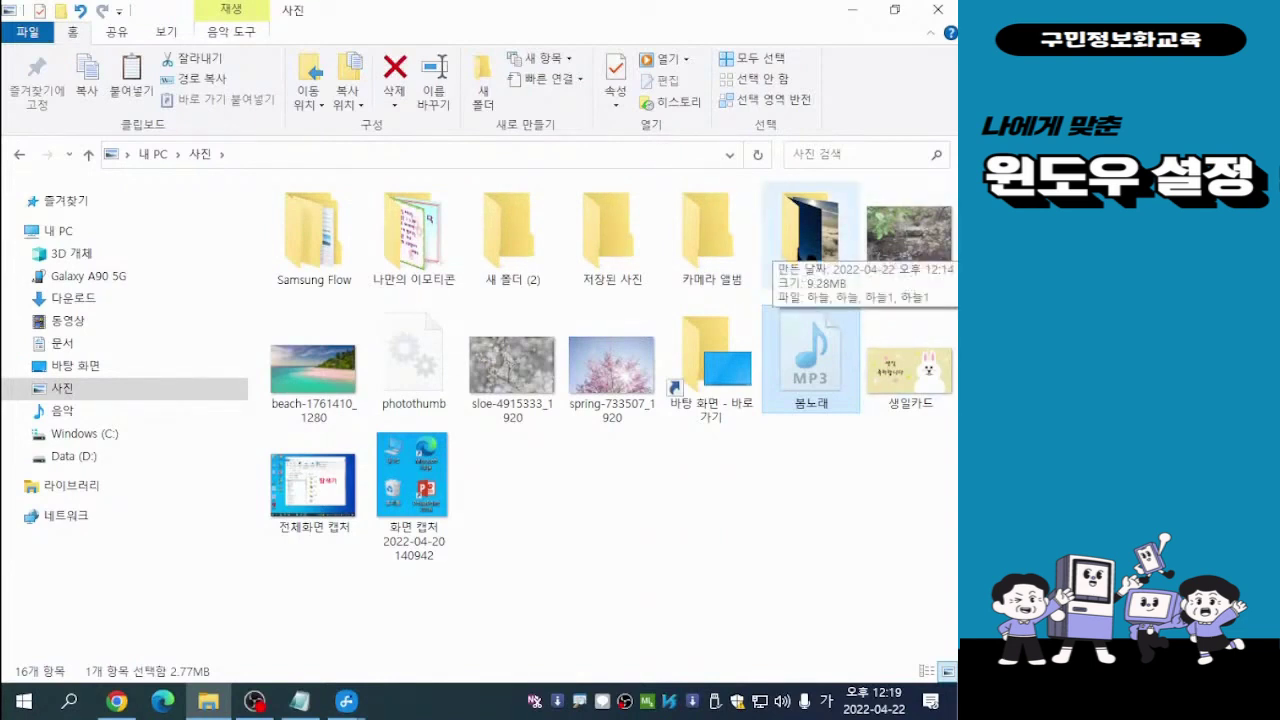
pyautogui.doubleClick(806, 230)
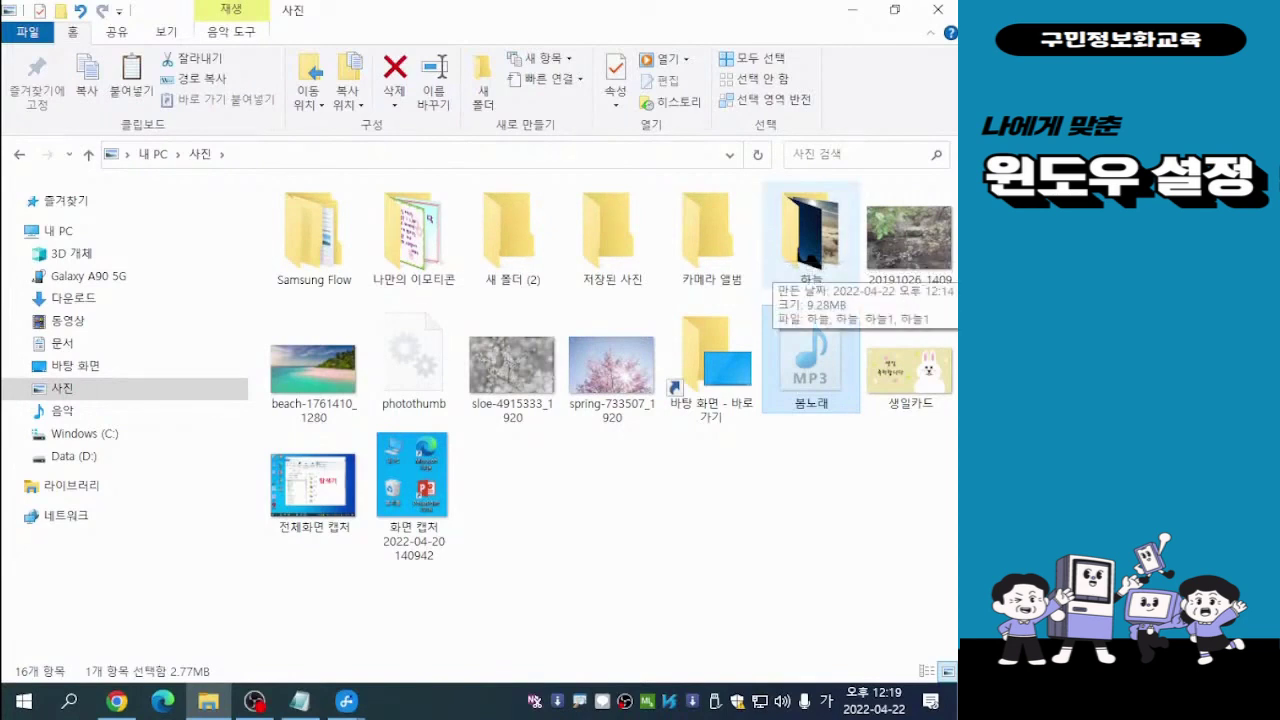
pyautogui.doubleClick(790, 255)
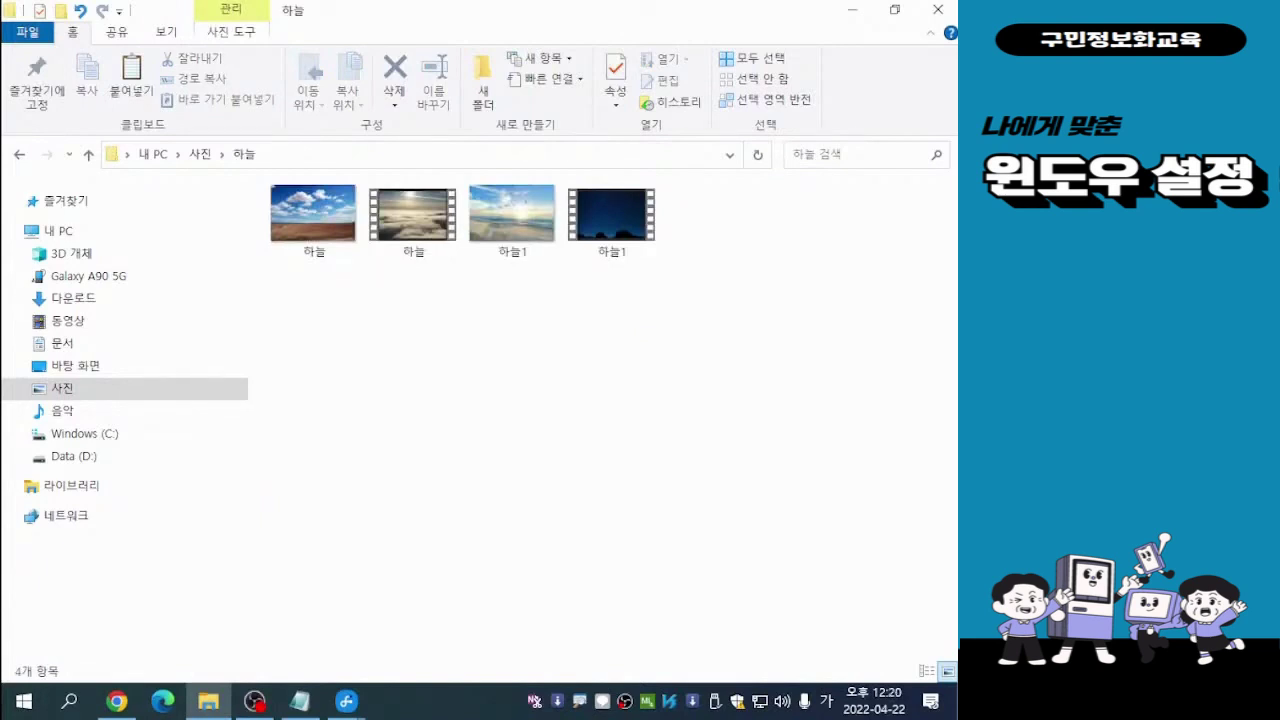
pyautogui.rightClick(576, 391)
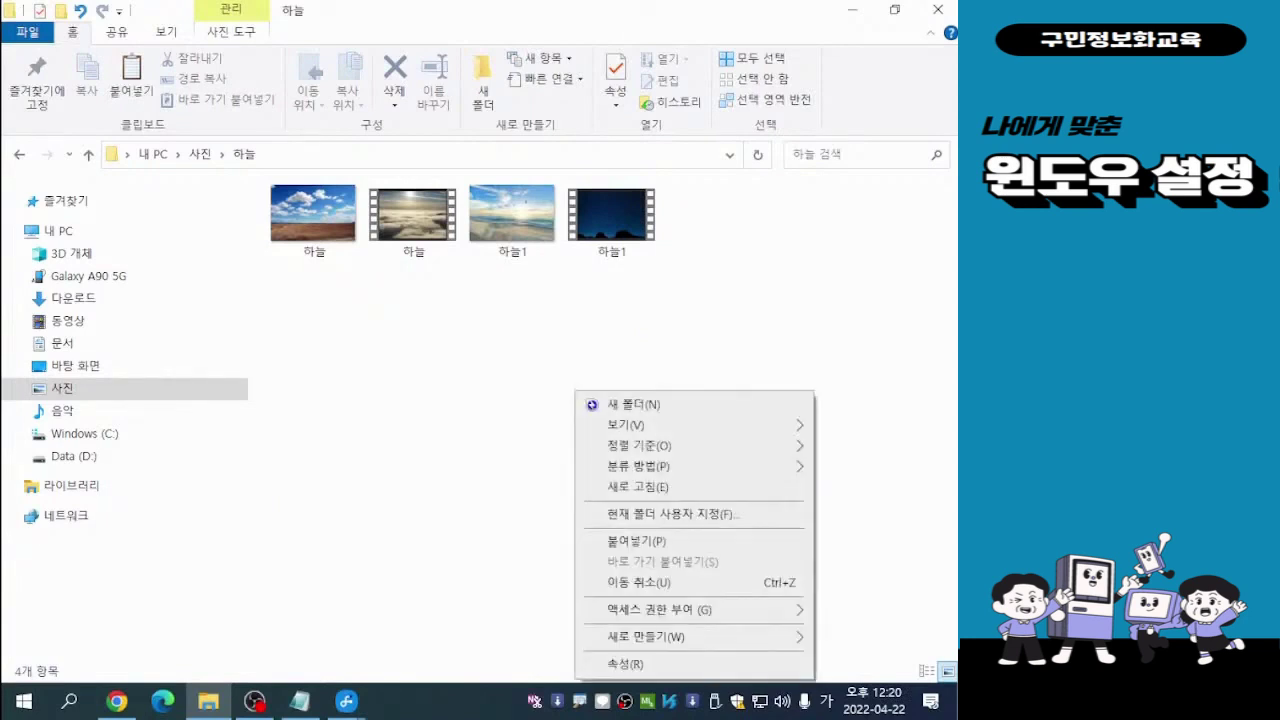
pyautogui.click(636, 541)
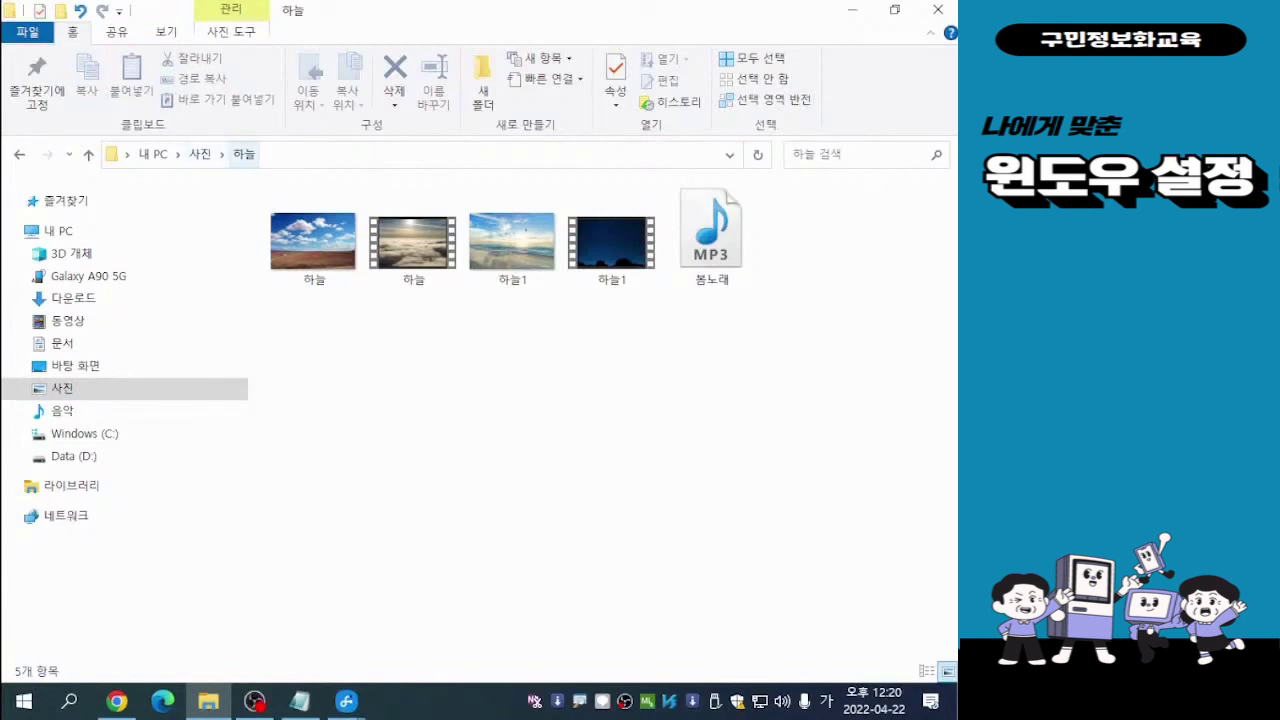
# Create a subfolder named 사진 inside the 하늘 folder.
pyautogui.click(242, 155)
pyautogui.rightClick(476, 396)
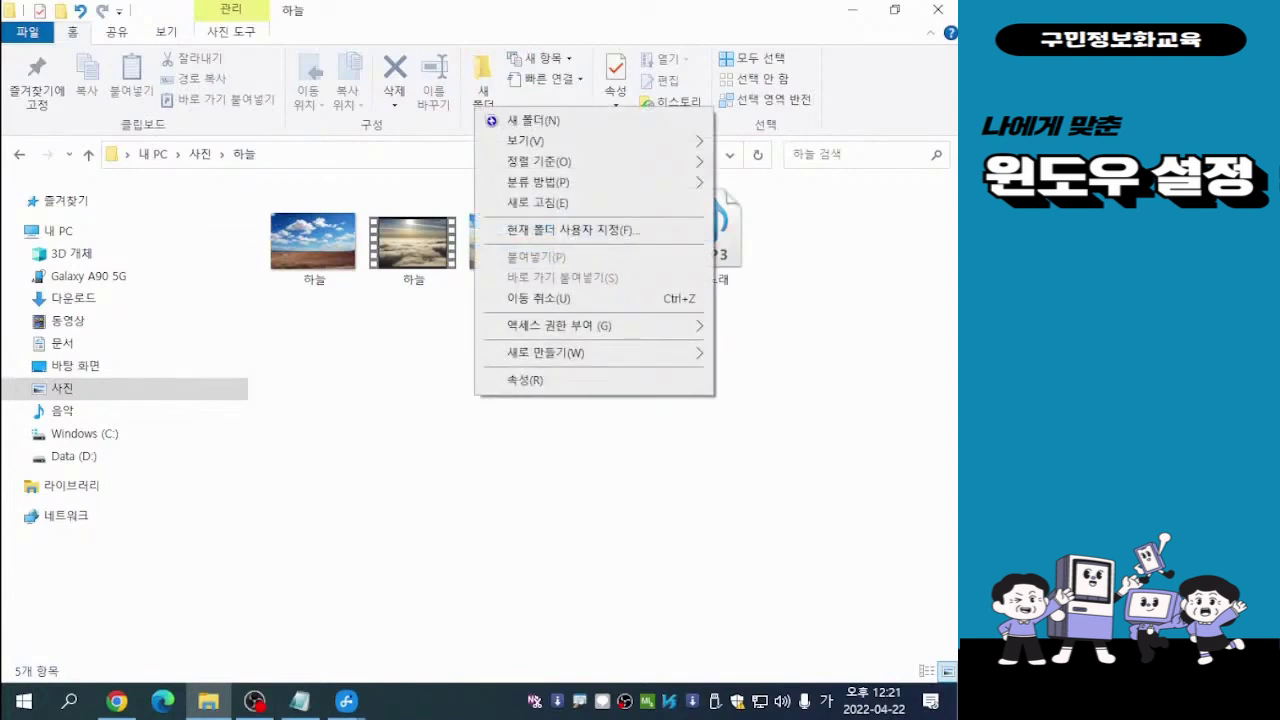
pyautogui.moveTo(545, 352)
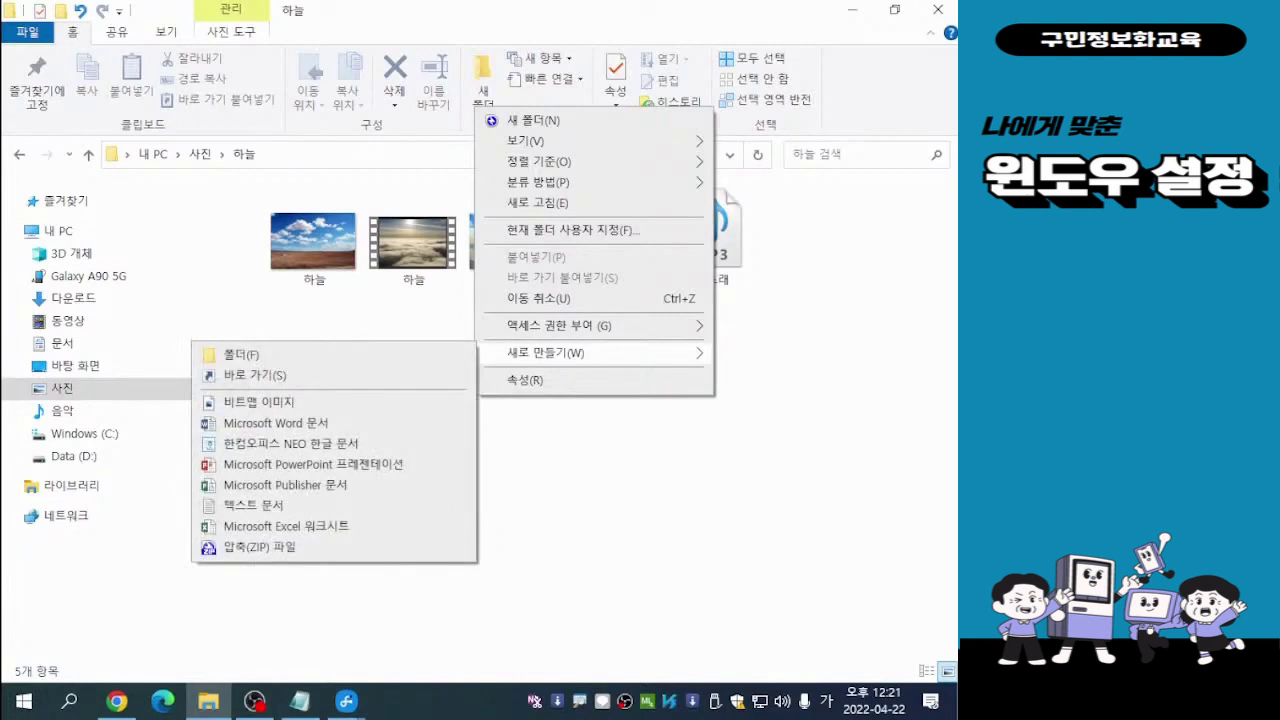
pyautogui.click(240, 354)
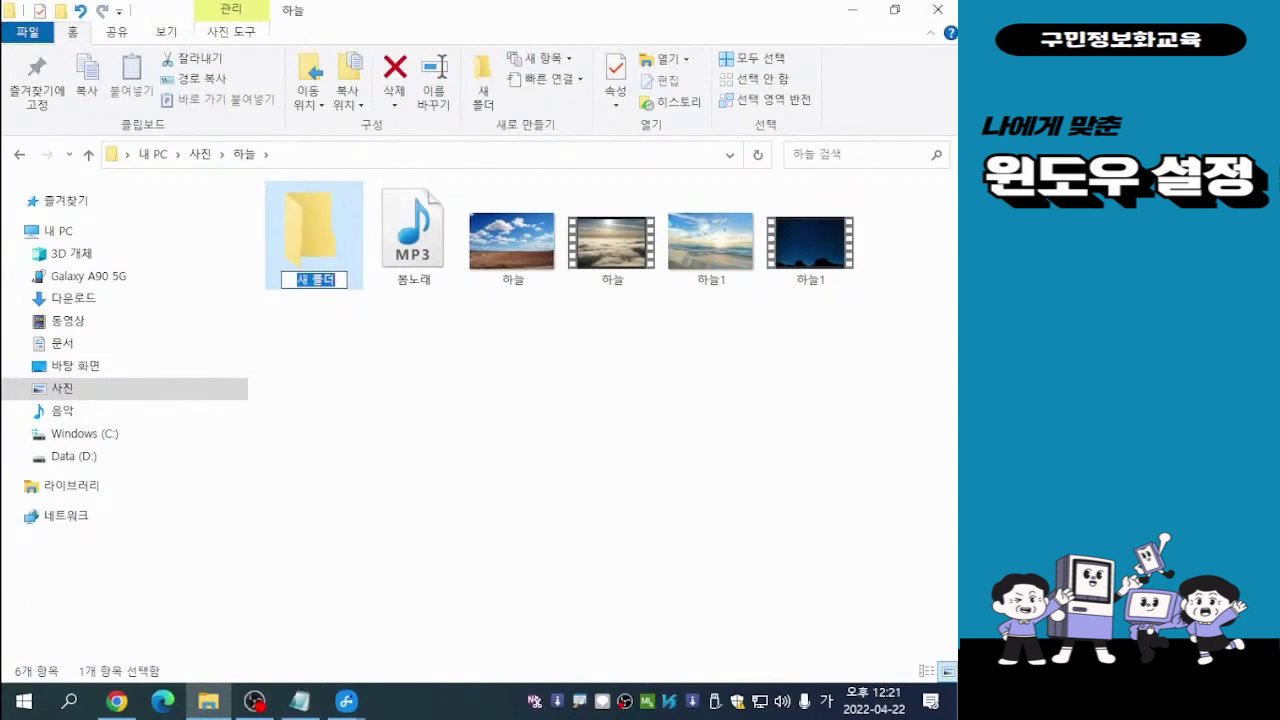
pyautogui.write('사진')
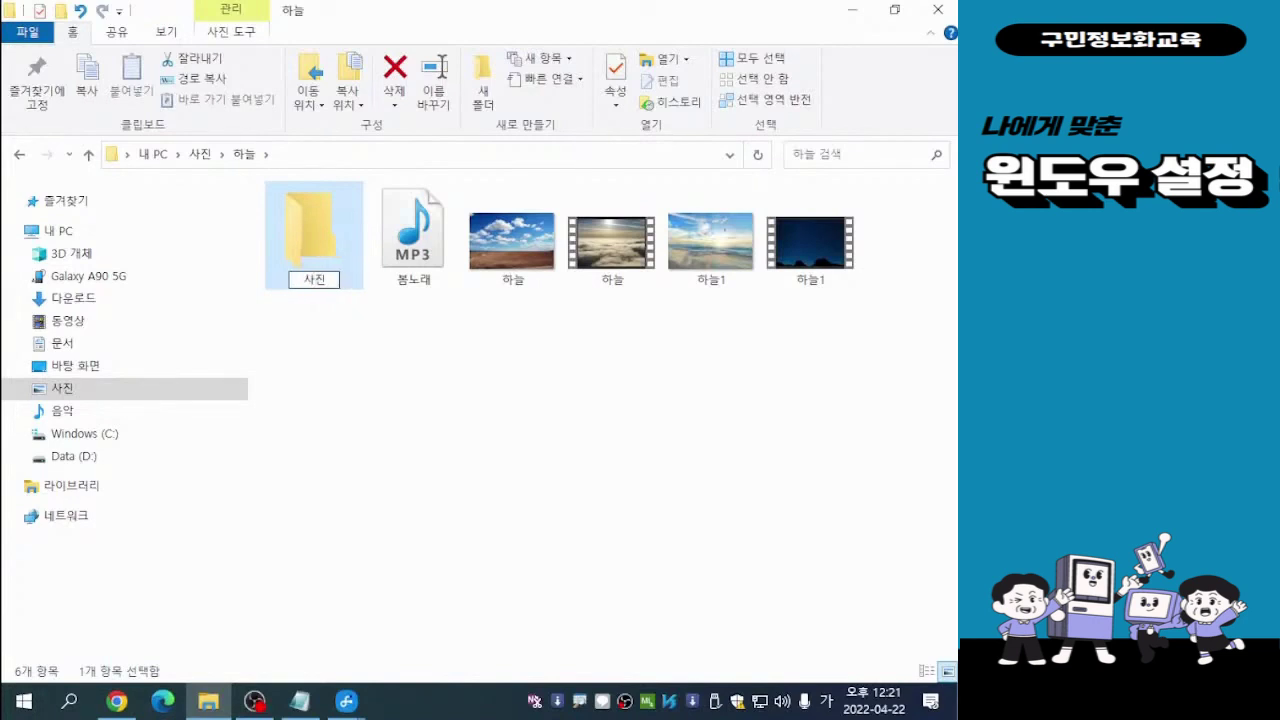
pyautogui.press('Return')
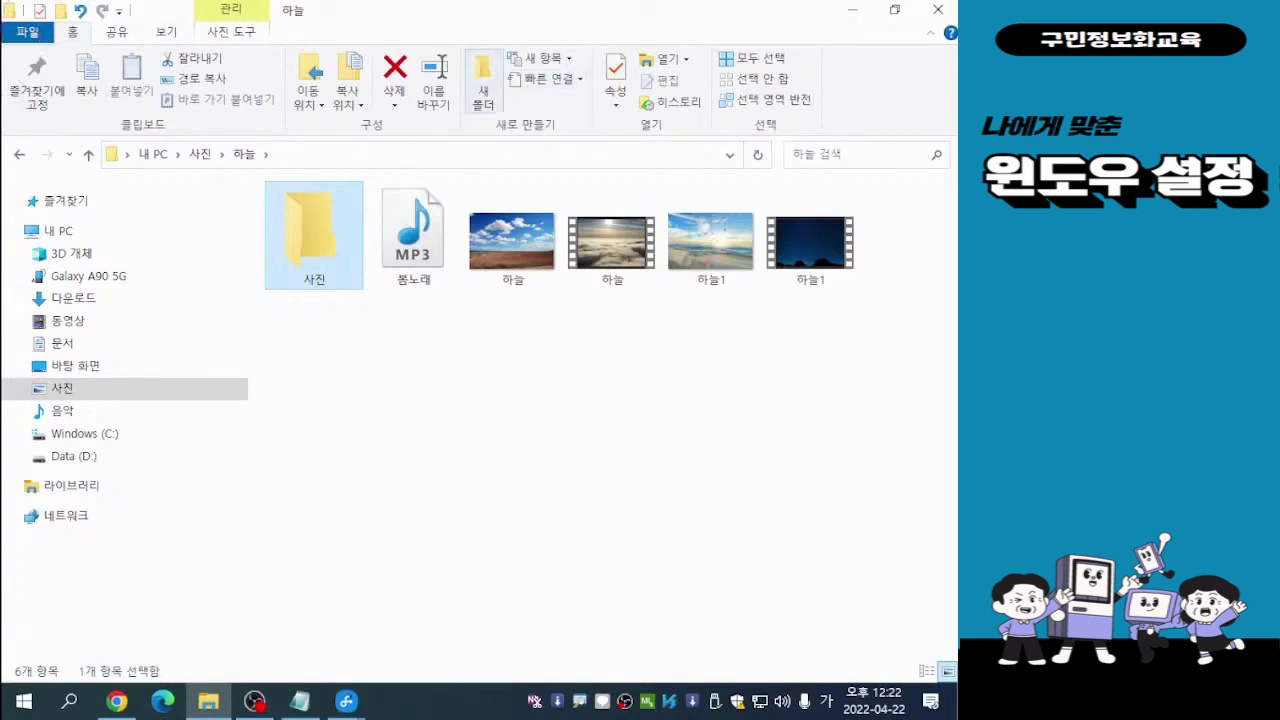
# Create a second subfolder named 영상 inside the 하늘 folder.
pyautogui.click(482, 85)
pyautogui.click(482, 85)
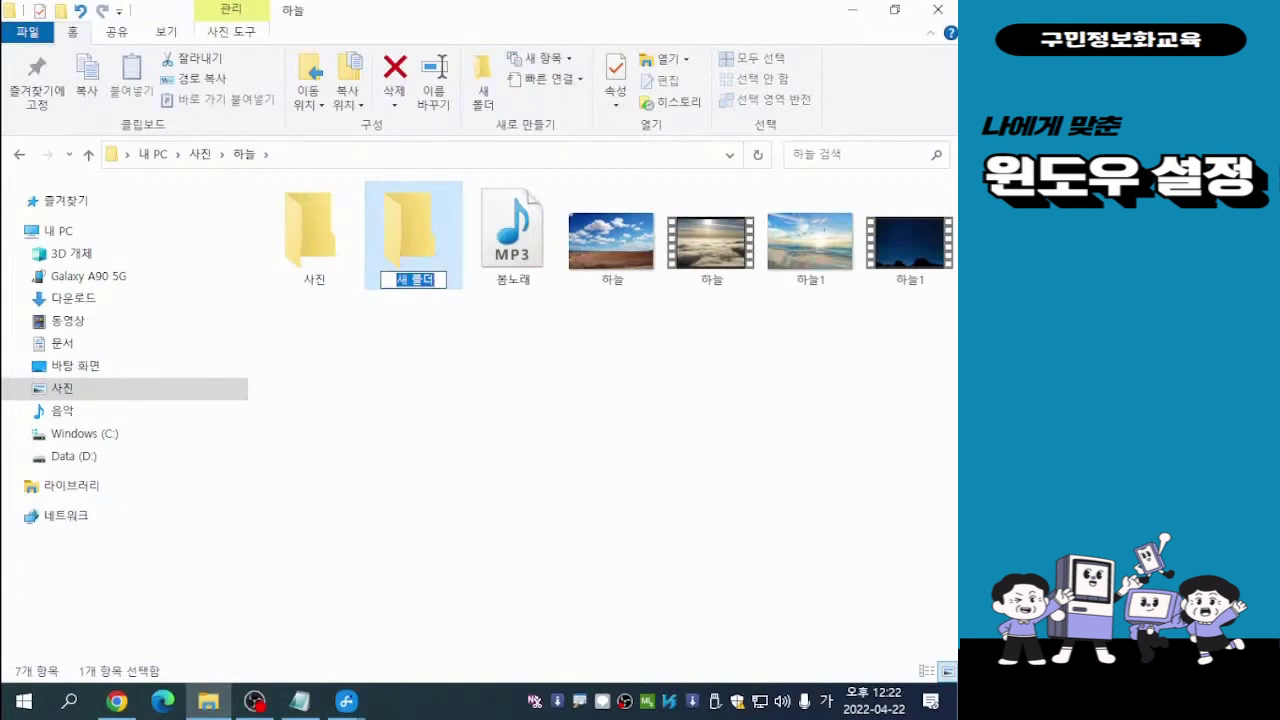
pyautogui.write('영상')
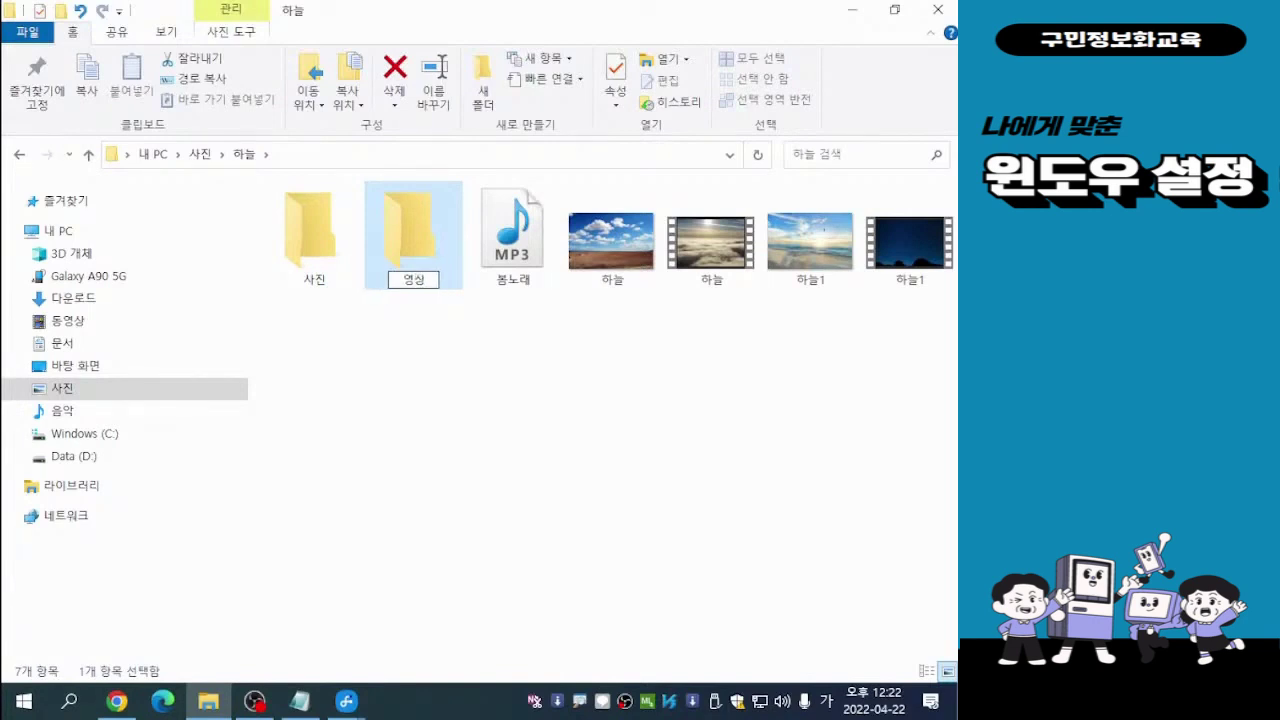
pyautogui.press('Return')
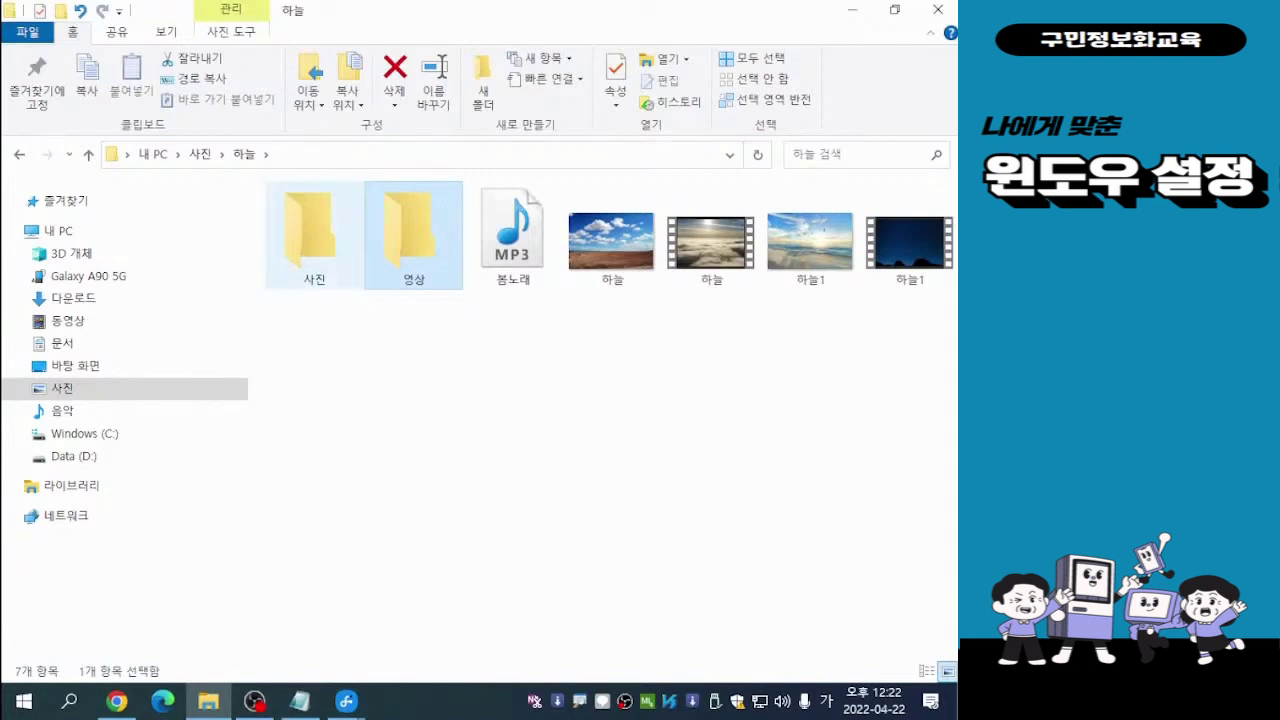
# Move the two JPG images 하늘 and 하늘1 into the 사진 subfolder of the 하늘 folder.
pyautogui.click(385, 390)
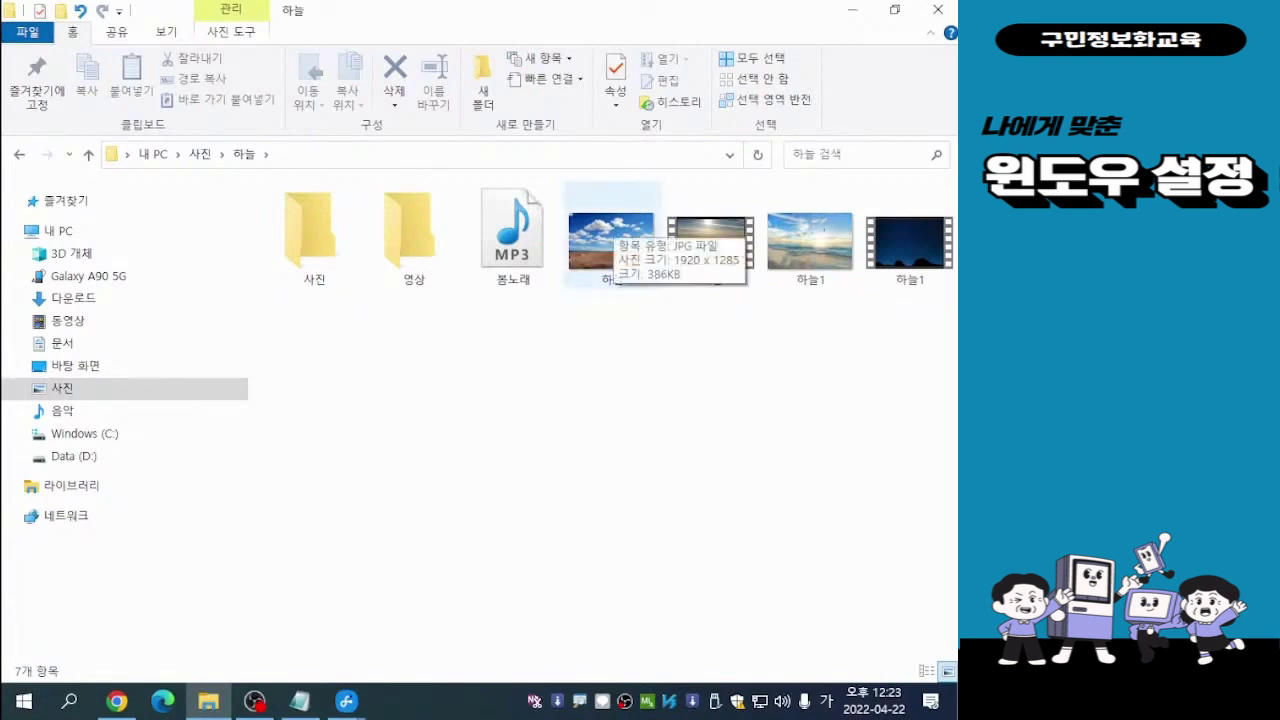
pyautogui.click(611, 240)
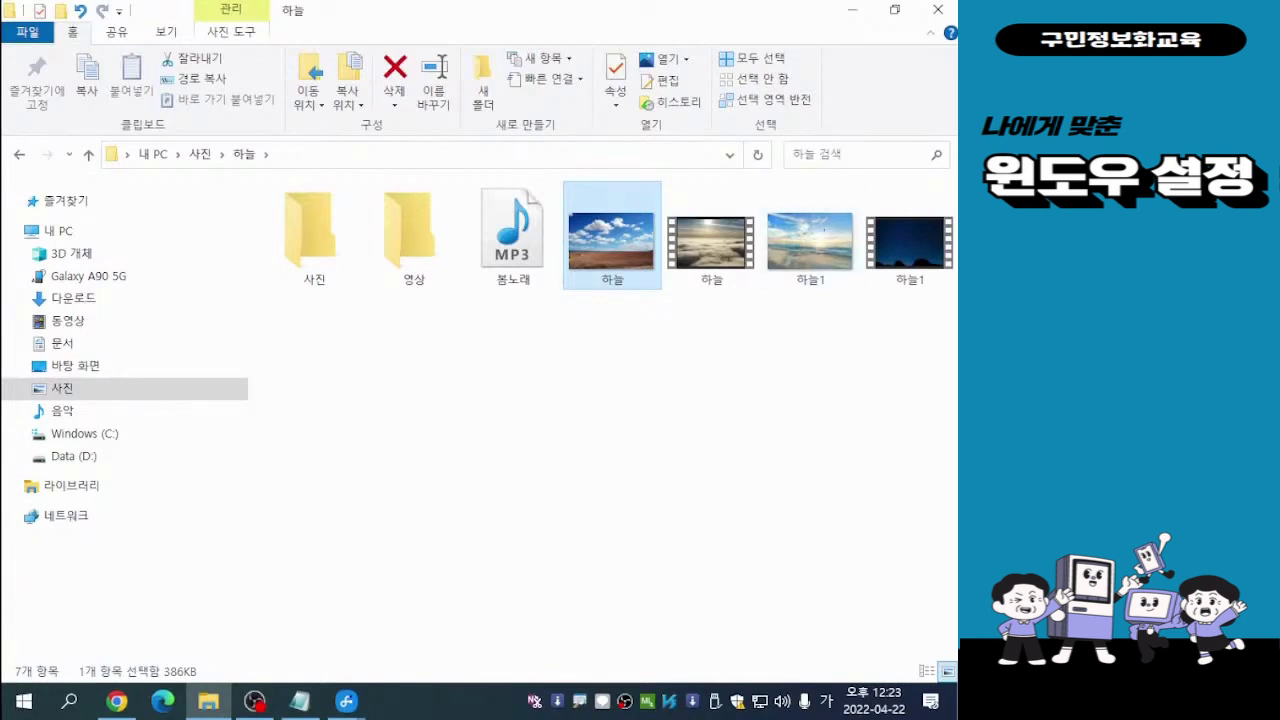
pyautogui.keyDown('ctrl'); pyautogui.click(824, 231); pyautogui.keyUp('ctrl')
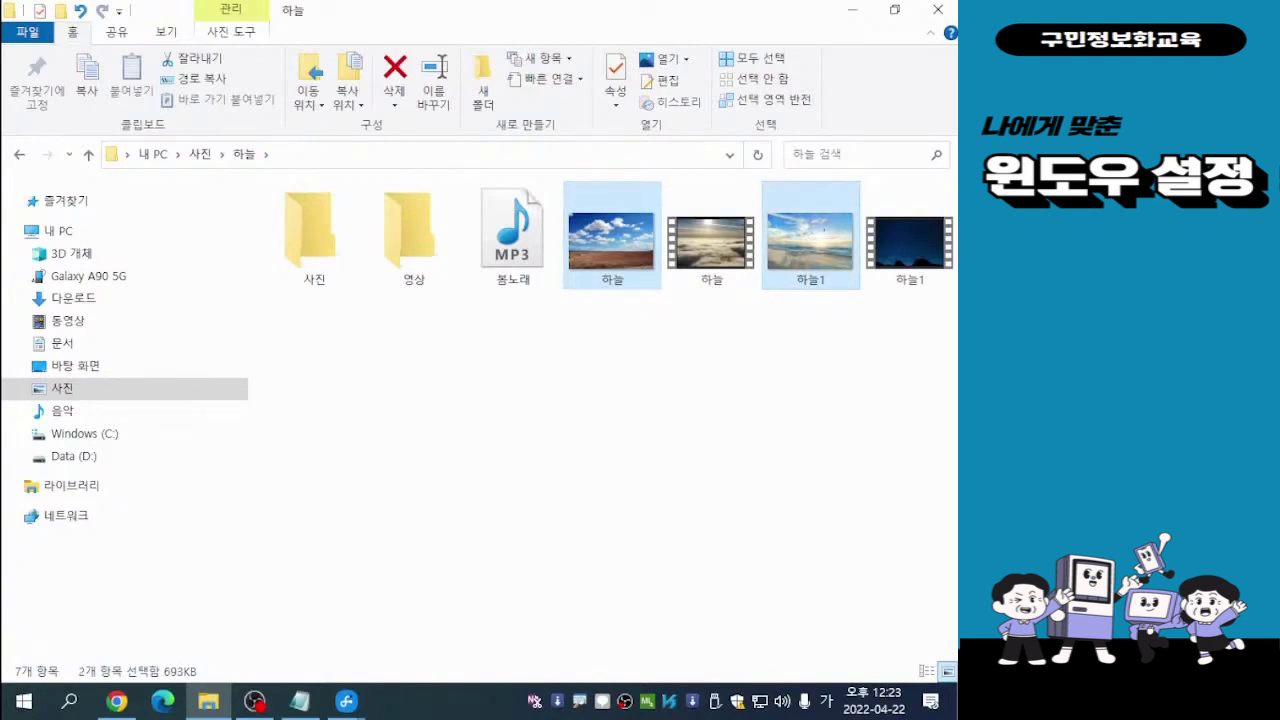
pyautogui.moveTo(612, 240); pyautogui.dragTo(318, 249)
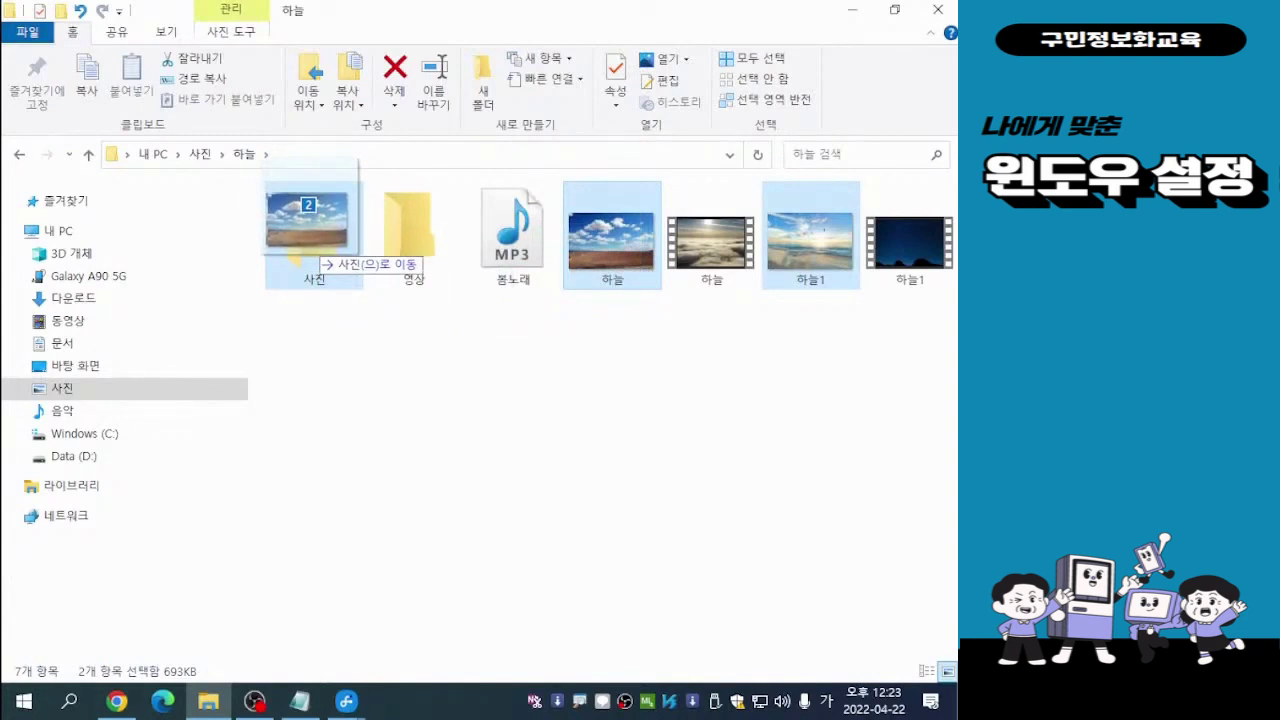
pyautogui.moveTo(318, 249); pyautogui.dragTo(316, 245)
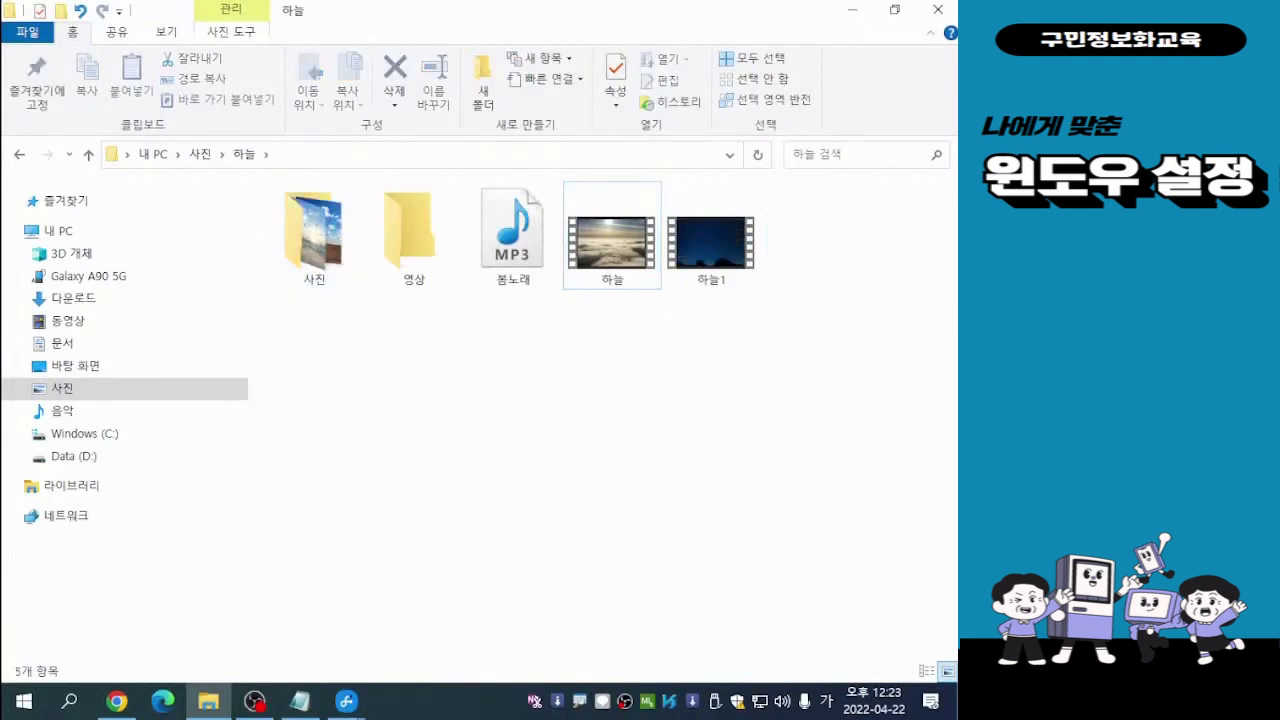
# Move the two MP4 videos 하늘 and 하늘1 into the 영상 subfolder.
pyautogui.click(612, 243)
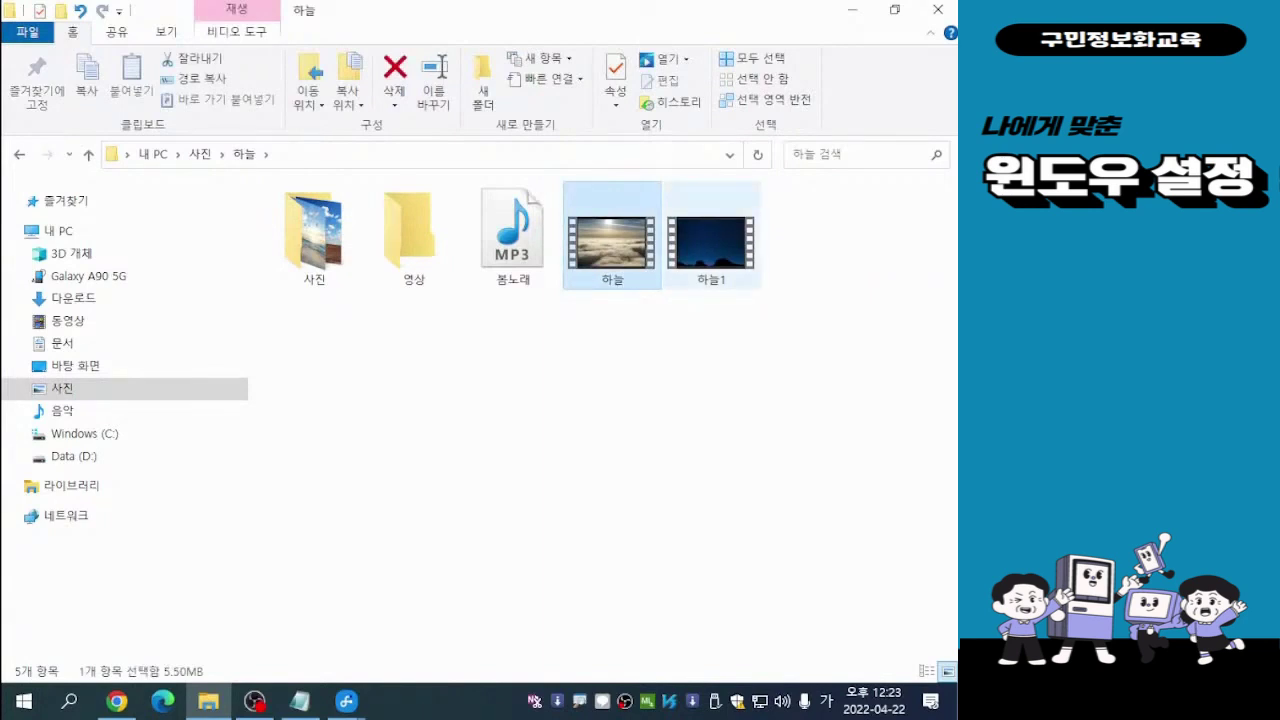
pyautogui.moveTo(700, 272)
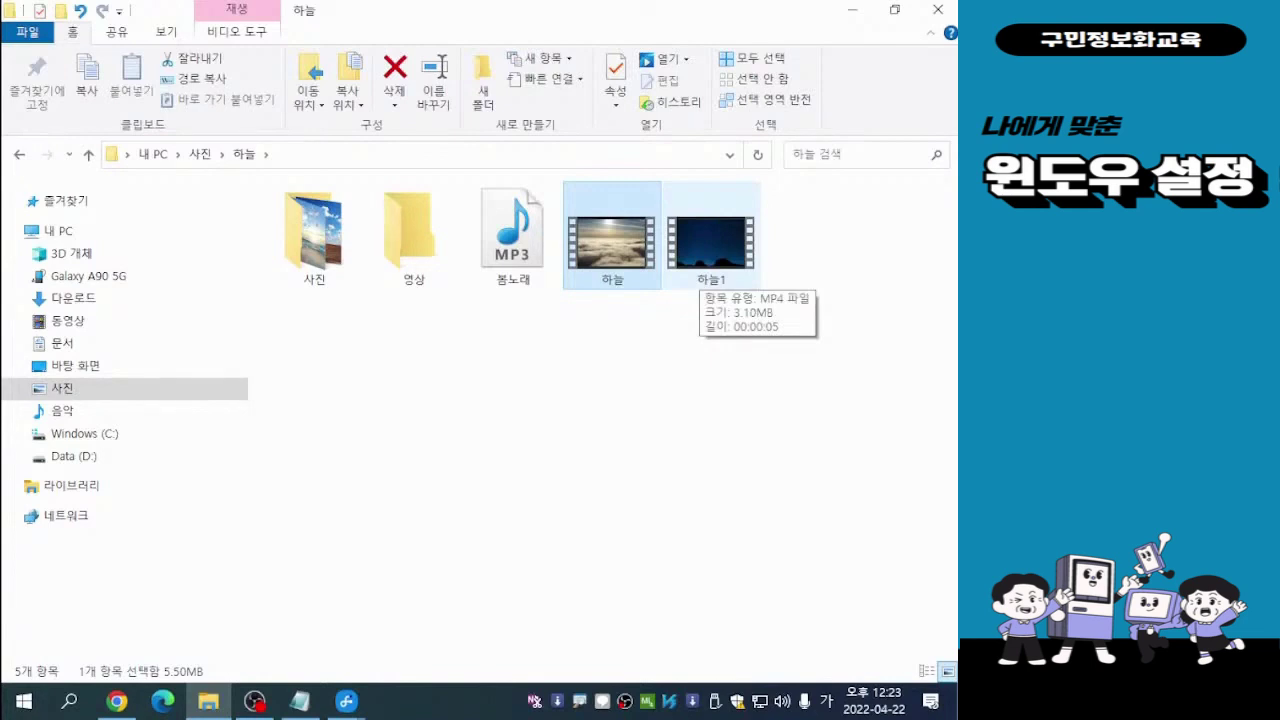
pyautogui.keyDown('ctrl'); pyautogui.click(705, 250); pyautogui.keyUp('ctrl')
pyautogui.moveTo(608, 250); pyautogui.dragTo(412, 240)
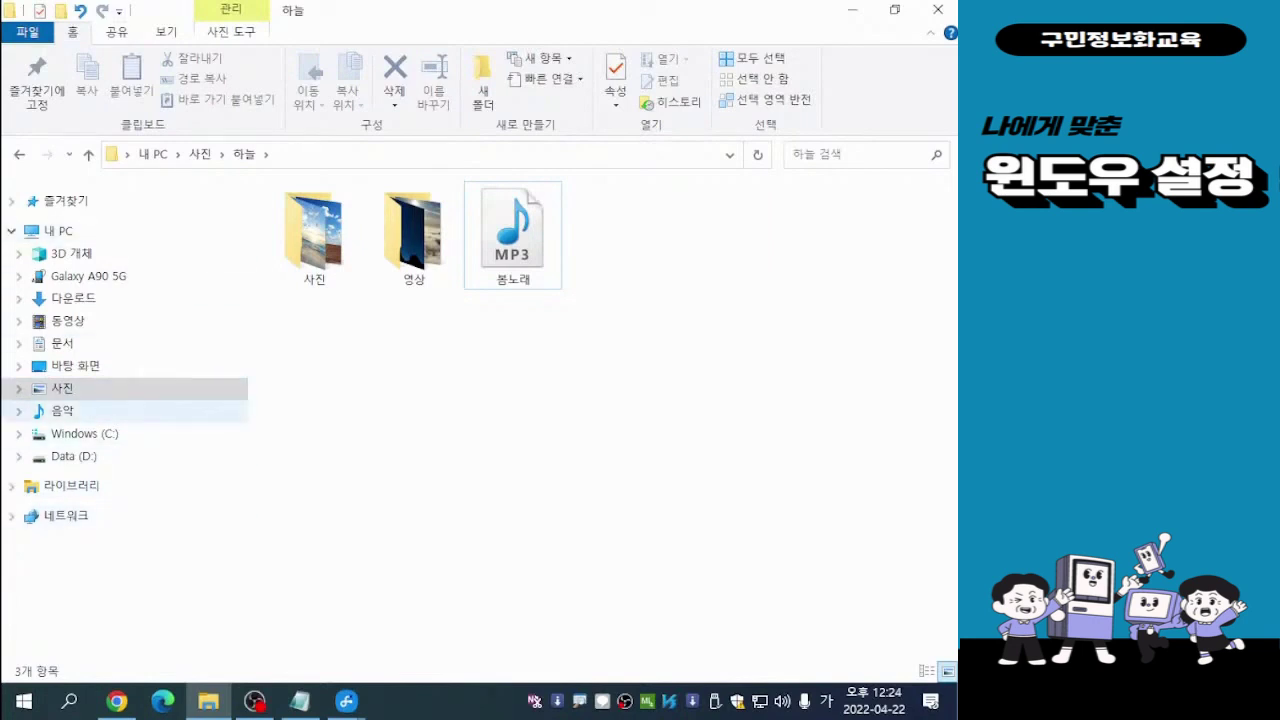
# Go up to the parent 사진 folder, reopen 하늘 and its 사진 subfolder to check the moved images, and close the window.
pyautogui.hotkey('alt', 'Up')
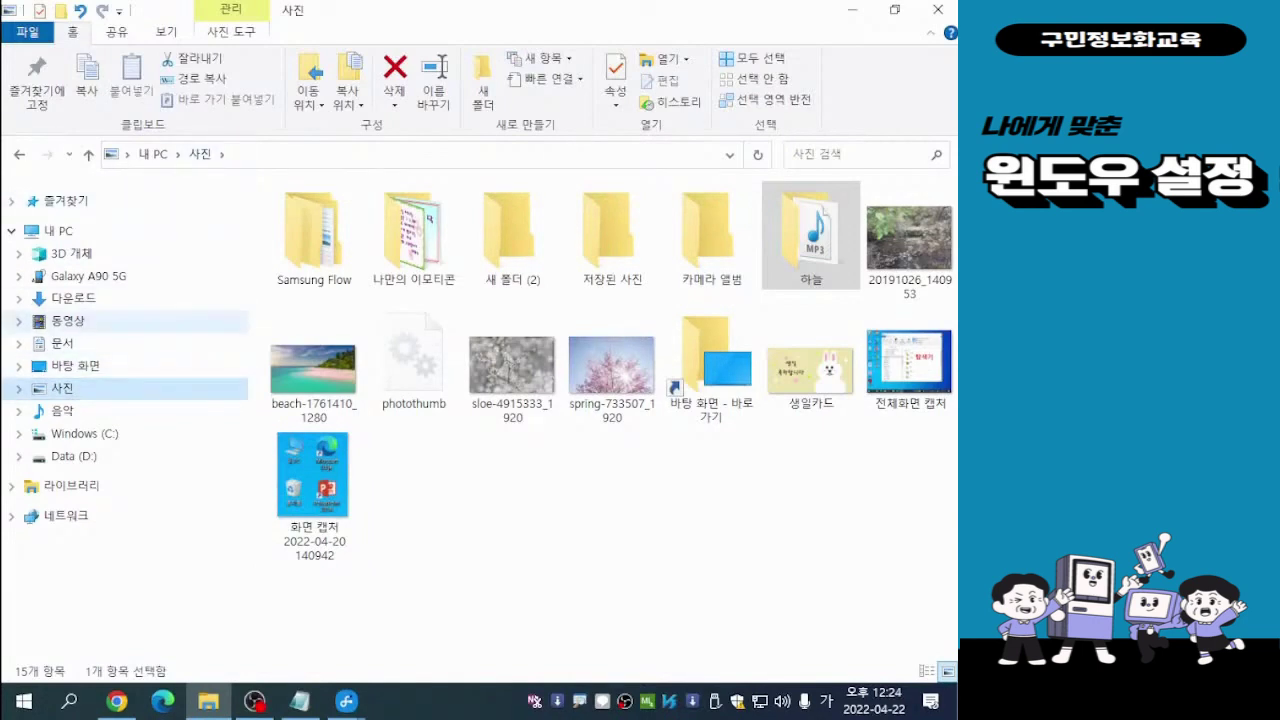
pyautogui.click(811, 235)
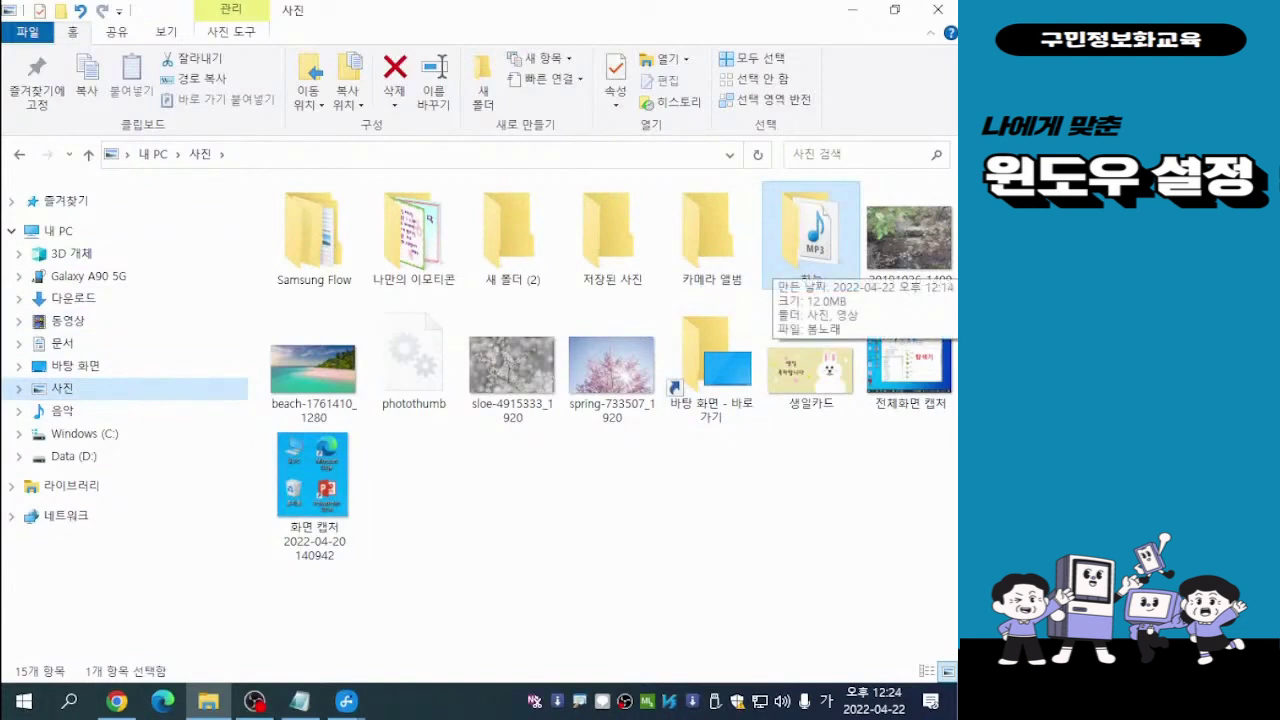
pyautogui.press('Return')
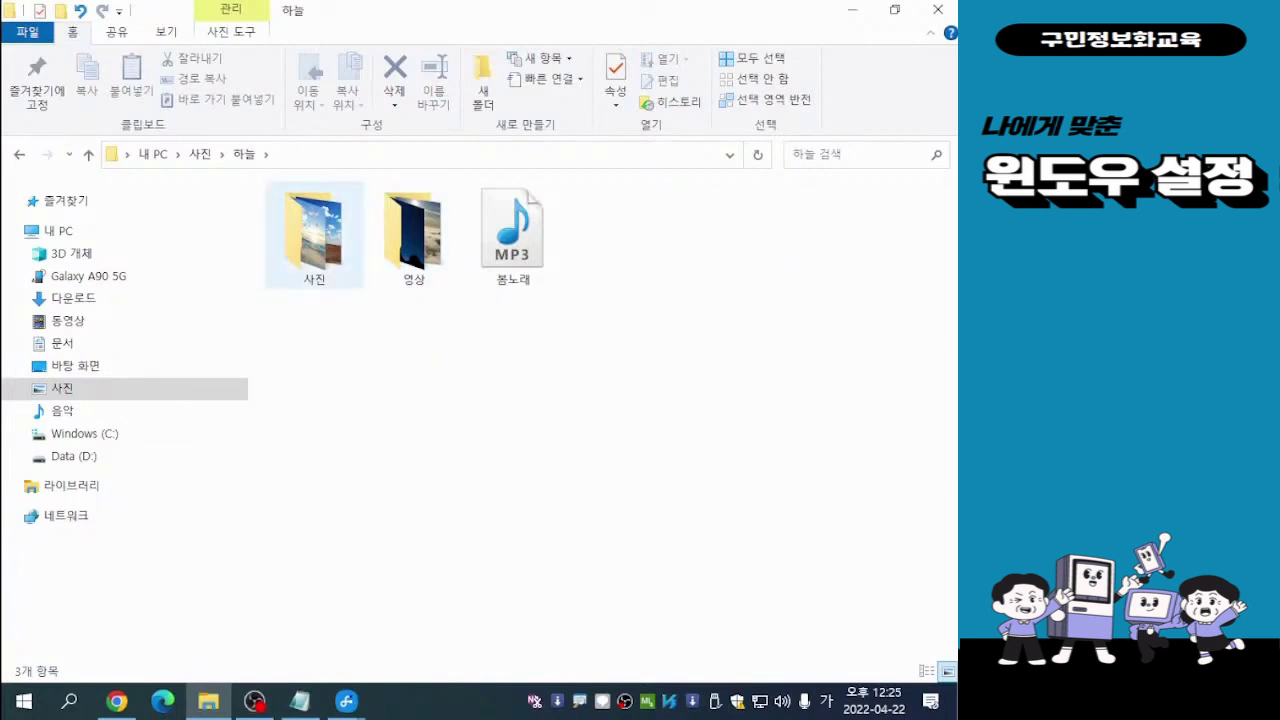
pyautogui.doubleClick(314, 240)
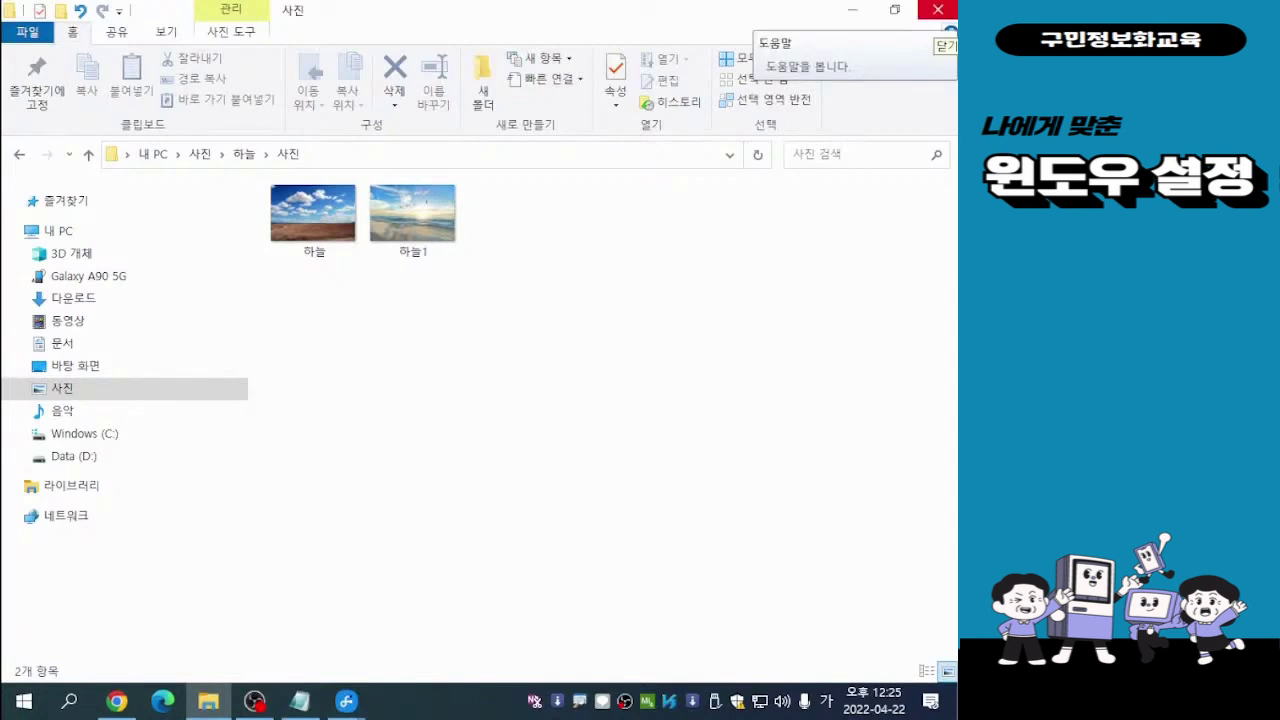
pyautogui.click(938, 10)
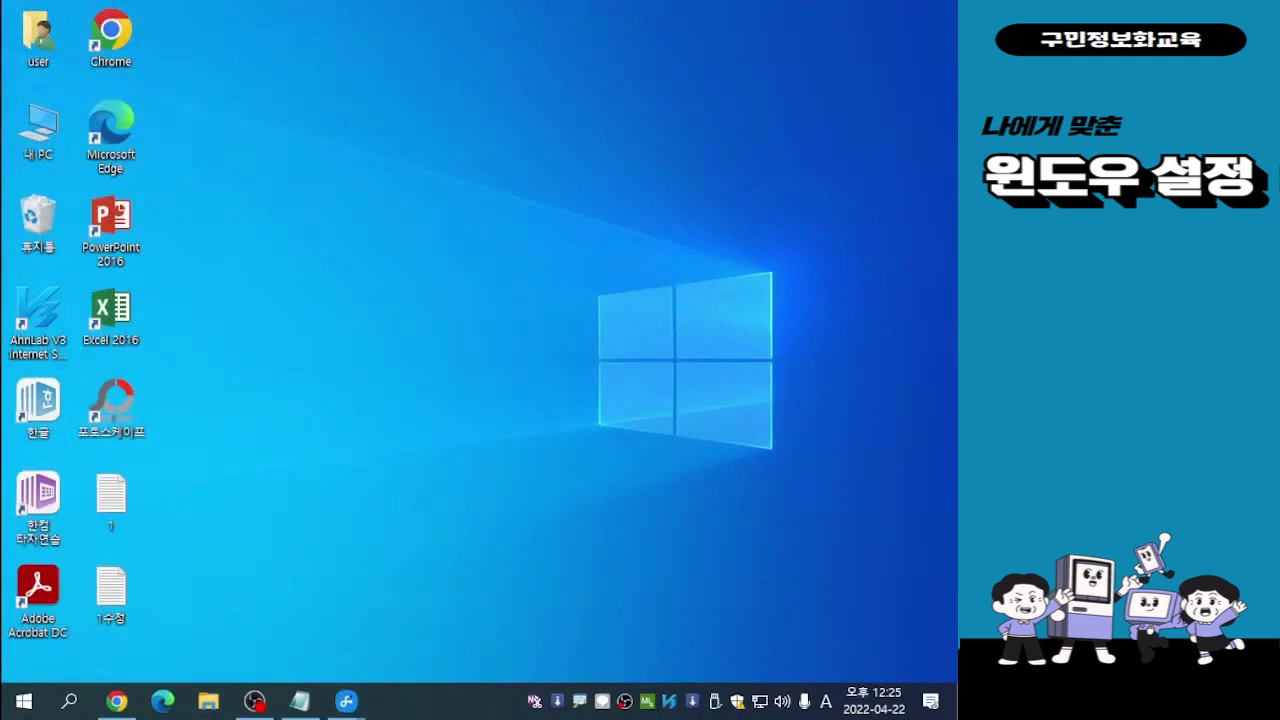
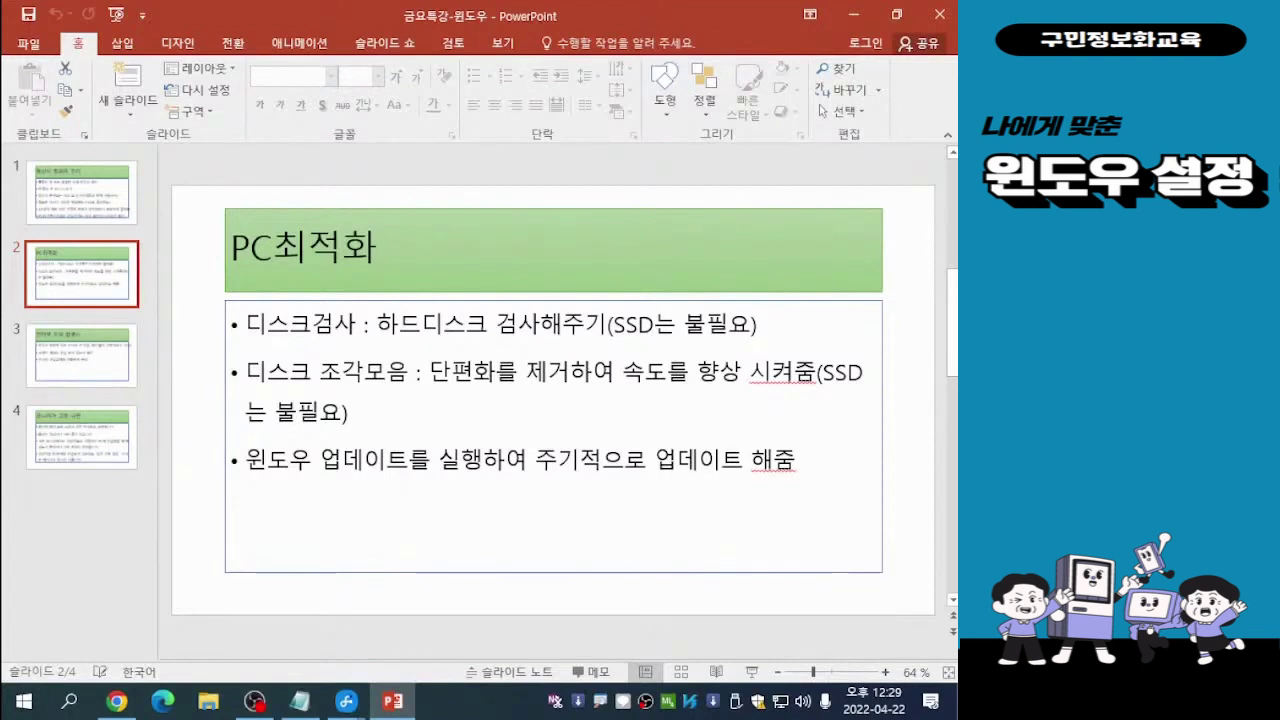
# View slide 3 on internet troubleshooting in the PowerPoint presentation, and close the presentation.
pyautogui.click(82, 356)
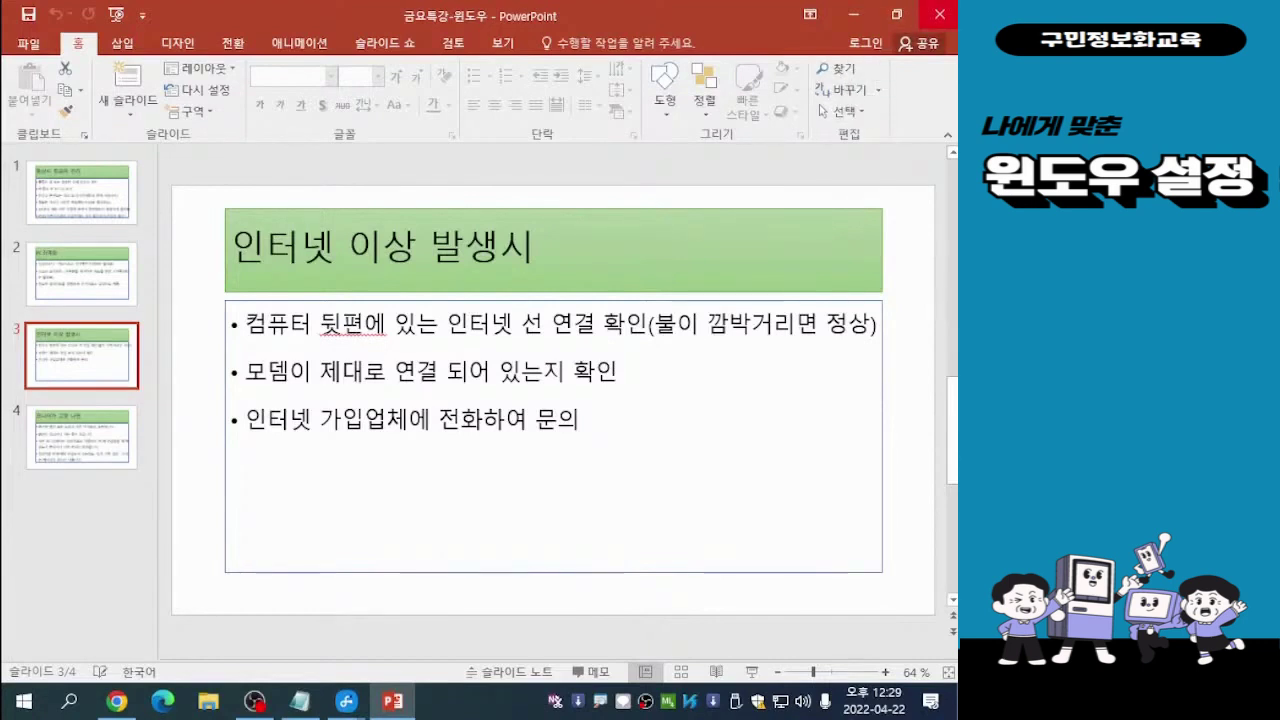
pyautogui.click(940, 15)
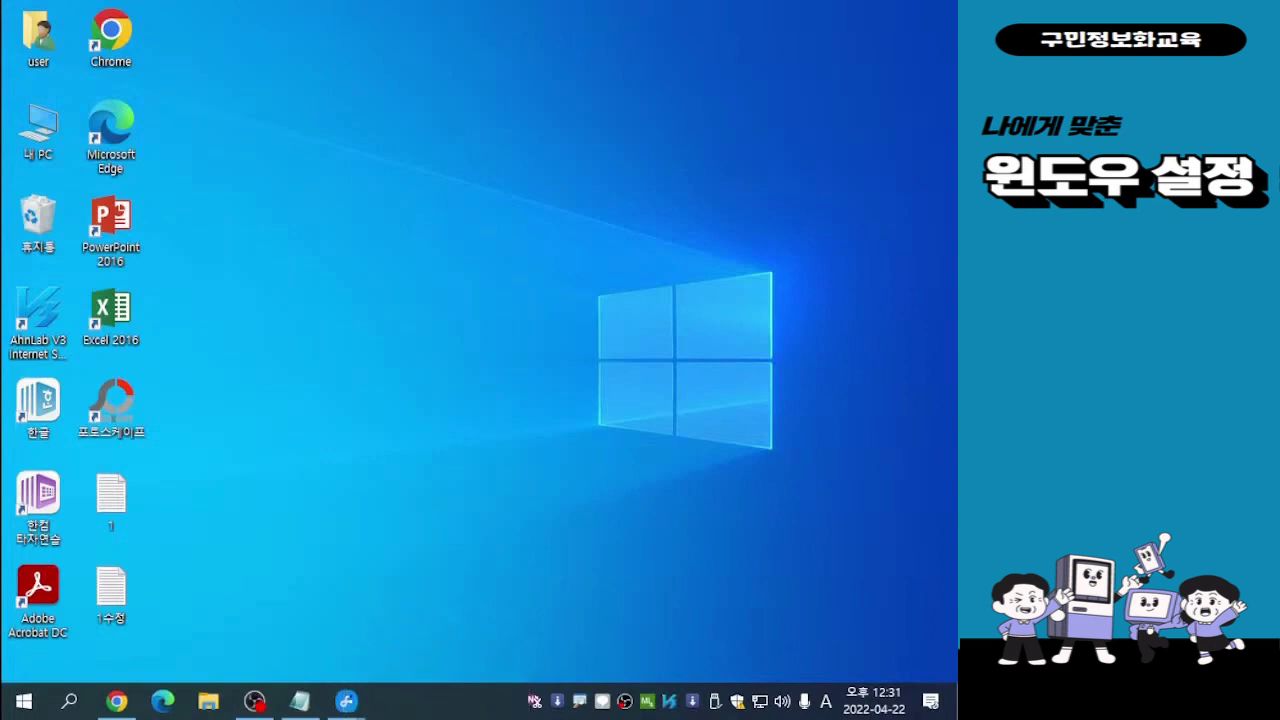
# Open Task Manager from the desktop, select Google Chrome among the running apps, and close Task Manager without ending it.
pyautogui.rightClick(437, 700)
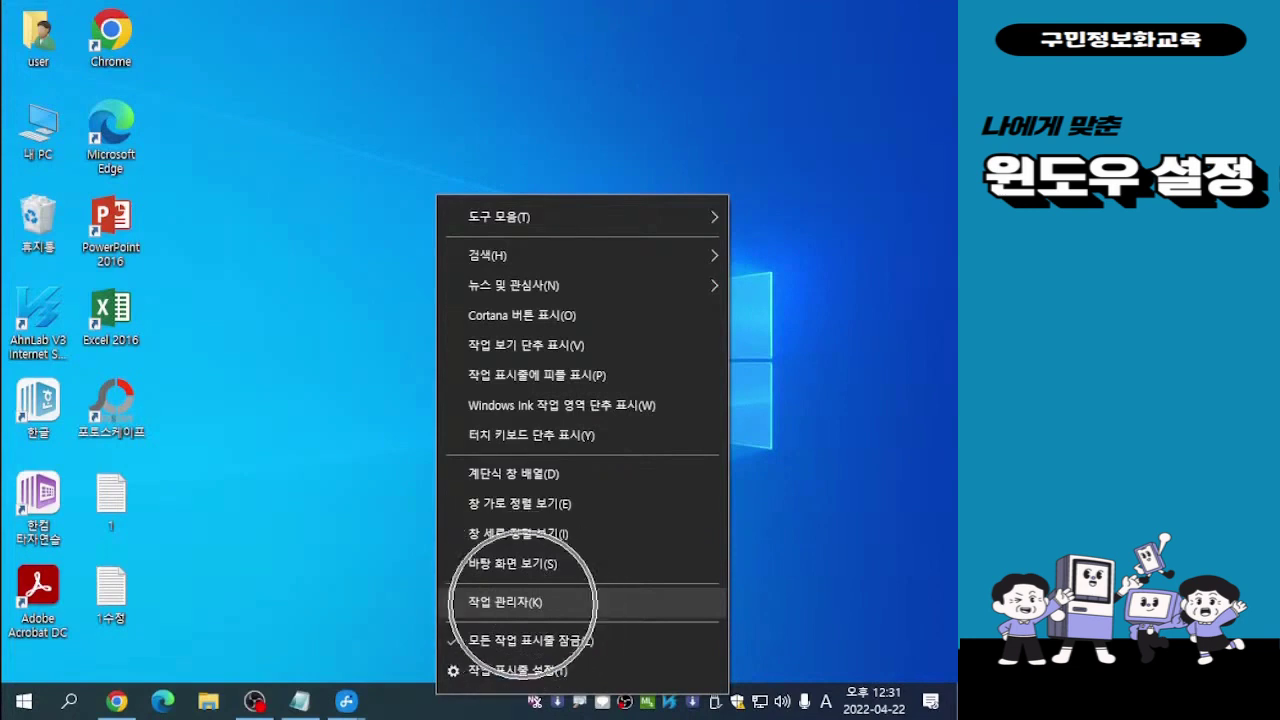
pyautogui.click(505, 602)
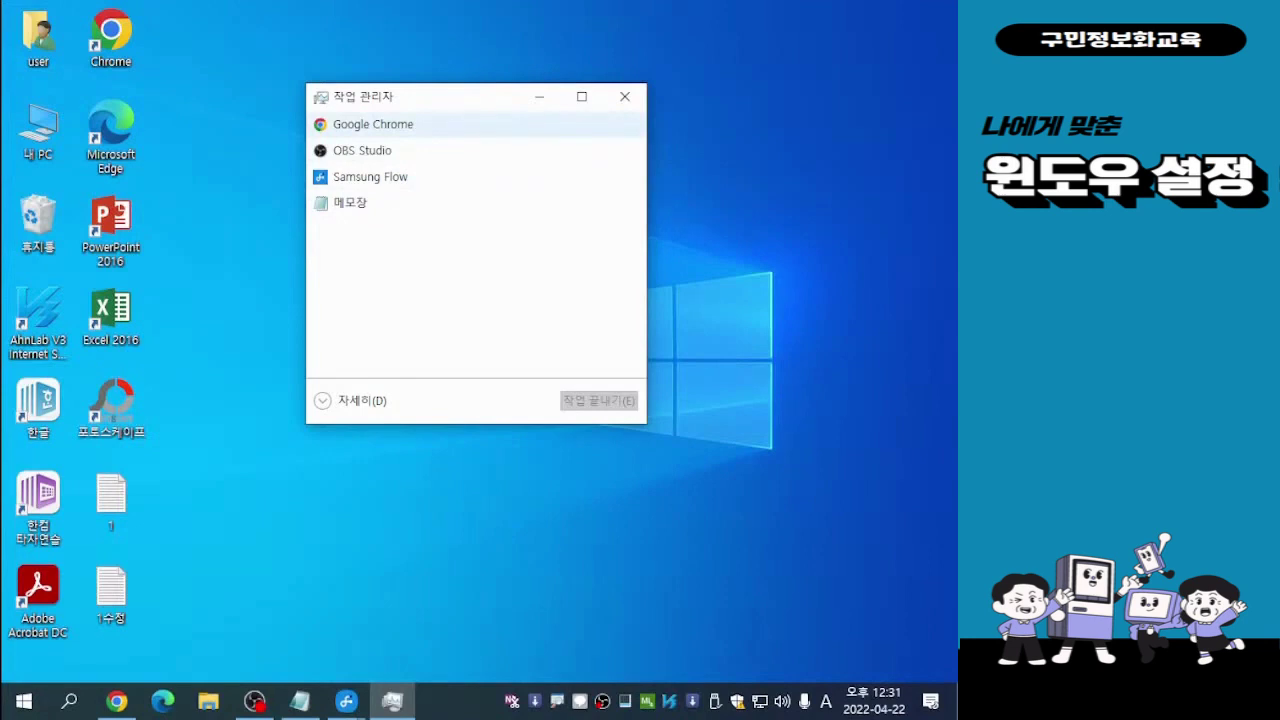
pyautogui.click(373, 124)
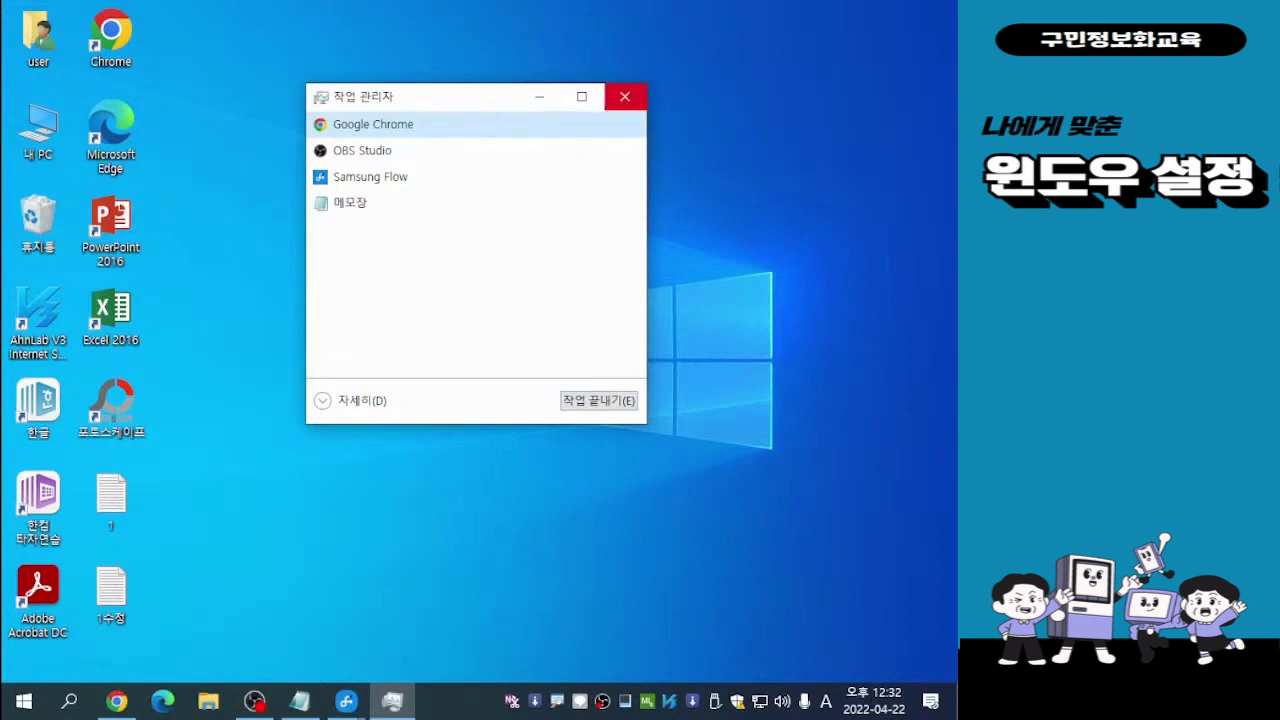
pyautogui.click(624, 96)
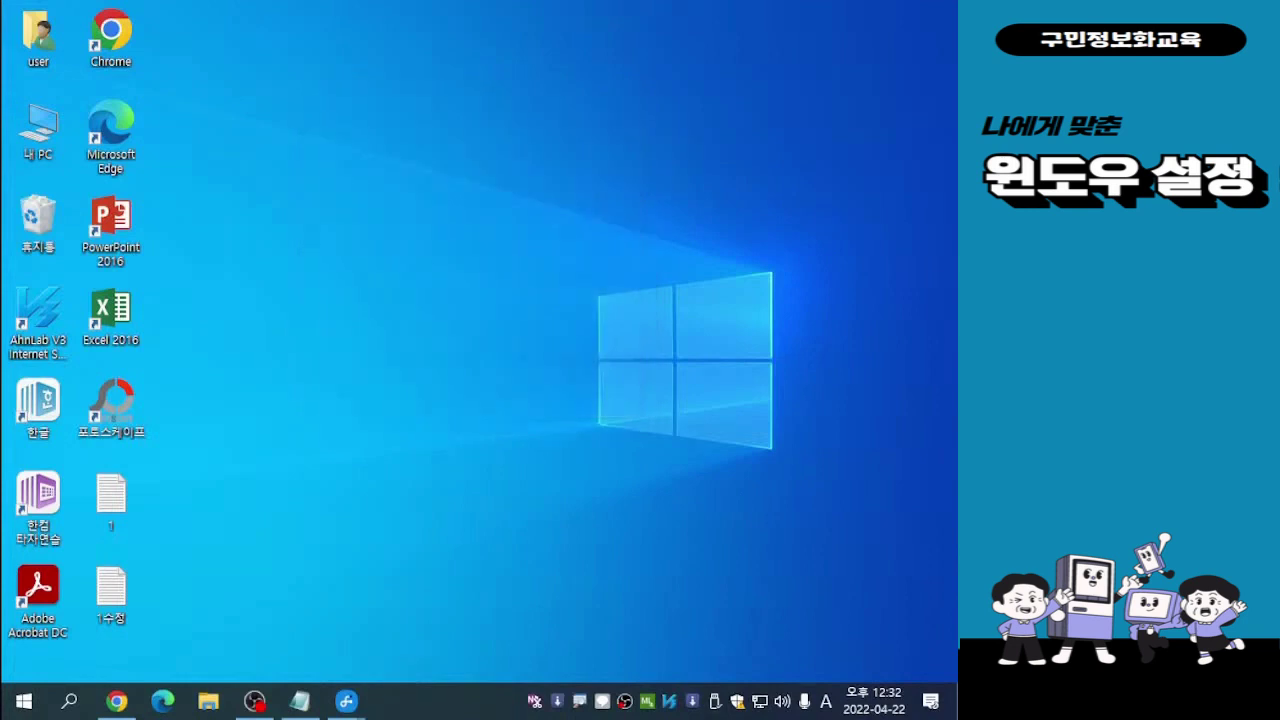